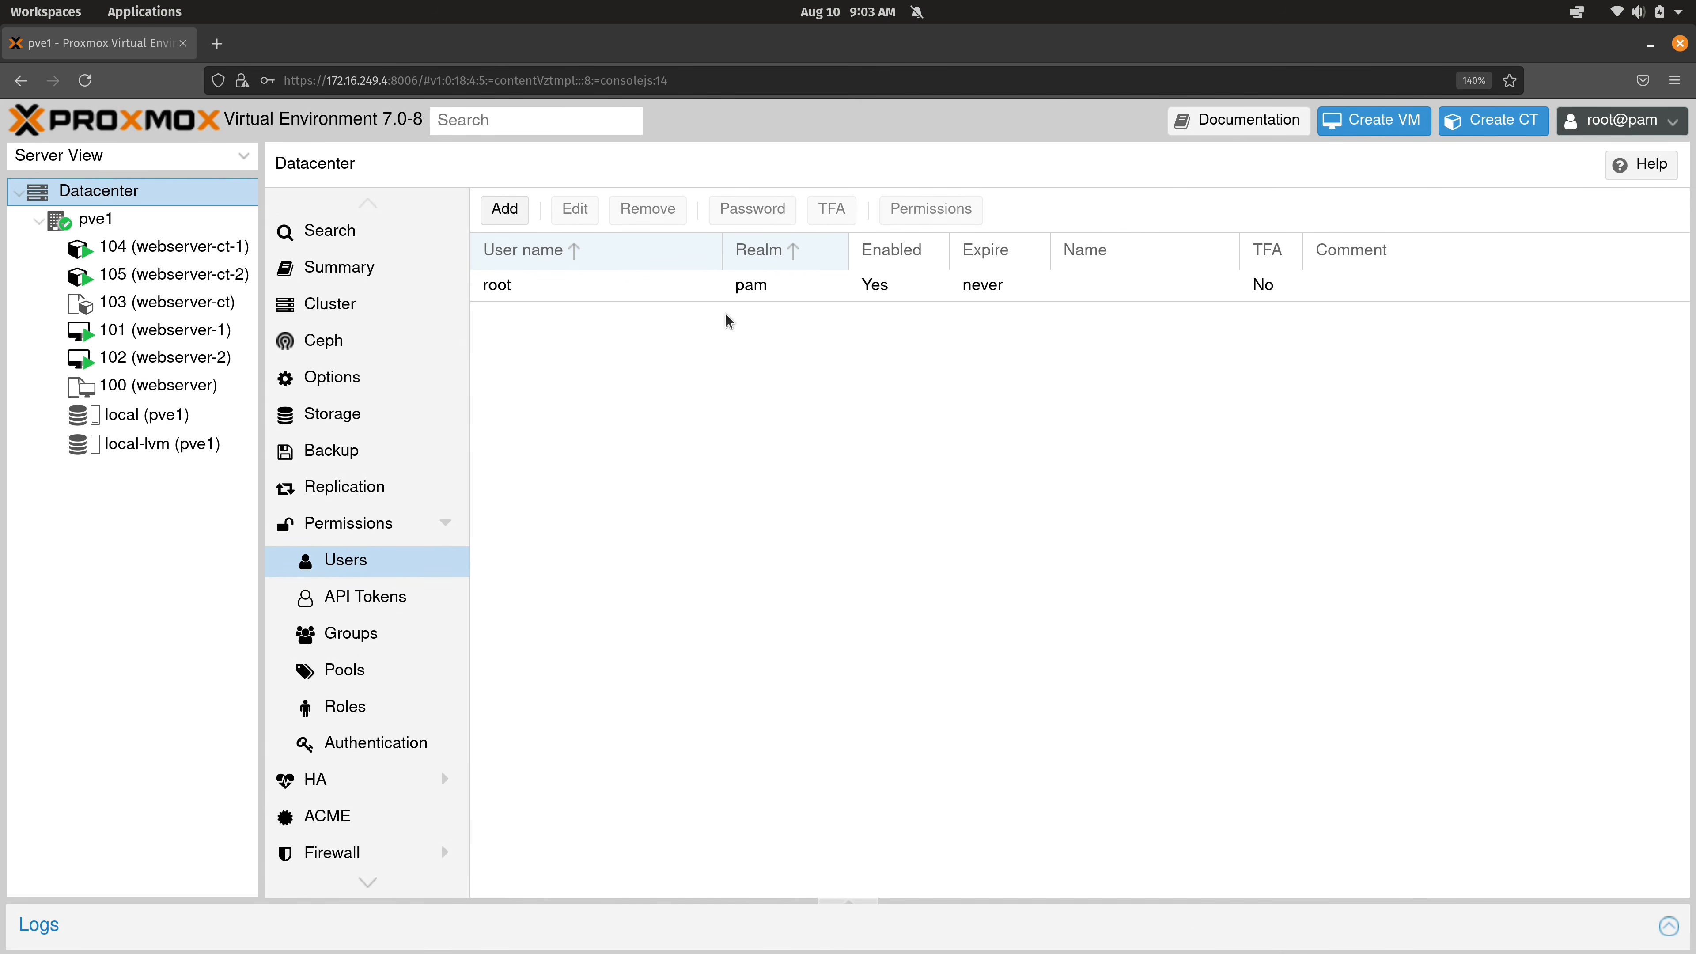
Add user jay in the Linux PAM standard authentication realm with no group.
{"action": "left_click", "coordinate": [505, 209]}
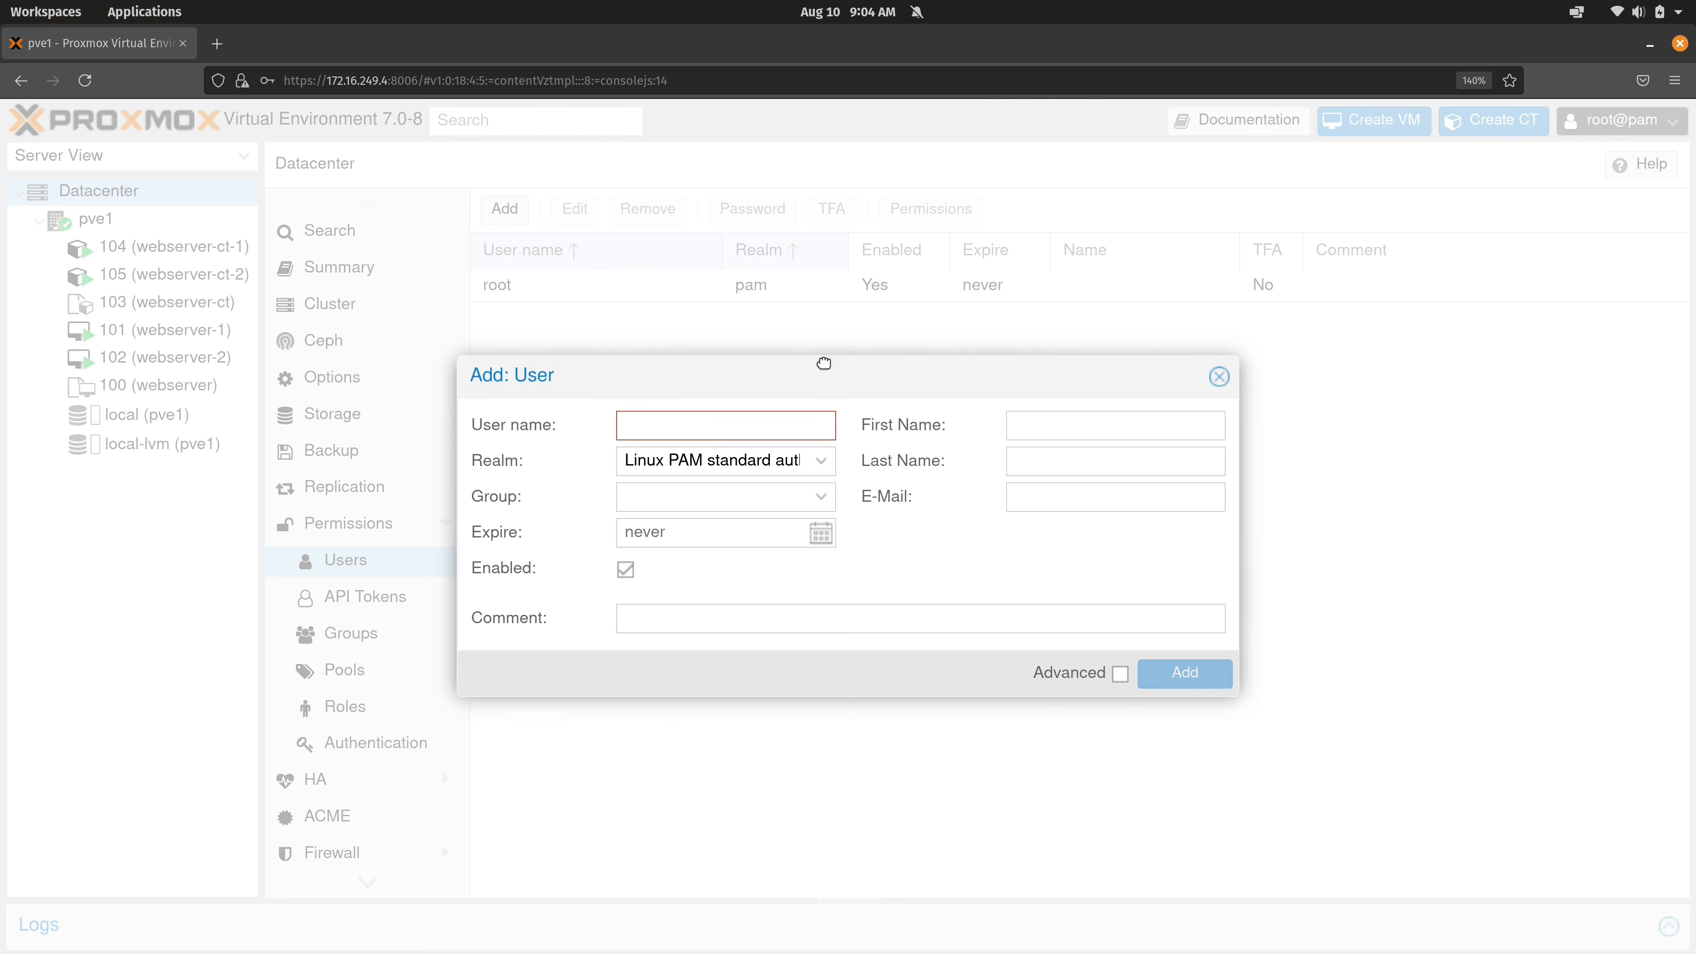
{"action": "type", "text": "jay"}
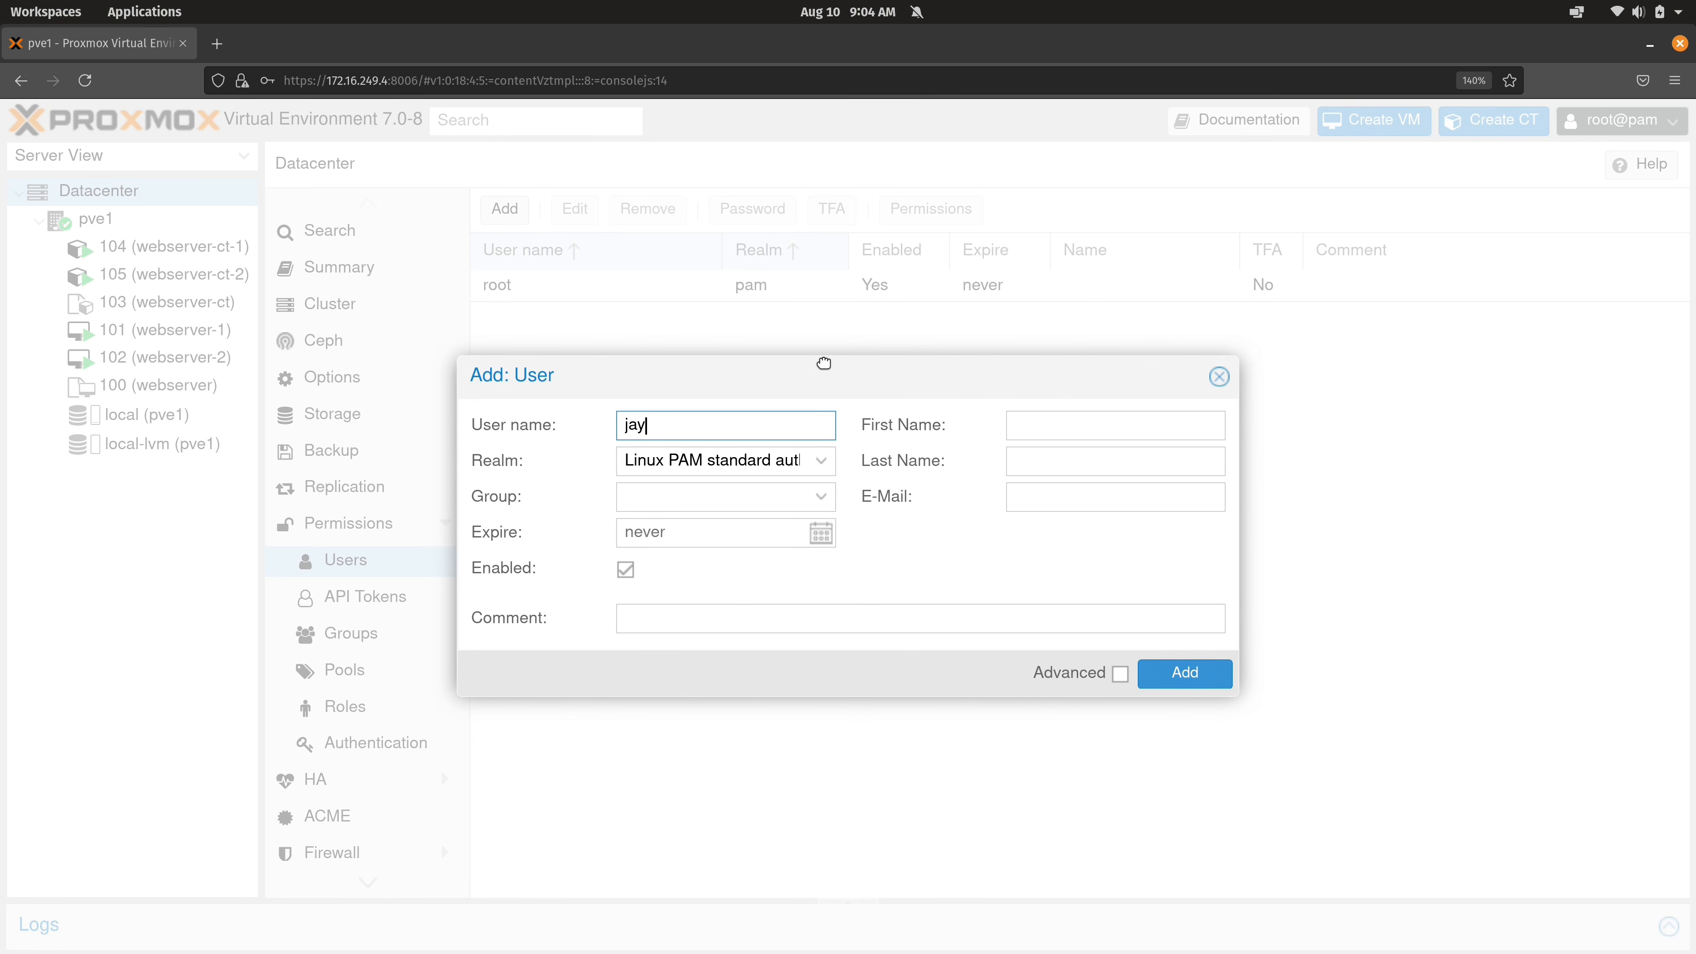
{"action": "left_click", "coordinate": [826, 506]}
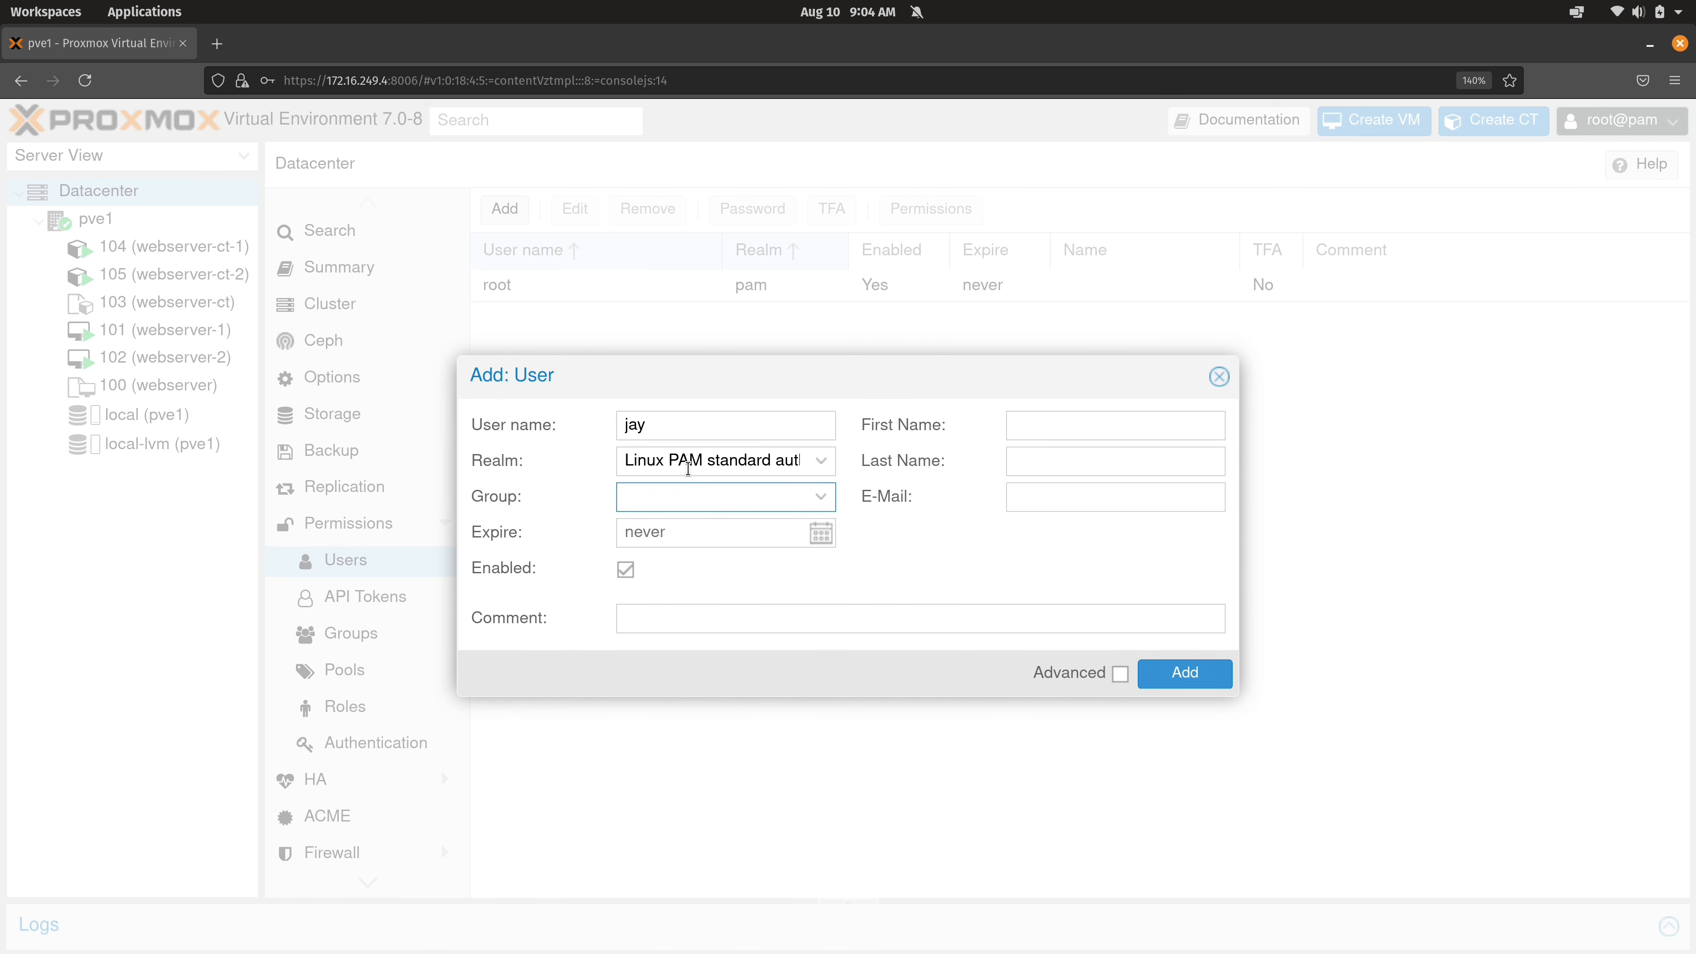
{"action": "left_click", "coordinate": [688, 468]}
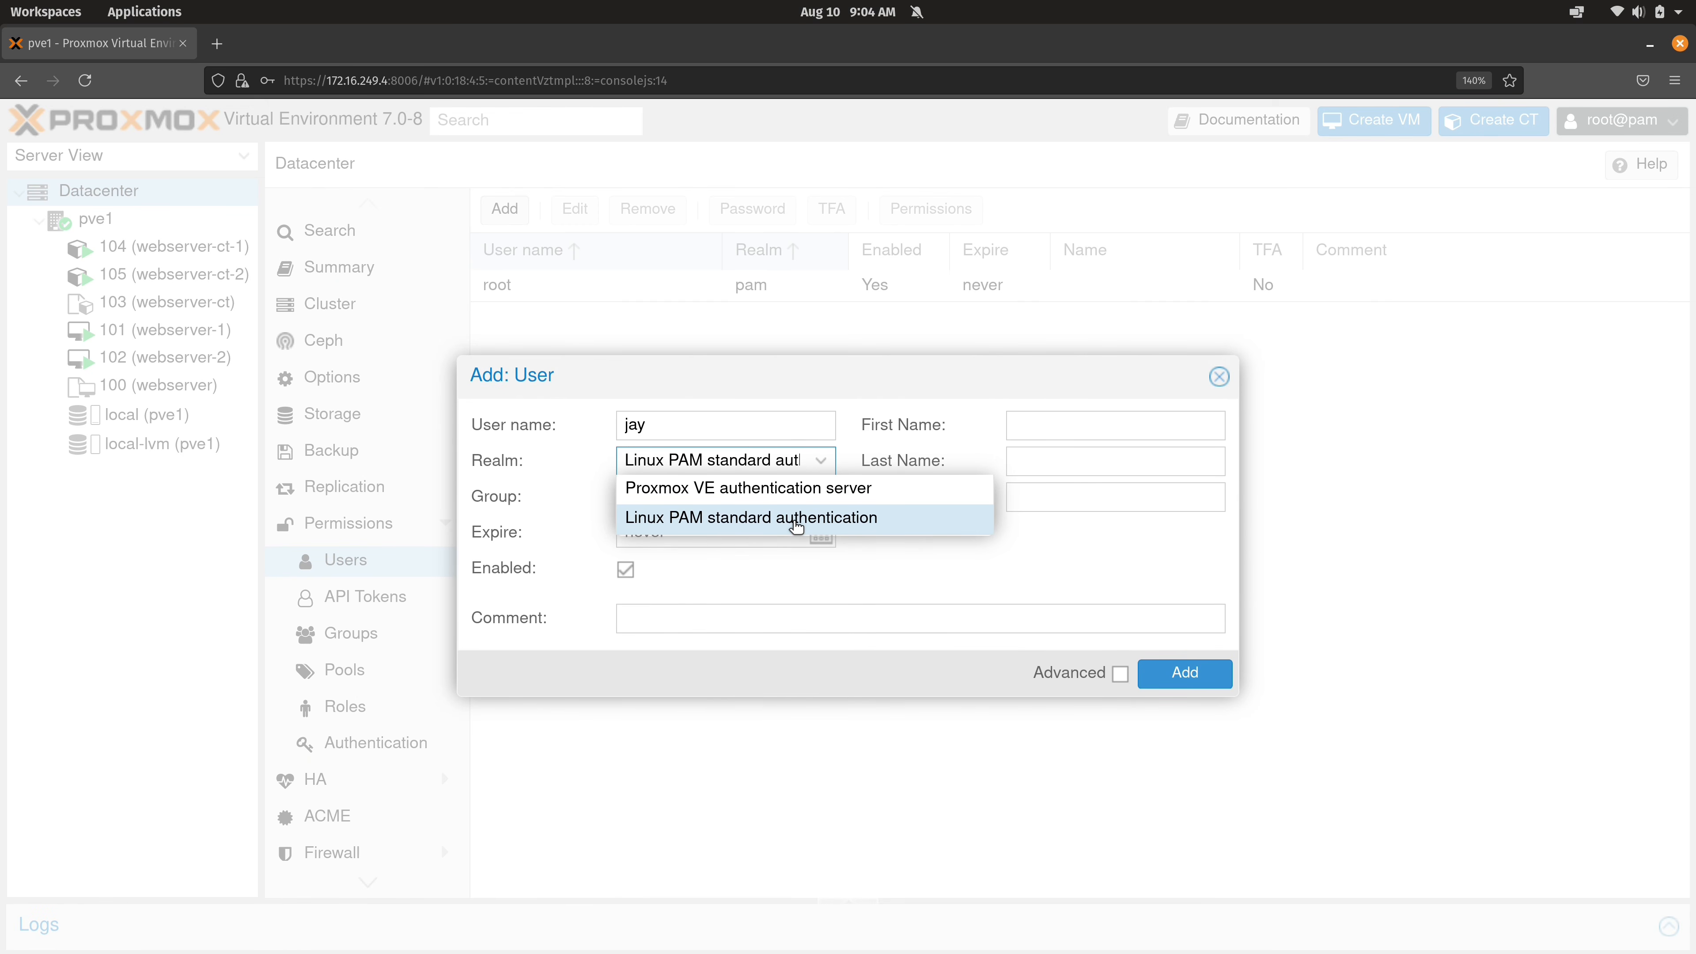
{"action": "left_click", "coordinate": [1103, 582]}
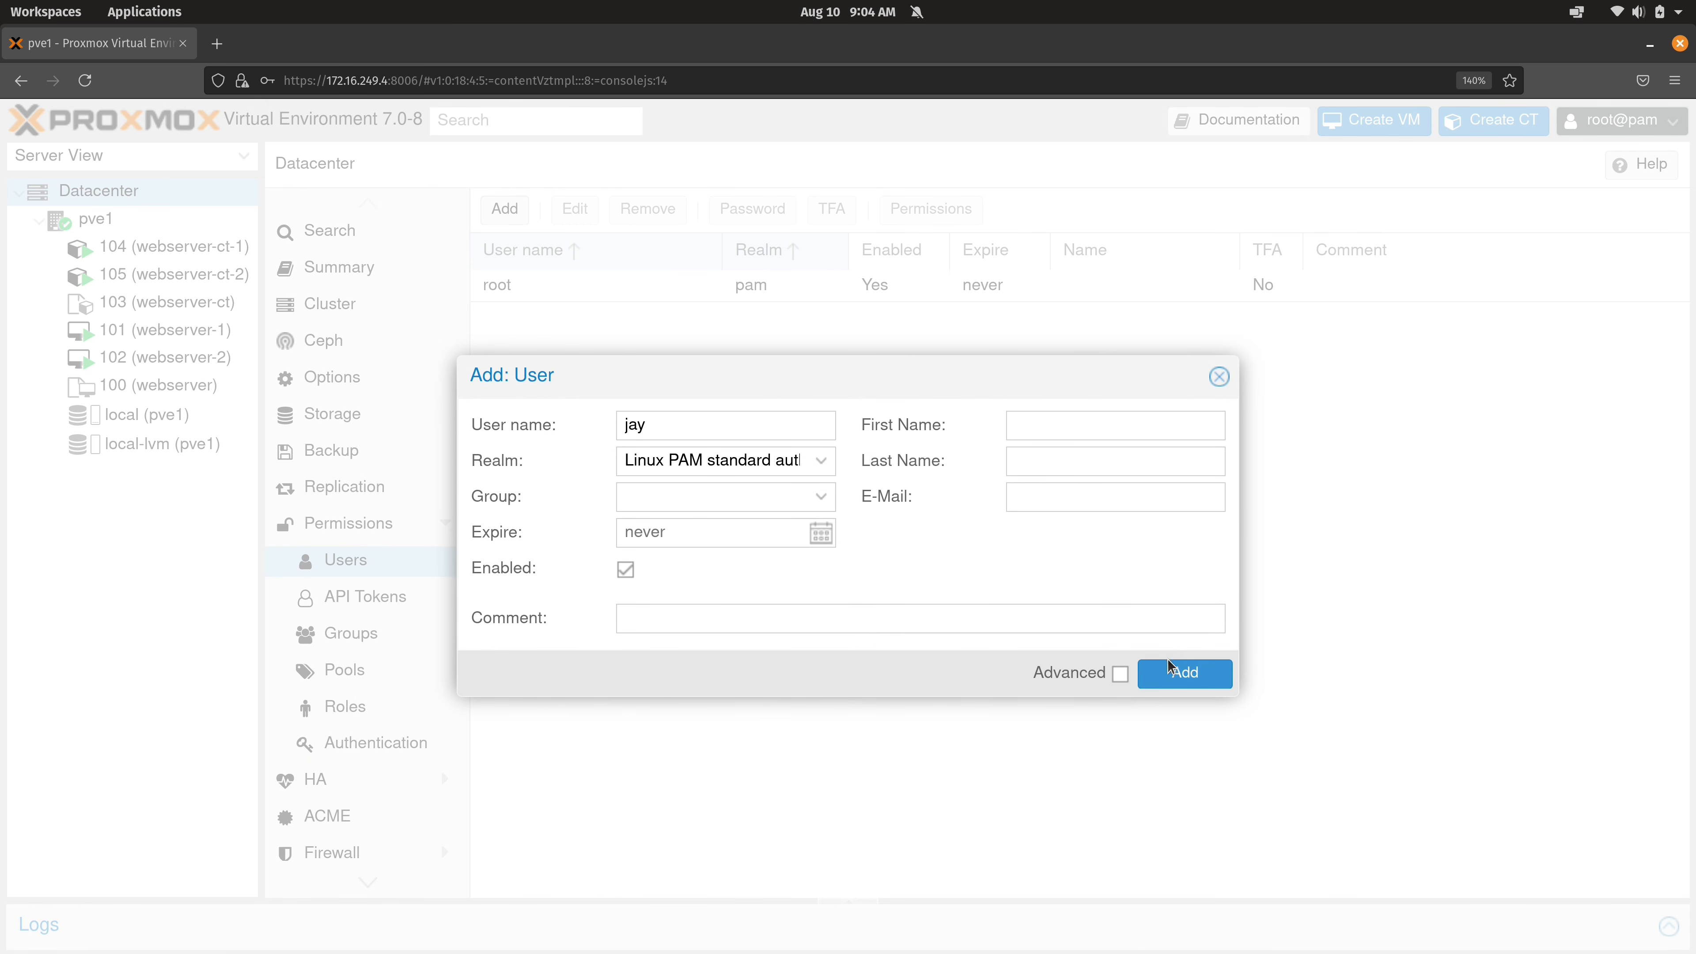
{"action": "left_click", "coordinate": [1185, 675]}
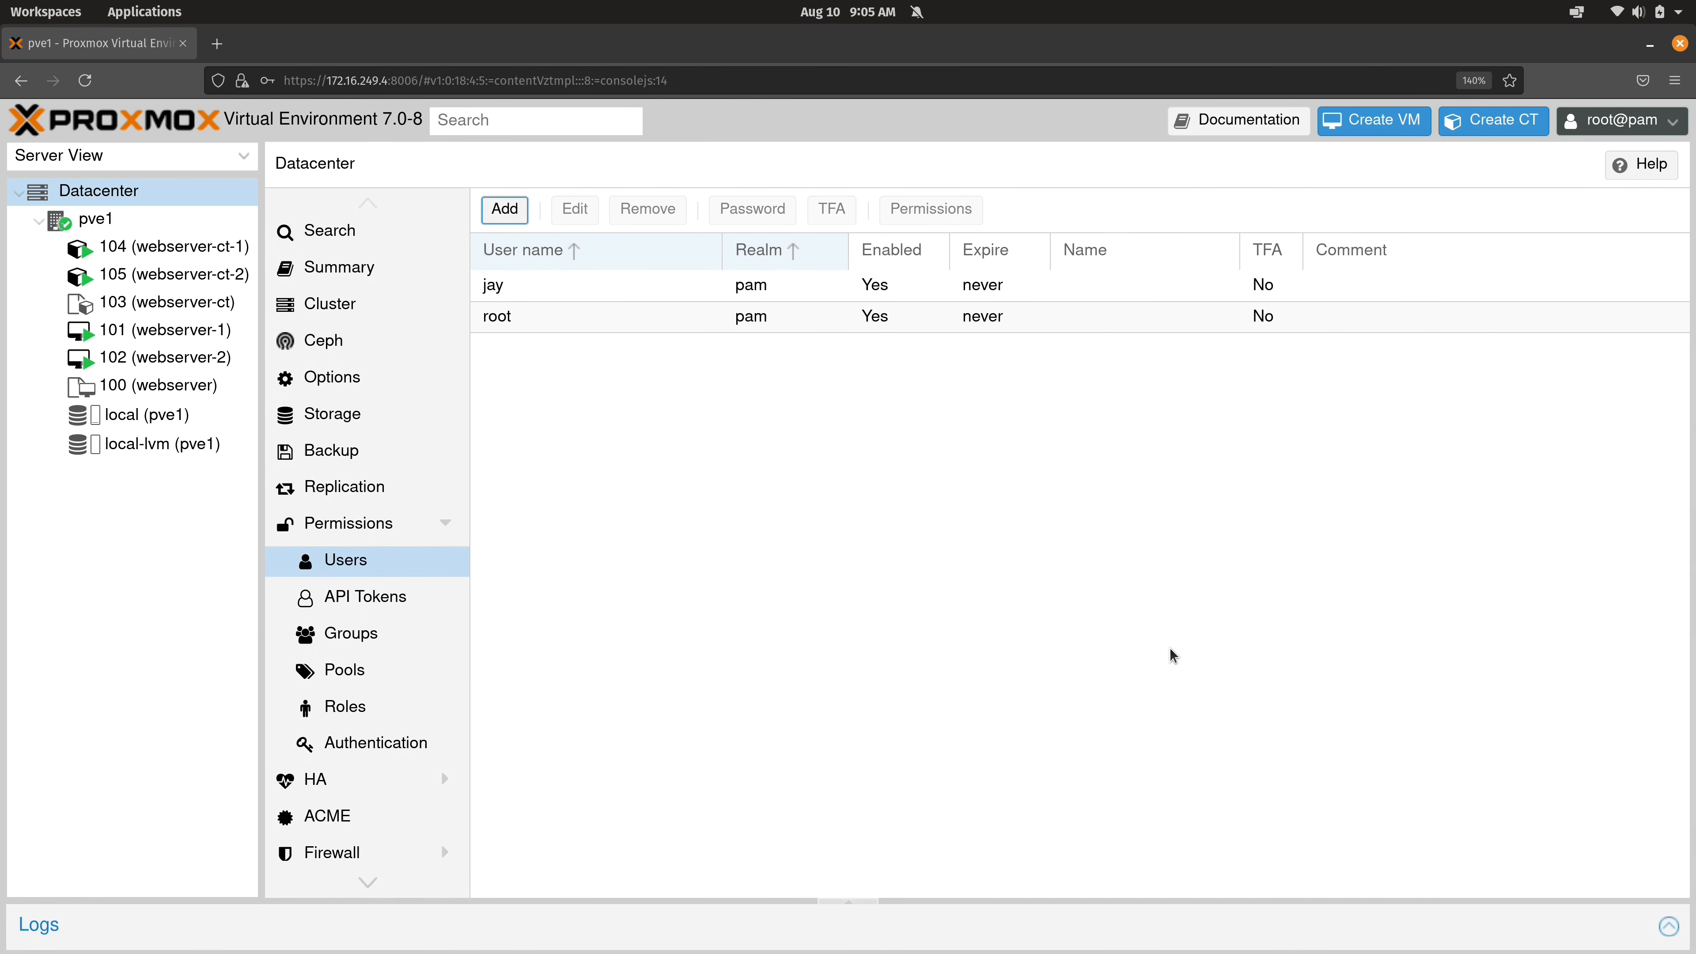
Select node pve1 and start its Shell console at the root prompt.
{"action": "left_click", "coordinate": [100, 221]}
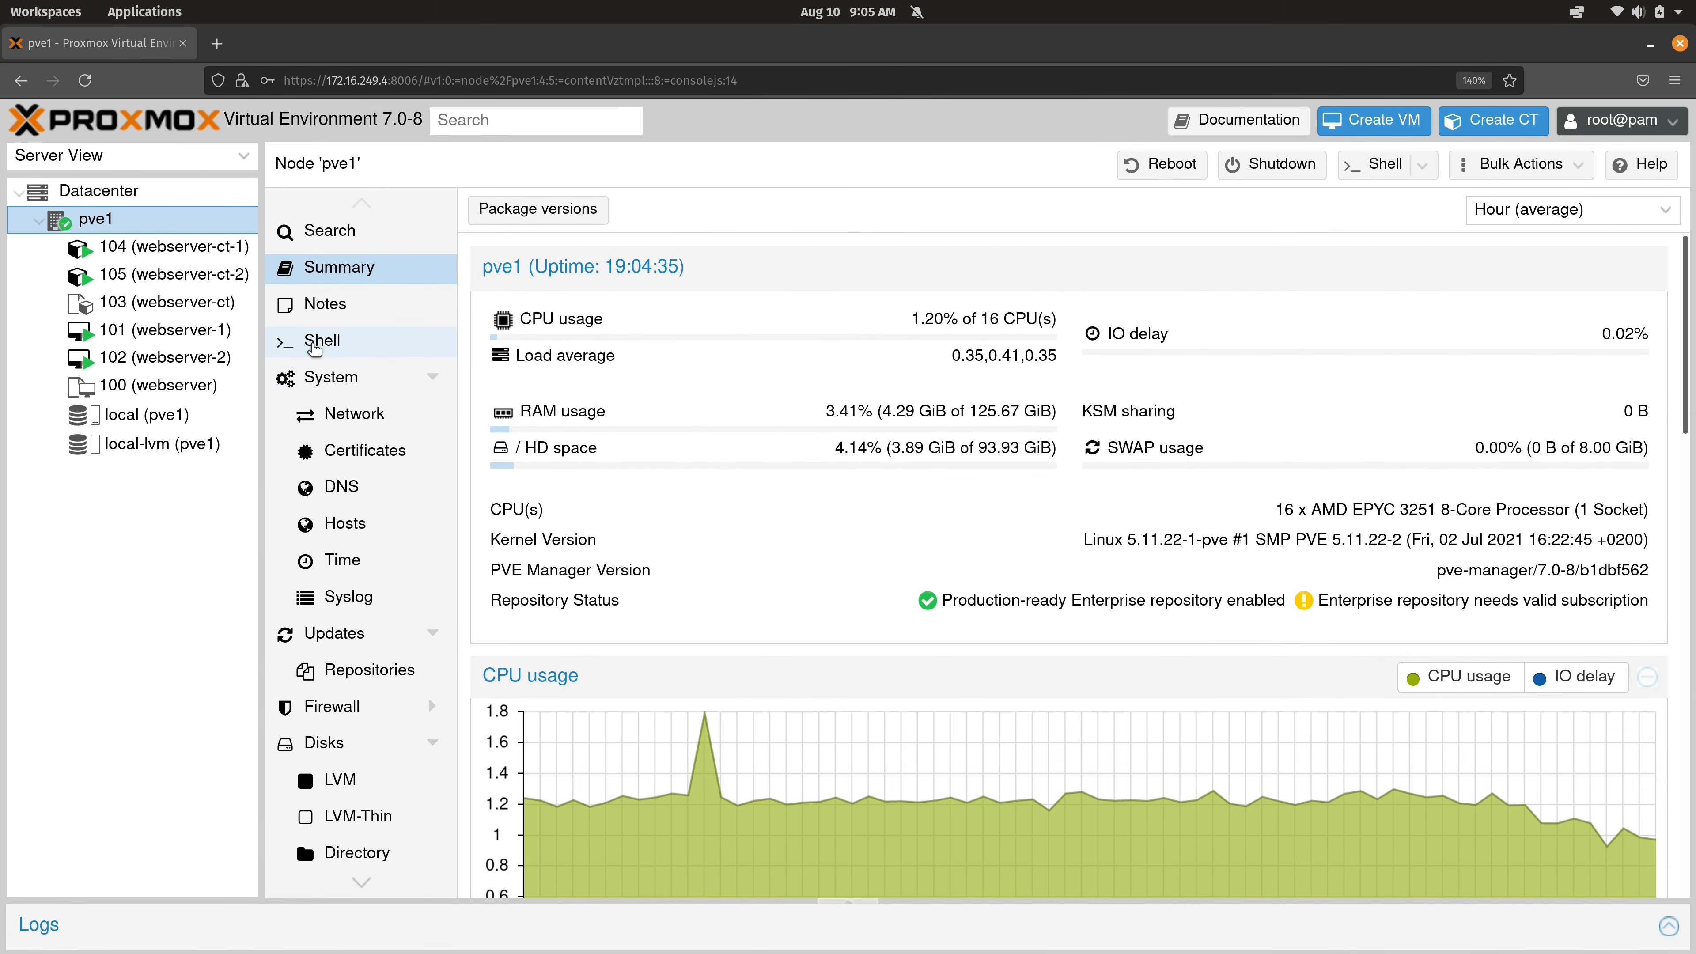
{"action": "left_click", "coordinate": [348, 347]}
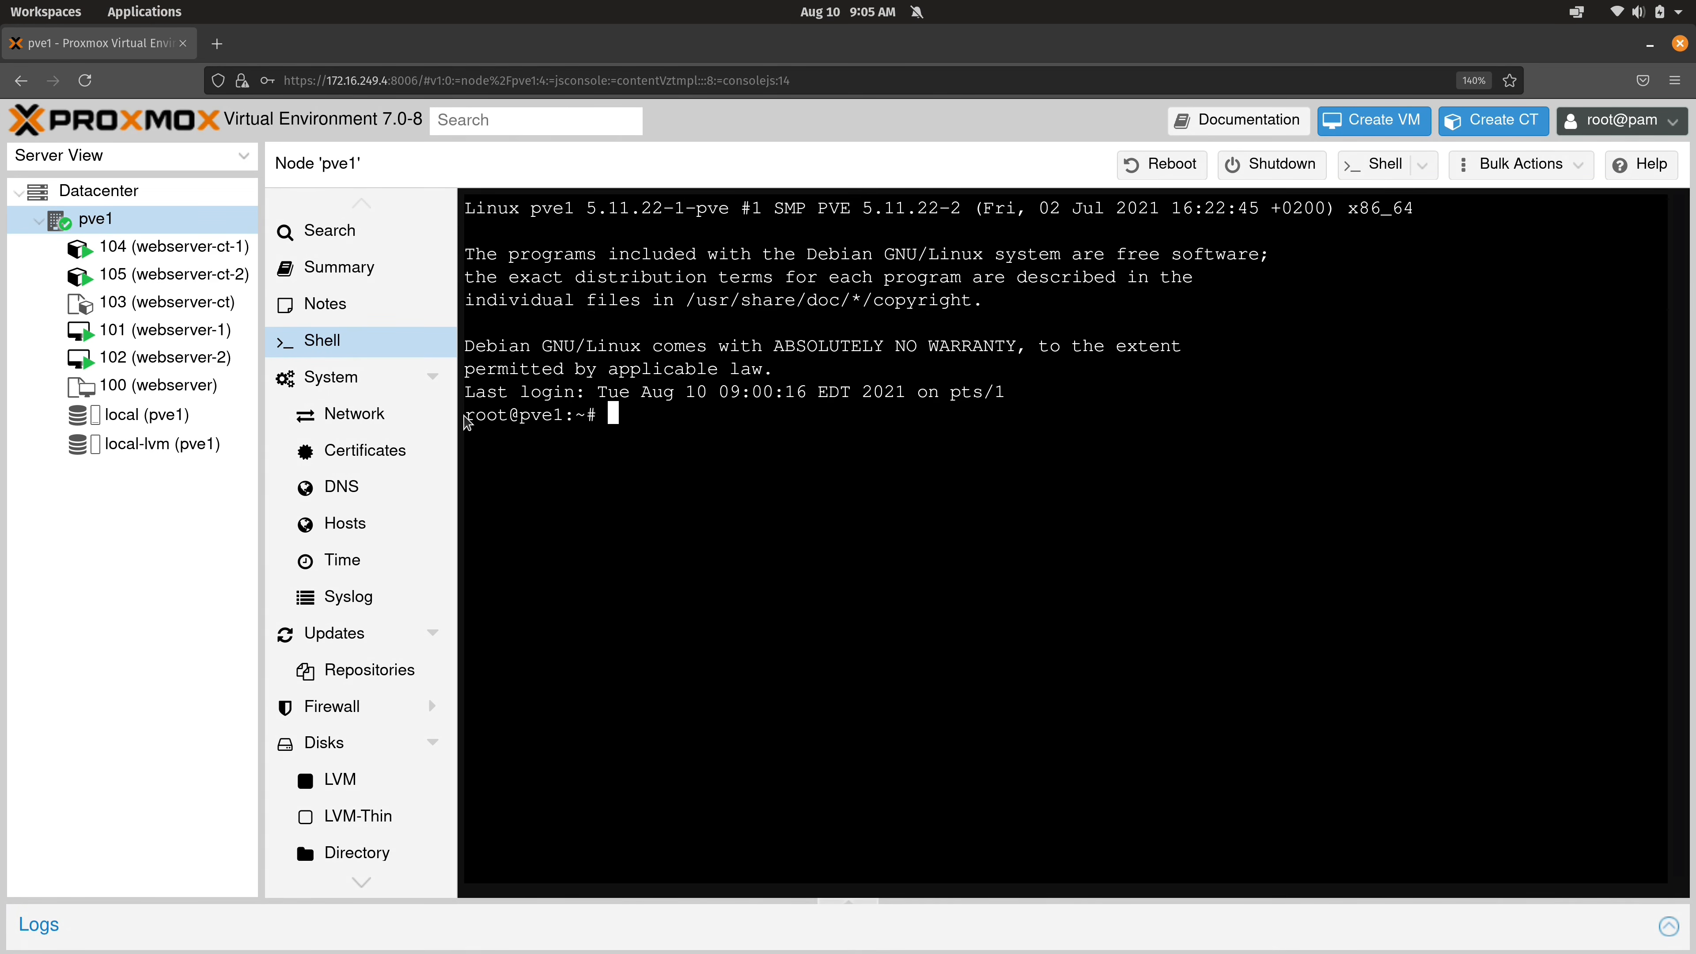
{"action": "left_click_drag", "start_coordinate": [507, 415], "coordinate": [464, 412]}
{"action": "left_click", "coordinate": [636, 435]}
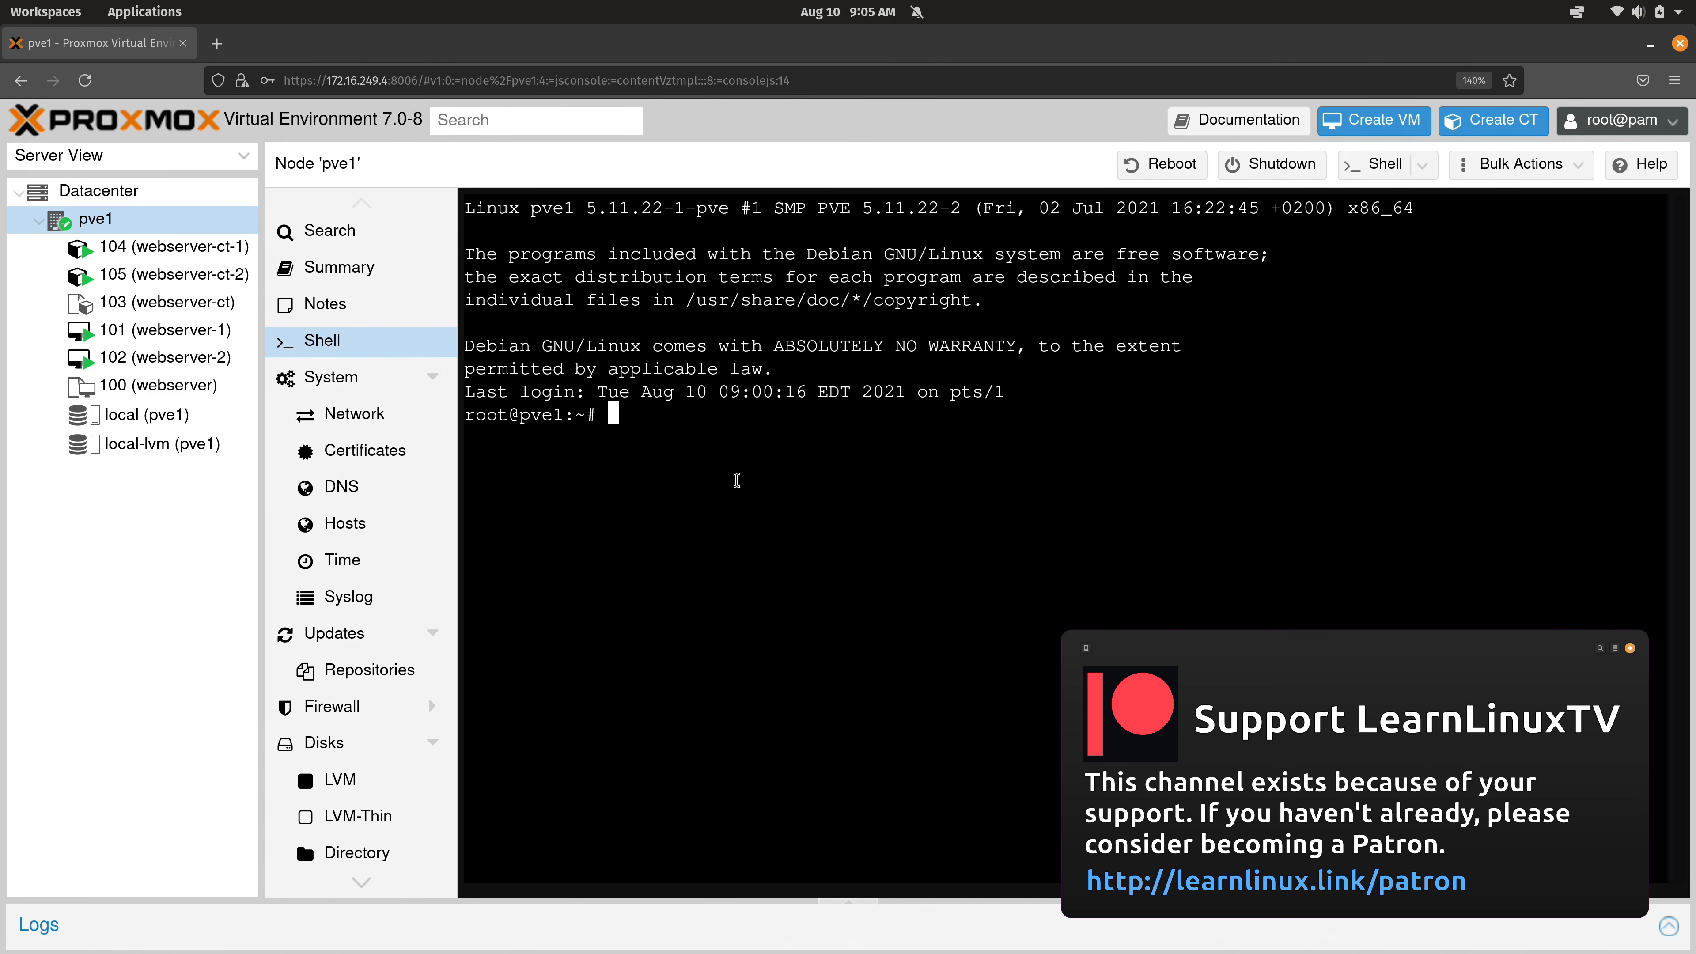
Run cat /etc/passwd and passwd jay to confirm no Linux account jay exists.
{"action": "type", "text": "cat /etc/passwd"}
{"action": "key", "text": "Return"}
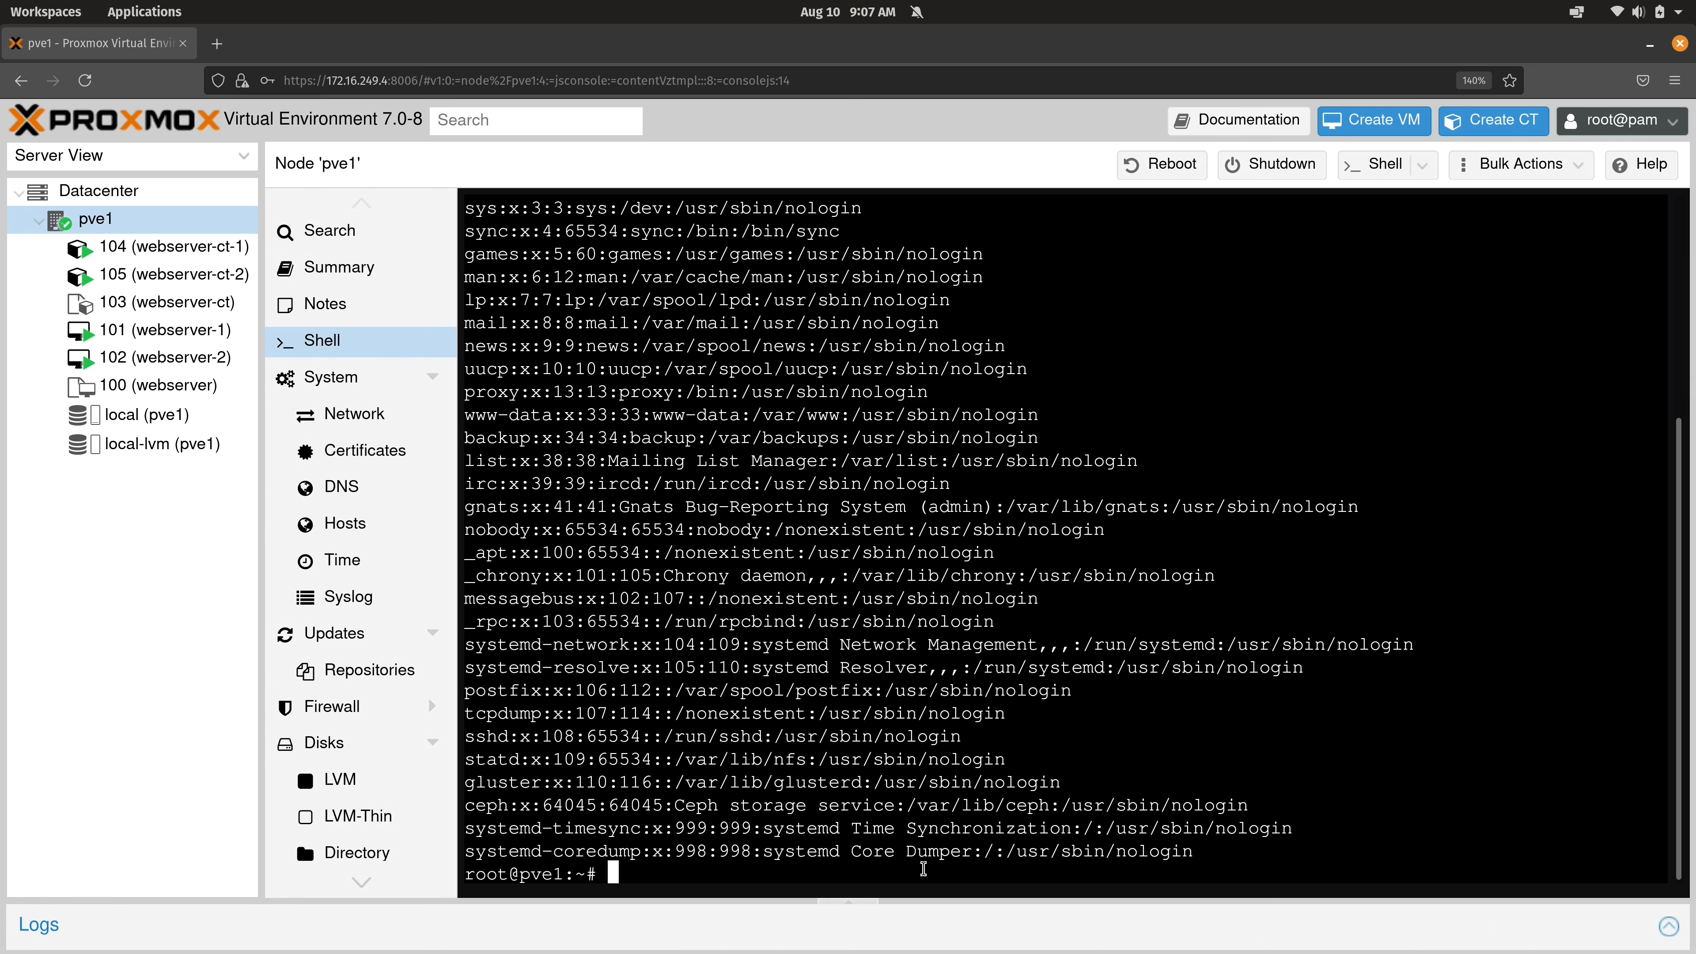
{"action": "key", "text": "ctrl+l"}
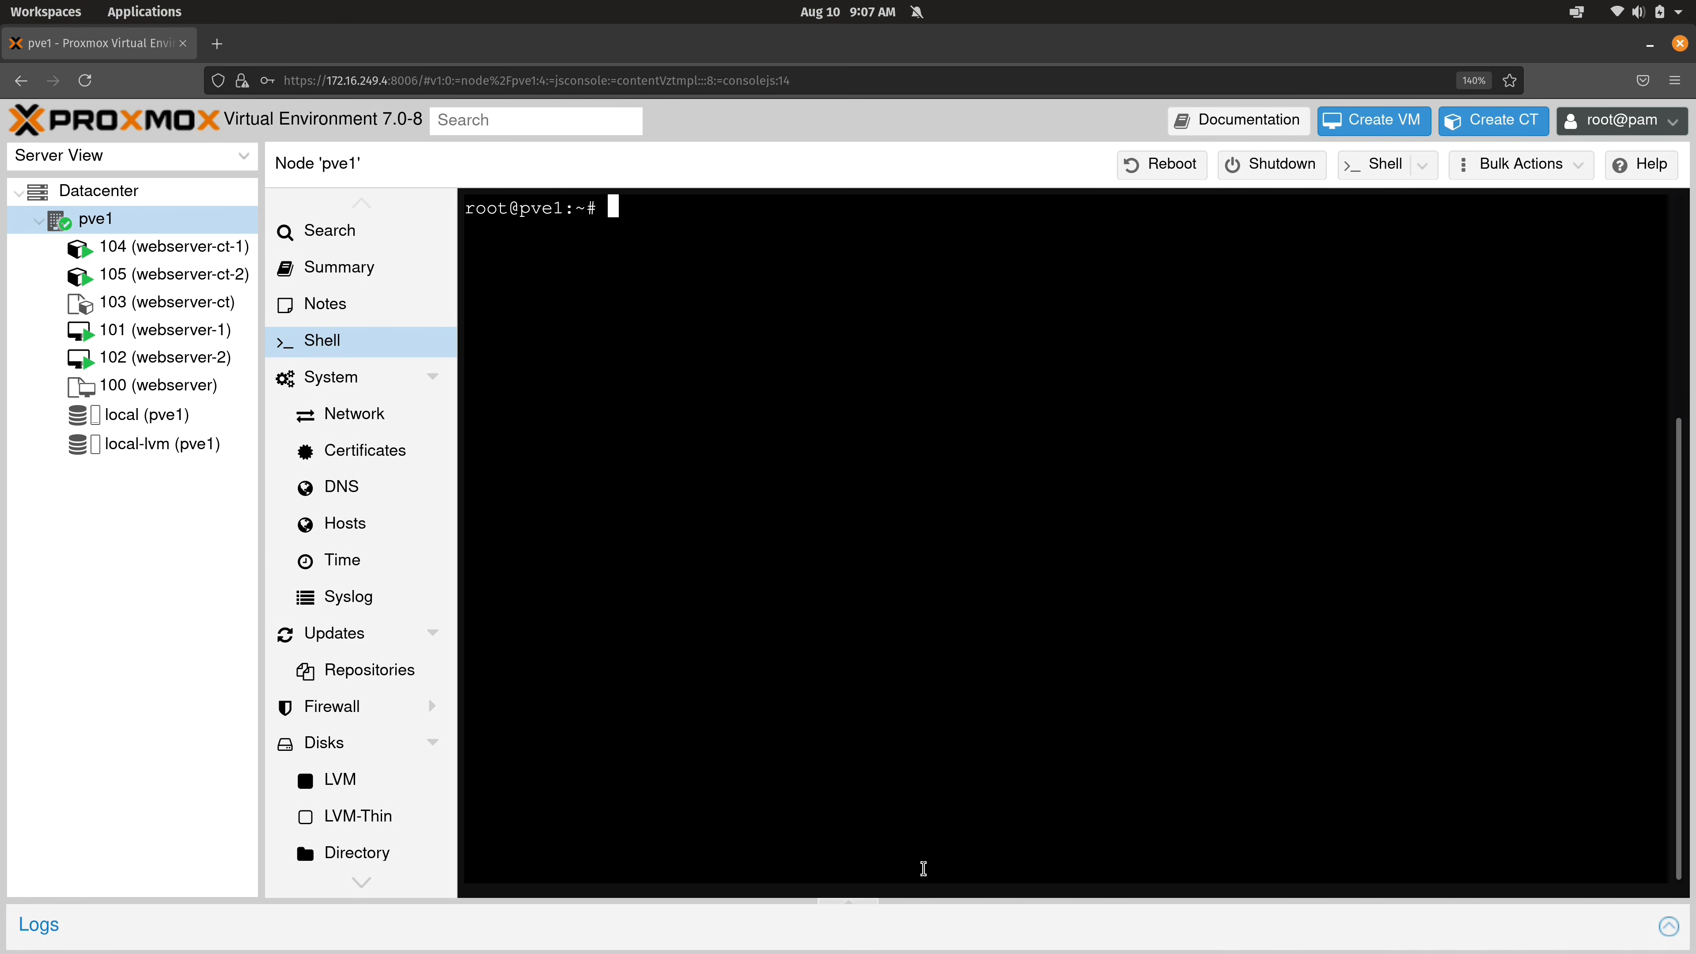
{"action": "type", "text": "passwd jay"}
{"action": "key", "text": "Return"}
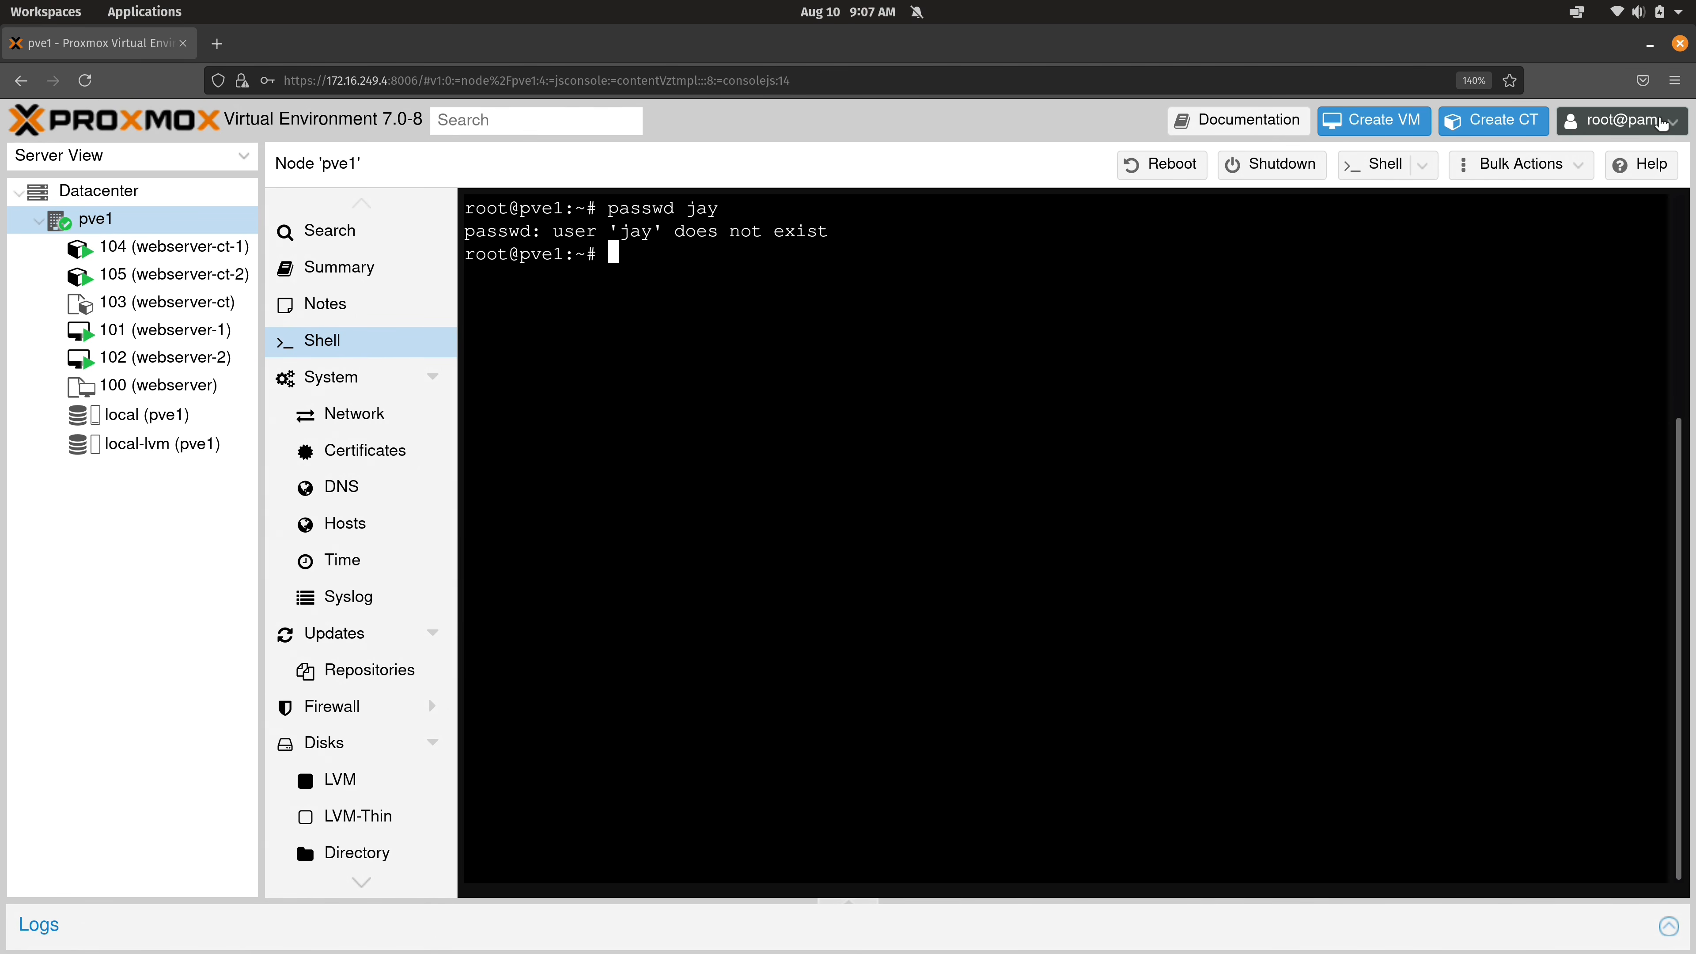
{"action": "left_click", "coordinate": [1662, 123]}
Sign out and try logging in as jay, which fails.
{"action": "left_click", "coordinate": [1624, 276]}
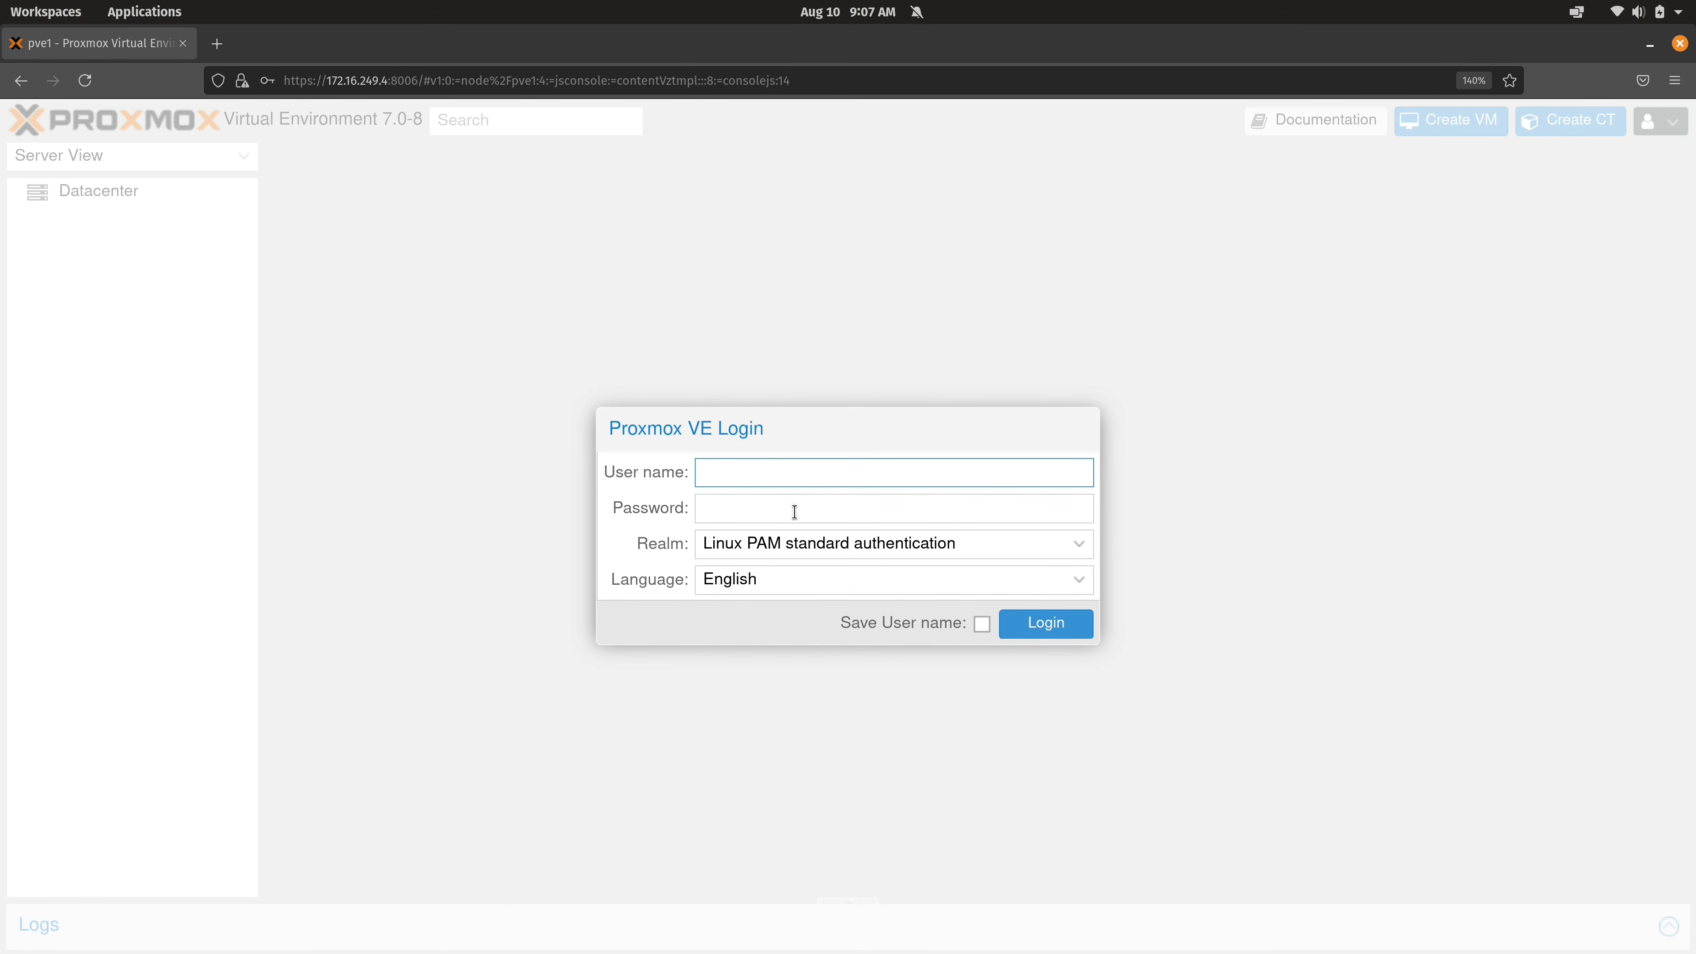
{"action": "type", "text": "jay"}
{"action": "left_click", "coordinate": [1050, 628]}
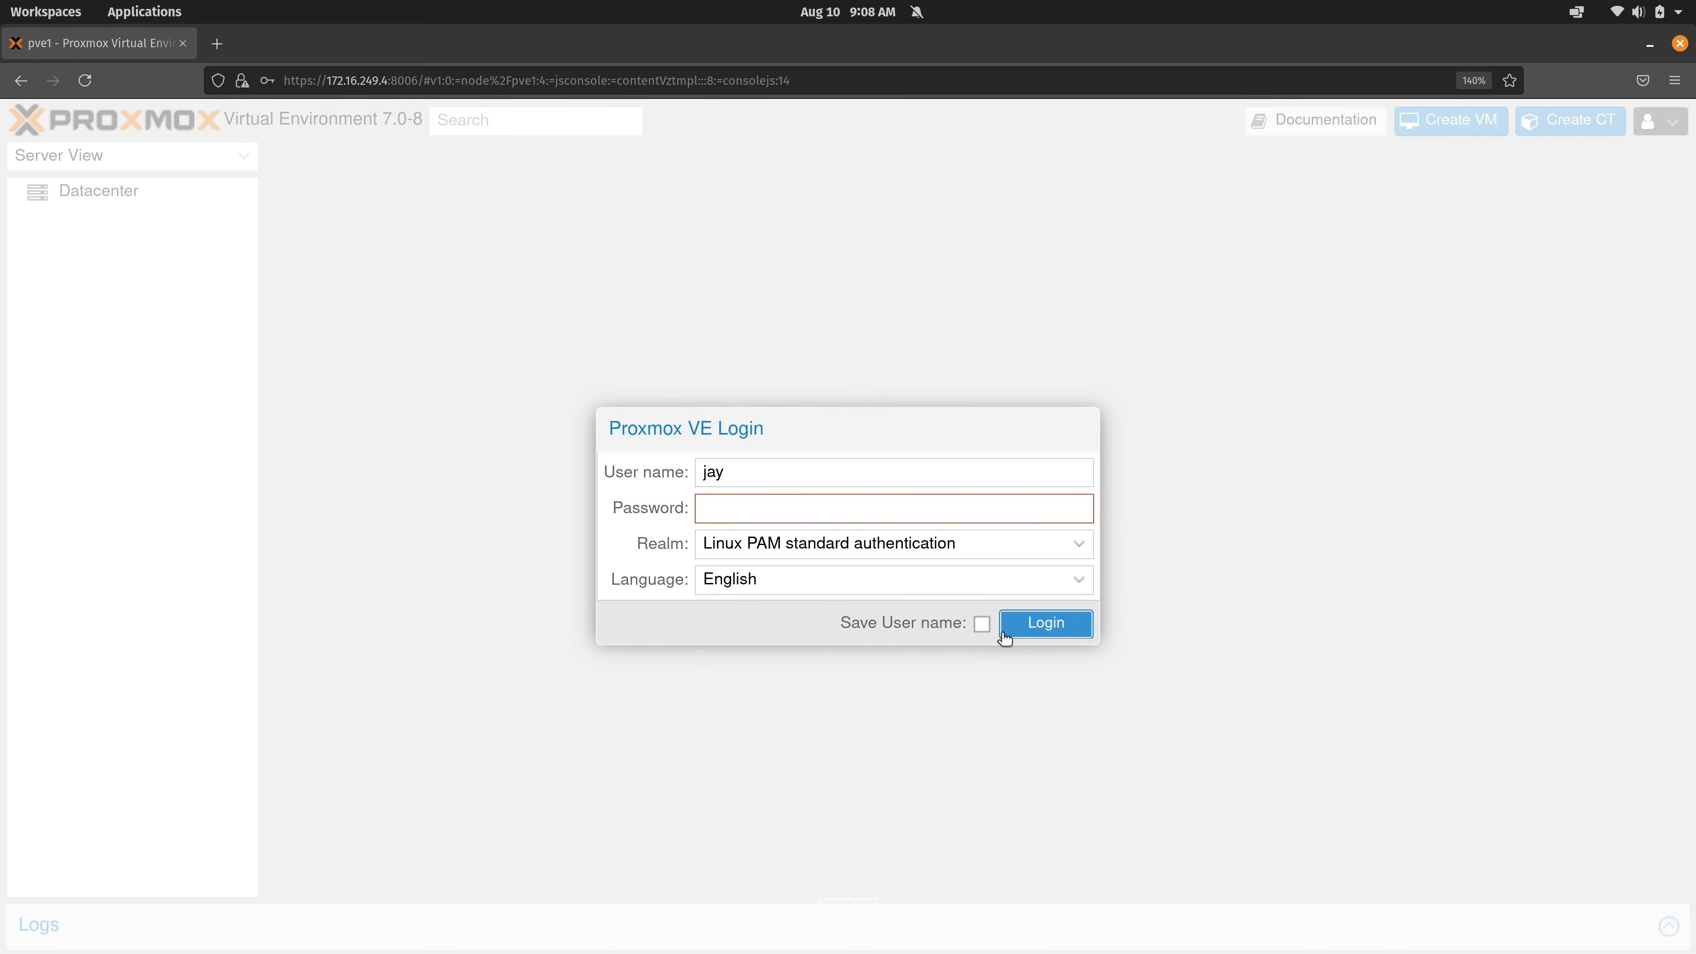
Log back in as root with its password and dismiss the subscription notice.
{"action": "double_click", "coordinate": [923, 470]}
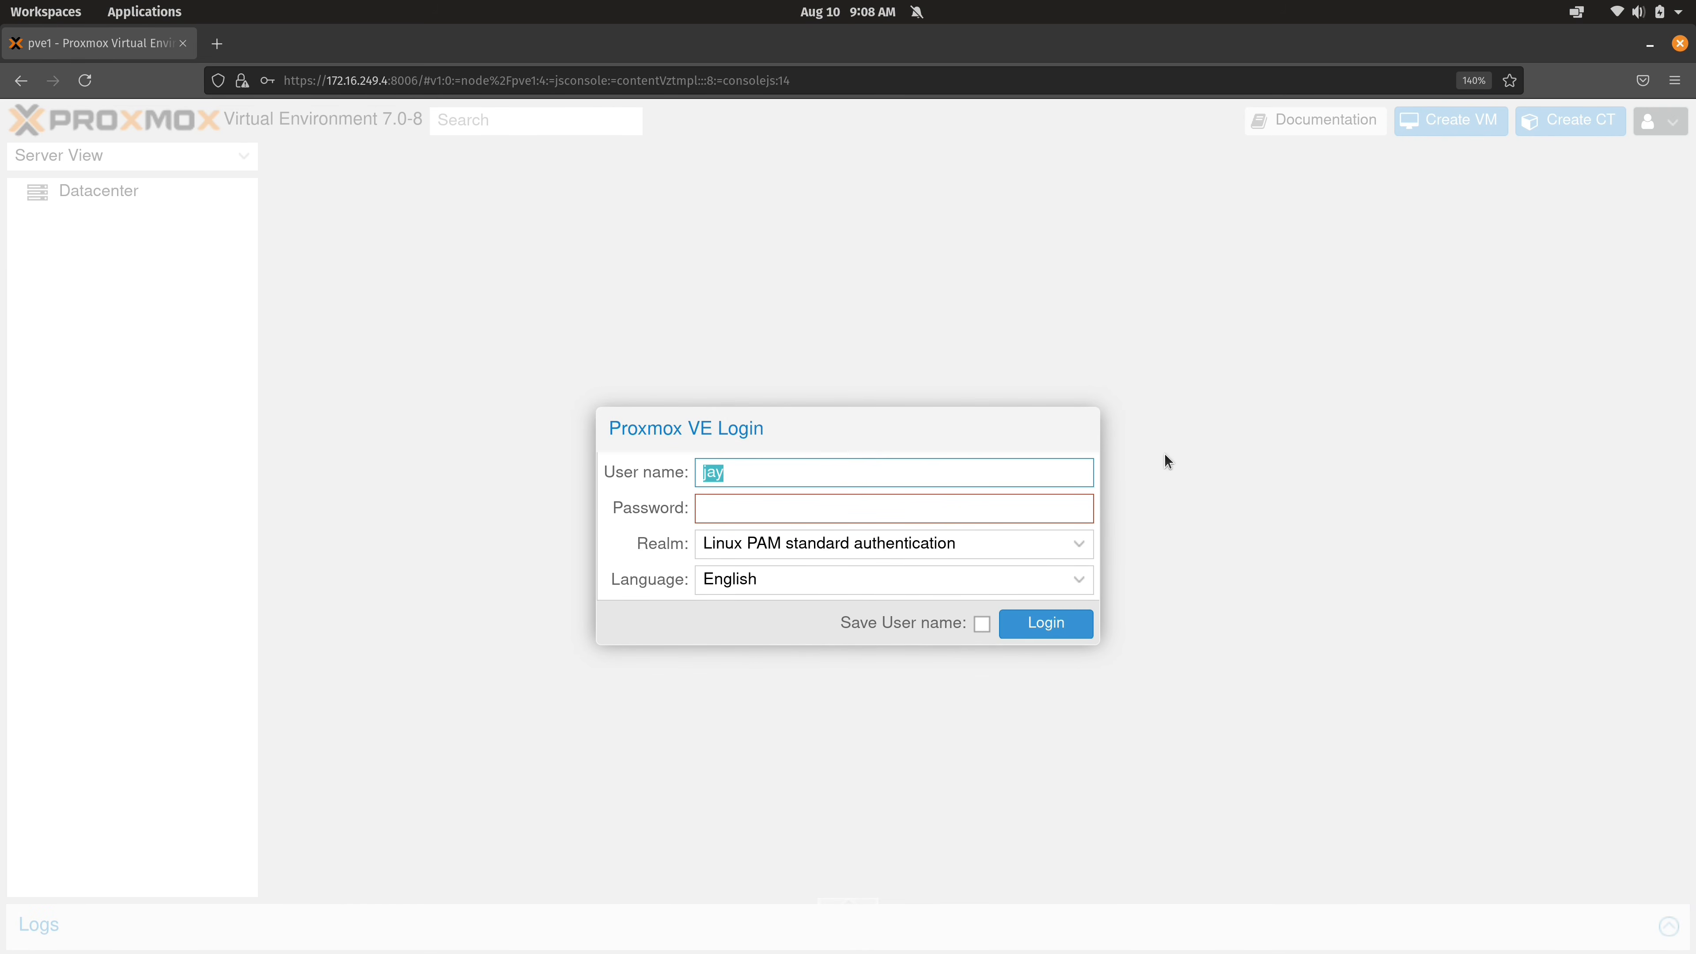
{"action": "type", "text": "root"}
{"action": "key", "text": "Tab"}
{"action": "left_click", "coordinate": [938, 498]}
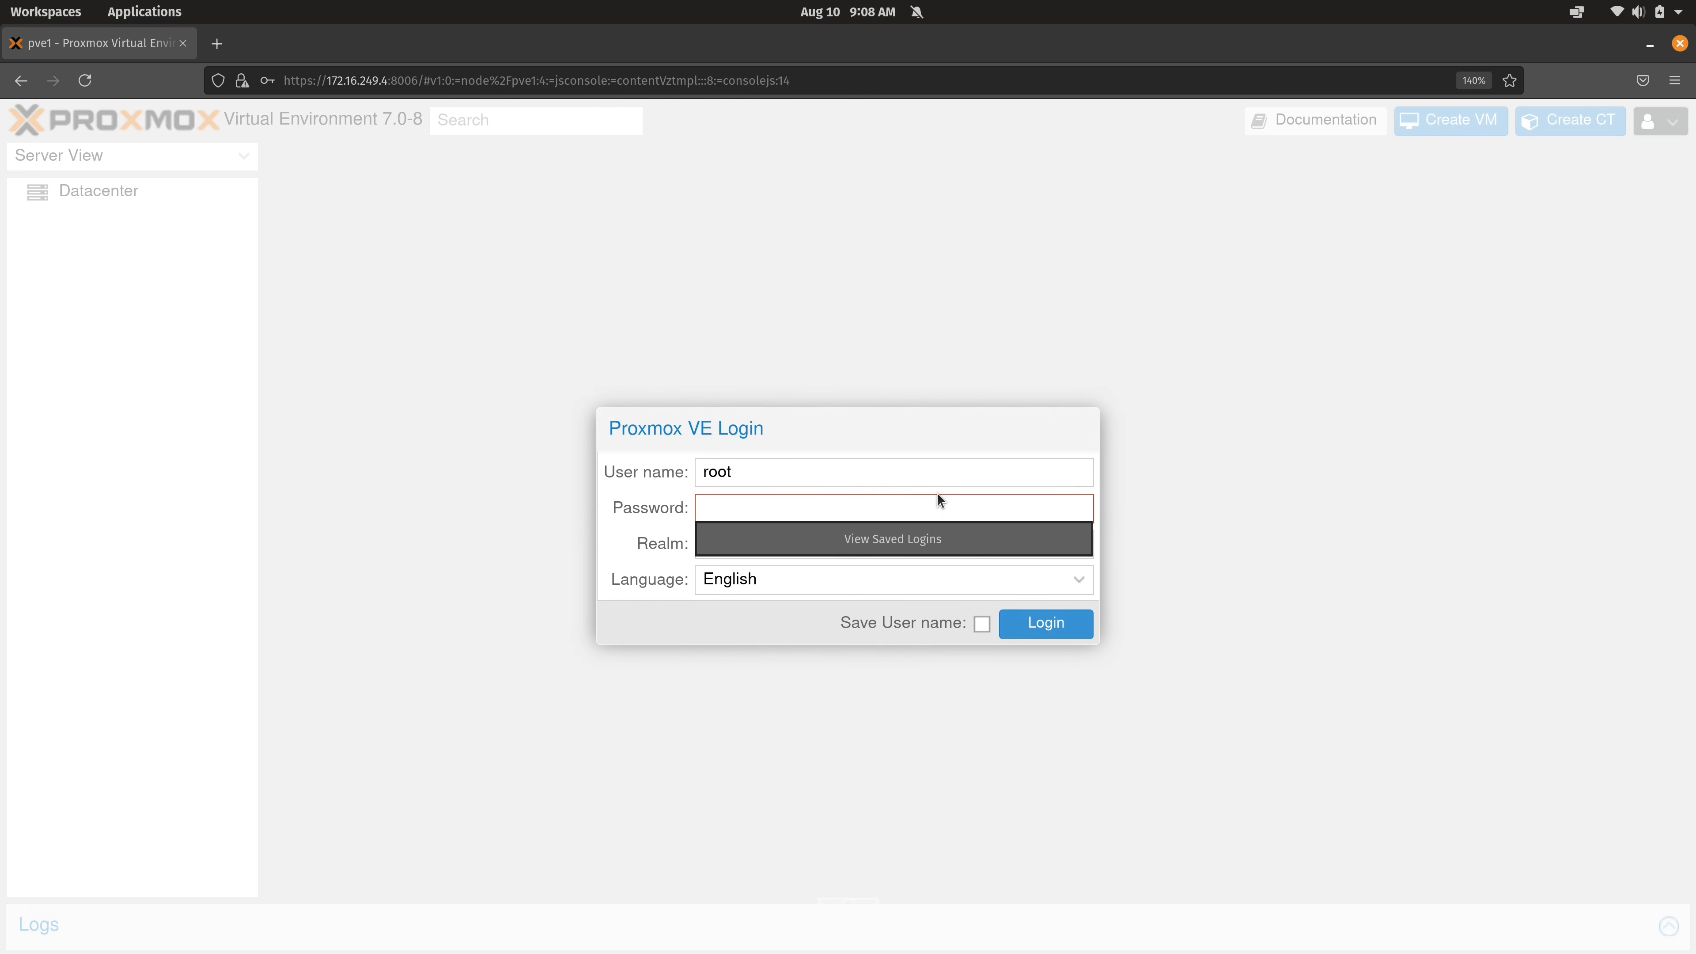
{"action": "type", "text": "*******"}
{"action": "key", "text": "Return"}
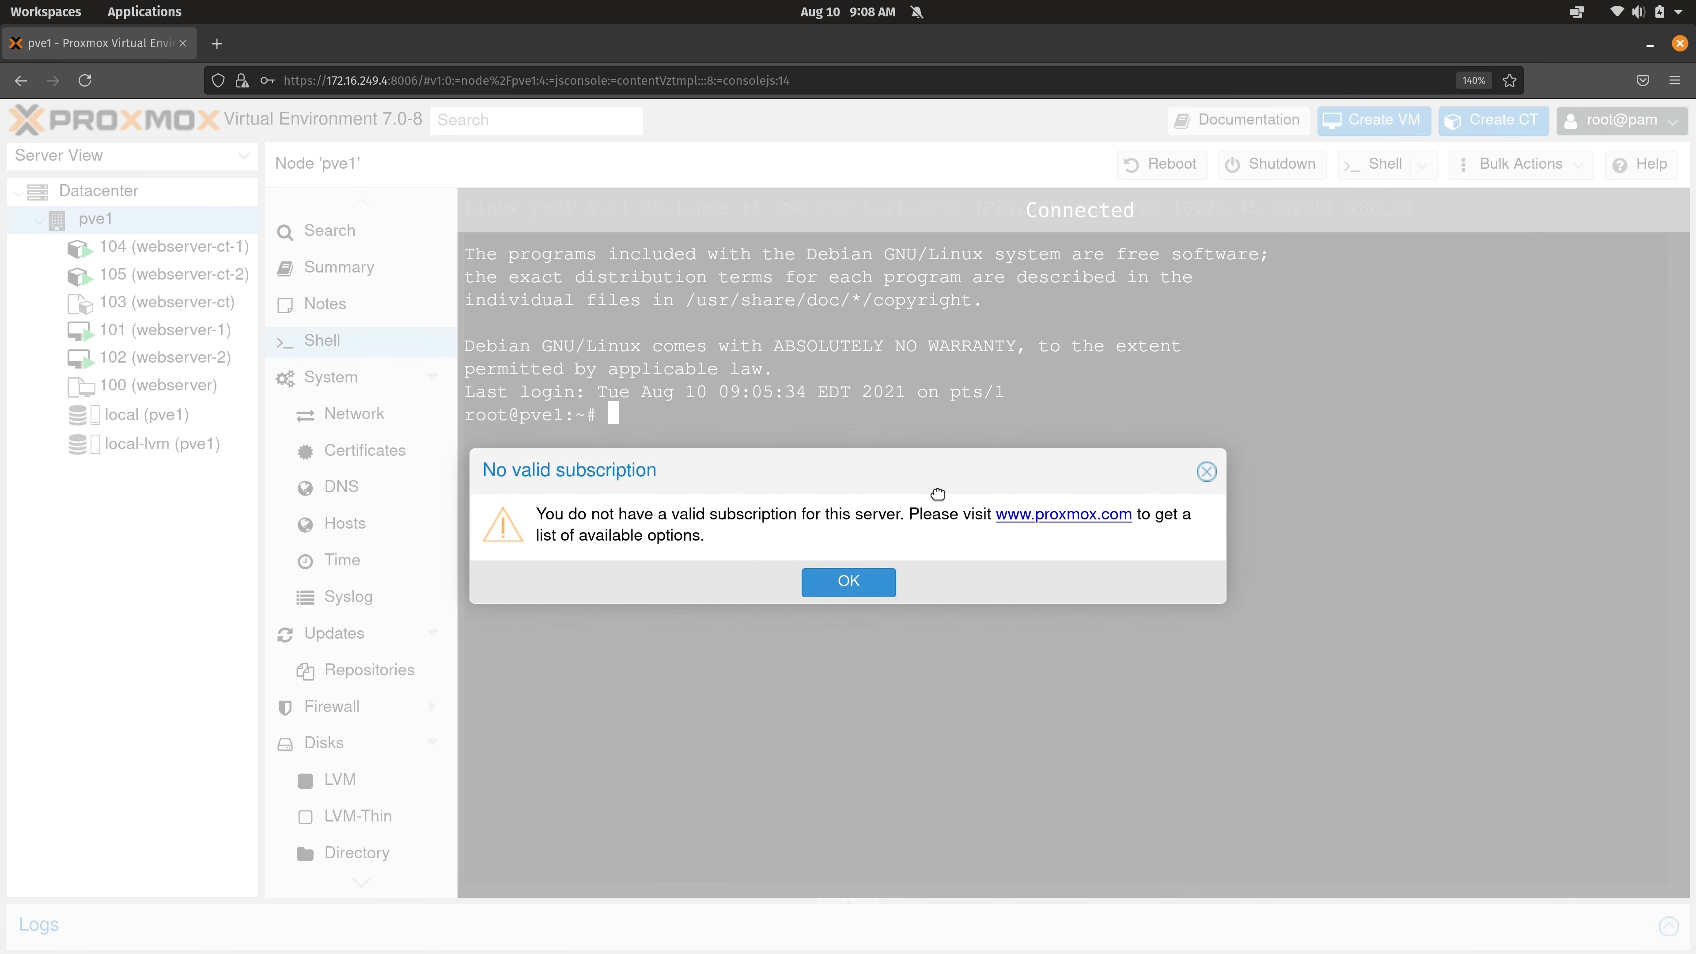
{"action": "left_click", "coordinate": [887, 584]}
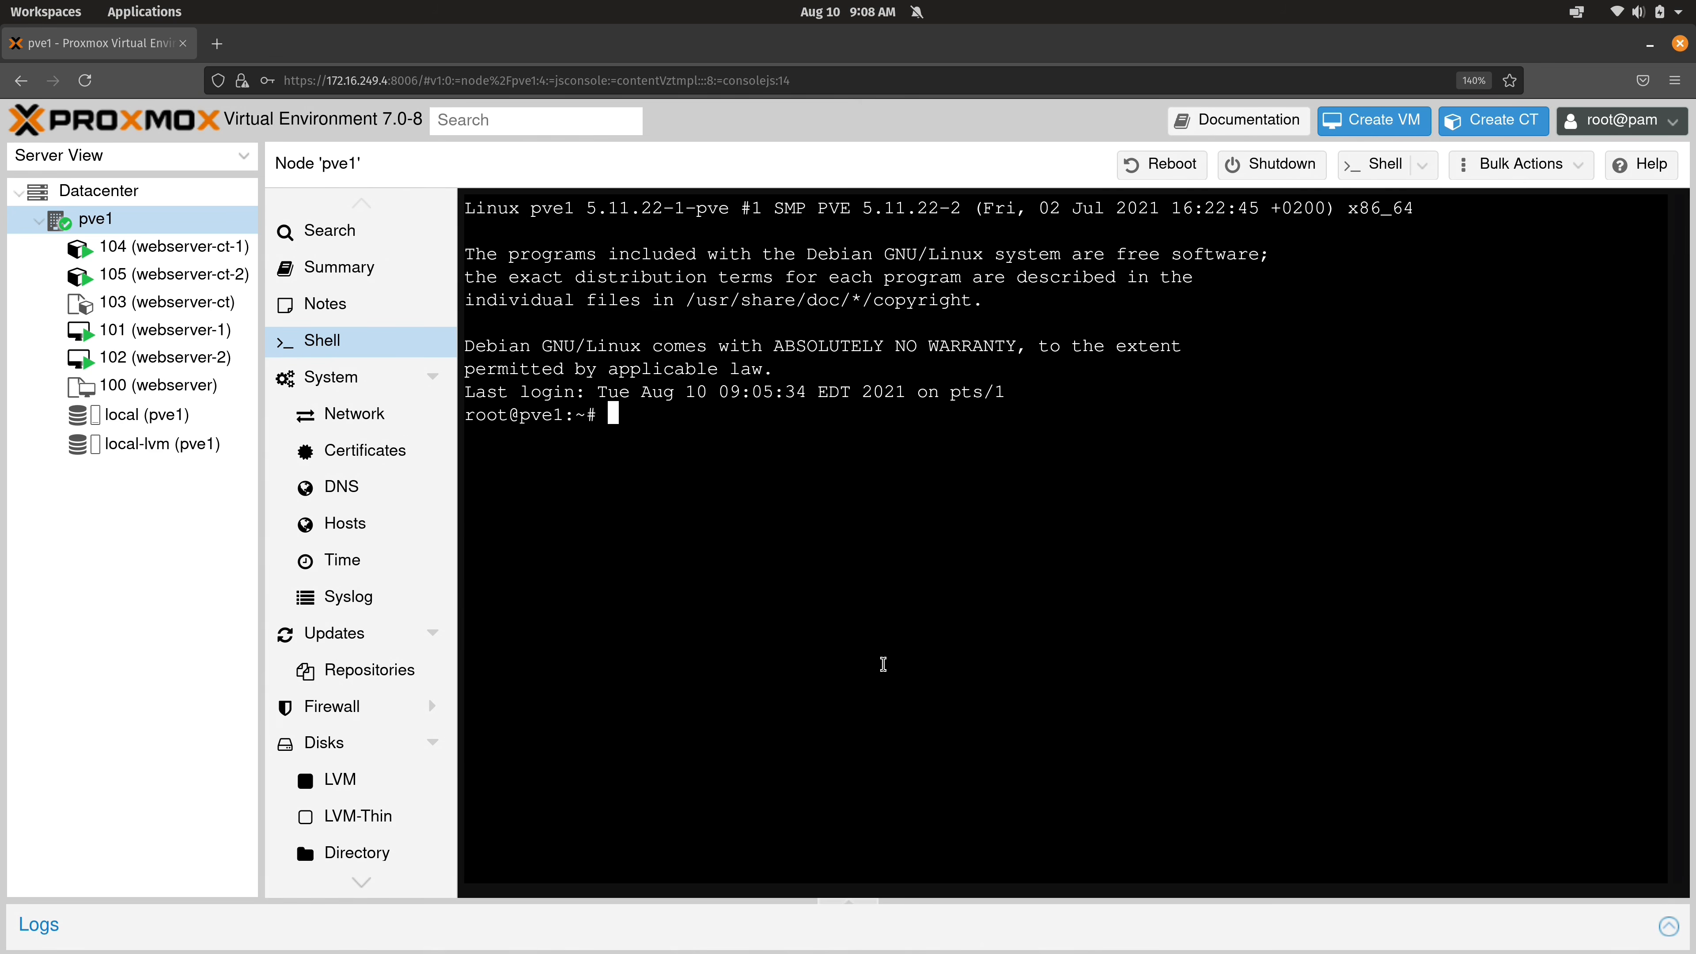
Run adduser jay, set its password, accept default details, then clear the terminal.
{"action": "type", "text": "adduser jay"}
{"action": "key", "text": "Return"}
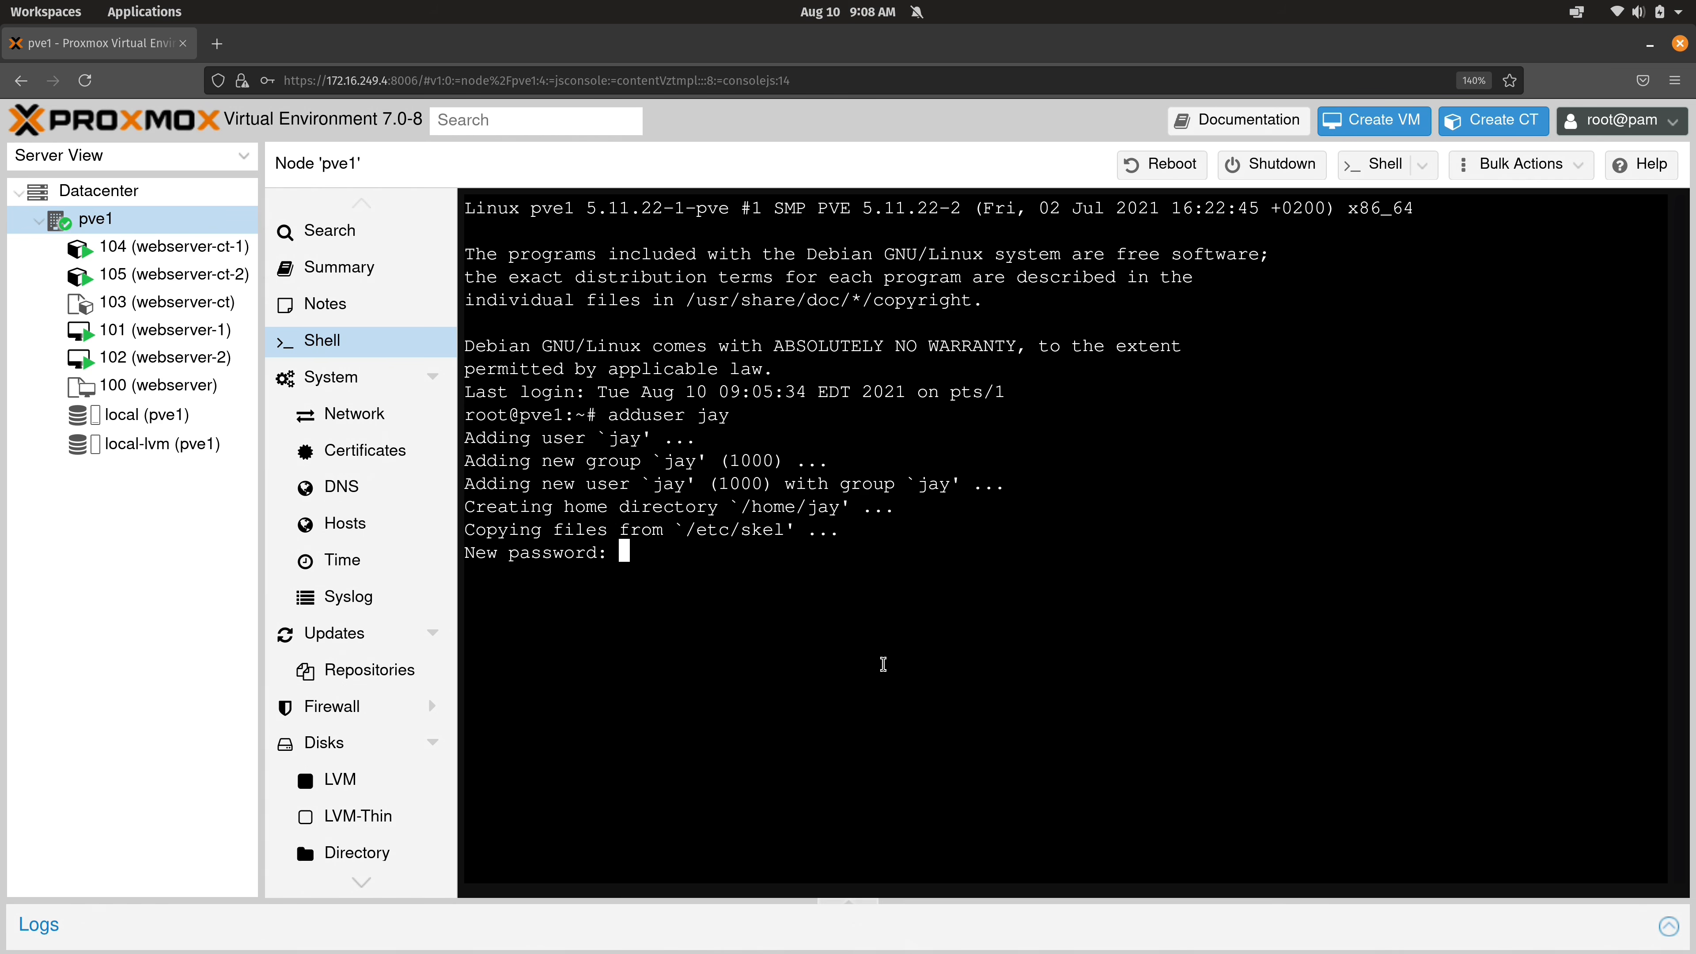
{"action": "key", "text": "Return"}
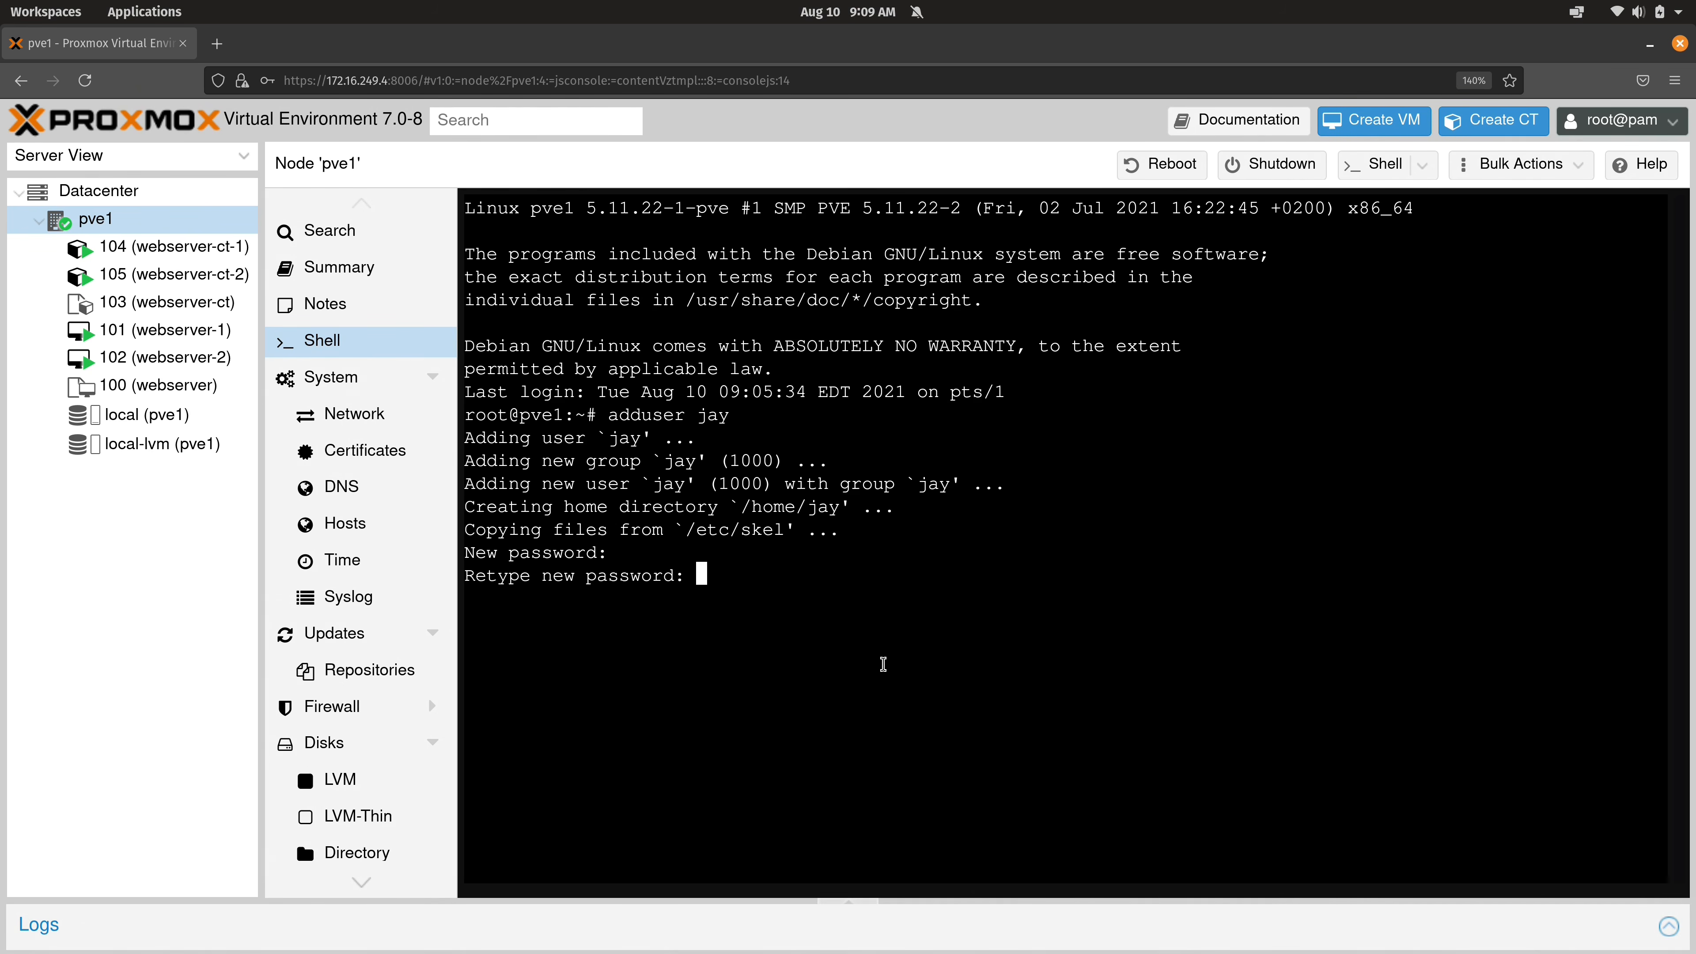
{"action": "key", "text": "Return"}
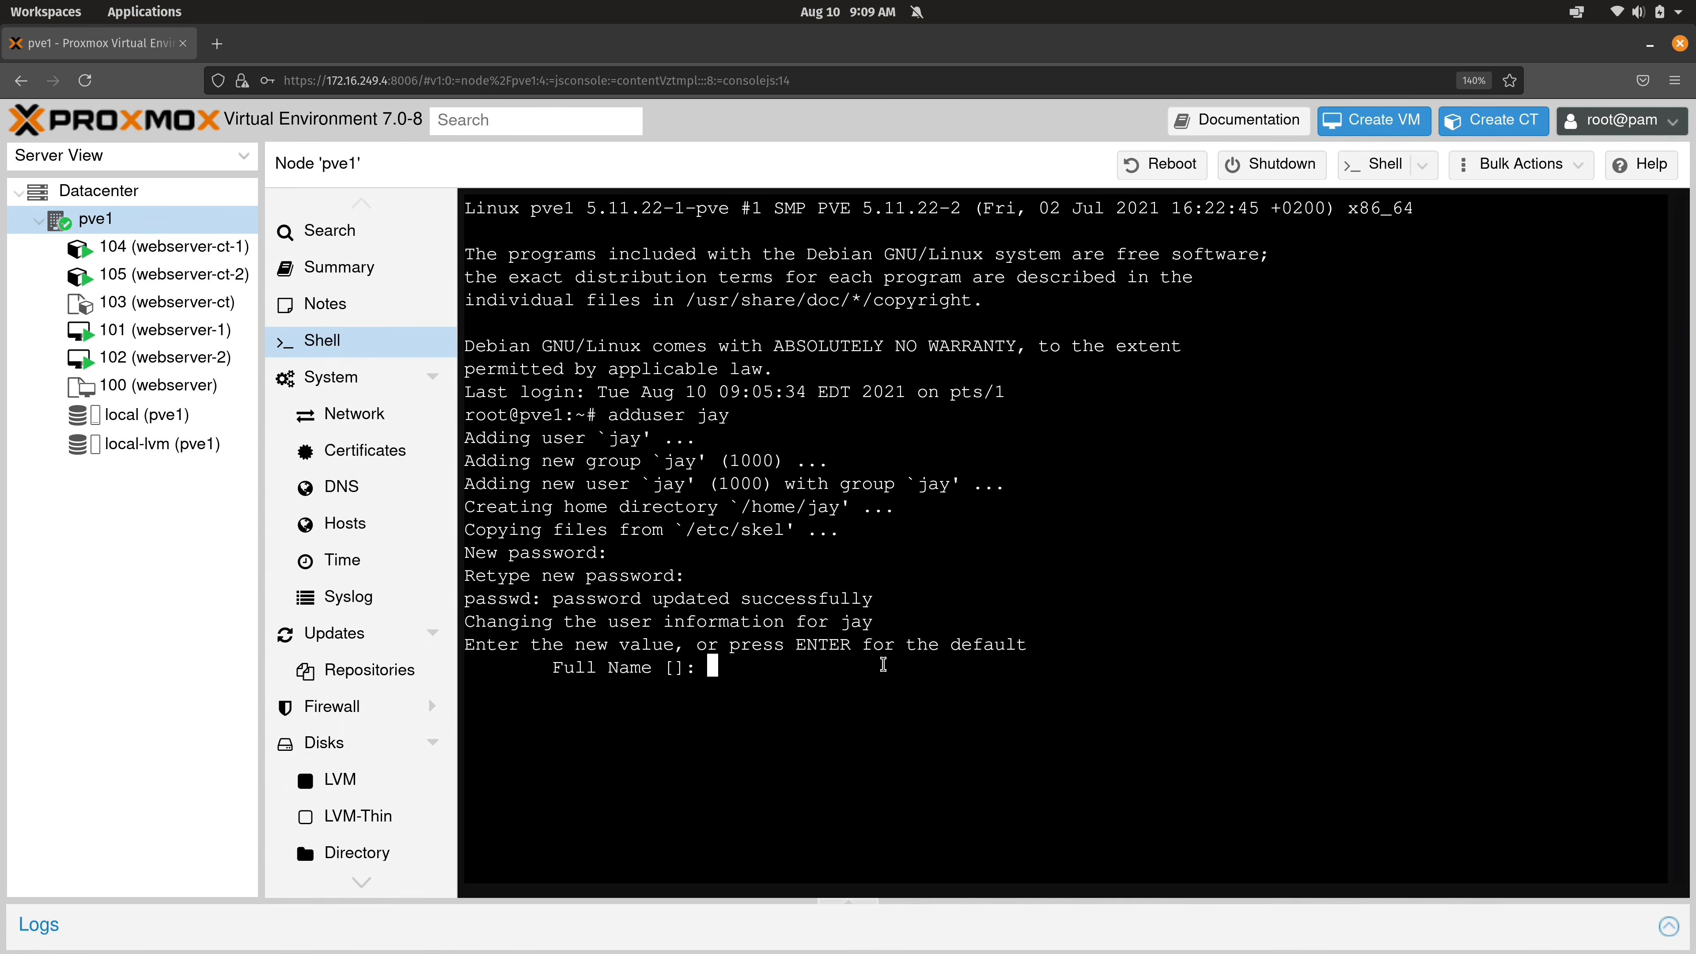
{"action": "key", "text": "Return"}
{"action": "key", "text": "Return"}
{"action": "key", "text": "Return"}
{"action": "key", "text": "Return"}
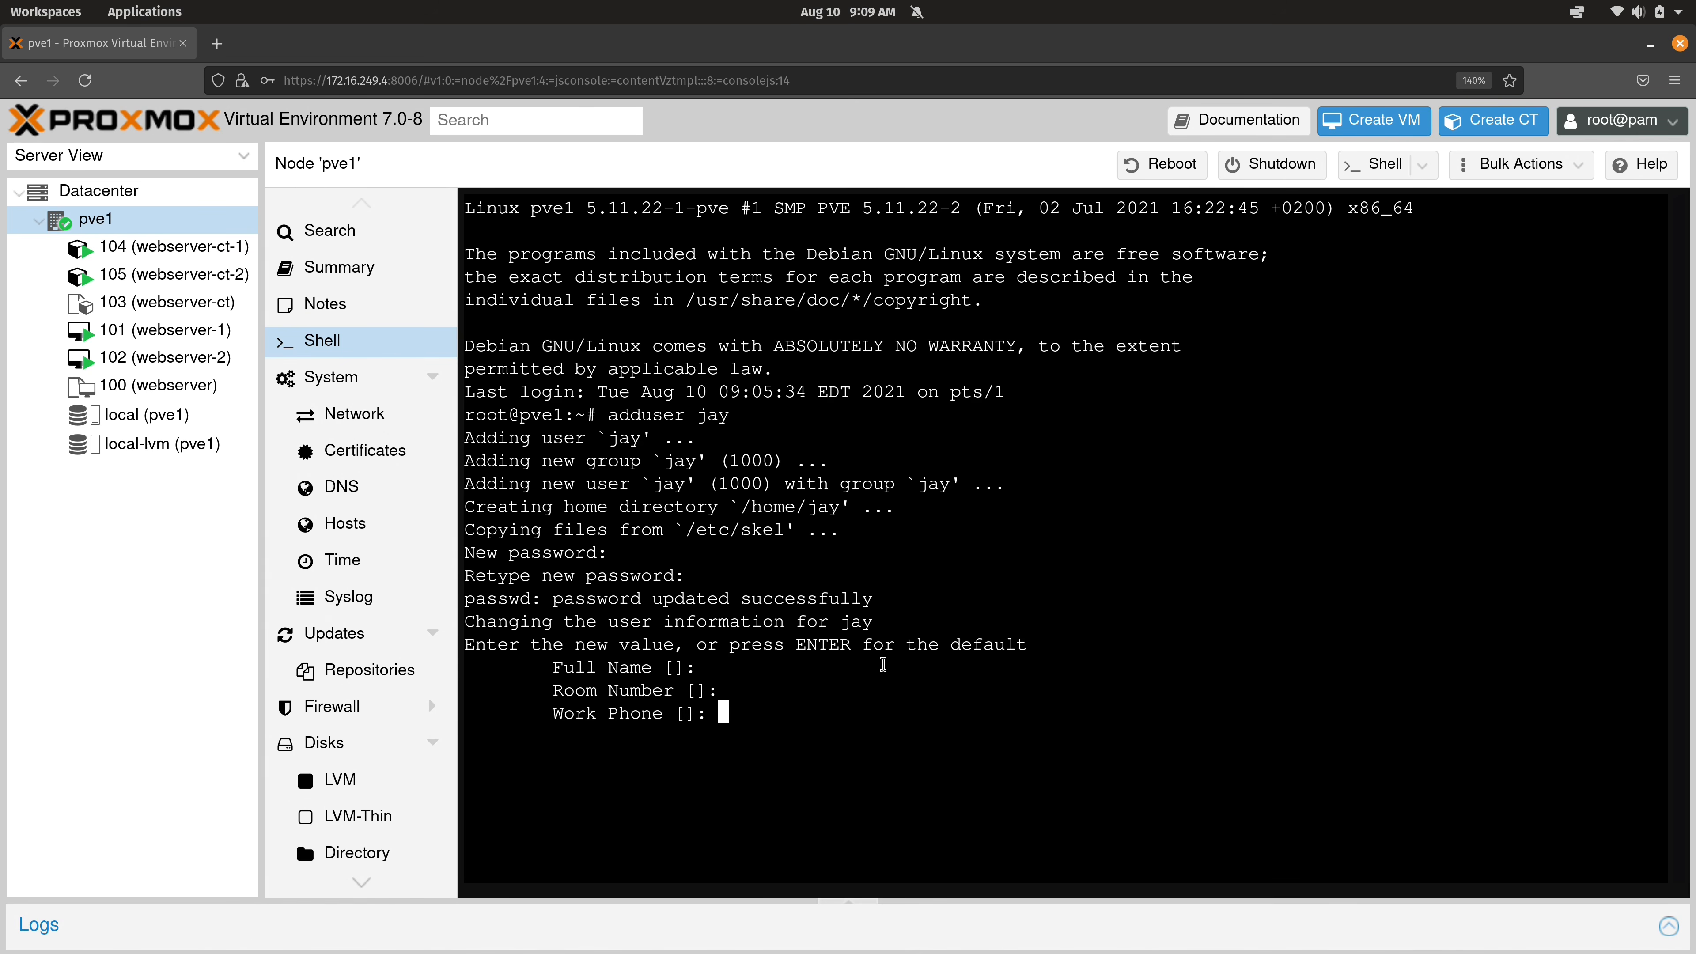
{"action": "key", "text": "Return"}
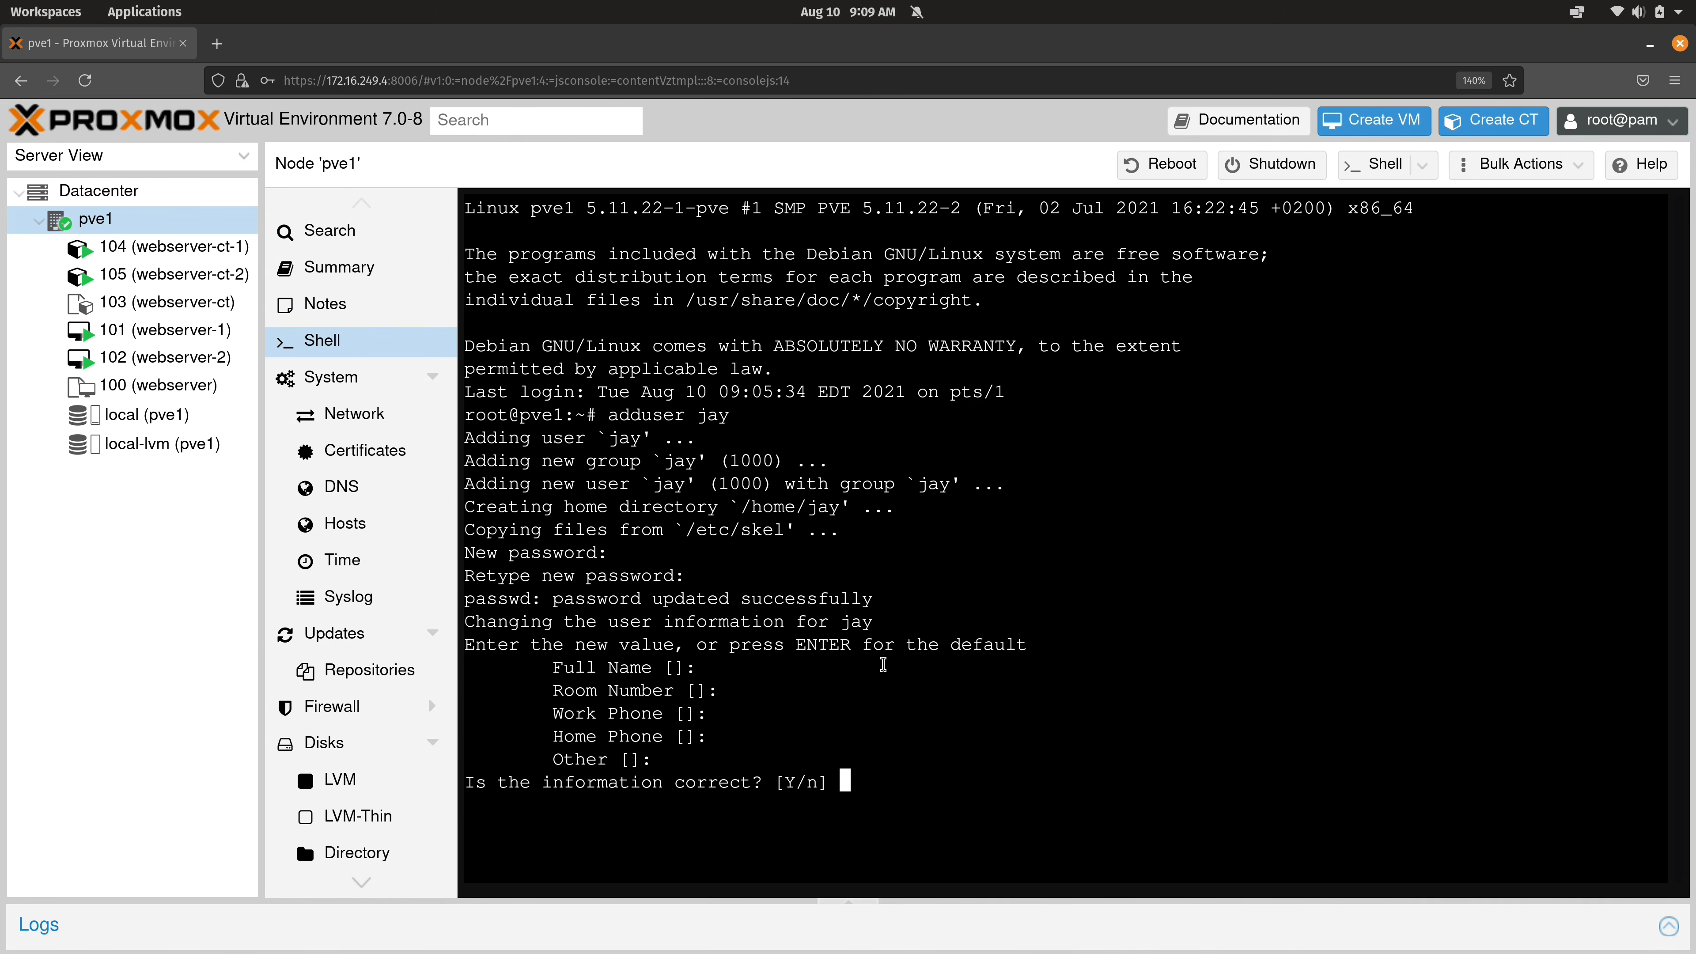
{"action": "key", "text": "Return"}
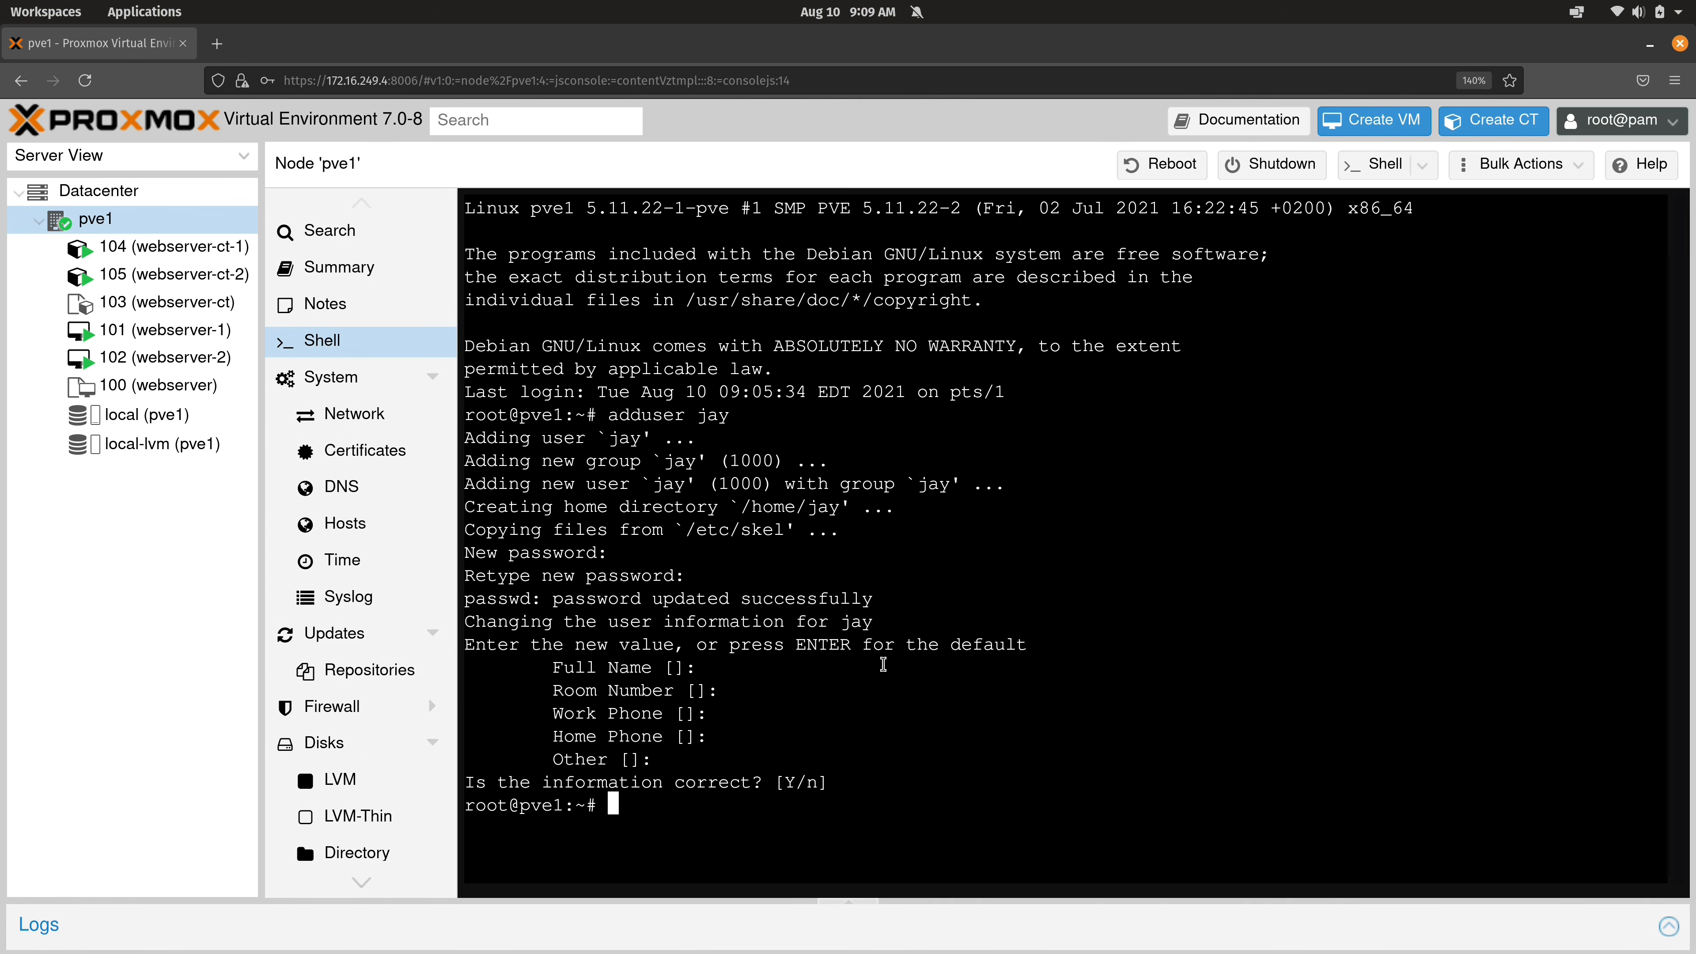
{"action": "key", "text": "ctrl+l"}
{"action": "type", "text": "cat /etc/passwd"}
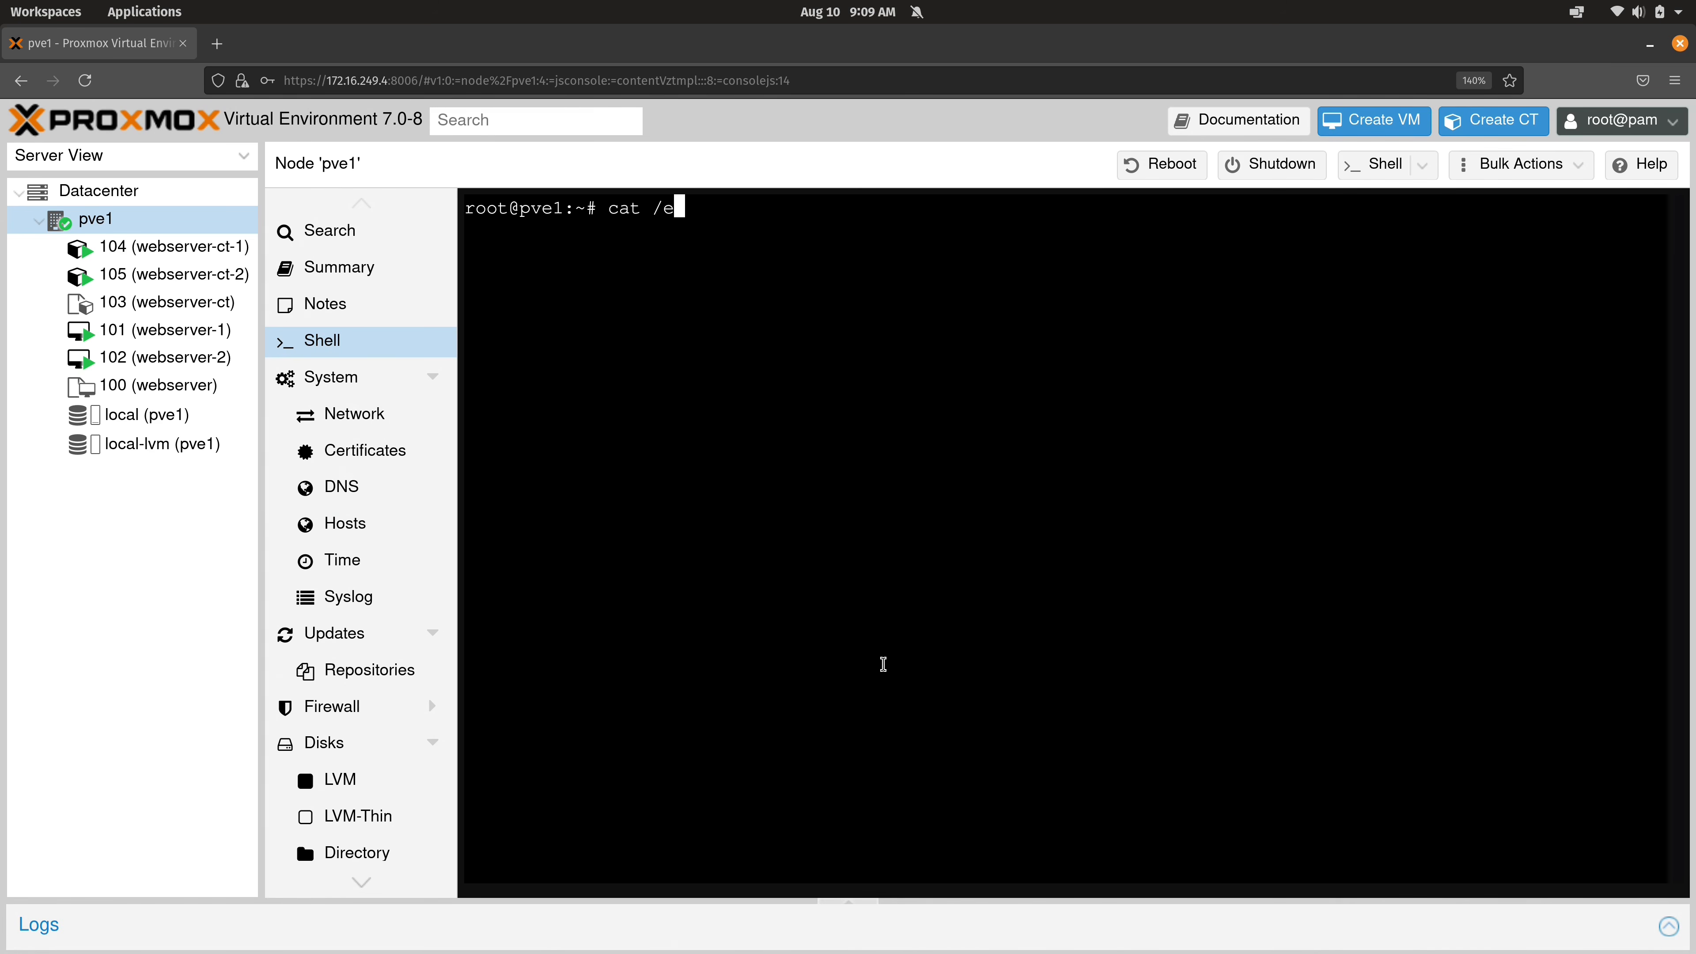
{"action": "key", "text": "Return"}
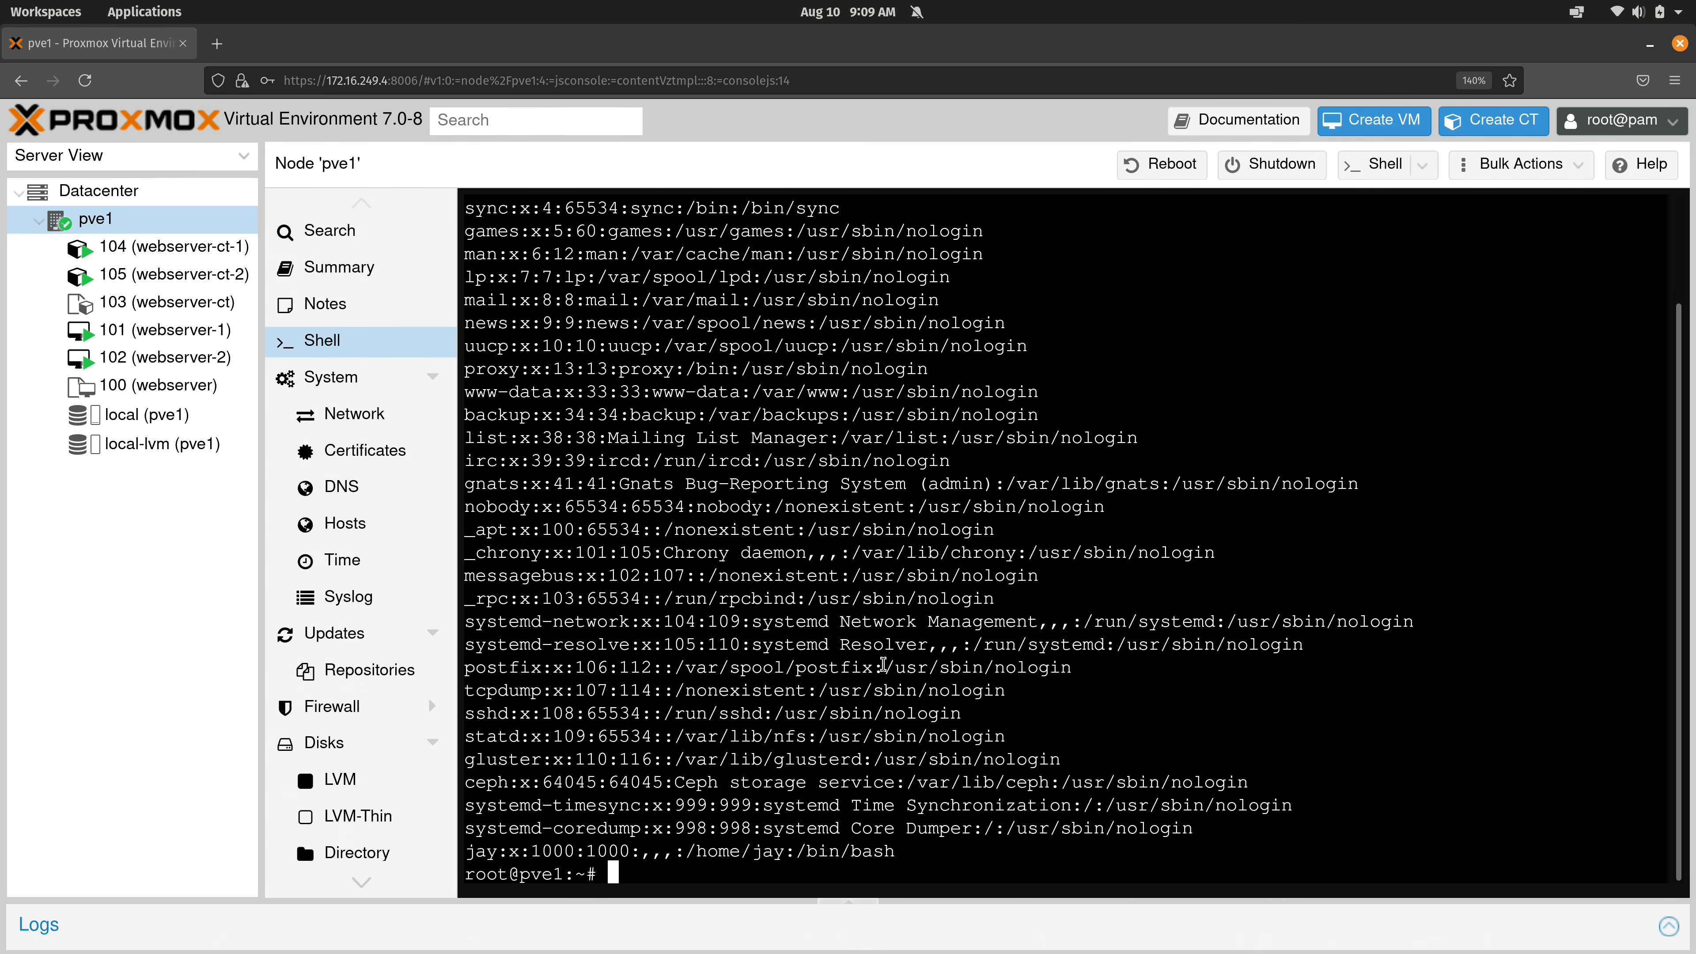
{"action": "key", "text": "ctrl+l"}
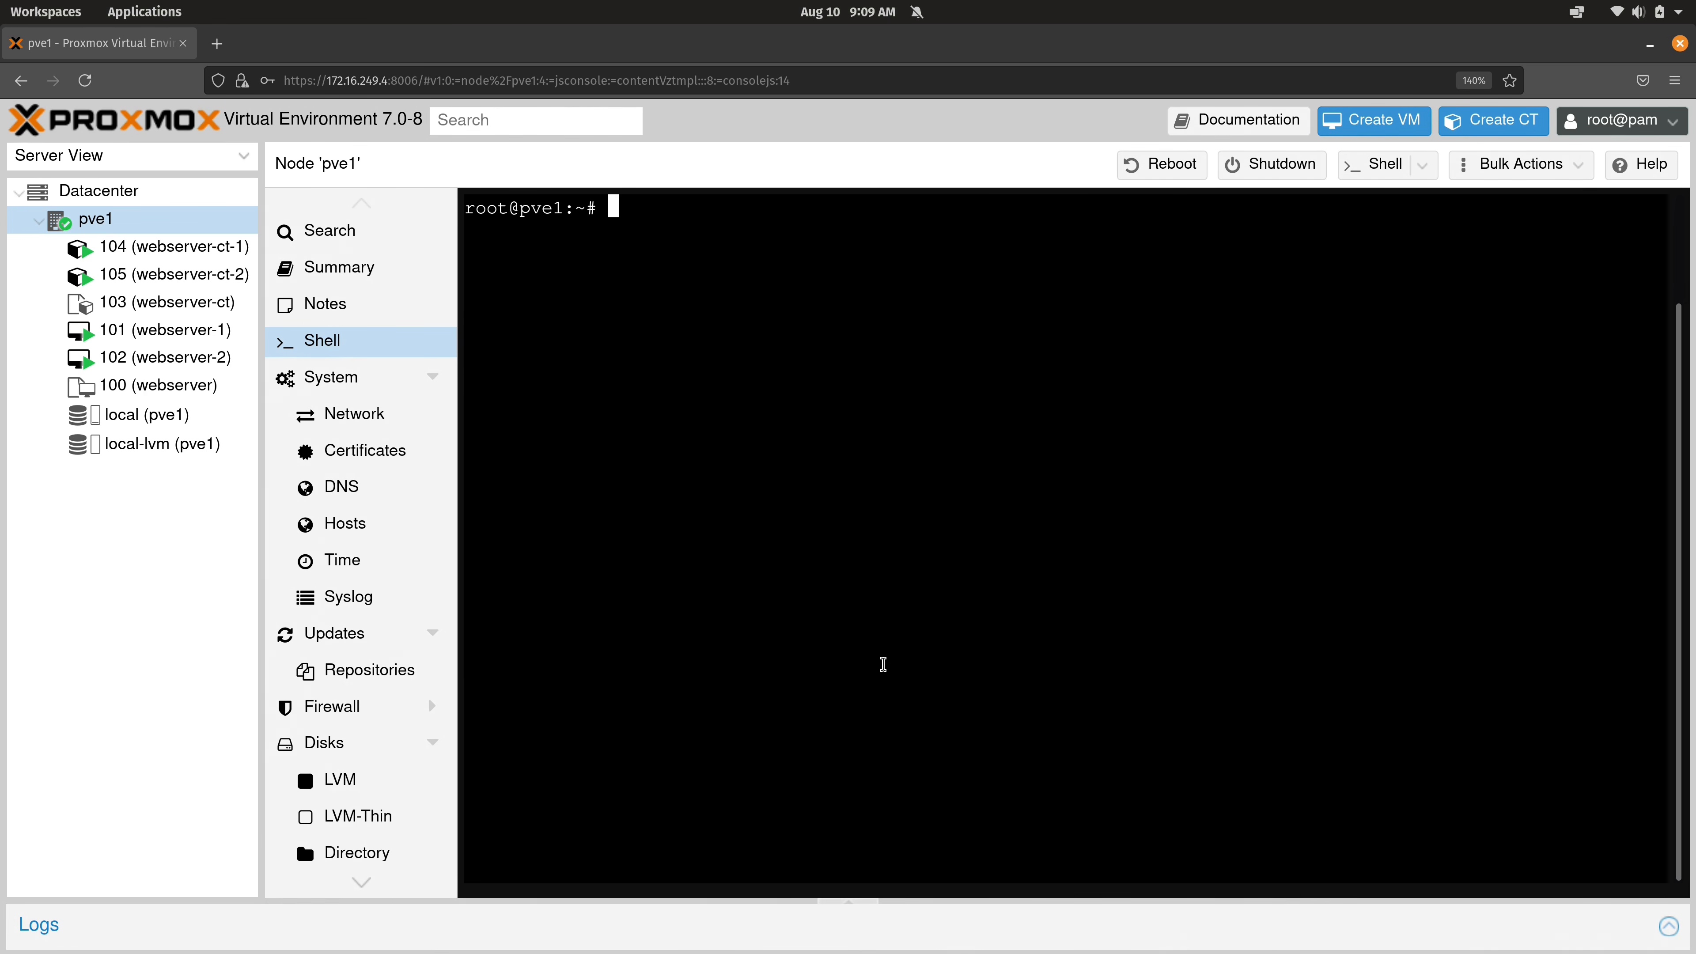
Log out and sign in as PAM user jay with its password.
{"action": "left_click", "coordinate": [1648, 121]}
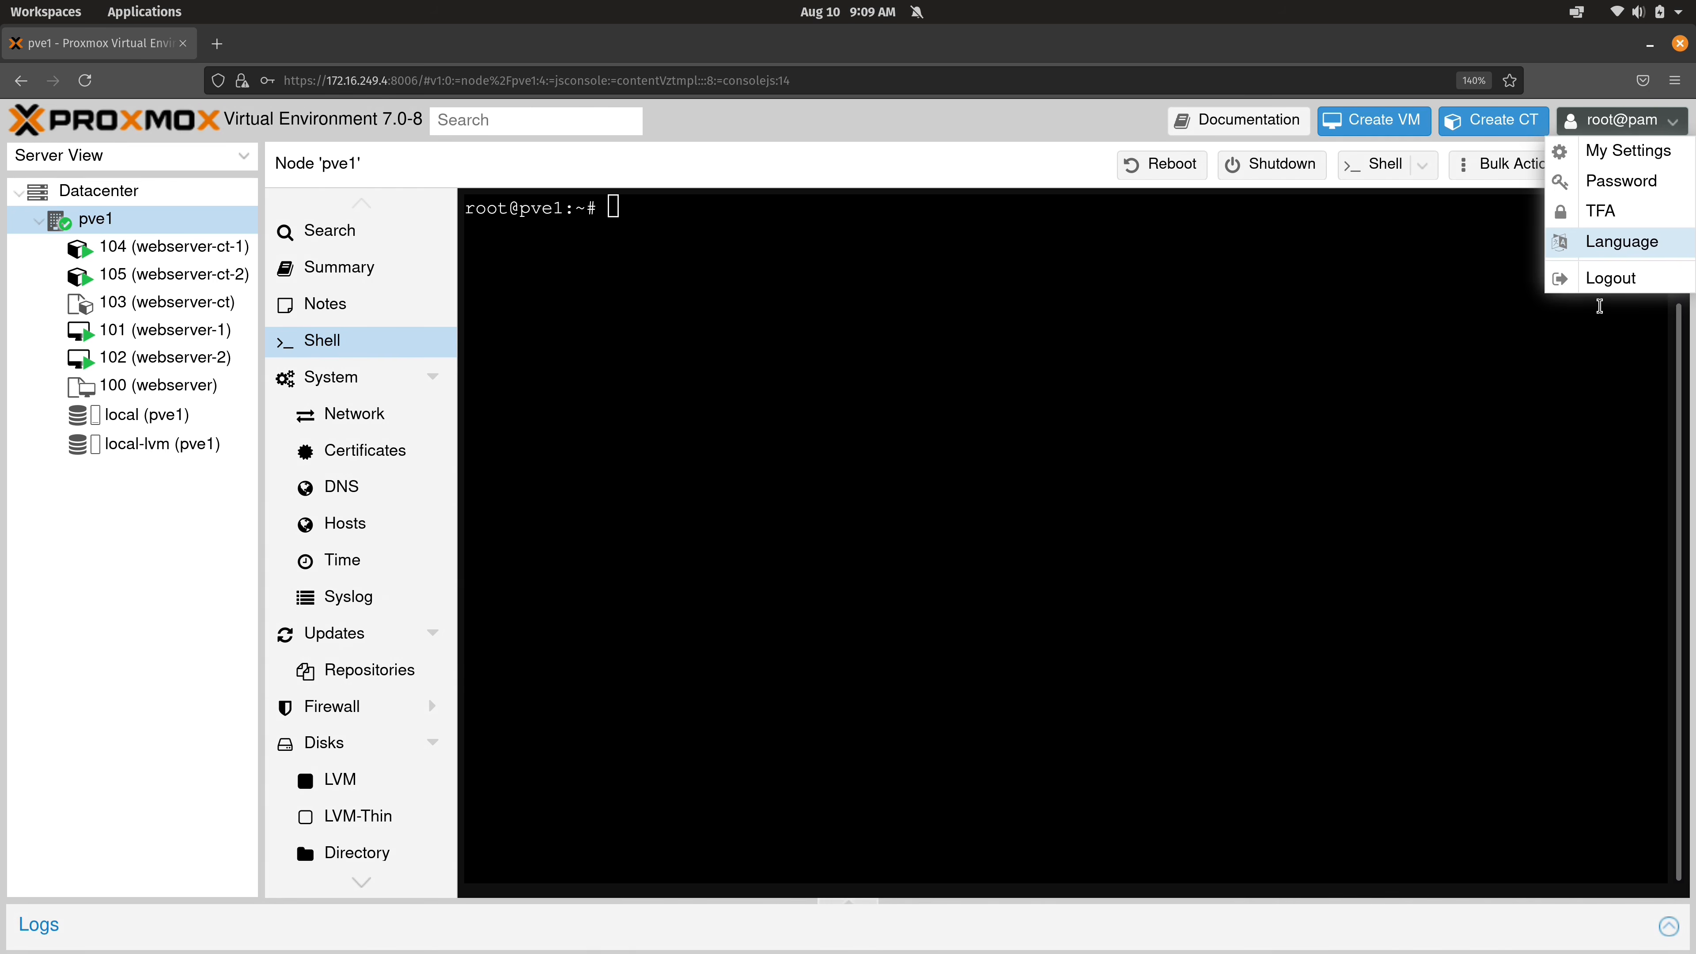
{"action": "left_click", "coordinate": [1610, 280]}
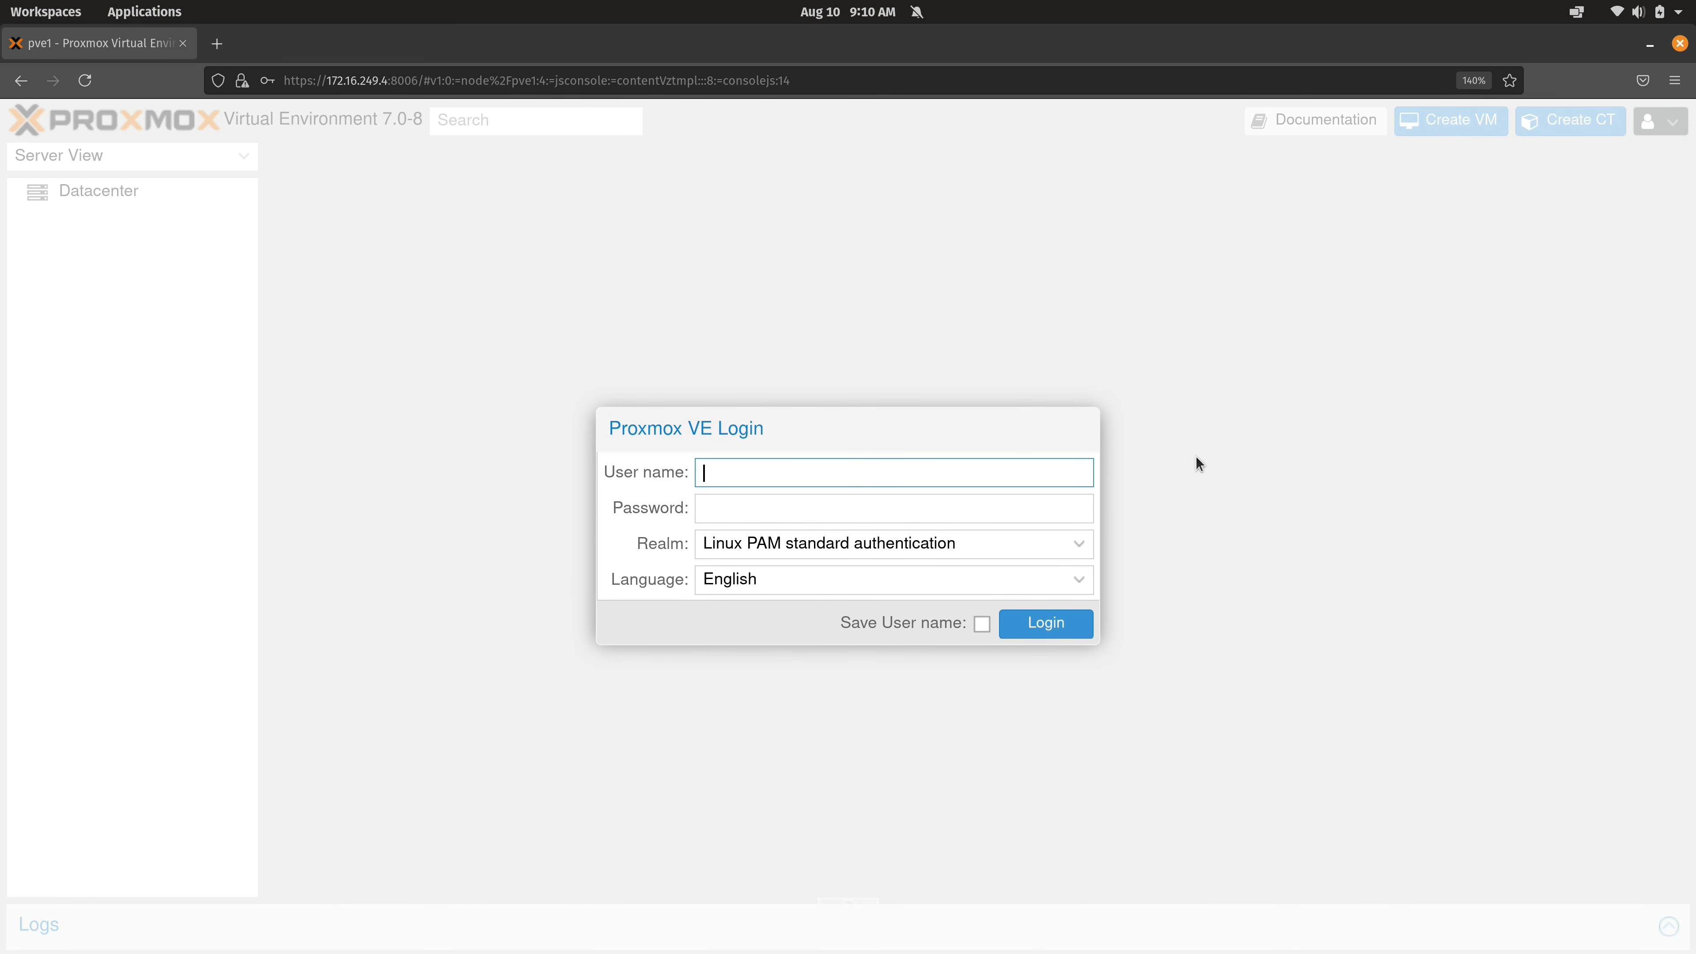
{"action": "type", "text": "jay"}
{"action": "key", "text": "Tab"}
{"action": "type", "text": "•••••"}
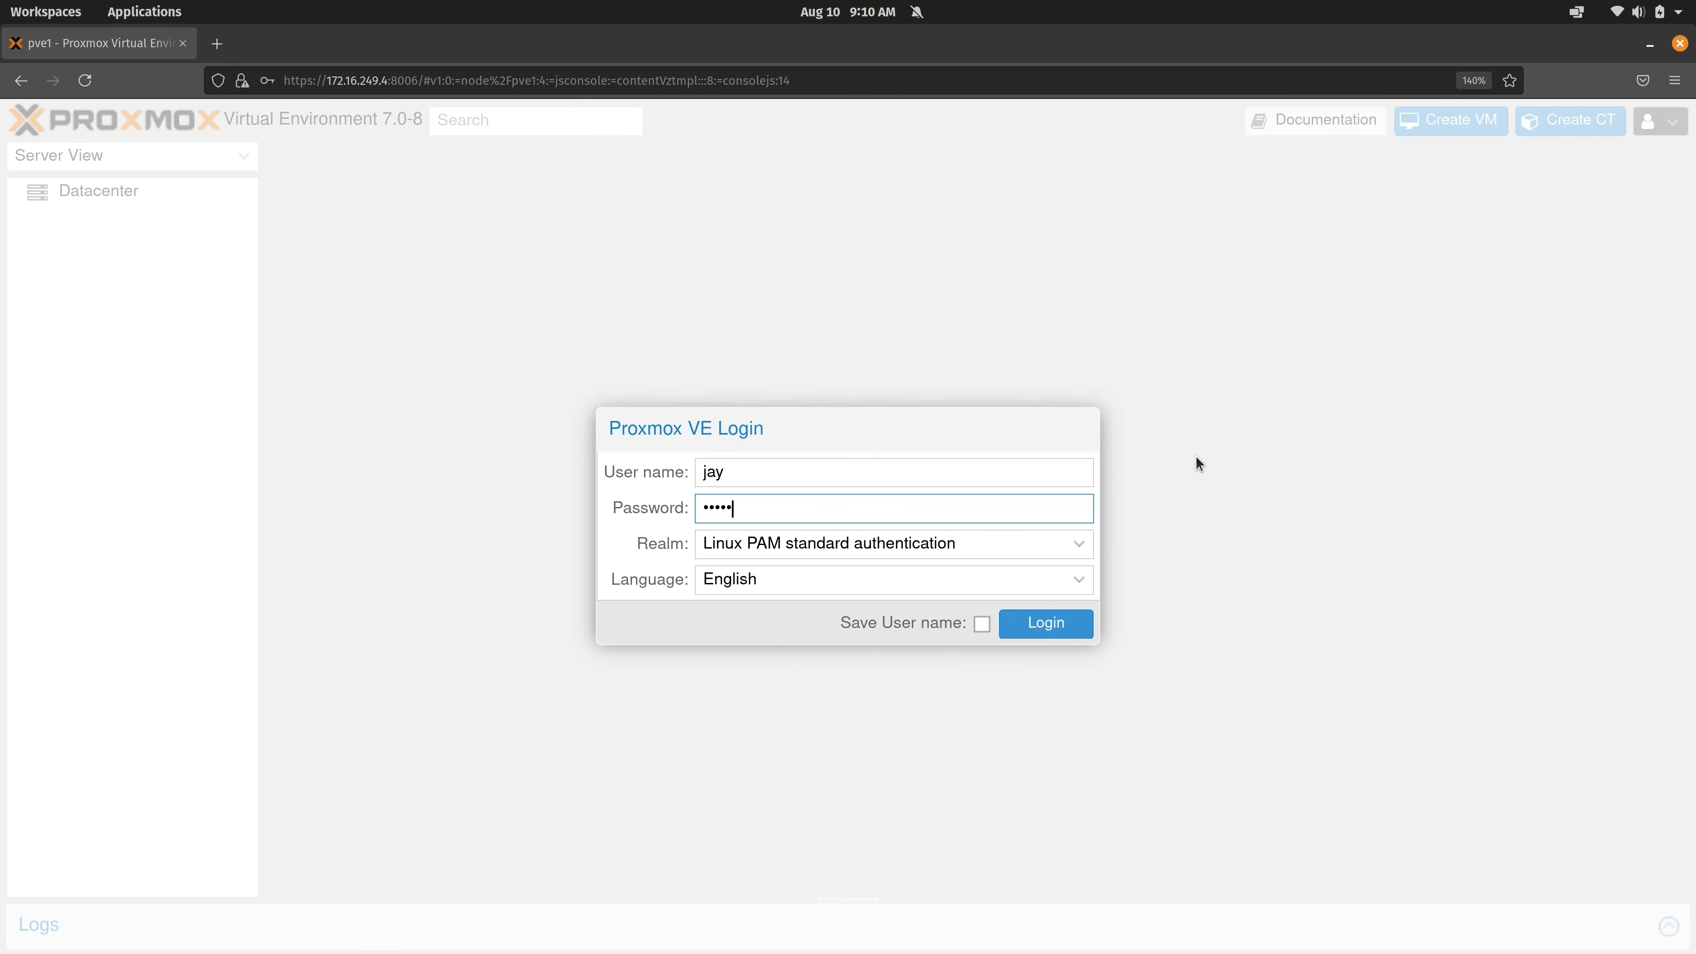
{"action": "type", "text": "••••"}
{"action": "left_click", "coordinate": [1060, 622]}
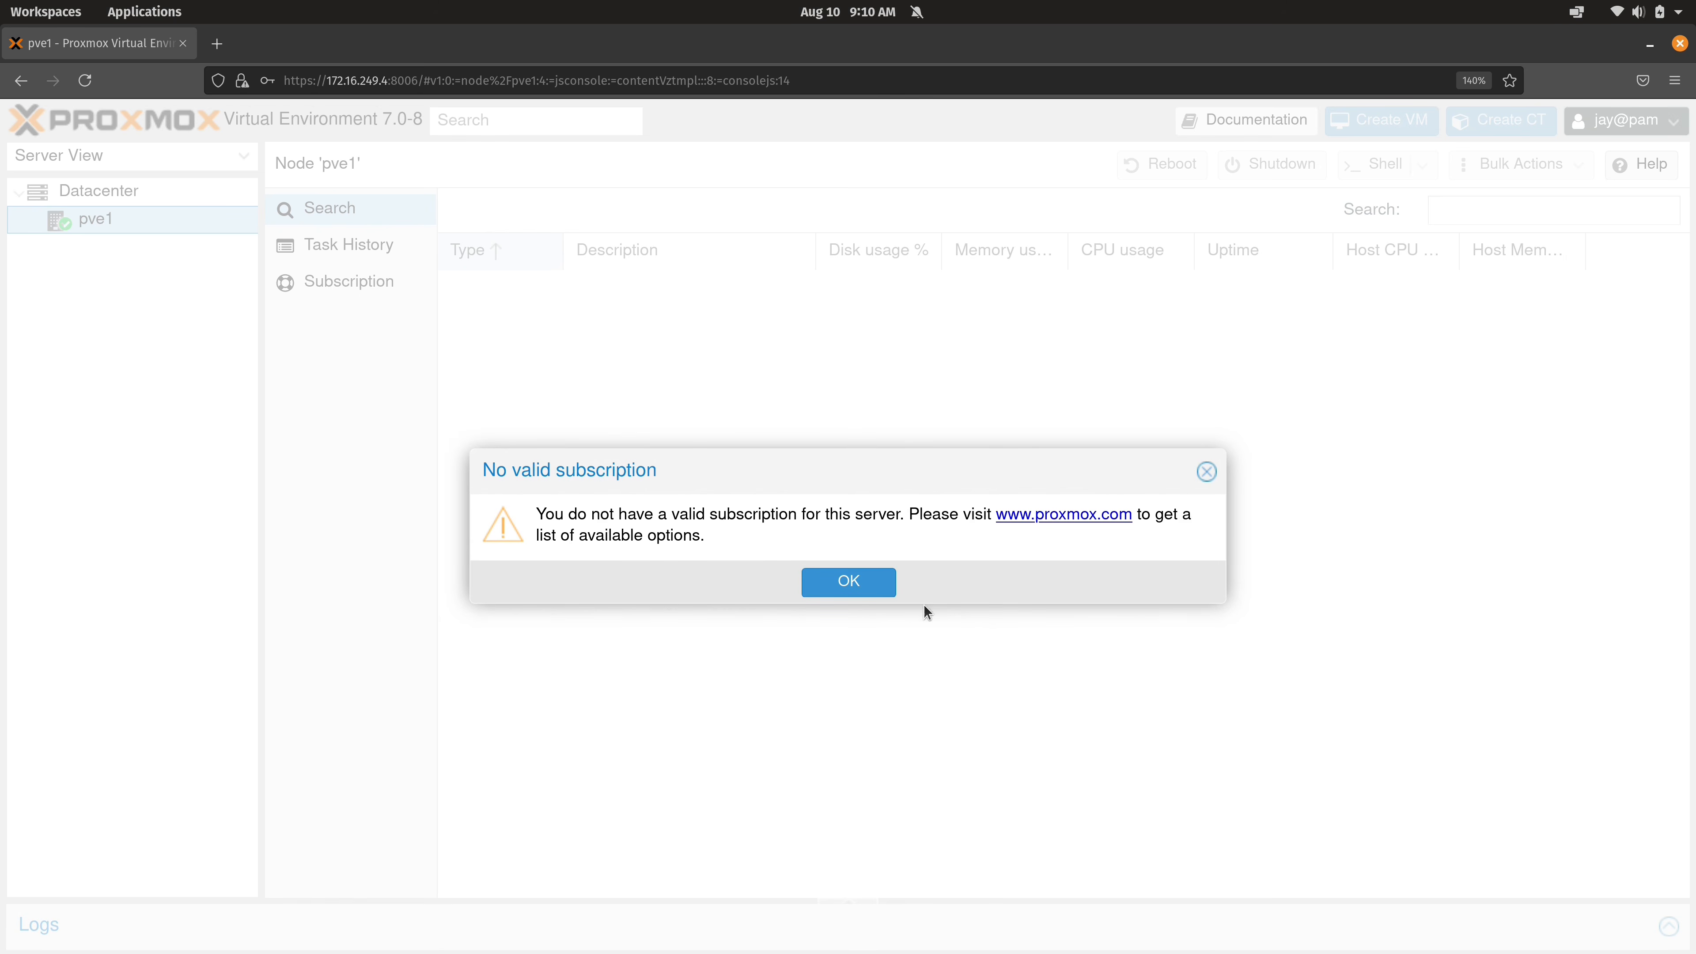
{"action": "left_click", "coordinate": [836, 578]}
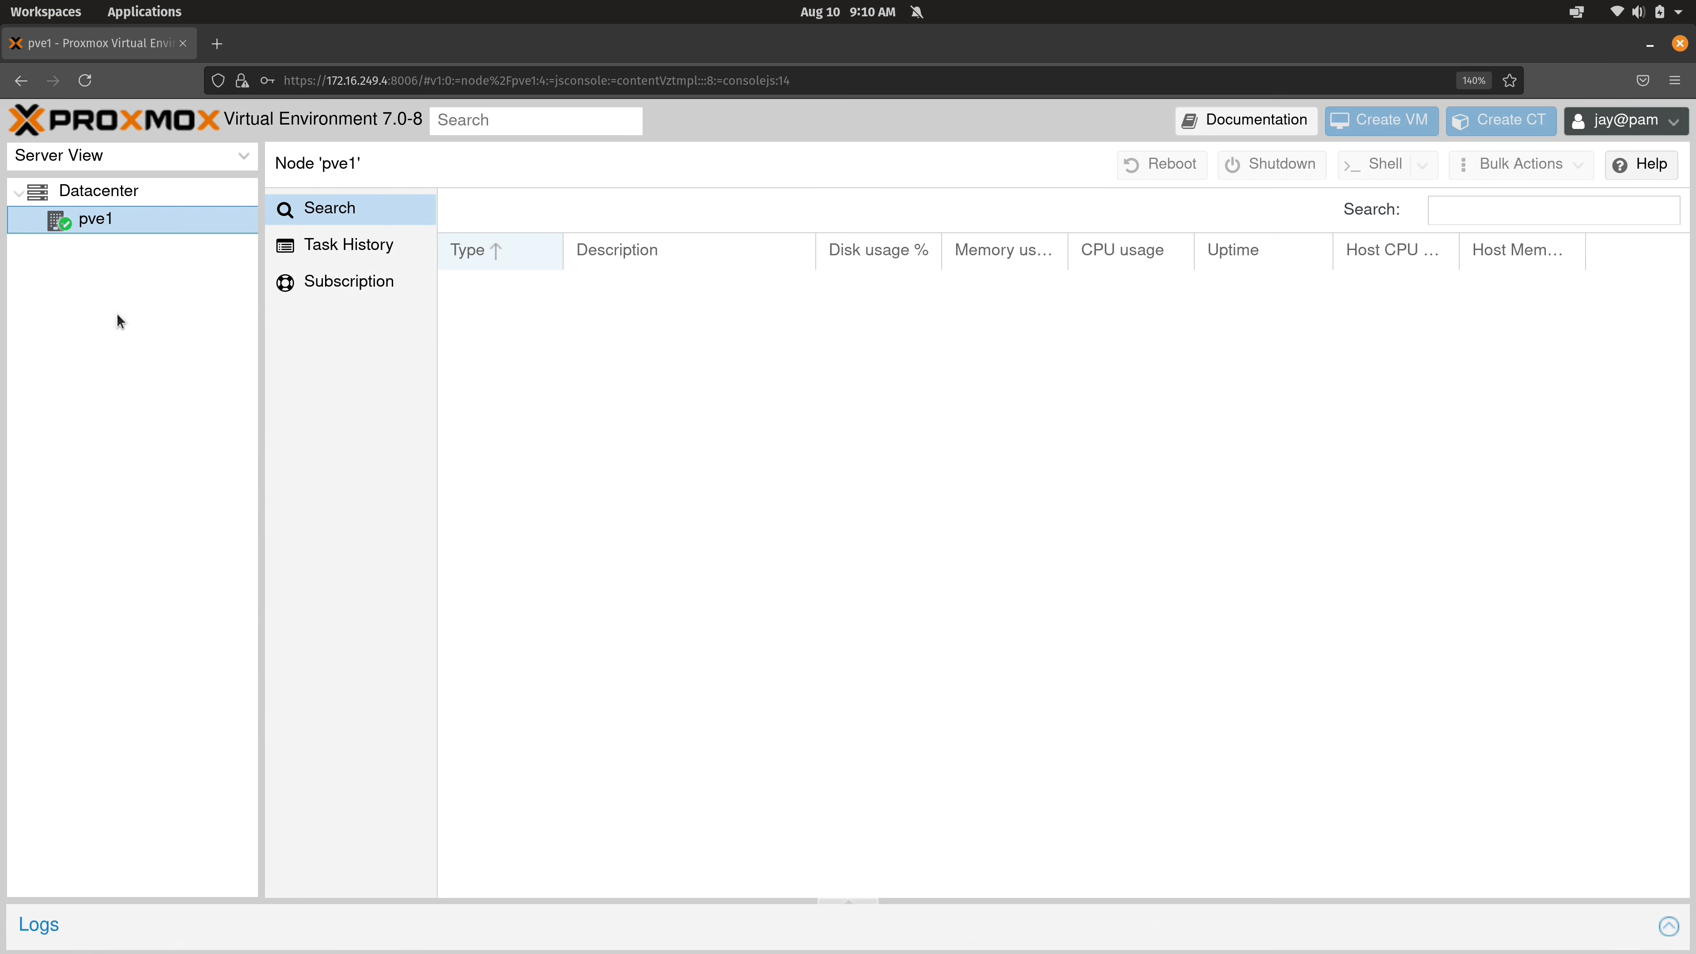
Browse jay's node views: Task History, Subscription and Search, showing no resources.
{"action": "left_click", "coordinate": [325, 250]}
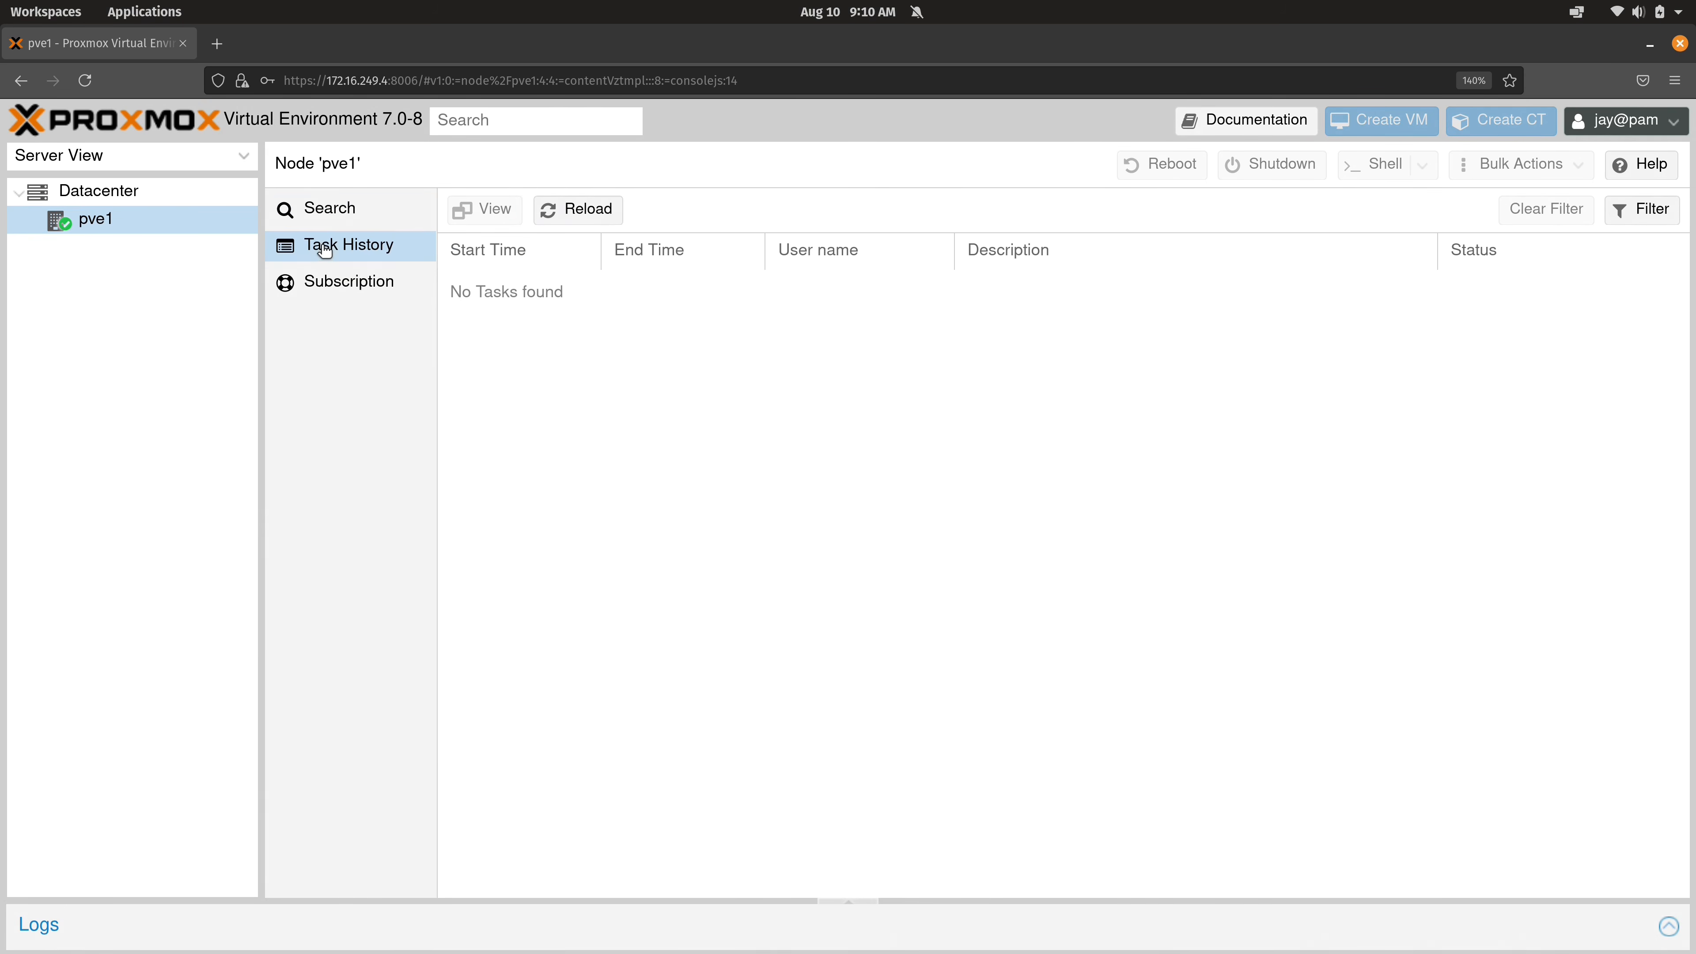
{"action": "left_click", "coordinate": [329, 282]}
{"action": "left_click", "coordinate": [341, 257]}
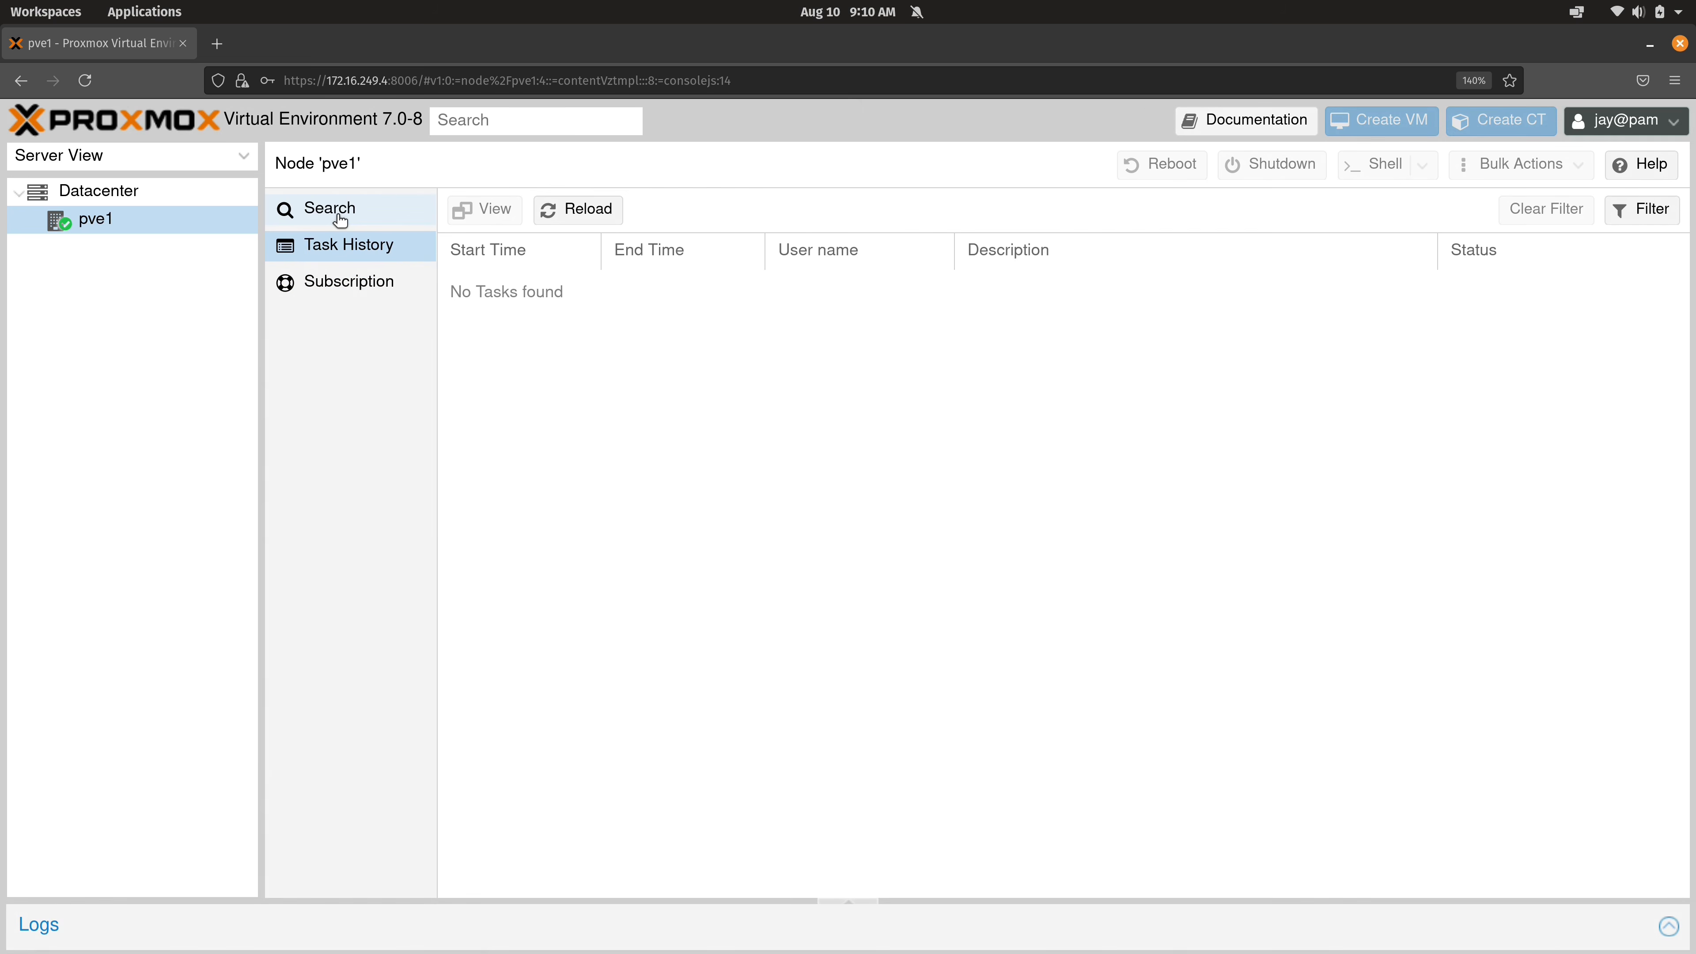
{"action": "left_click", "coordinate": [334, 212]}
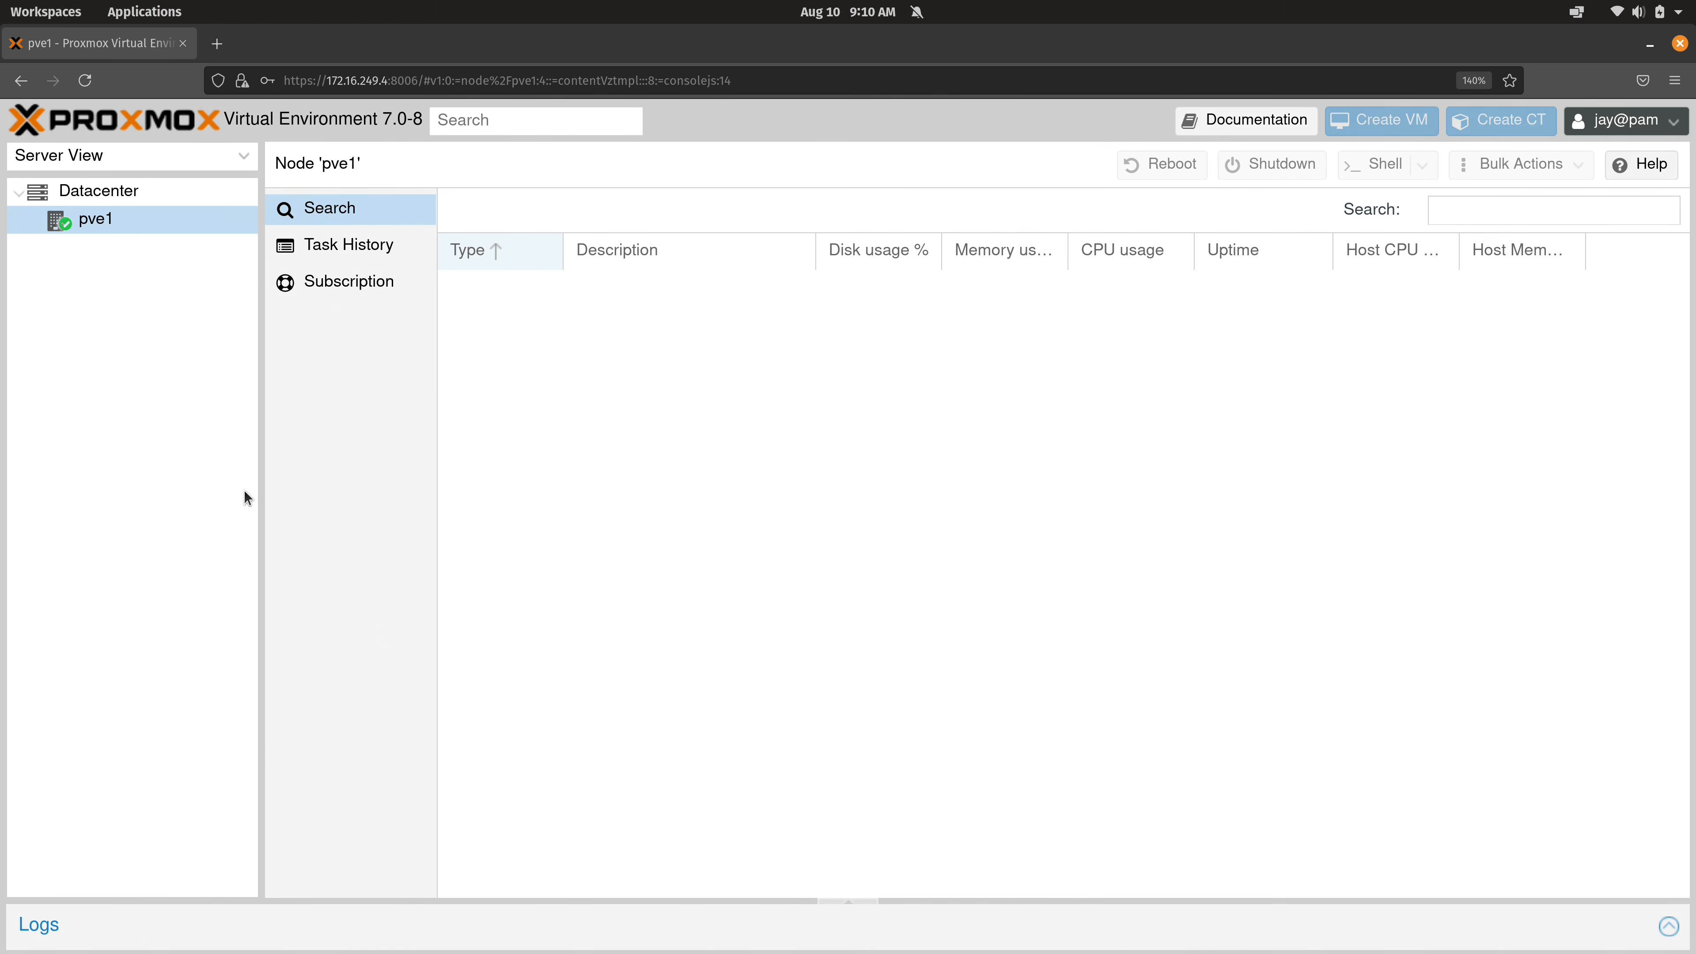
Log out of jay and sign back in as root.
{"action": "left_click", "coordinate": [1623, 120]}
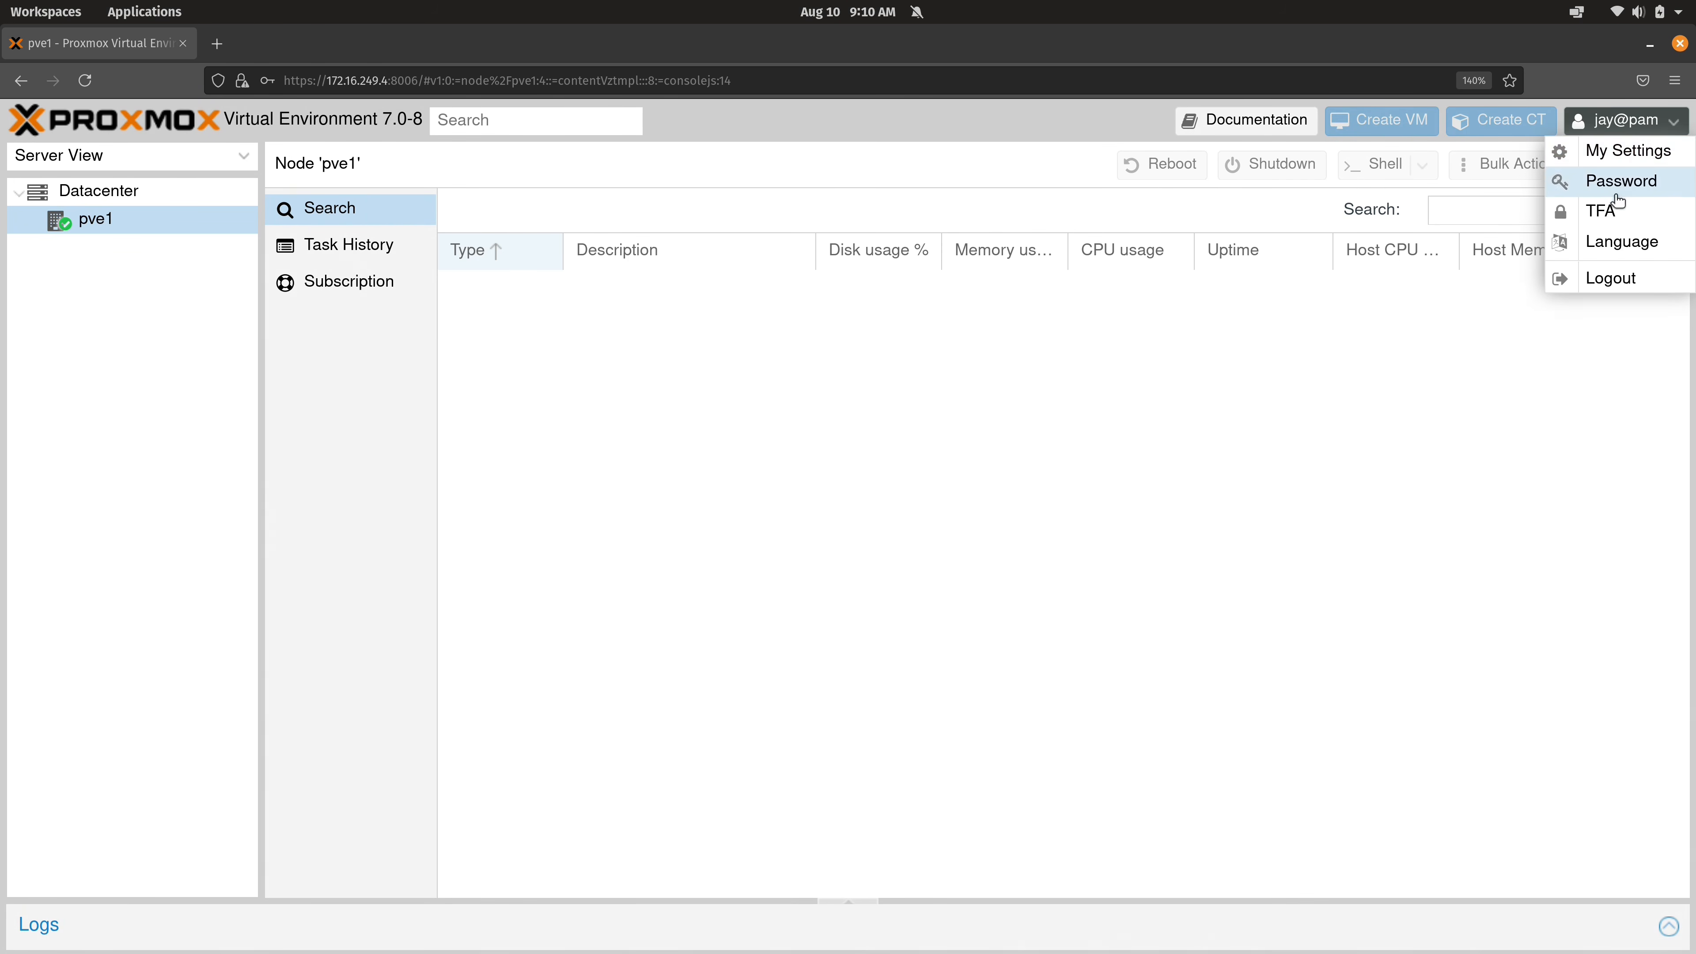
{"action": "left_click", "coordinate": [1611, 281]}
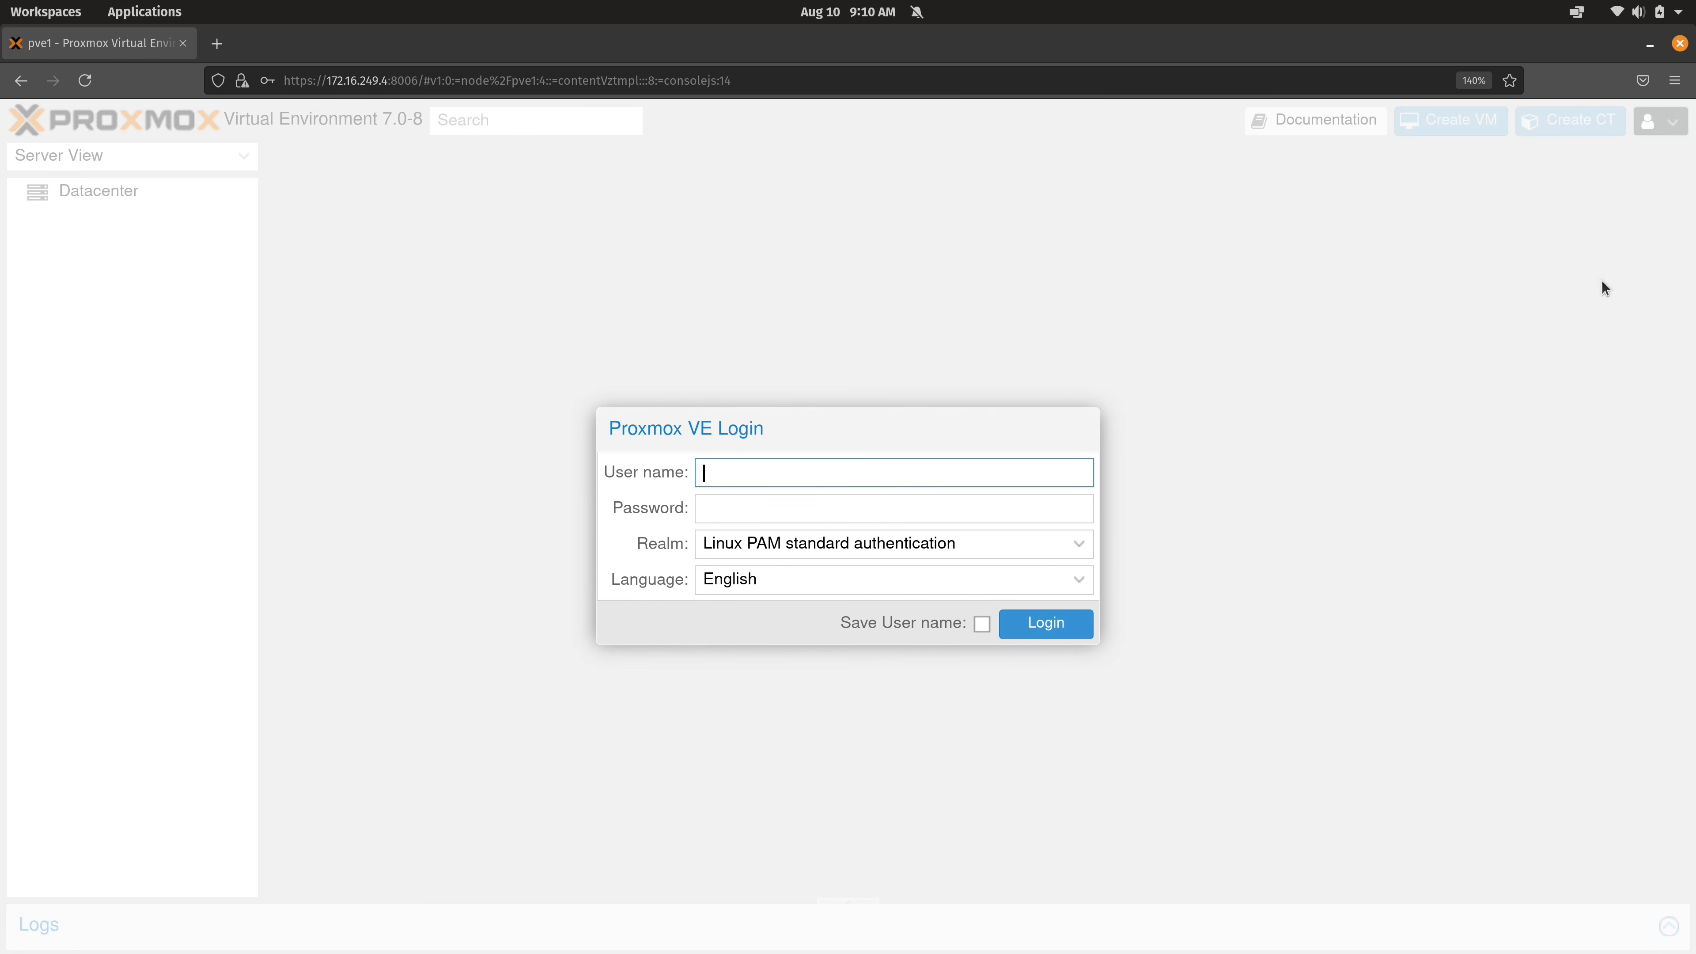
{"action": "type", "text": "root"}
{"action": "key", "text": "Tab"}
{"action": "type", "text": "******"}
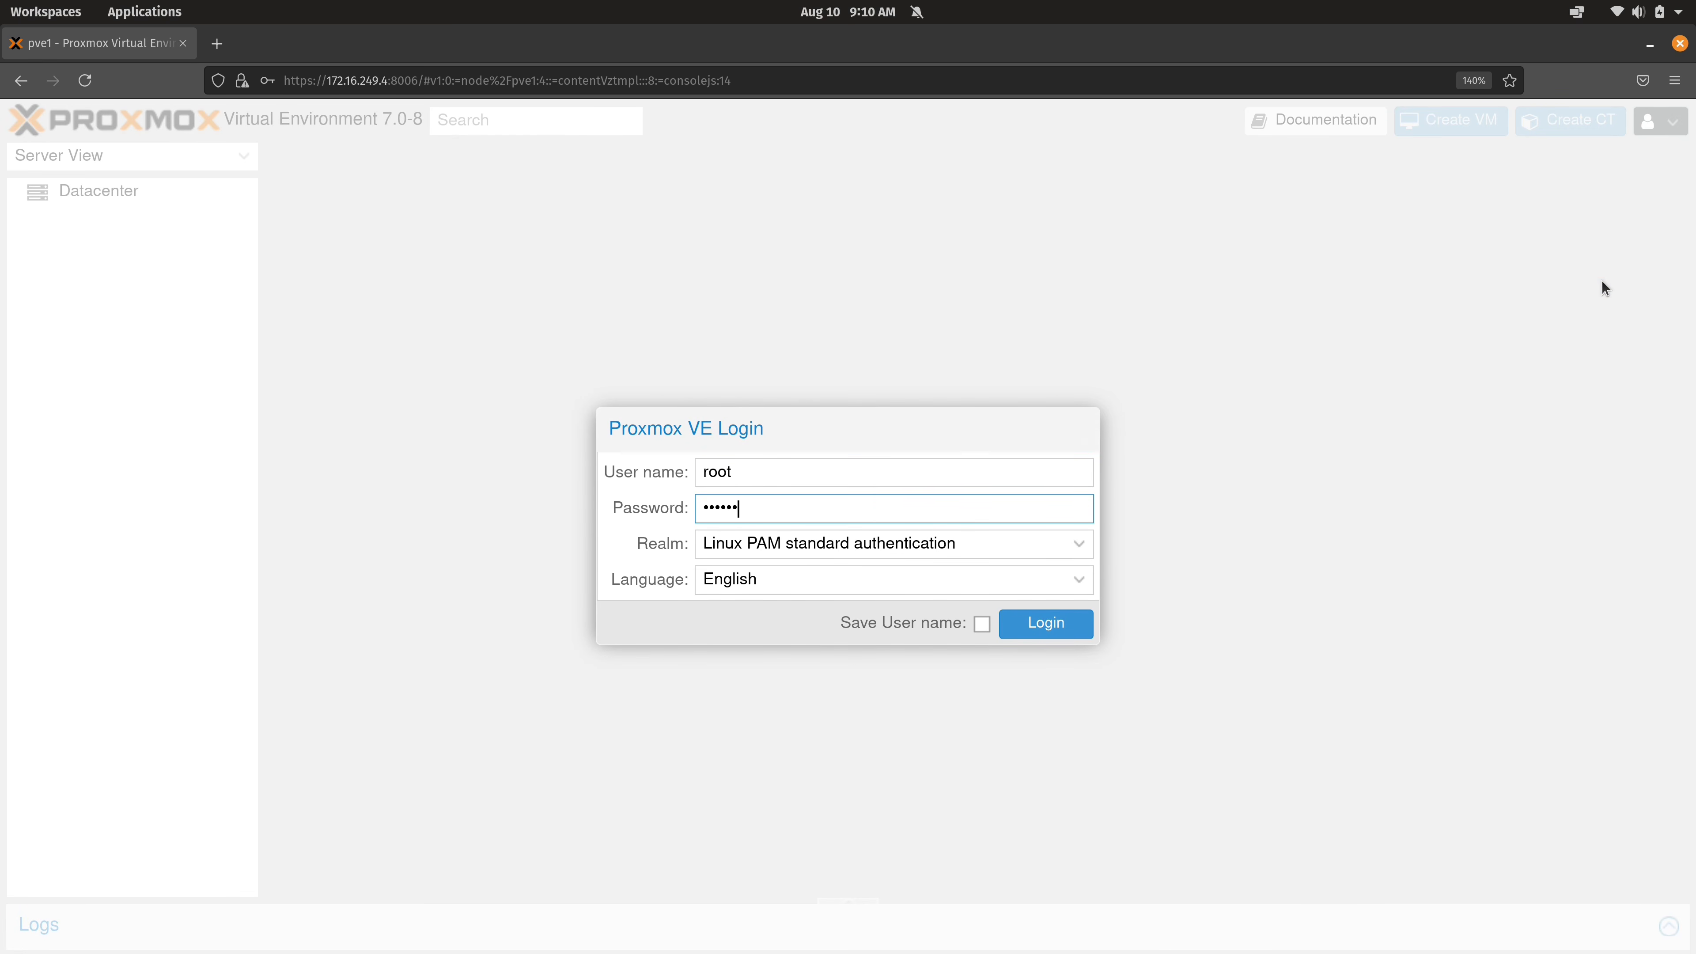
{"action": "type", "text": "*"}
{"action": "key", "text": "Return"}
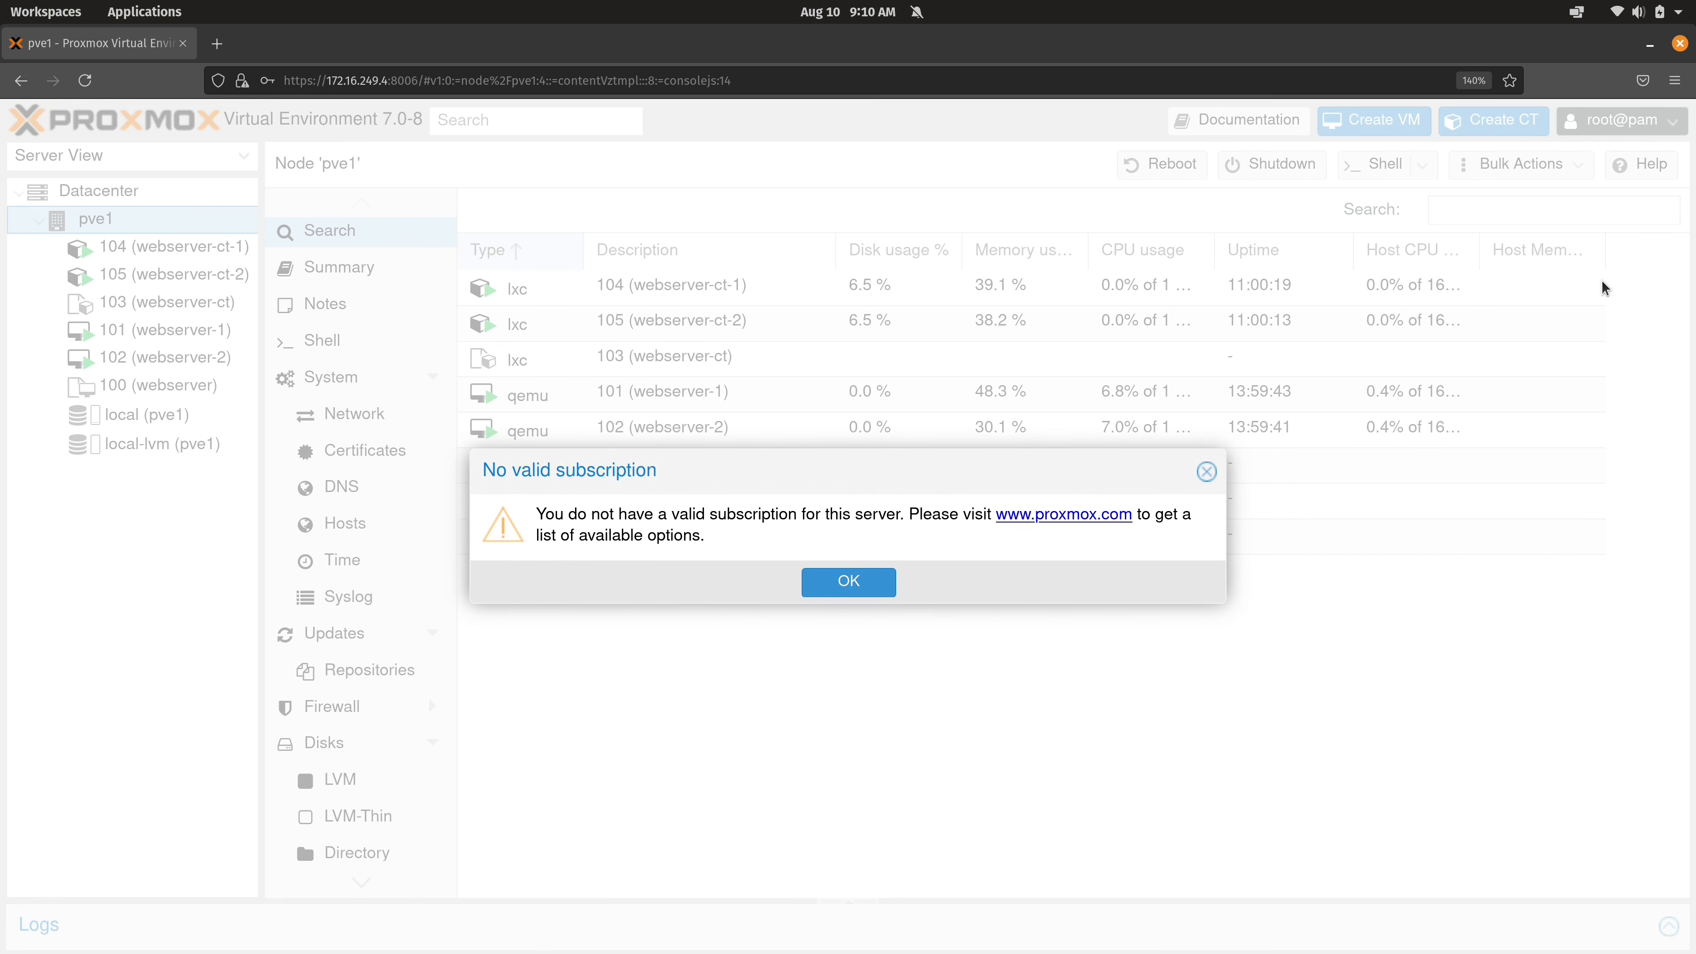
Start a new user jay in the Proxmox VE authentication server realm.
{"action": "left_click", "coordinate": [858, 588]}
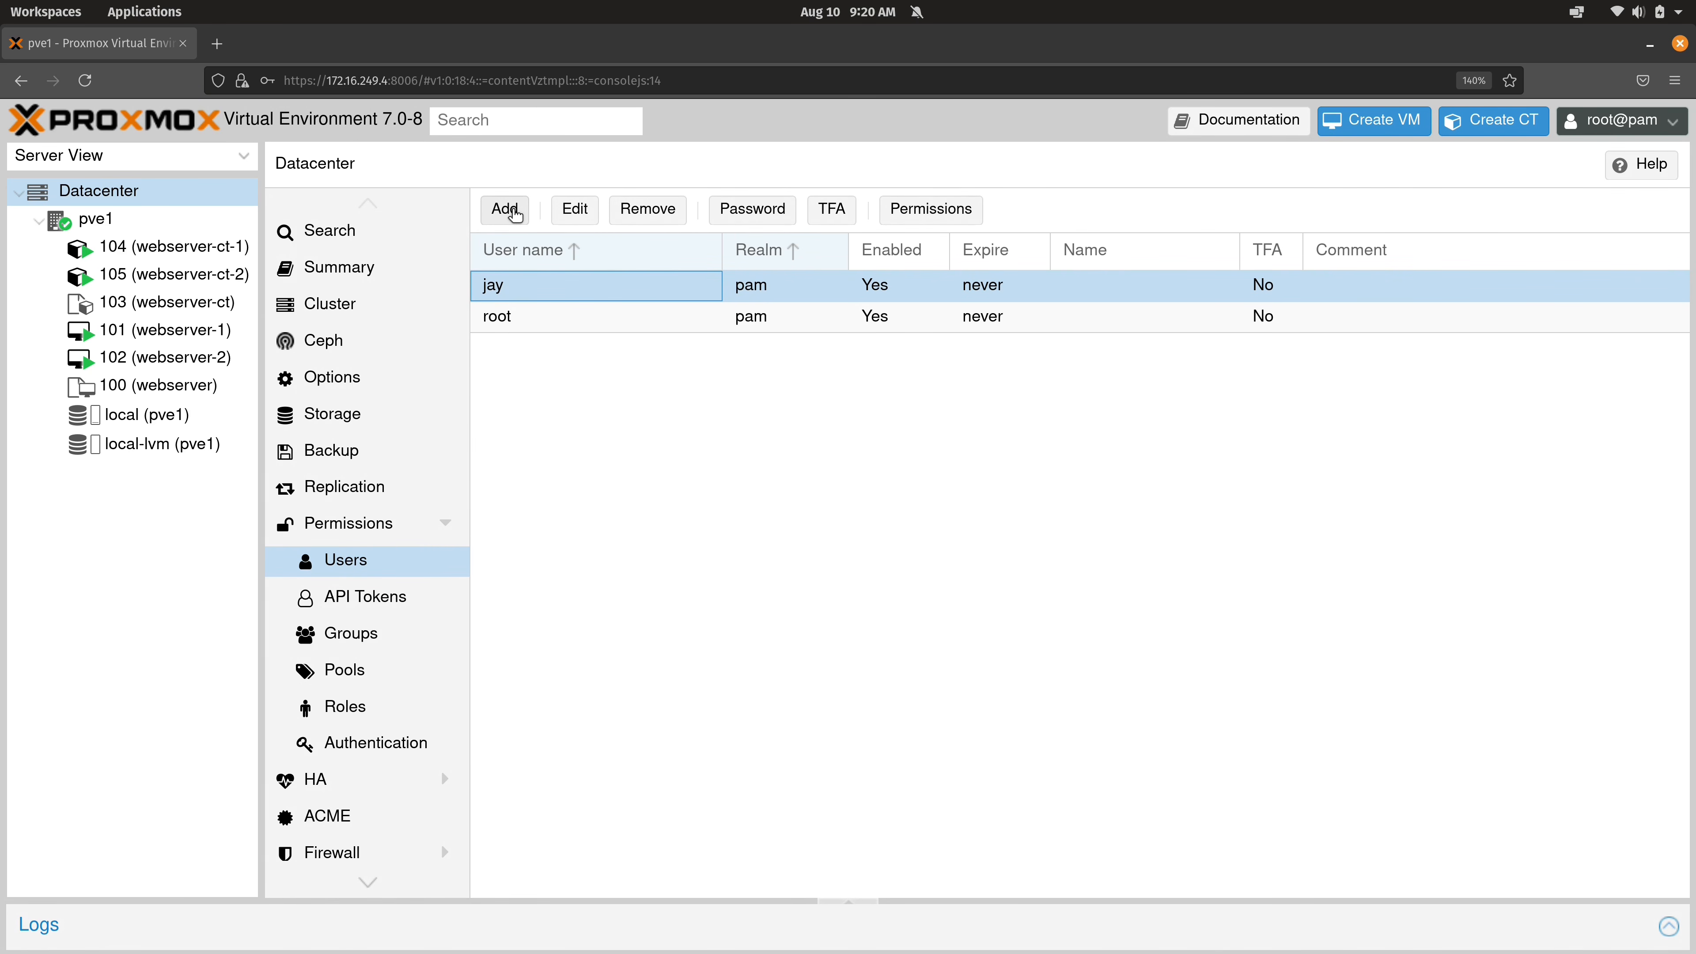
{"action": "left_click", "coordinate": [515, 215]}
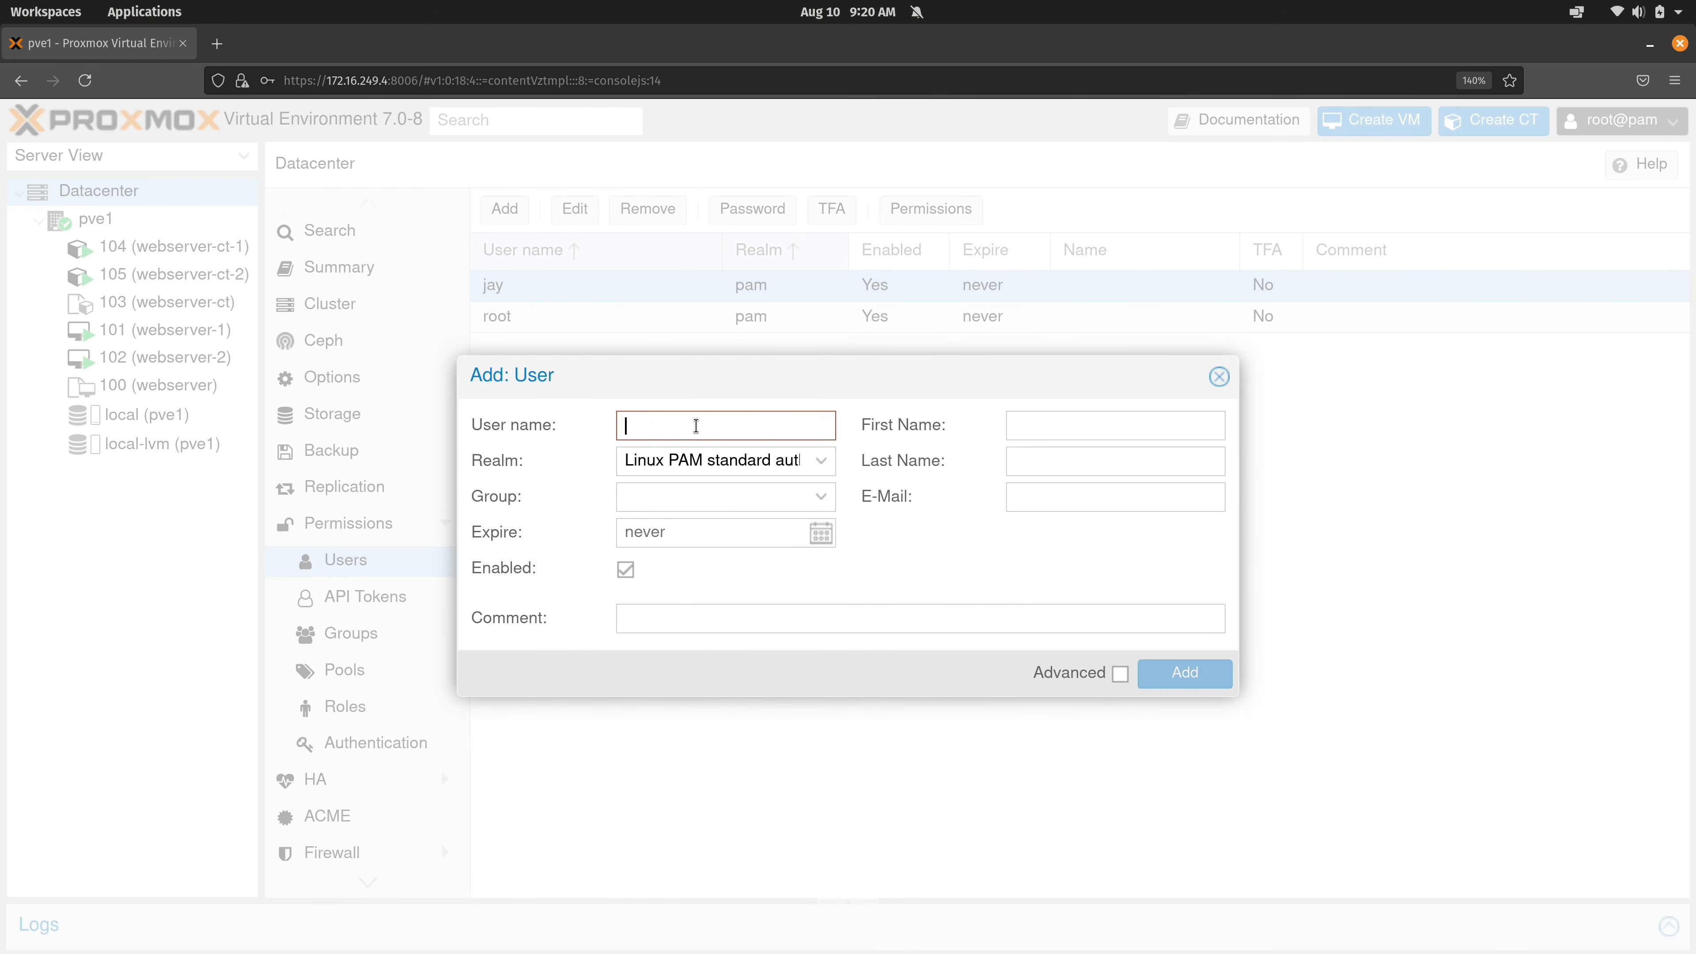
{"action": "type", "text": "jay"}
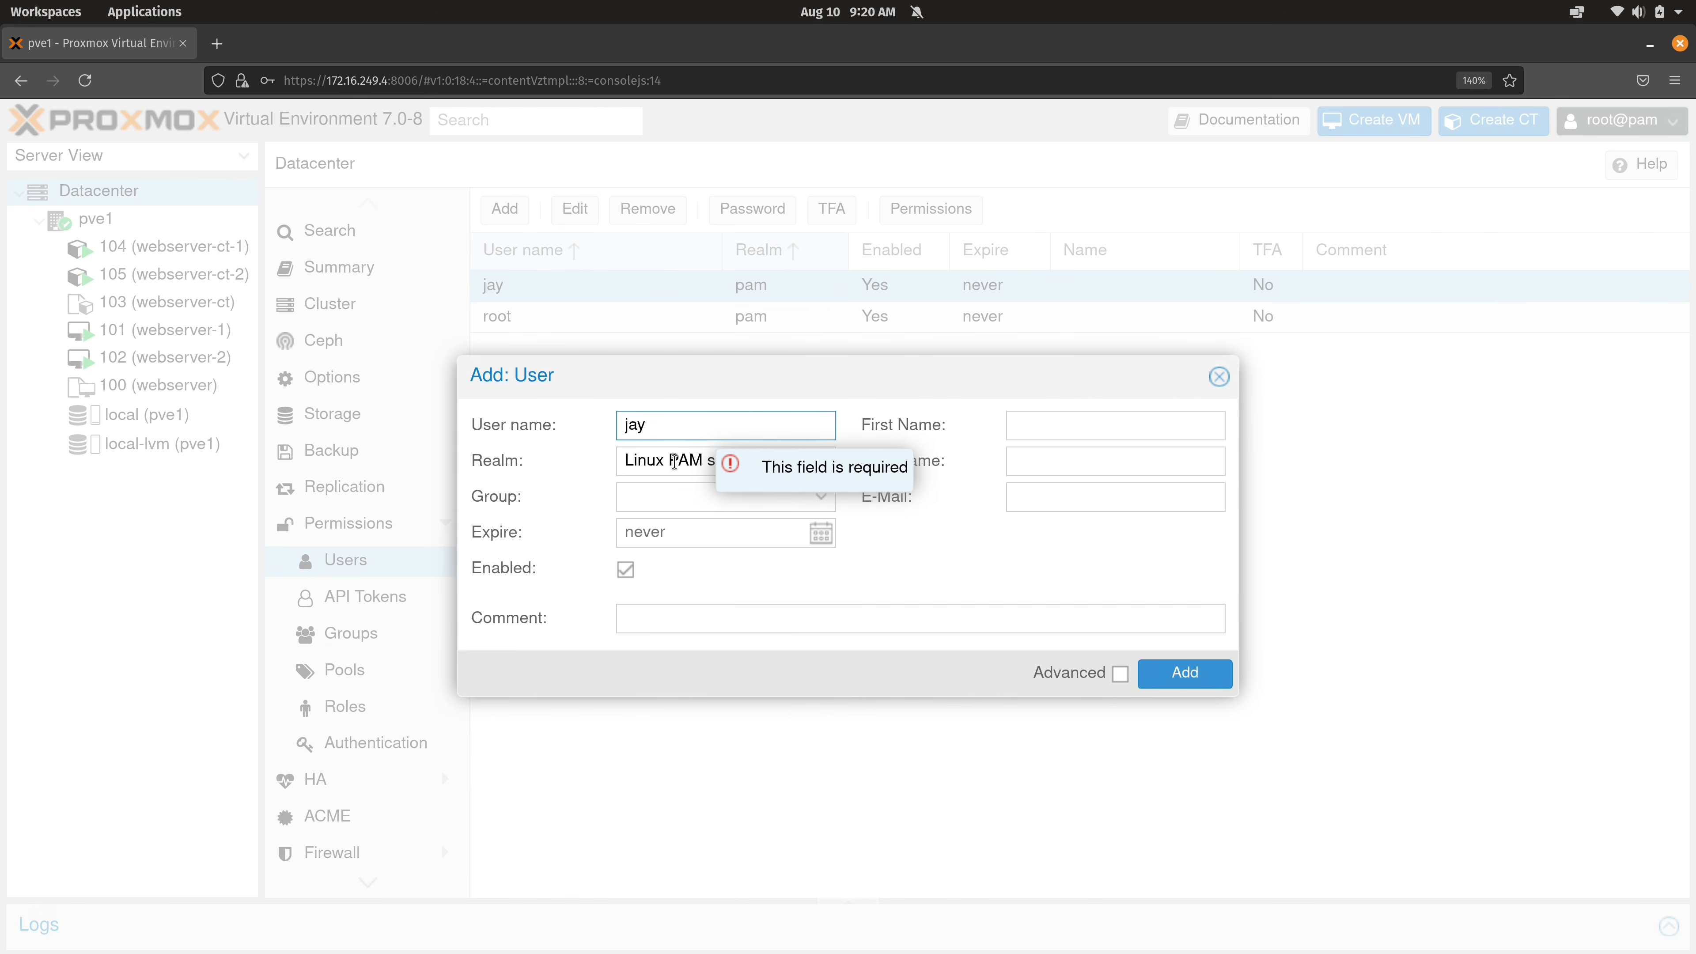
{"action": "left_click", "coordinate": [665, 462]}
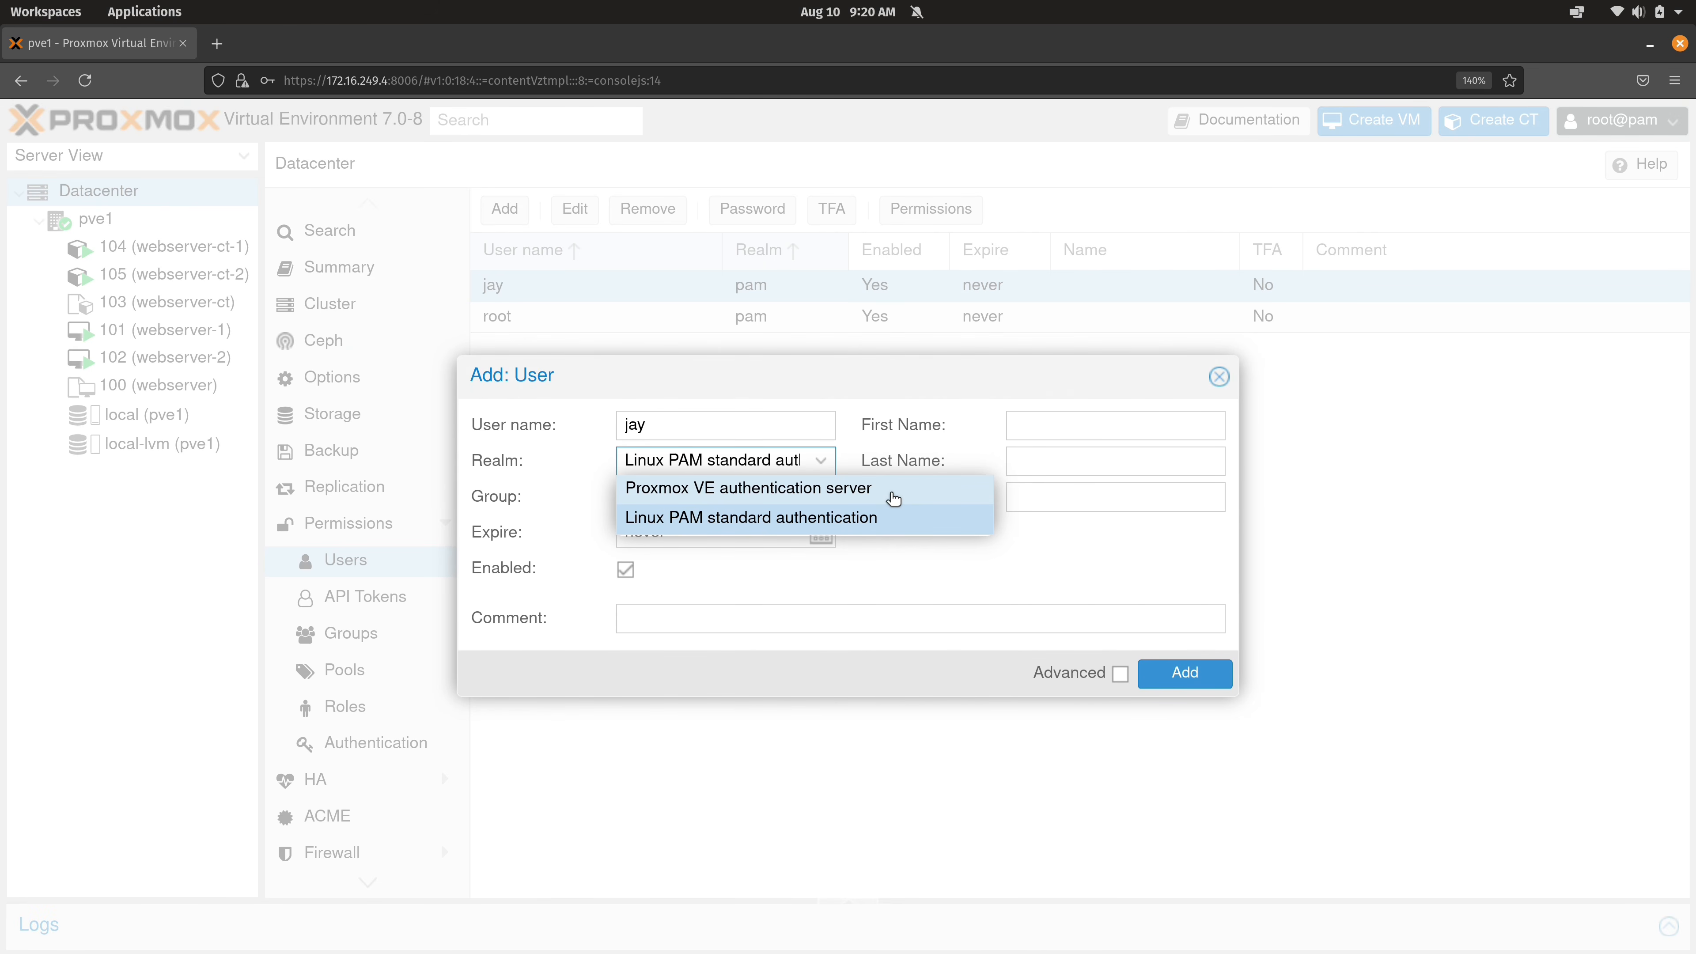
{"action": "left_click", "coordinate": [893, 499]}
Give jay@pve a confirmed password, leave groups empty, and create the user.
{"action": "left_click", "coordinate": [793, 496]}
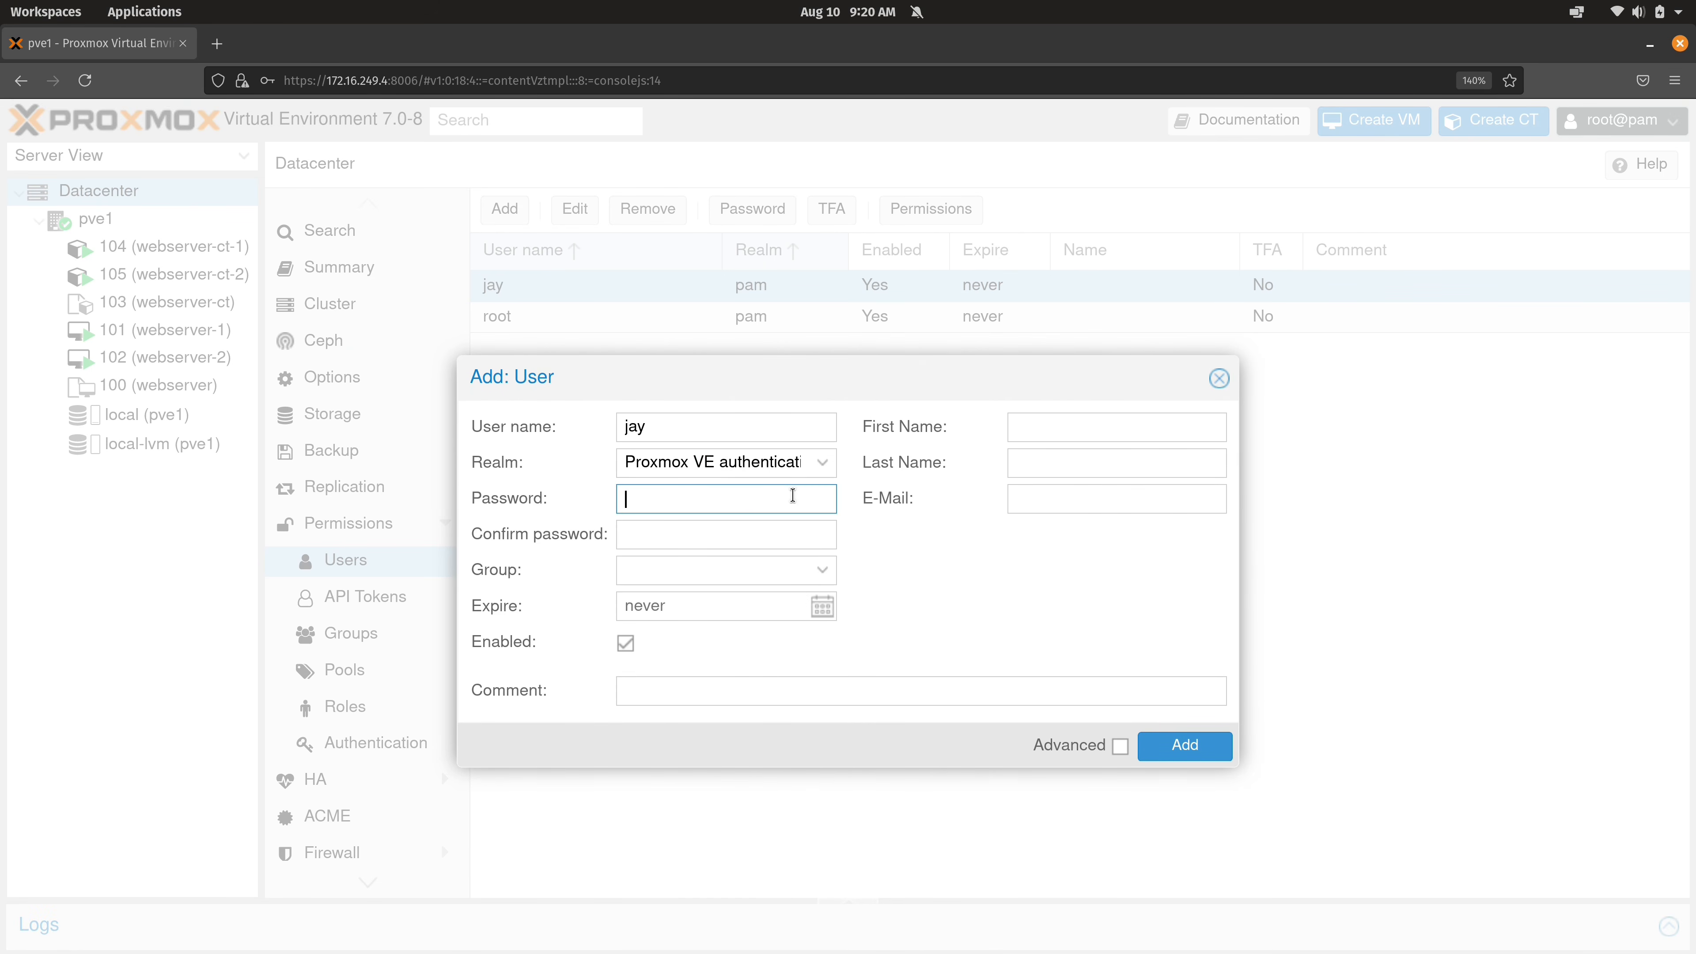
{"action": "type", "text": "*********"}
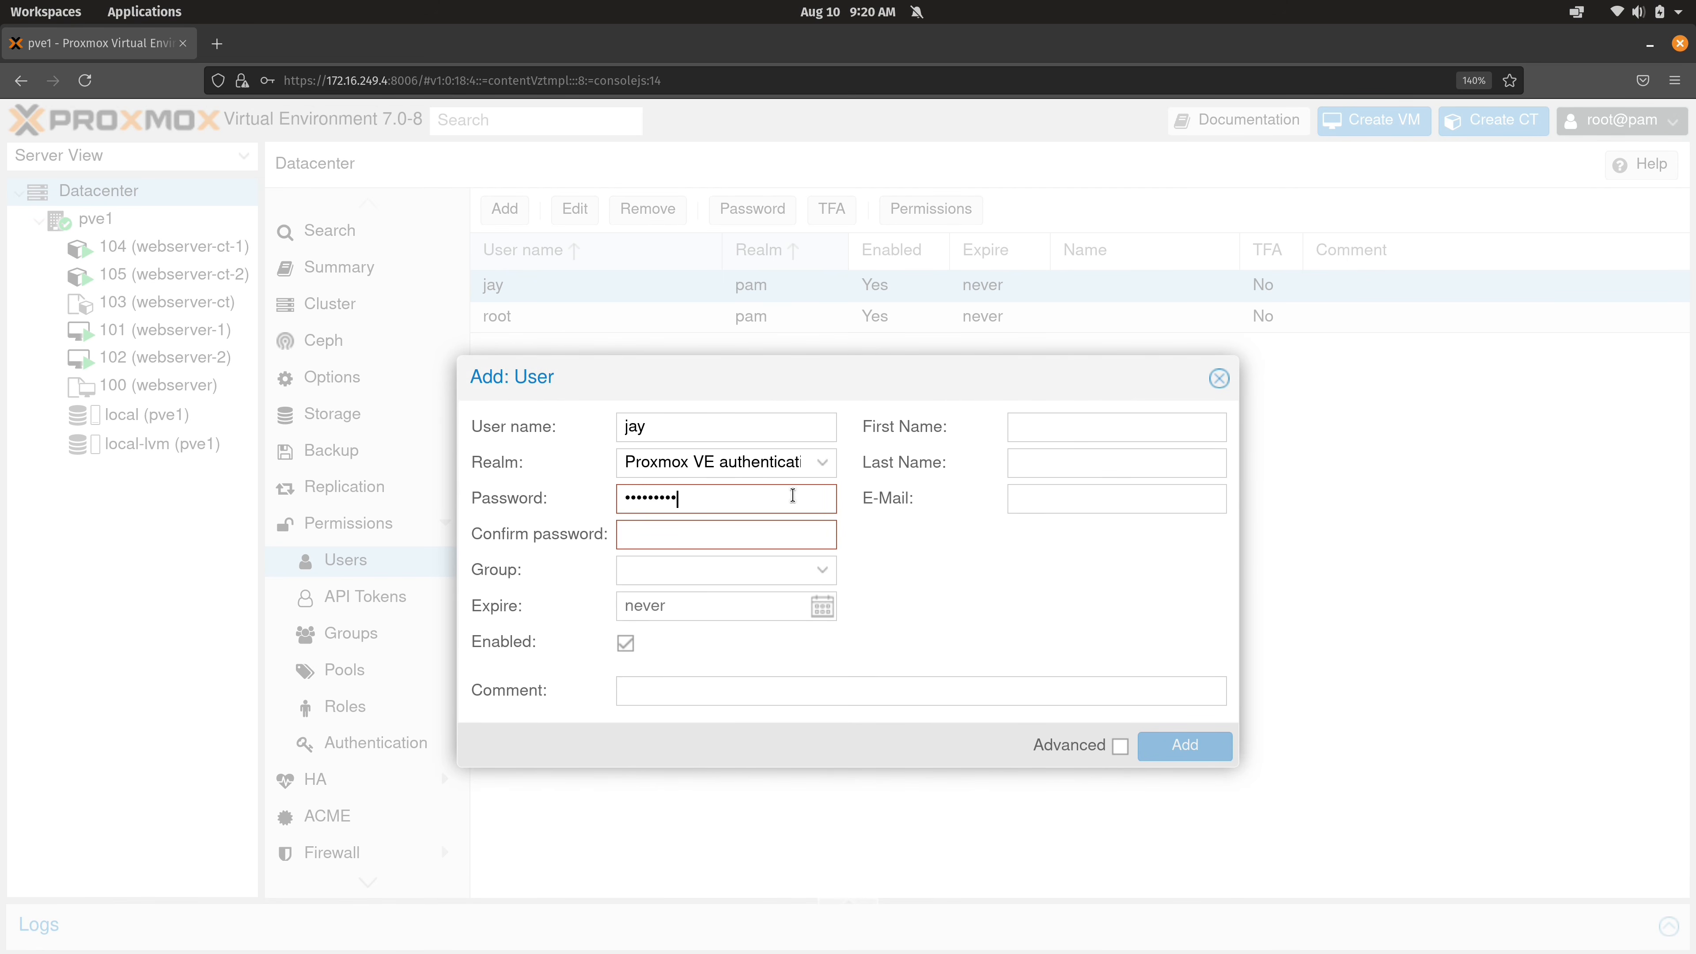
{"action": "key", "text": "Tab"}
{"action": "type", "text": "*********"}
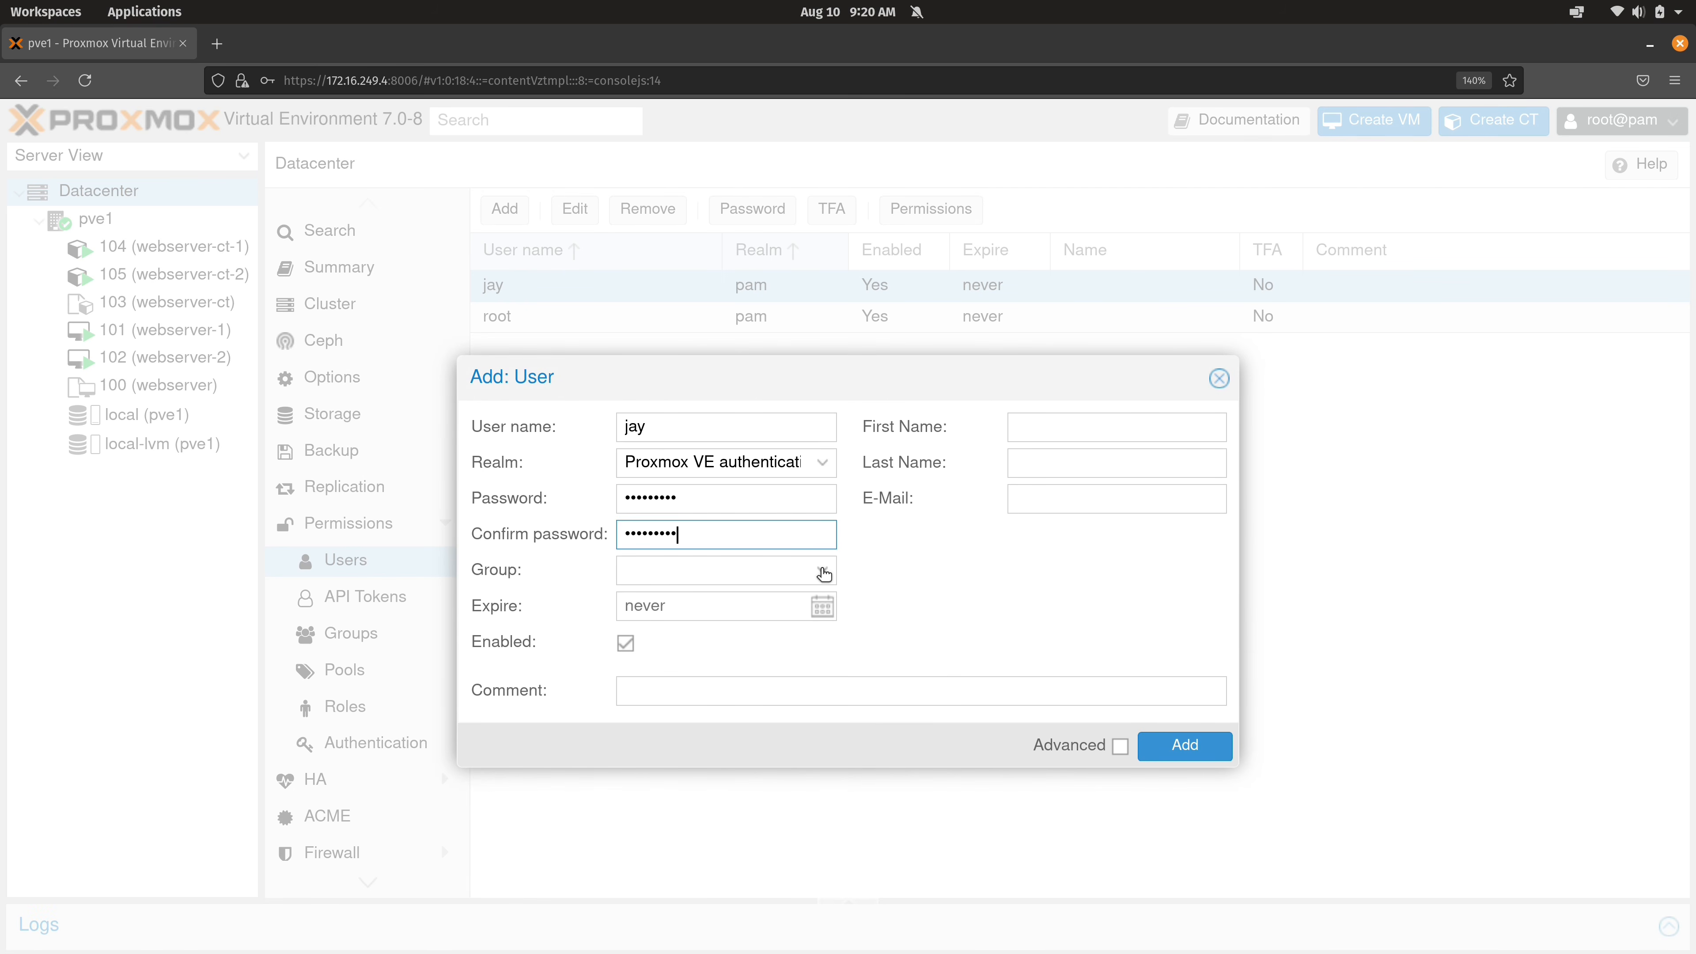
{"action": "key", "text": "Tab"}
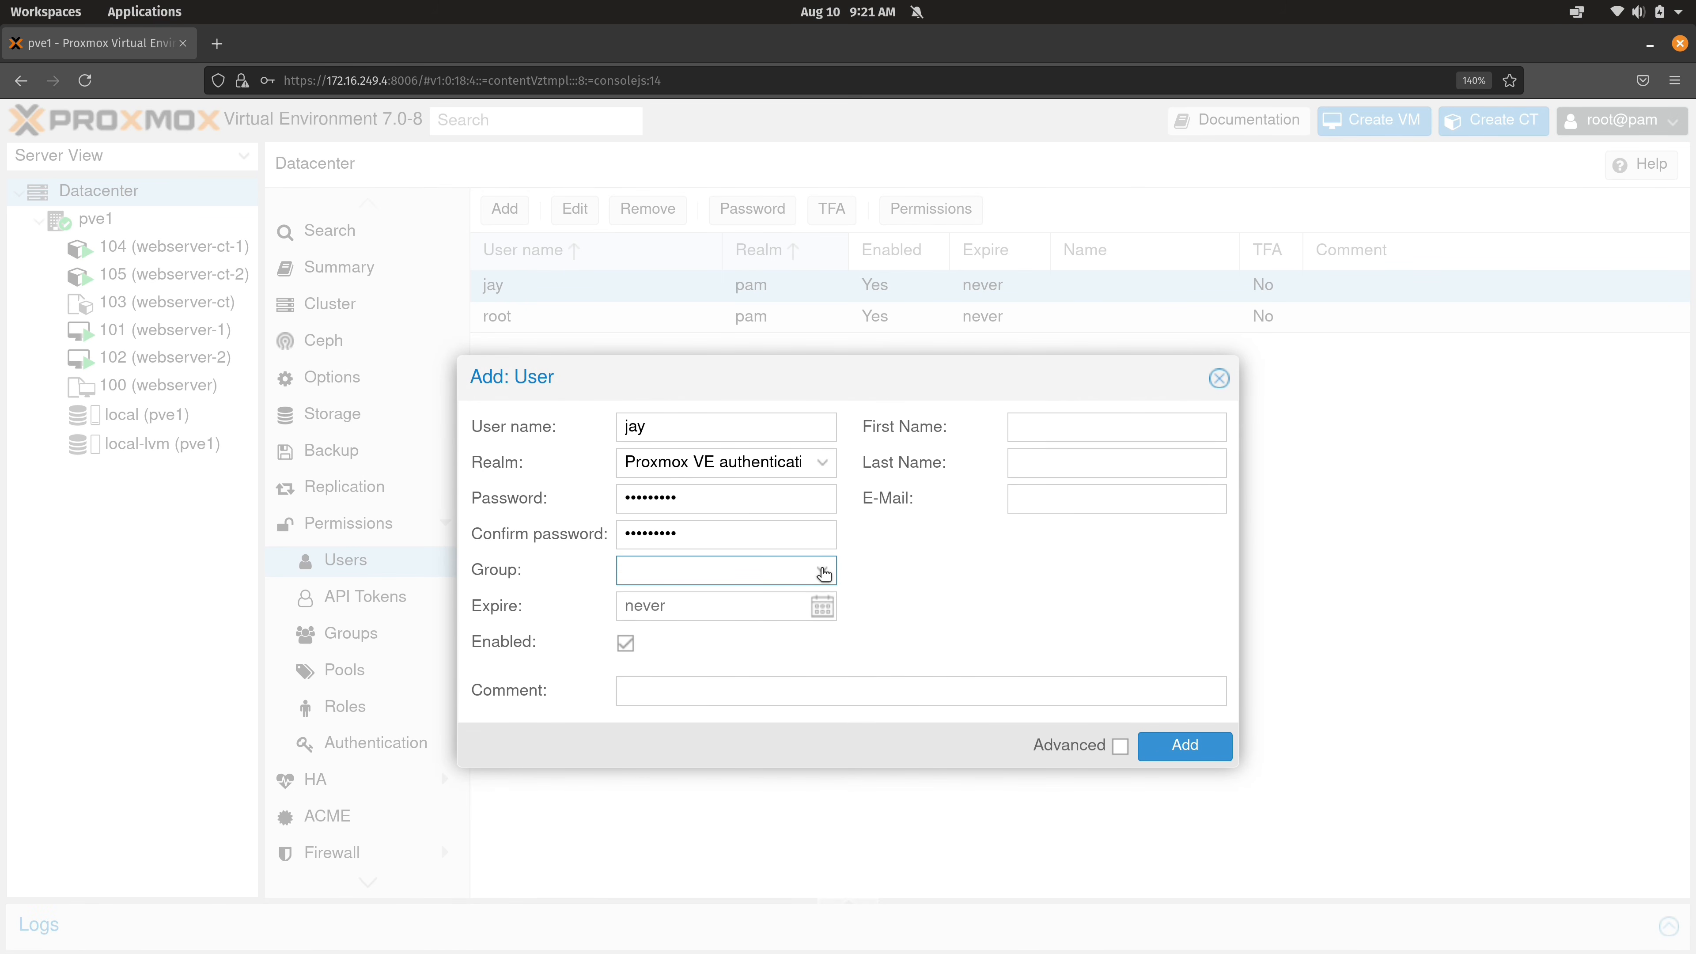
{"action": "left_click", "coordinate": [821, 571]}
{"action": "left_click", "coordinate": [822, 571]}
{"action": "left_click", "coordinate": [1206, 748]}
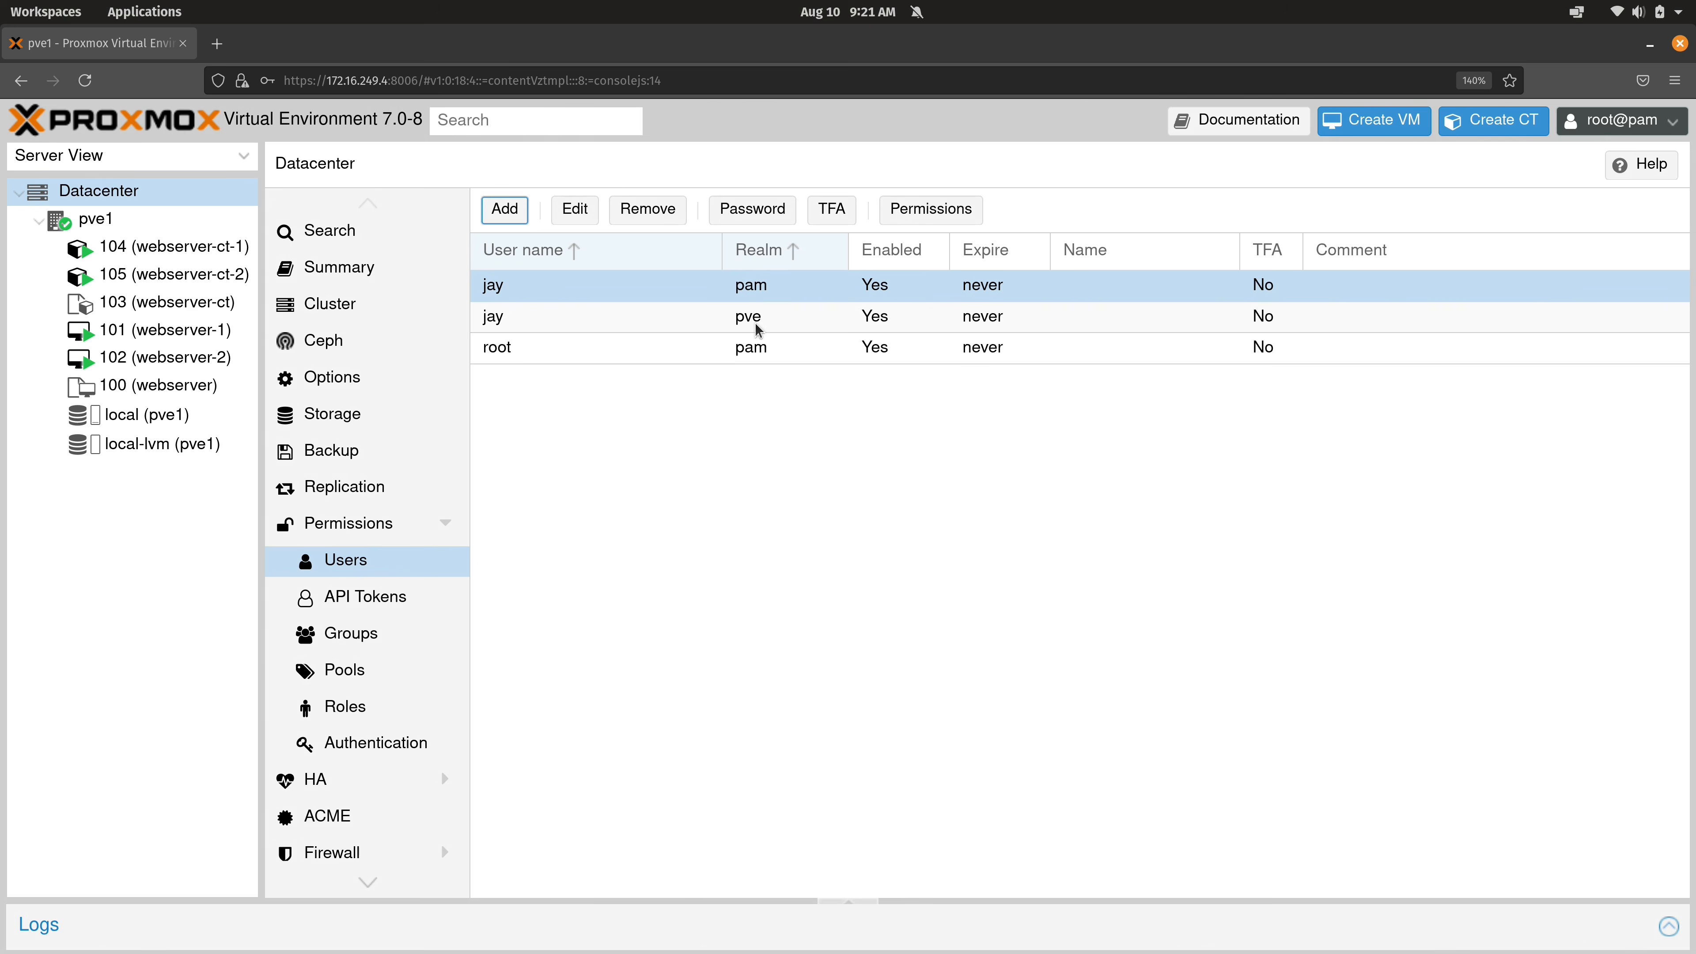
Log out of root and sign in as jay in the Proxmox VE authentication server realm.
{"action": "left_click", "coordinate": [1649, 125]}
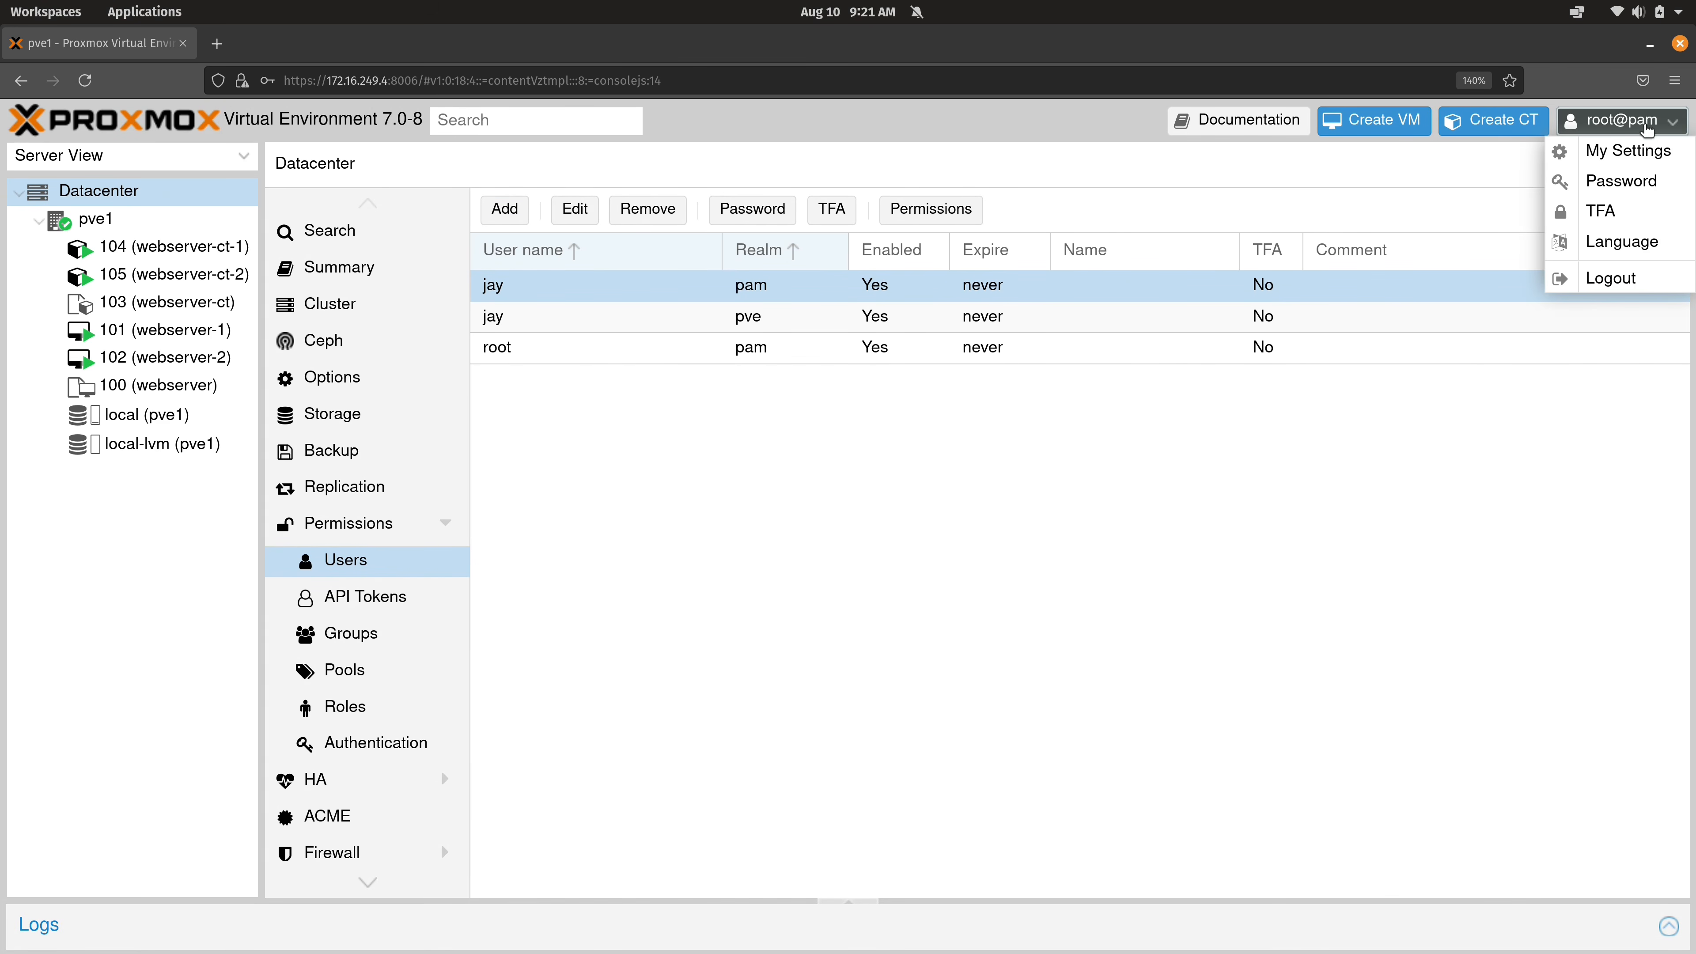
{"action": "left_click", "coordinate": [1634, 279]}
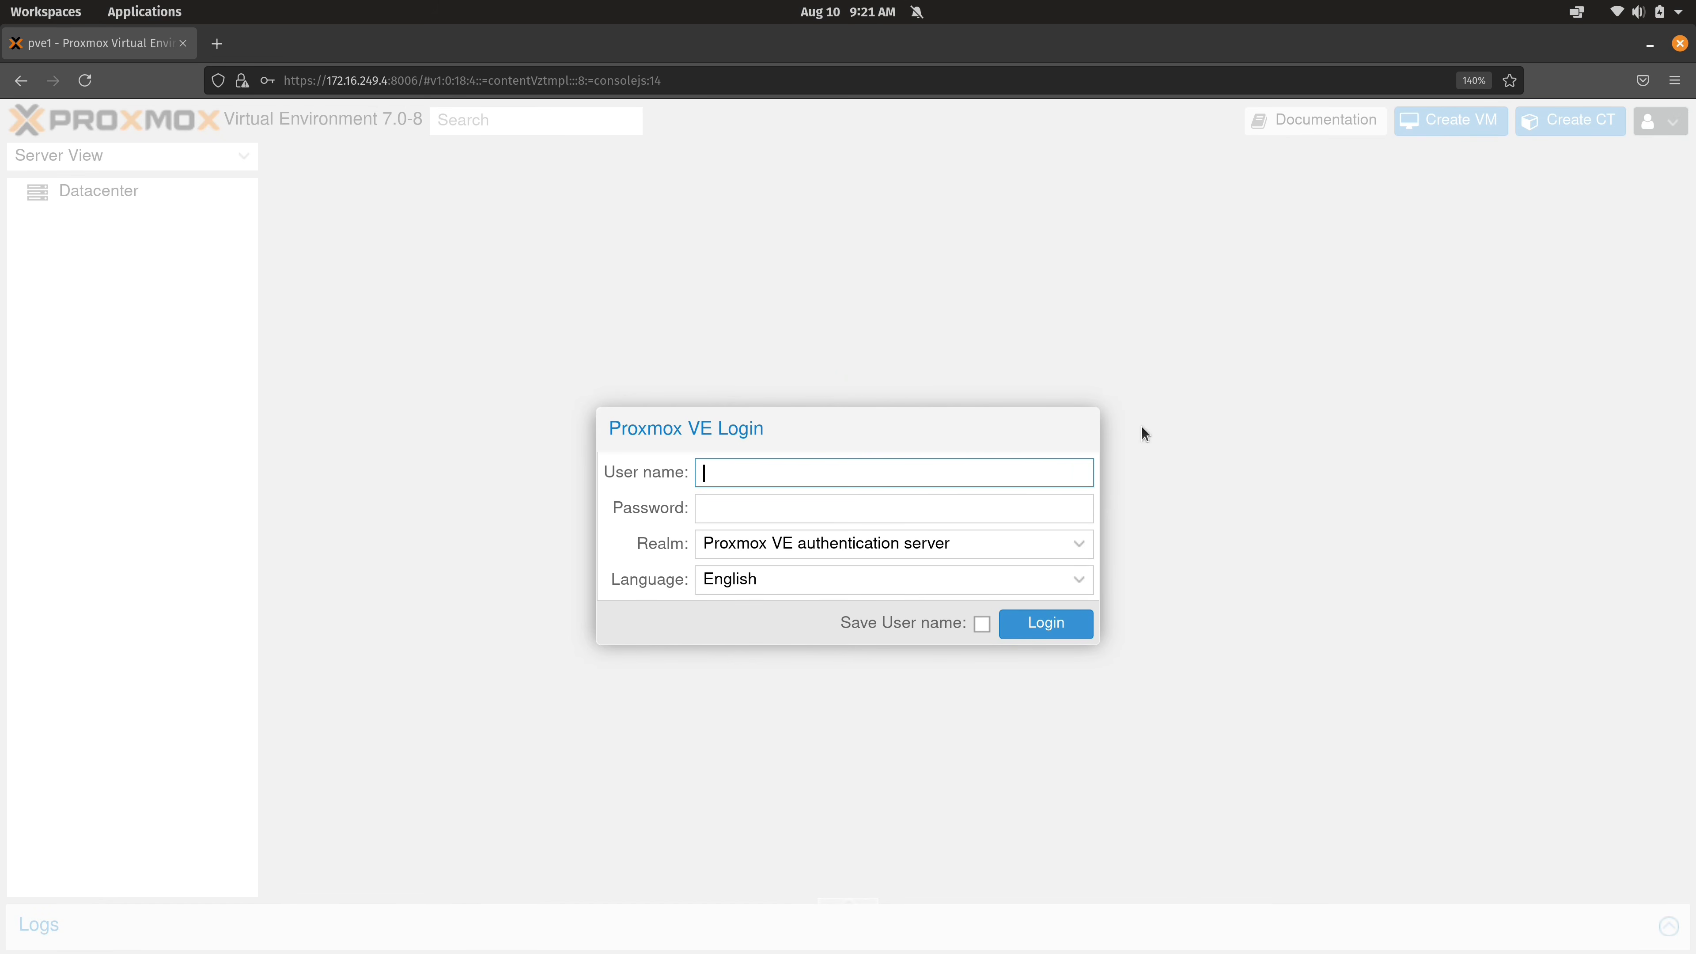
{"action": "type", "text": "jay"}
{"action": "key", "text": "Tab"}
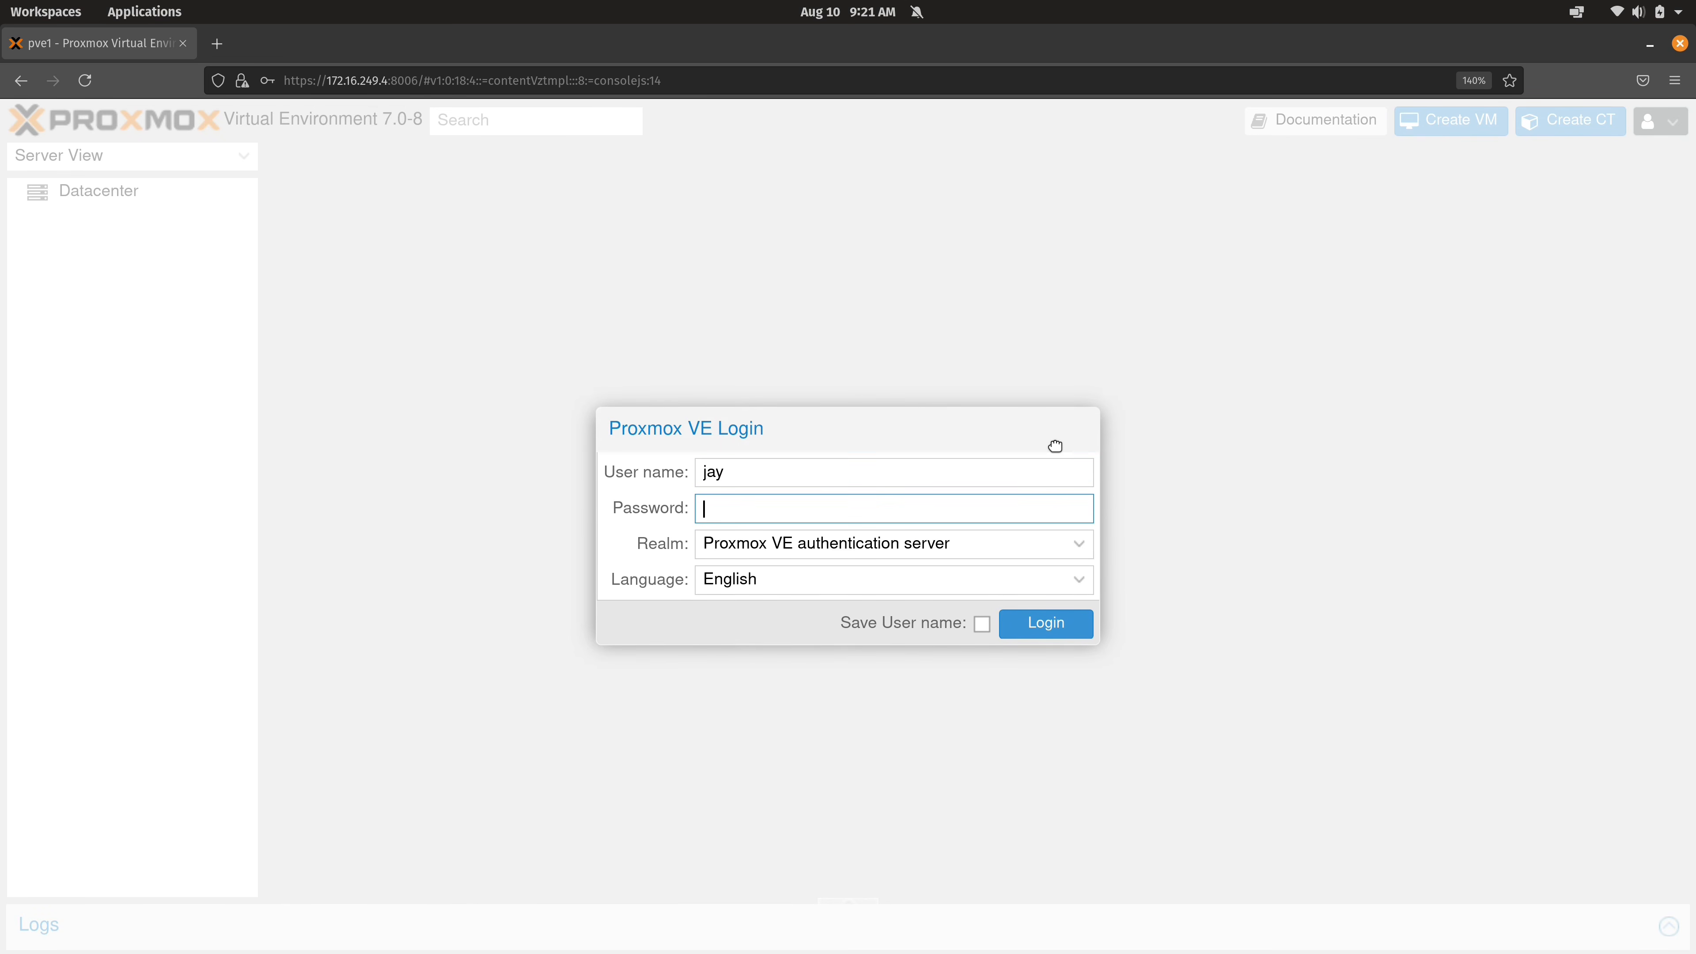
{"action": "type", "text": "*********"}
{"action": "left_click", "coordinate": [1022, 539]}
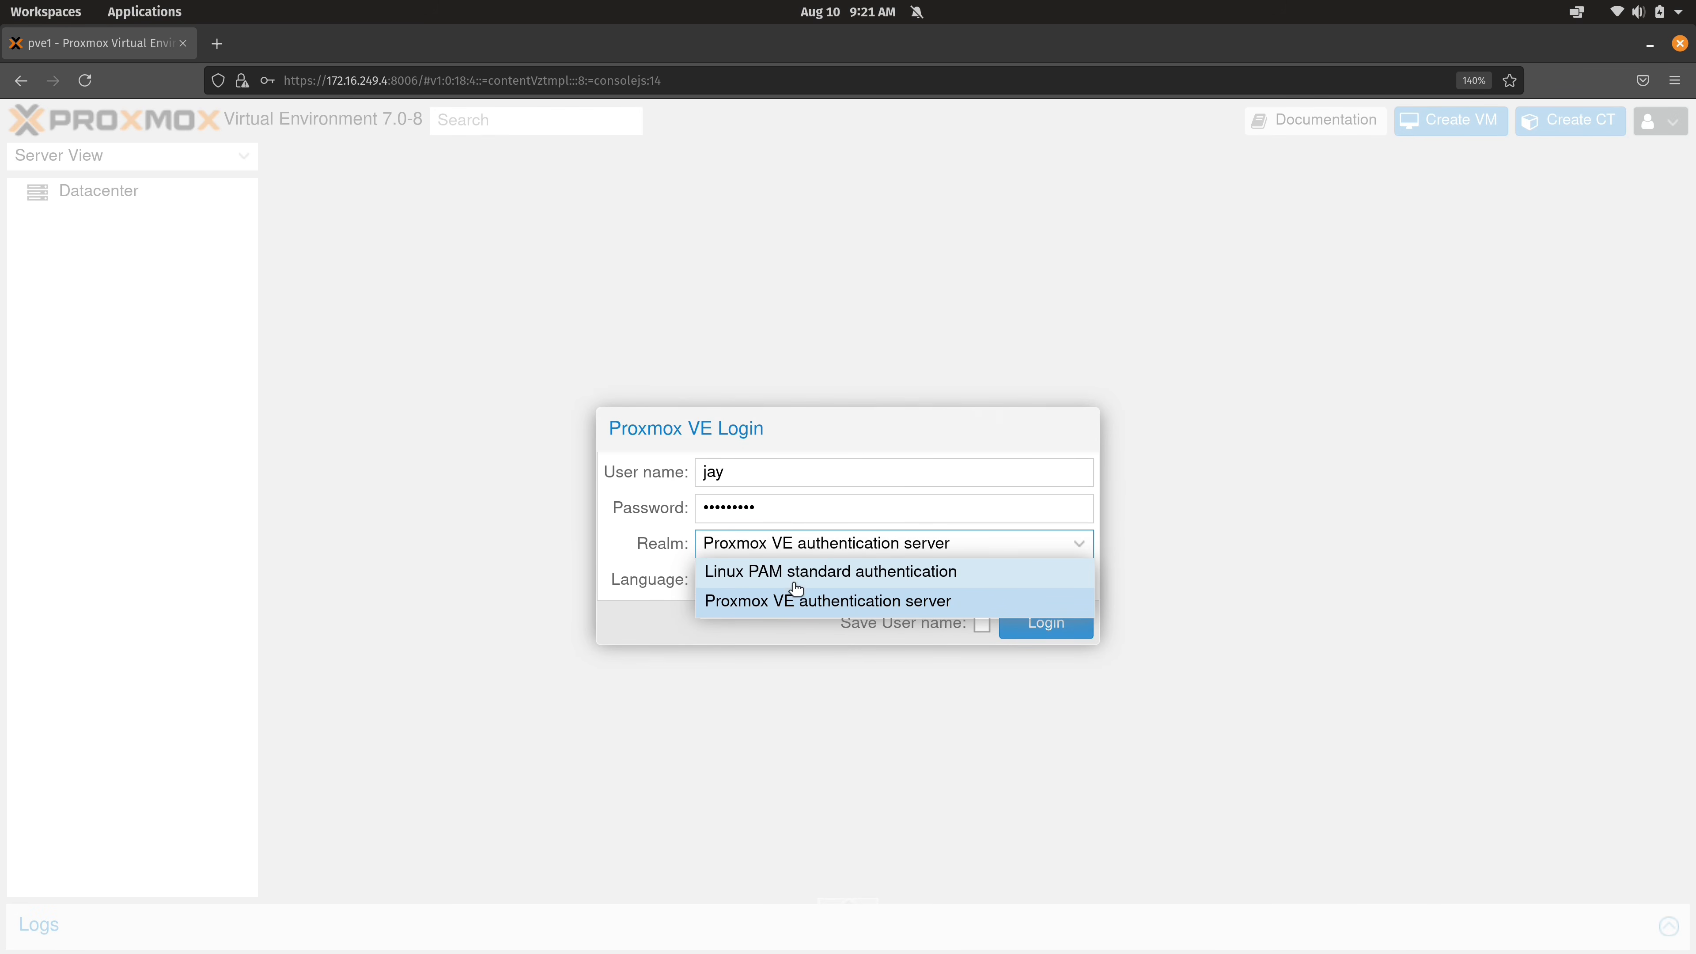
{"action": "left_click", "coordinate": [782, 605]}
{"action": "left_click", "coordinate": [1034, 628]}
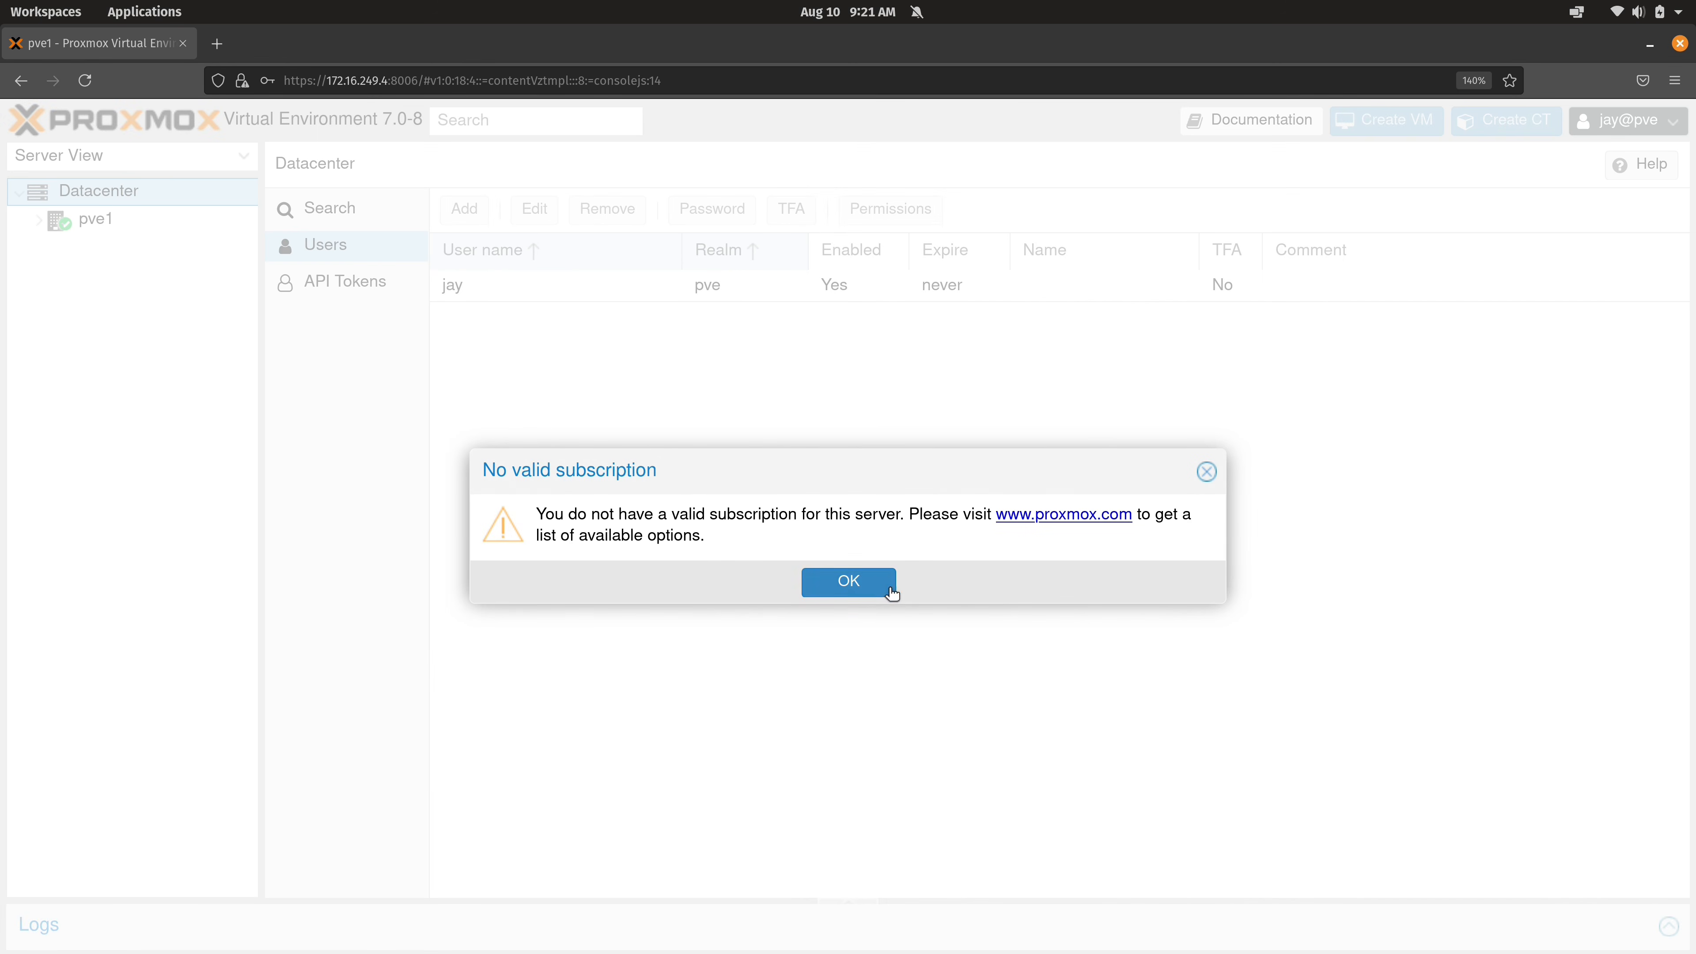
Dismiss the notice, view the empty pve1 node as jay@pve, then log out.
{"action": "left_click", "coordinate": [870, 583]}
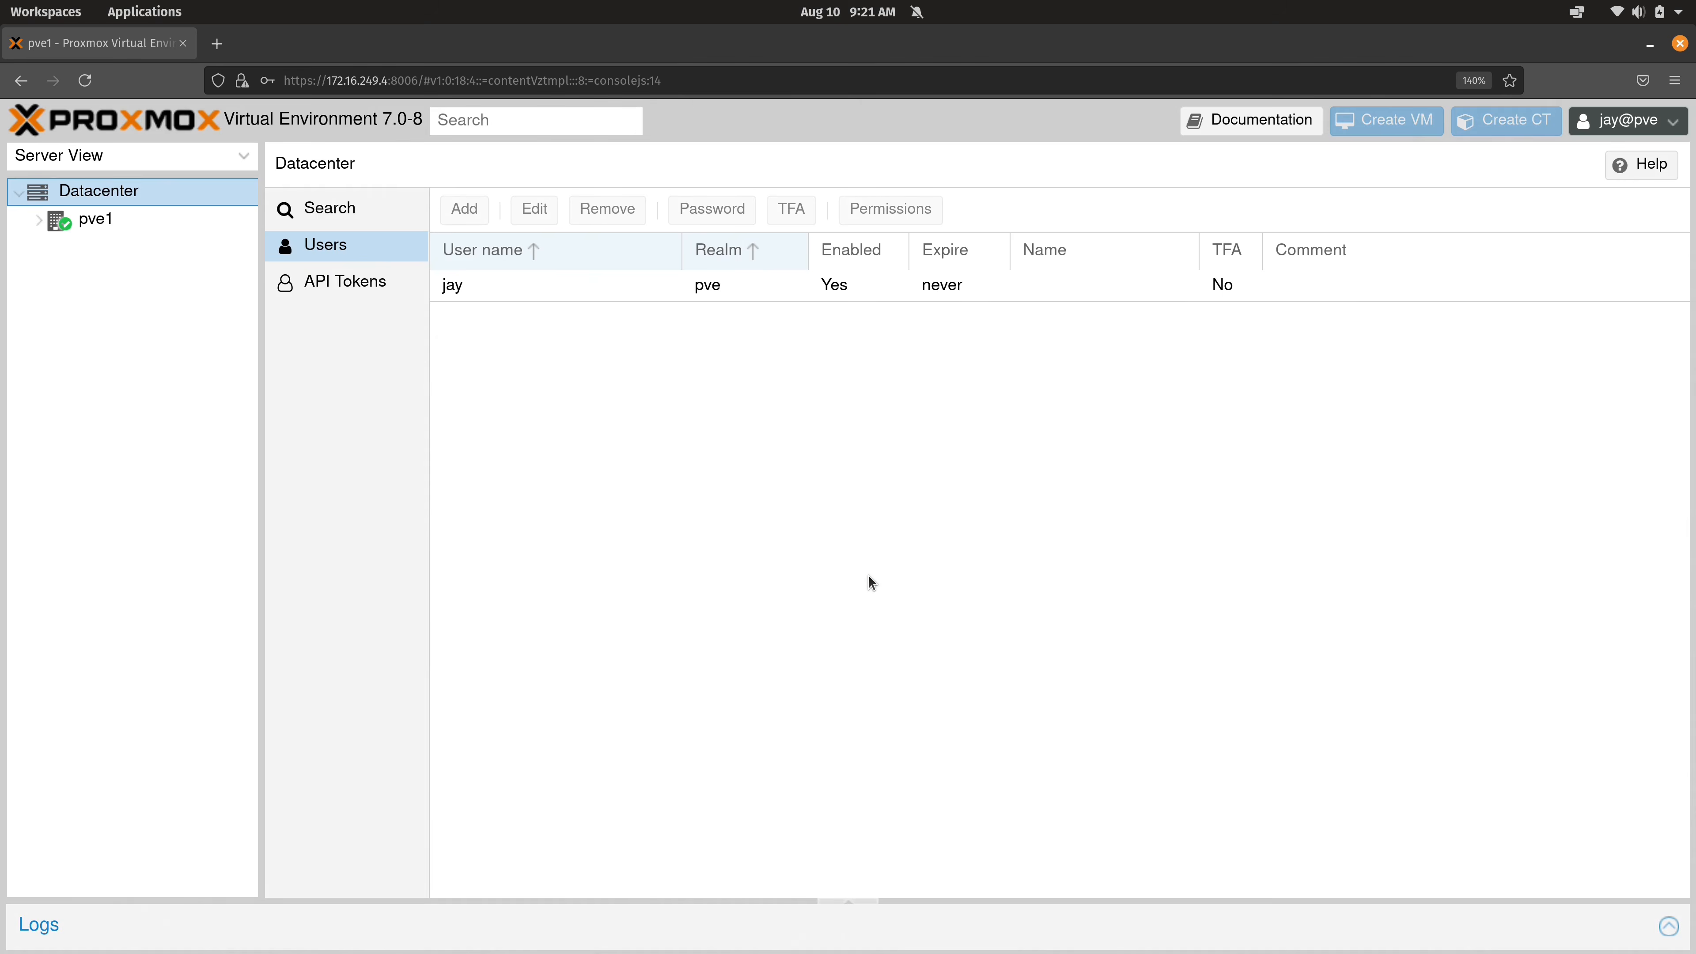
{"action": "left_click", "coordinate": [41, 220]}
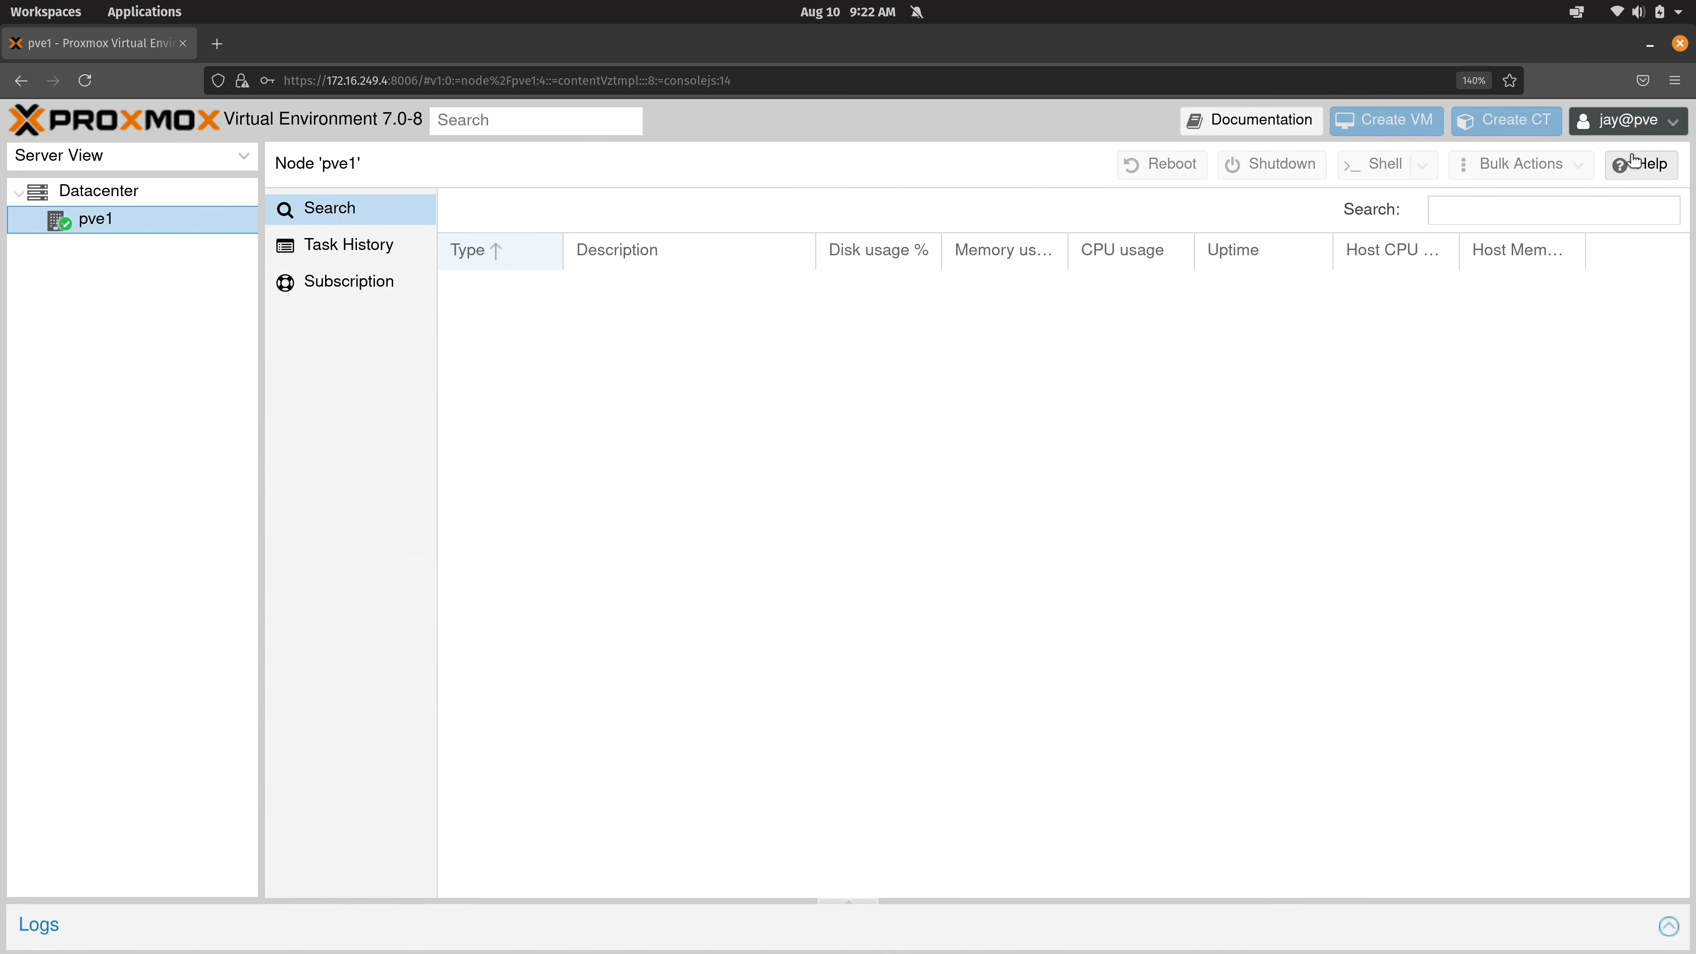
{"action": "left_click", "coordinate": [1658, 126]}
{"action": "left_click", "coordinate": [1635, 252]}
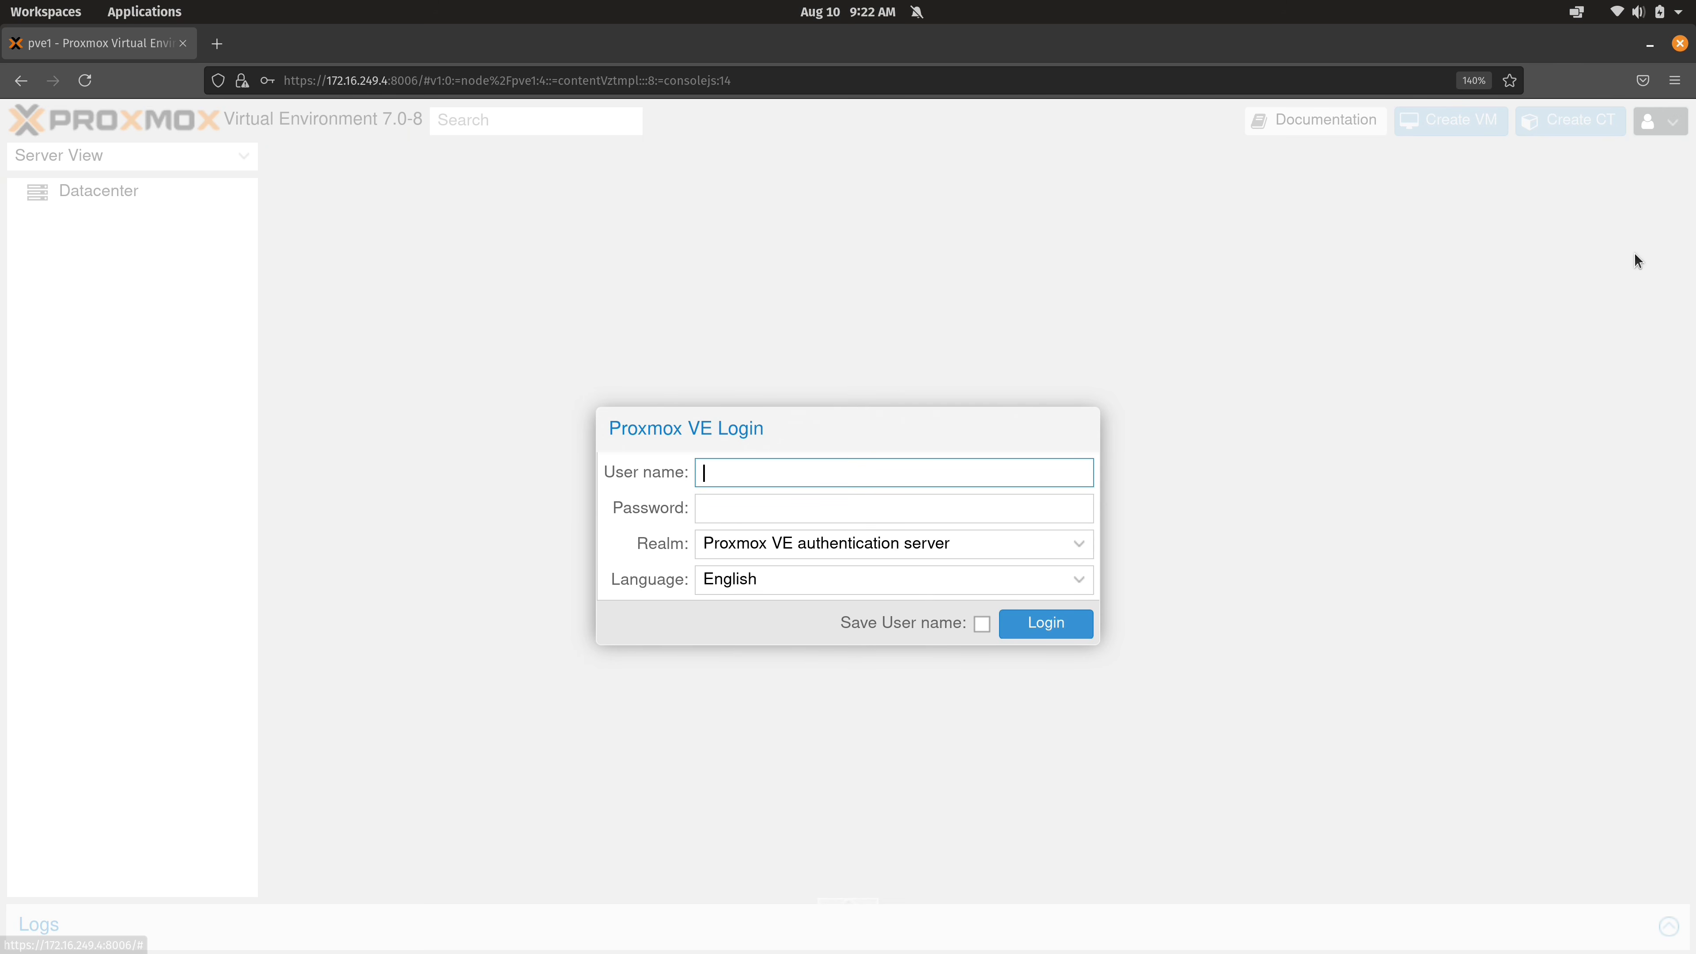
{"action": "left_click", "coordinate": [847, 537]}
Log in as root via Linux PAM and view Datacenter users, selecting jay@pve.
{"action": "left_click", "coordinate": [839, 568]}
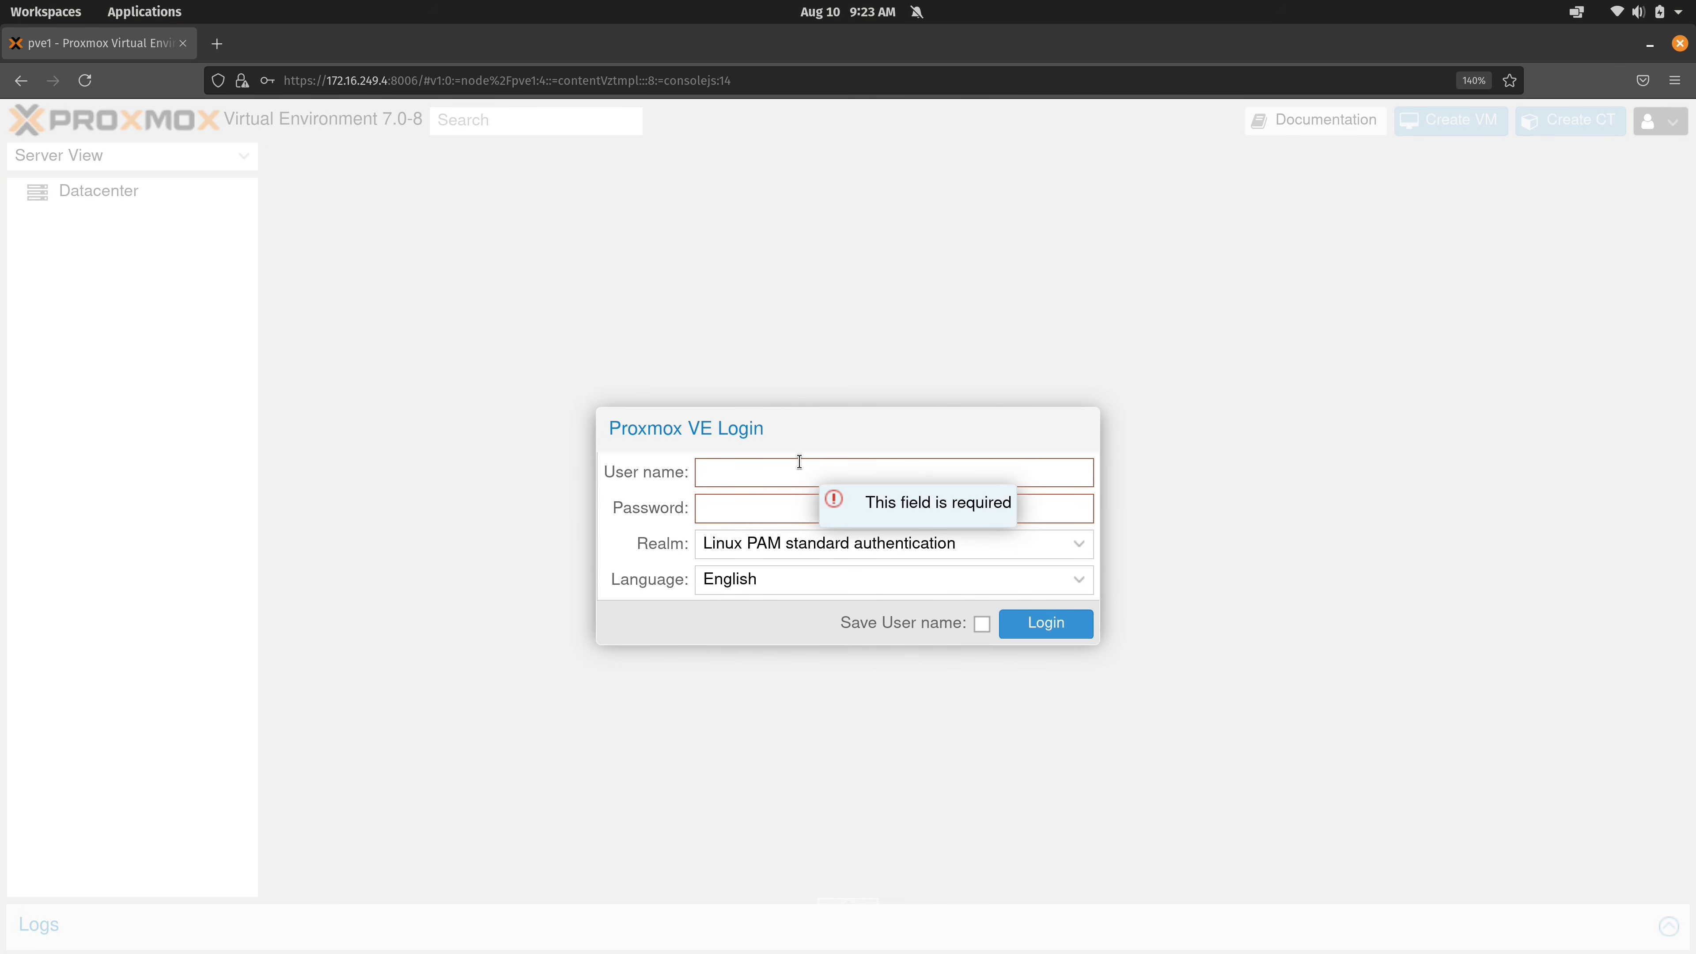
{"action": "type", "text": "root"}
{"action": "key", "text": "Tab"}
{"action": "type", "text": "*********"}
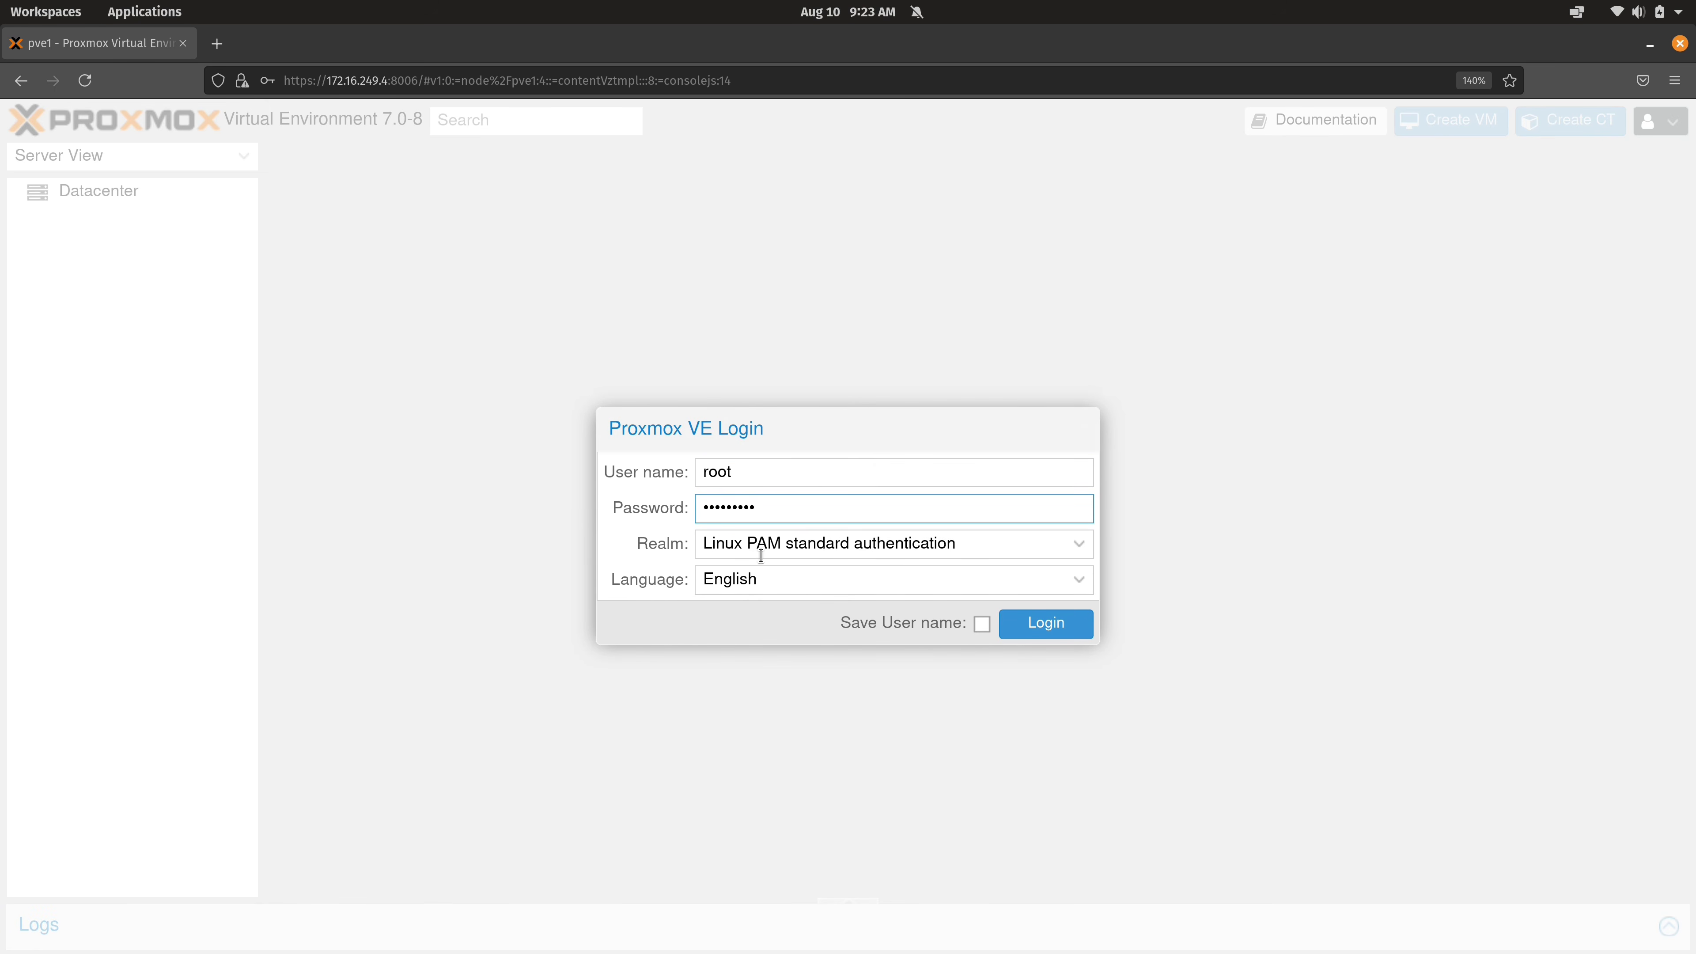
{"action": "left_click", "coordinate": [1061, 625]}
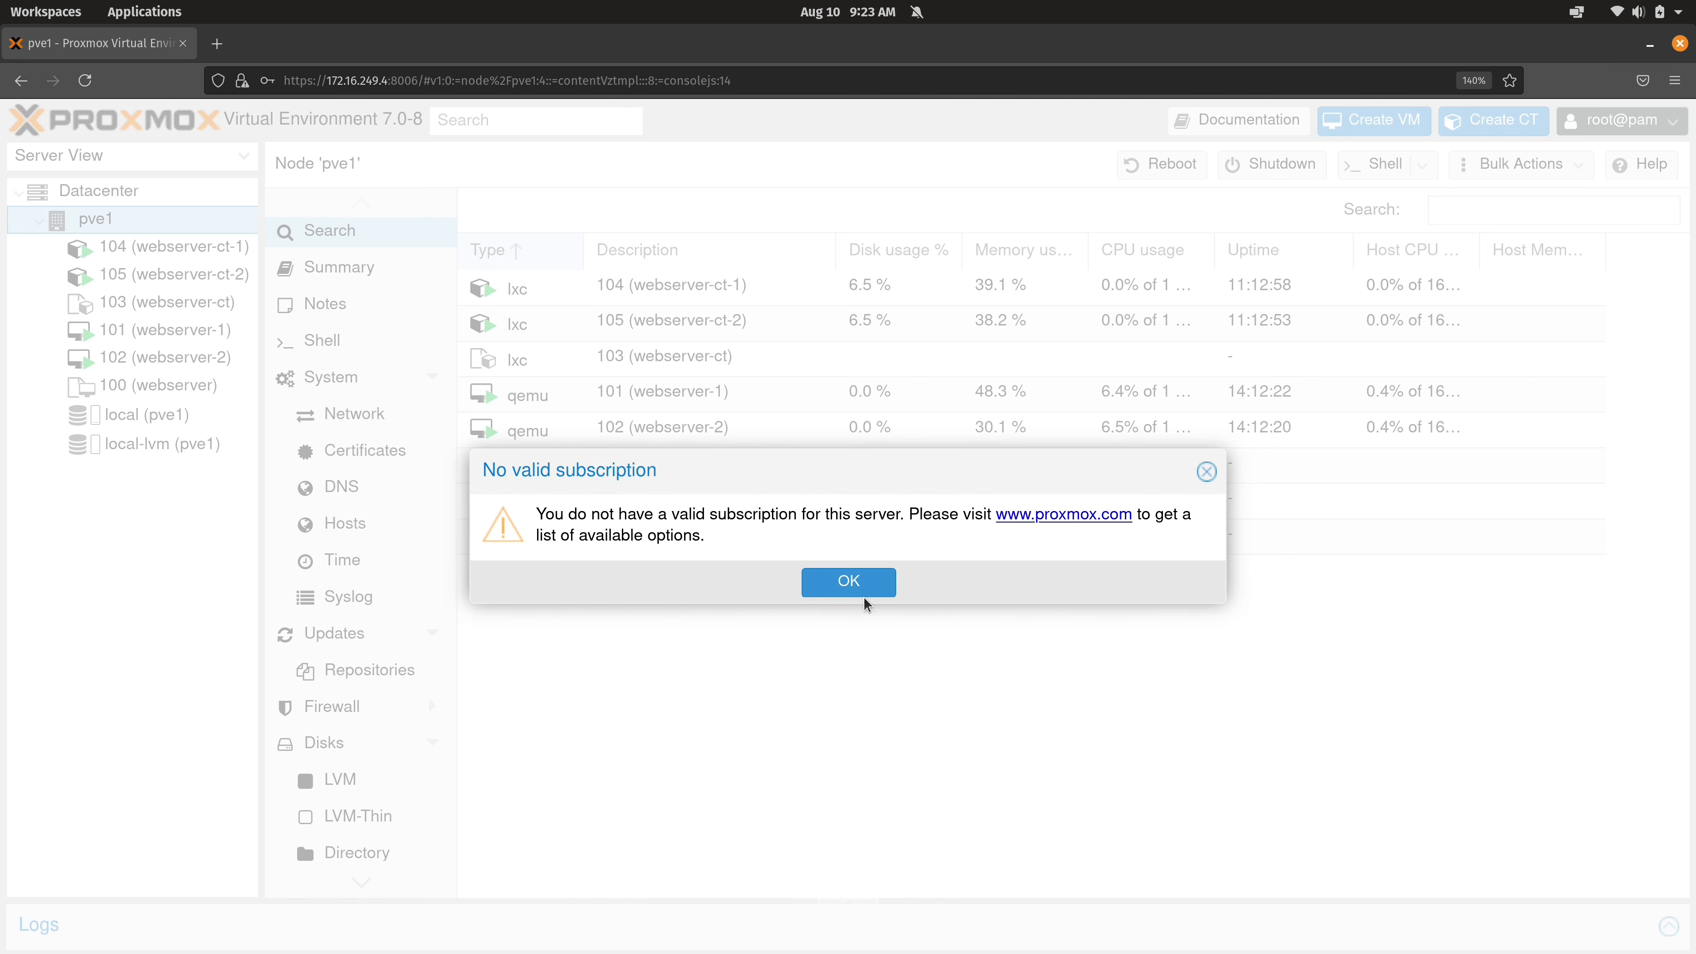
{"action": "left_click", "coordinate": [861, 591]}
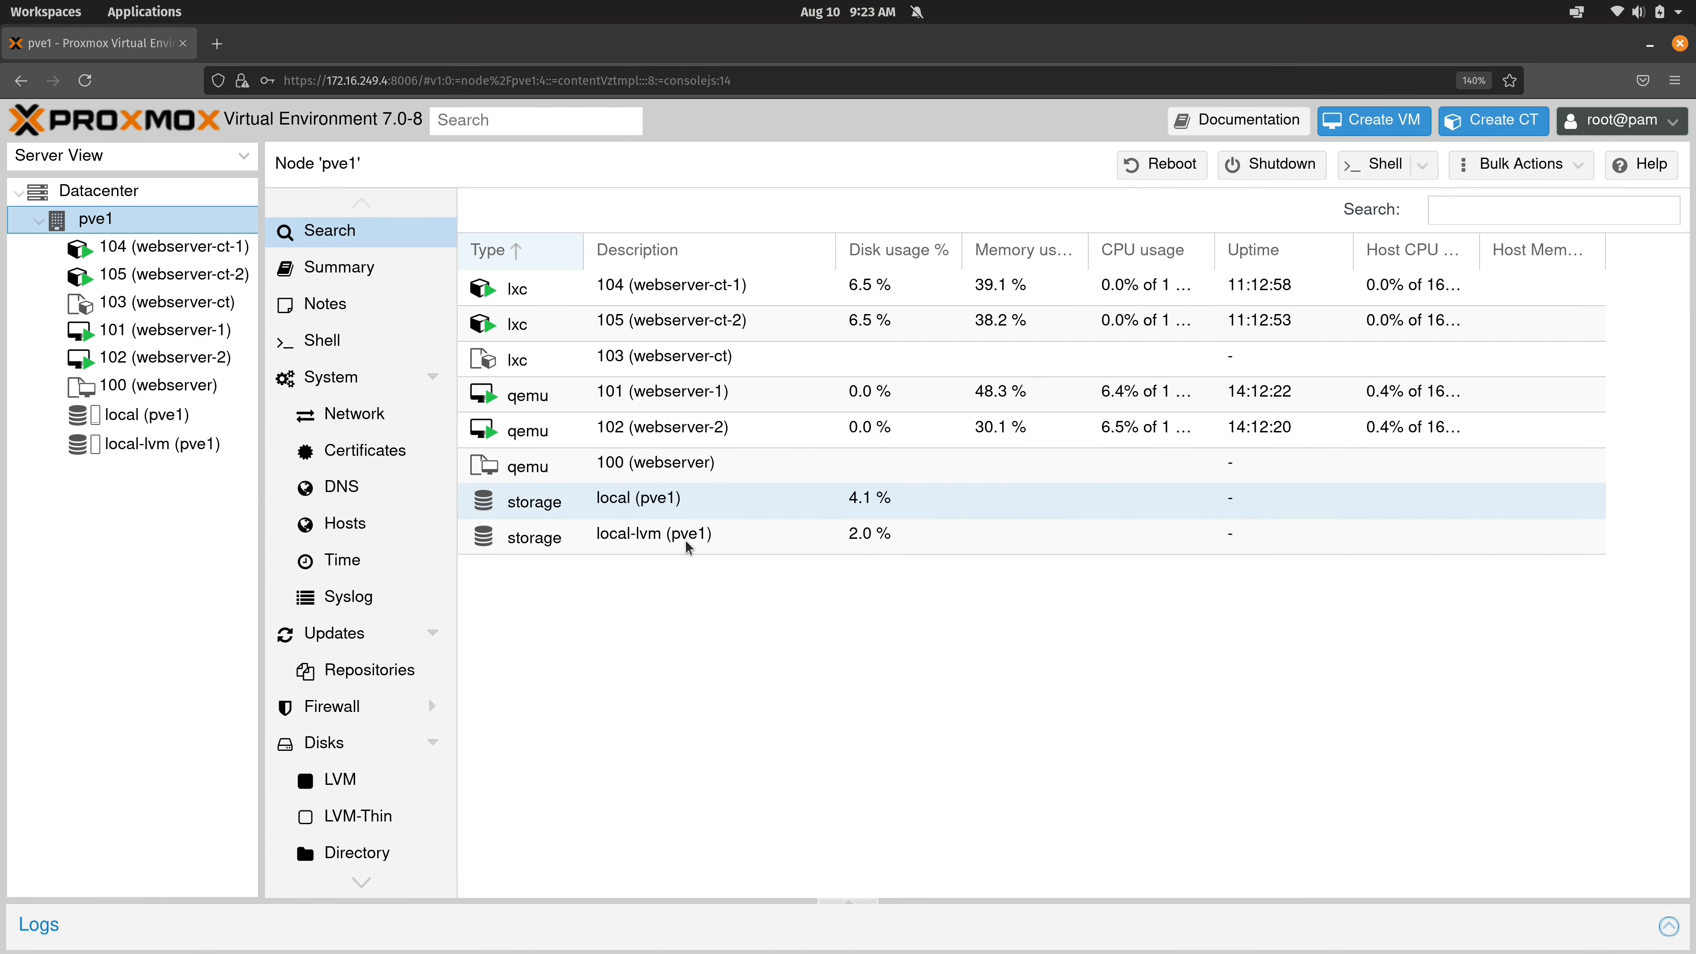
{"action": "left_click", "coordinate": [159, 192]}
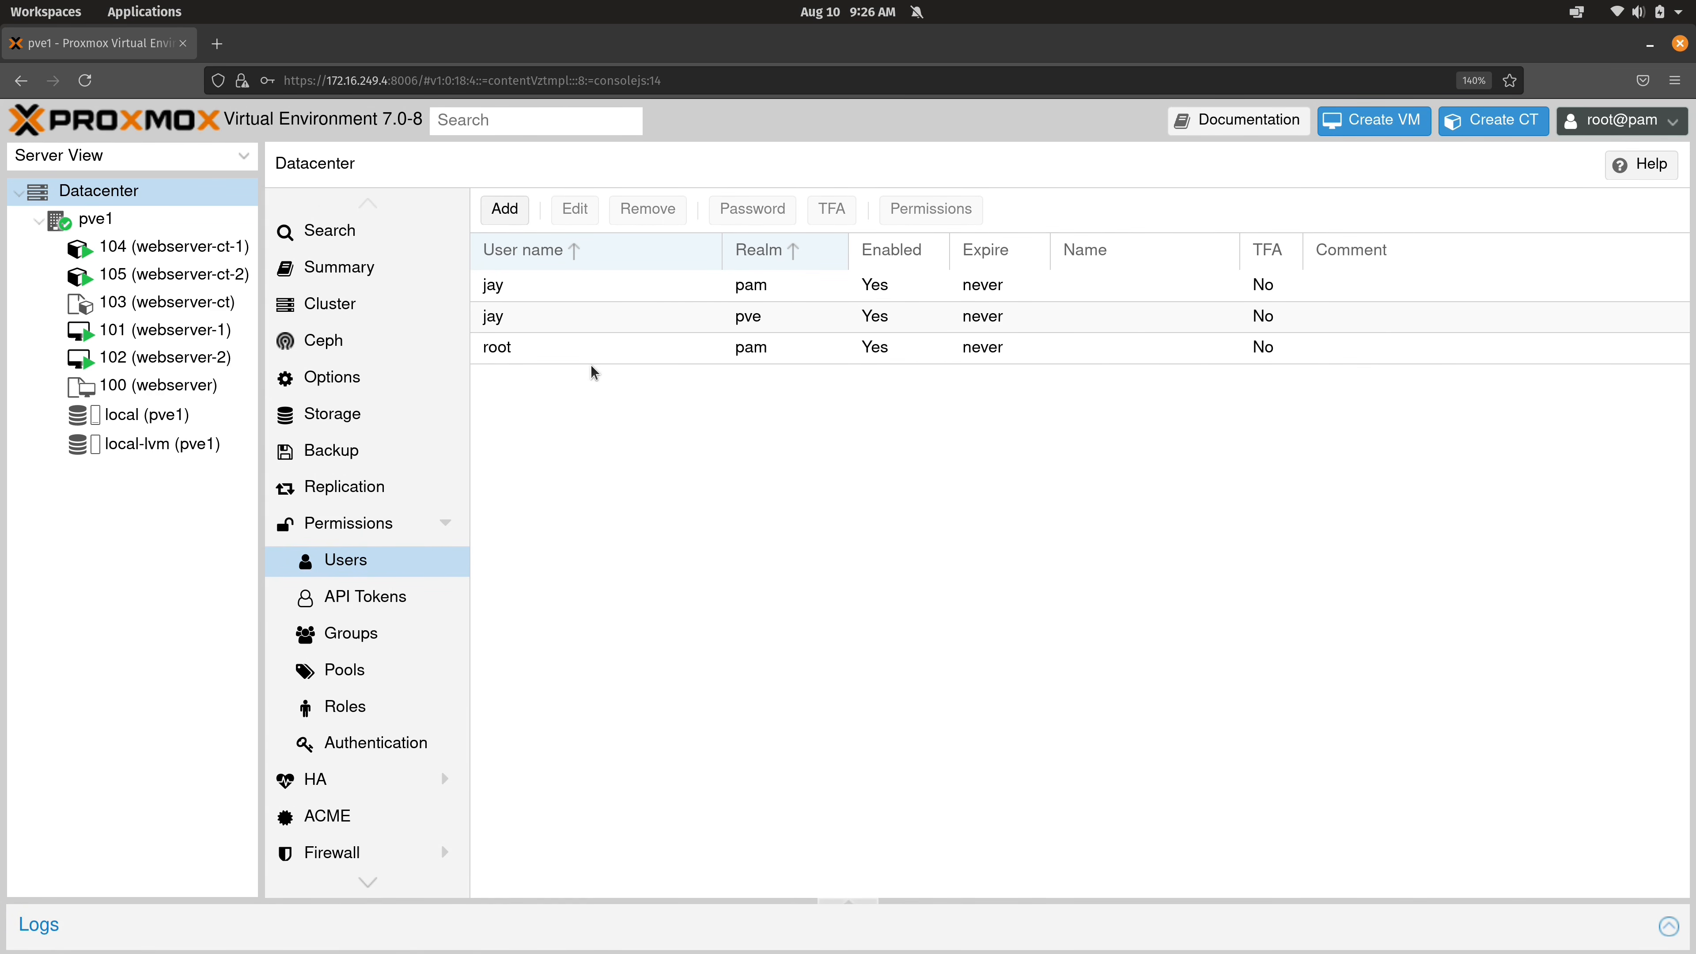
{"action": "left_click", "coordinate": [585, 319]}
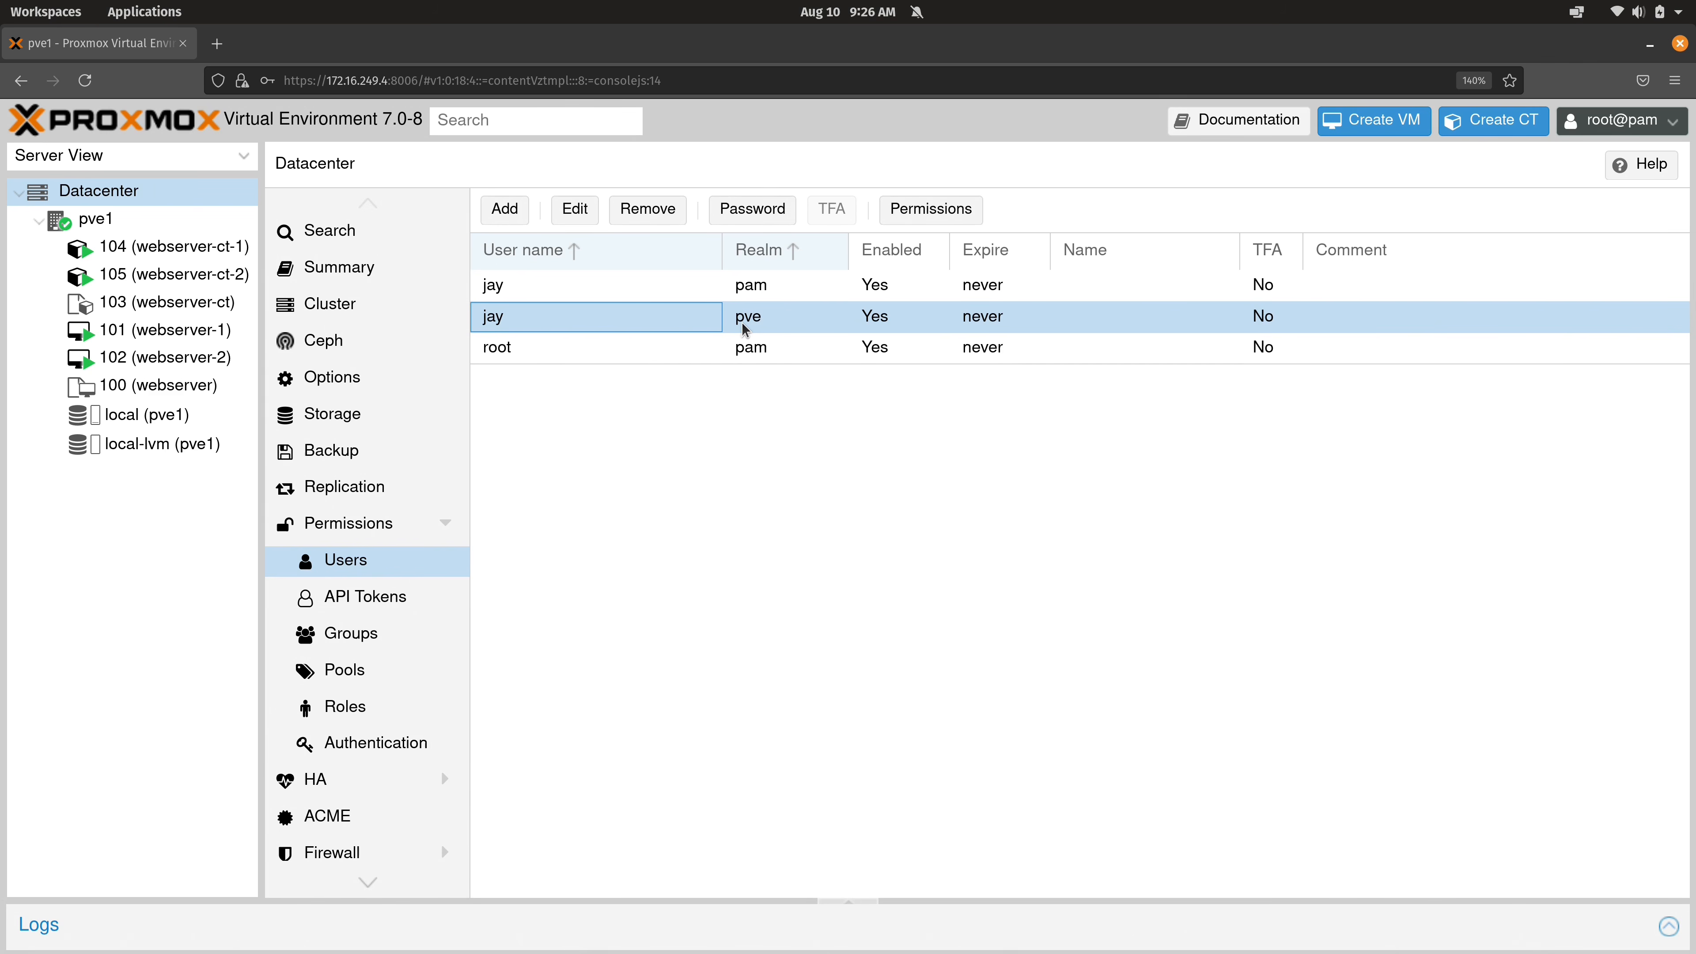
Create user spock in the Proxmox VE authentication server realm with a password, then select node pve1.
{"action": "left_click", "coordinate": [518, 217]}
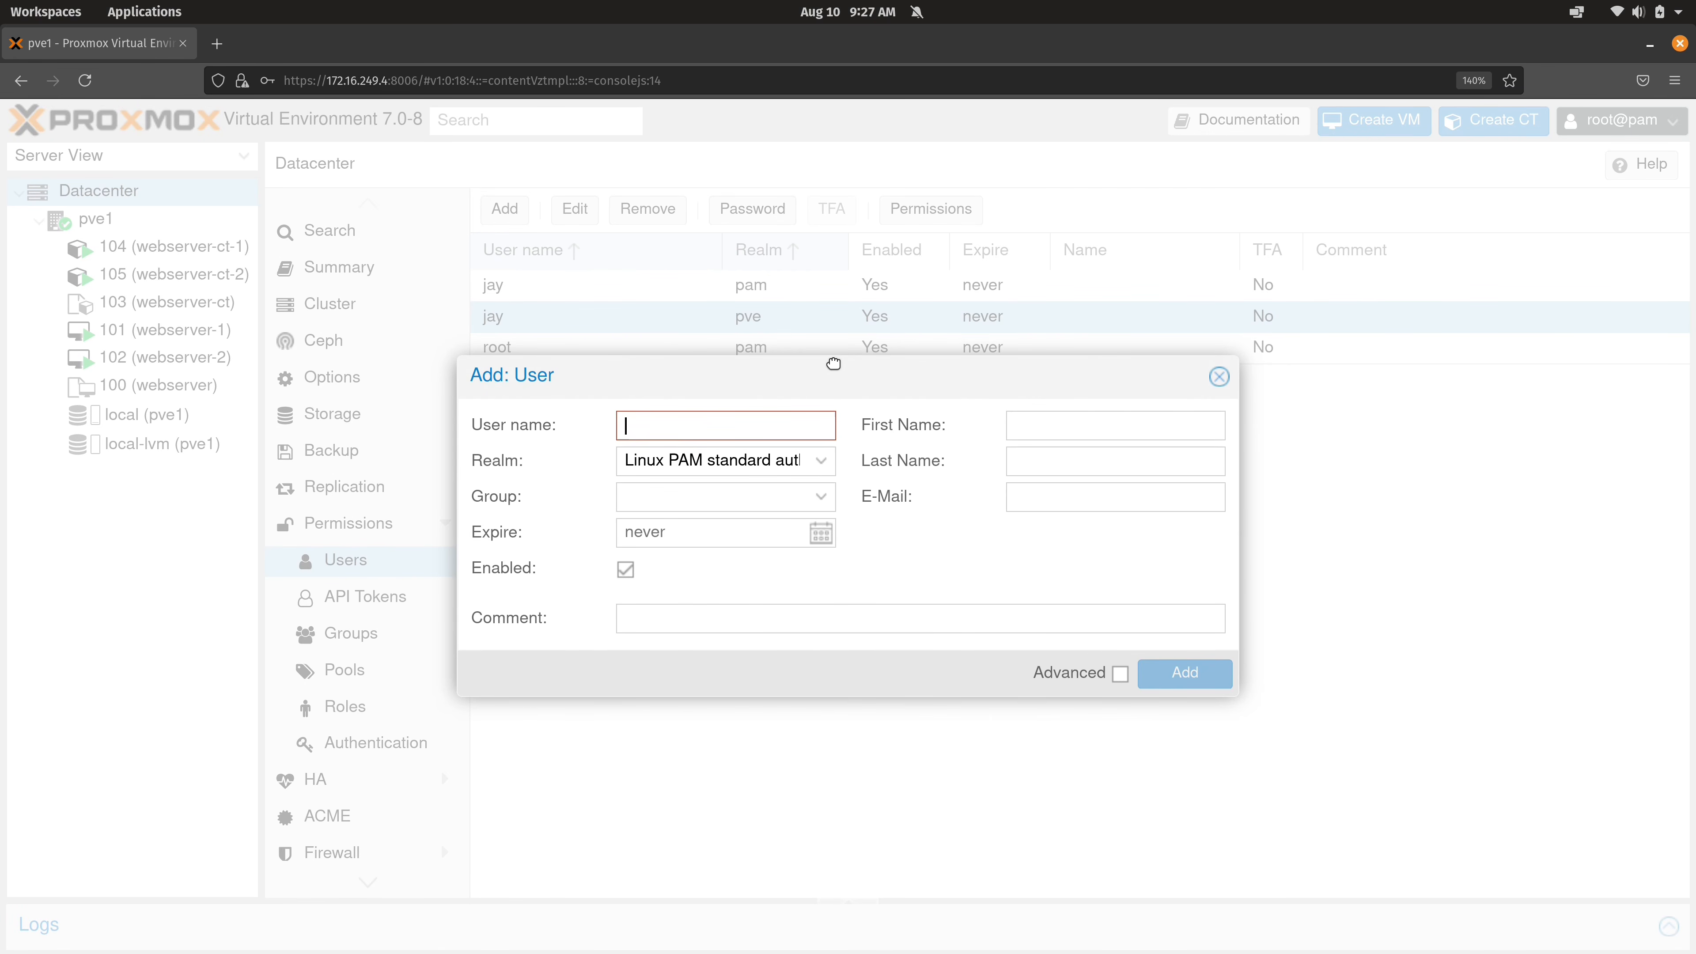
{"action": "type", "text": "spock"}
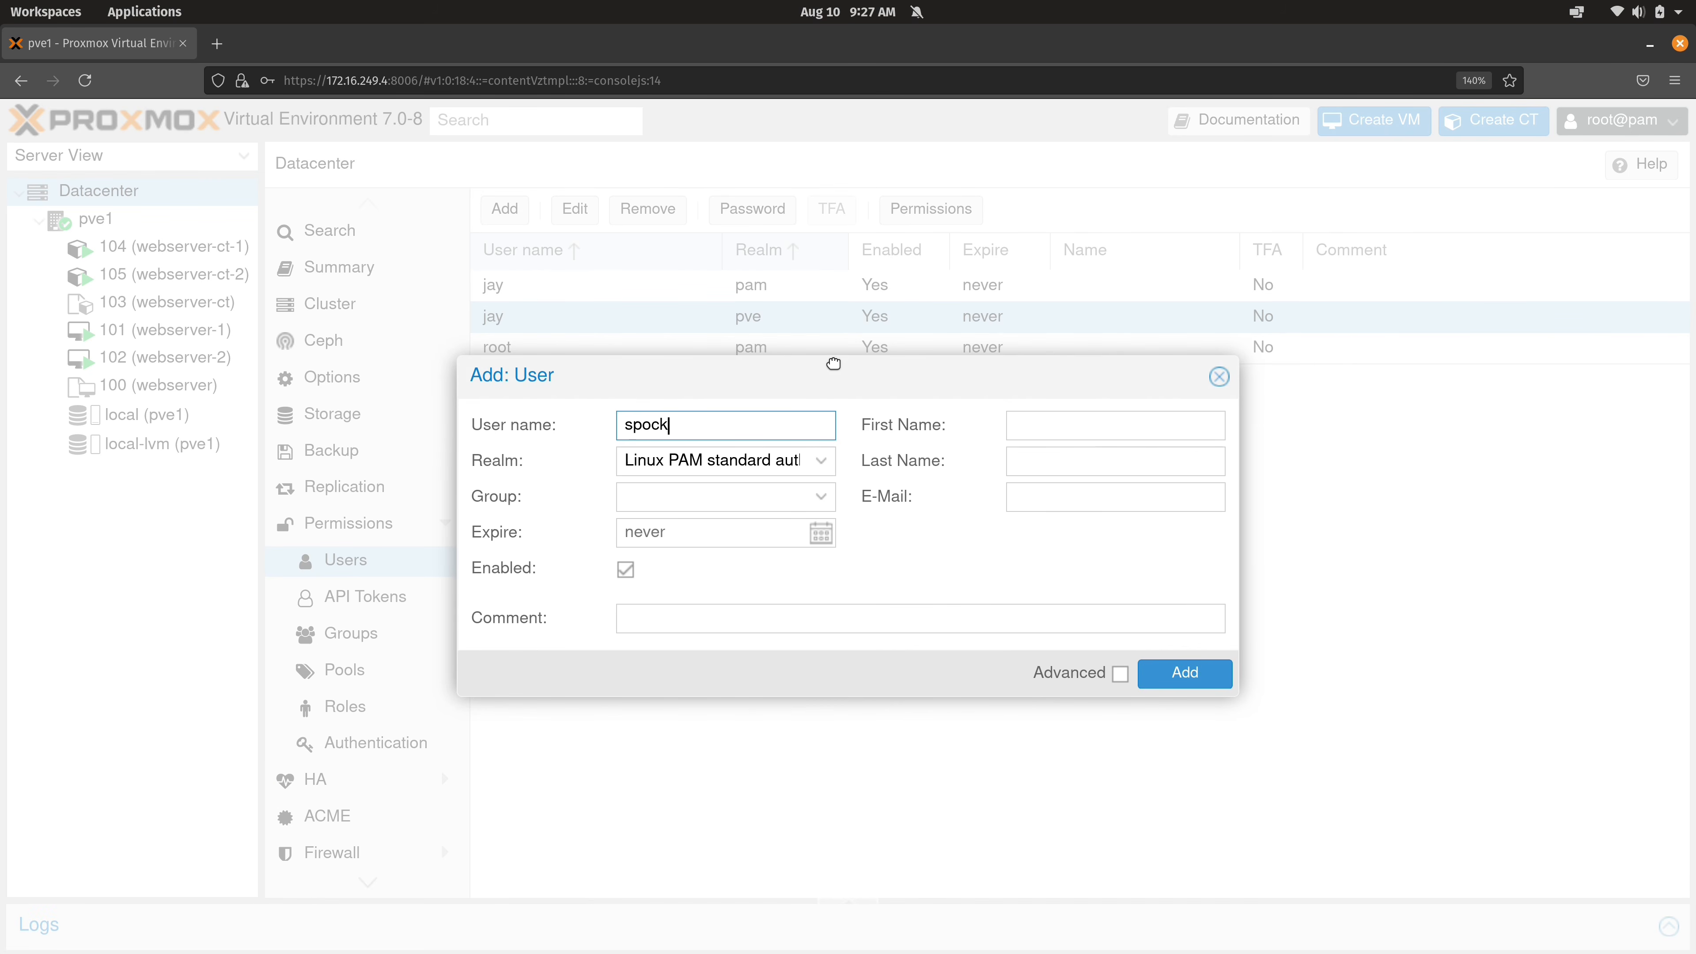
{"action": "left_click", "coordinate": [815, 460]}
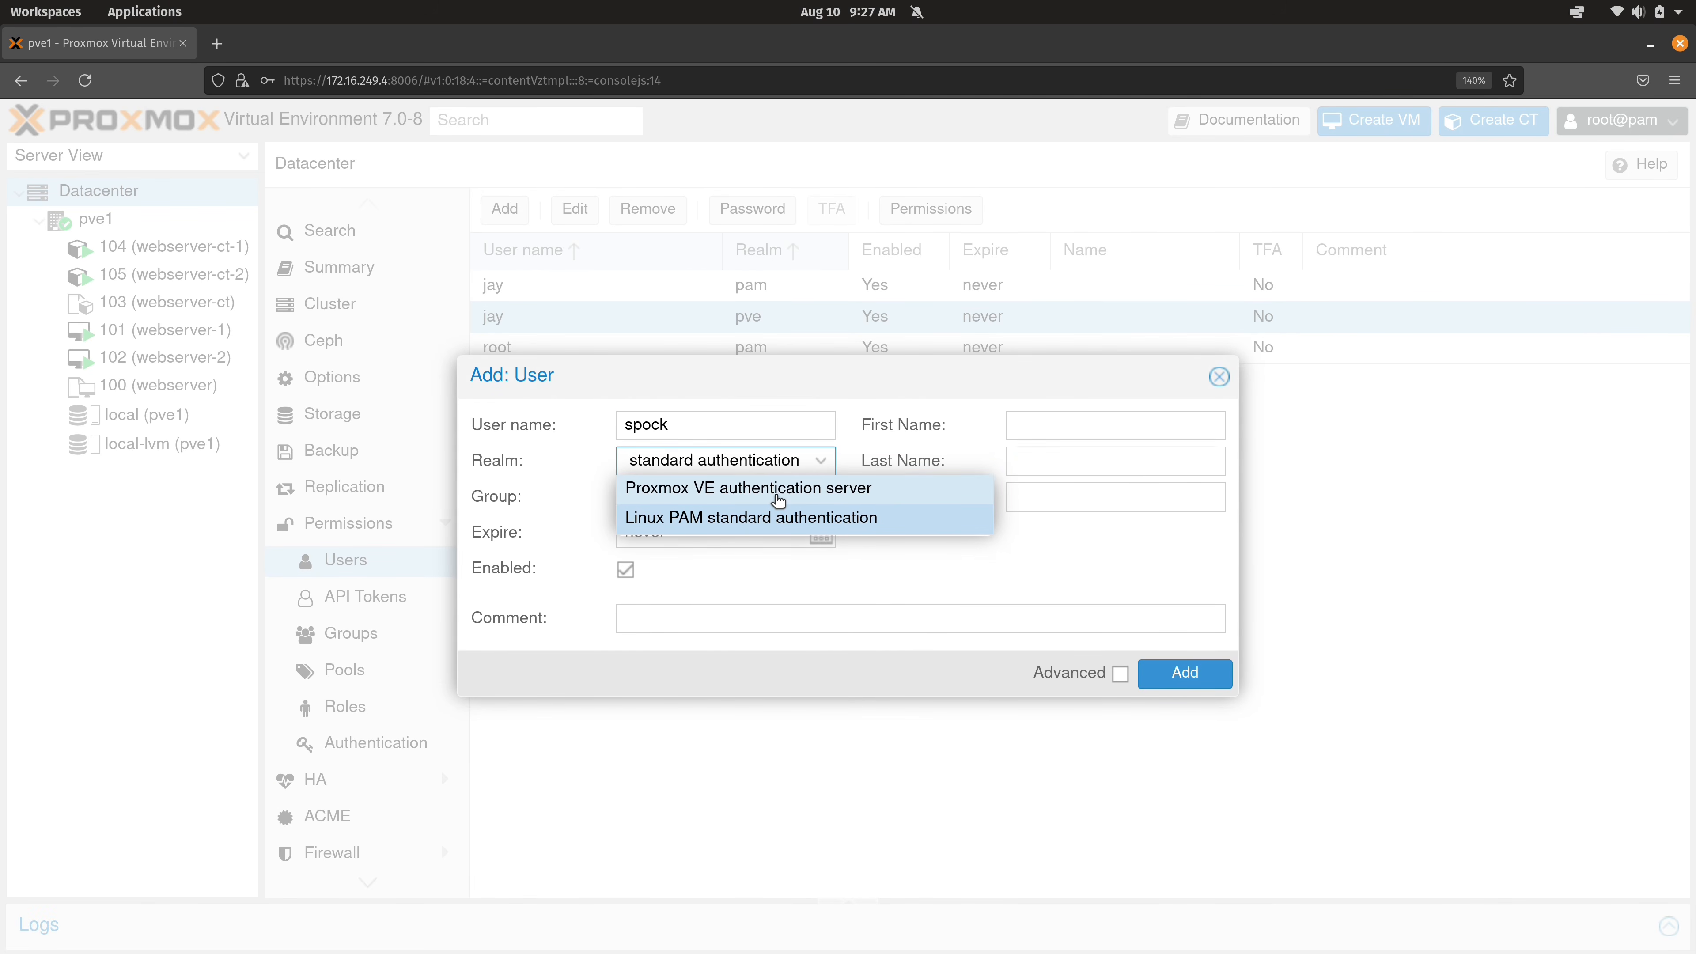
{"action": "left_click", "coordinate": [778, 500]}
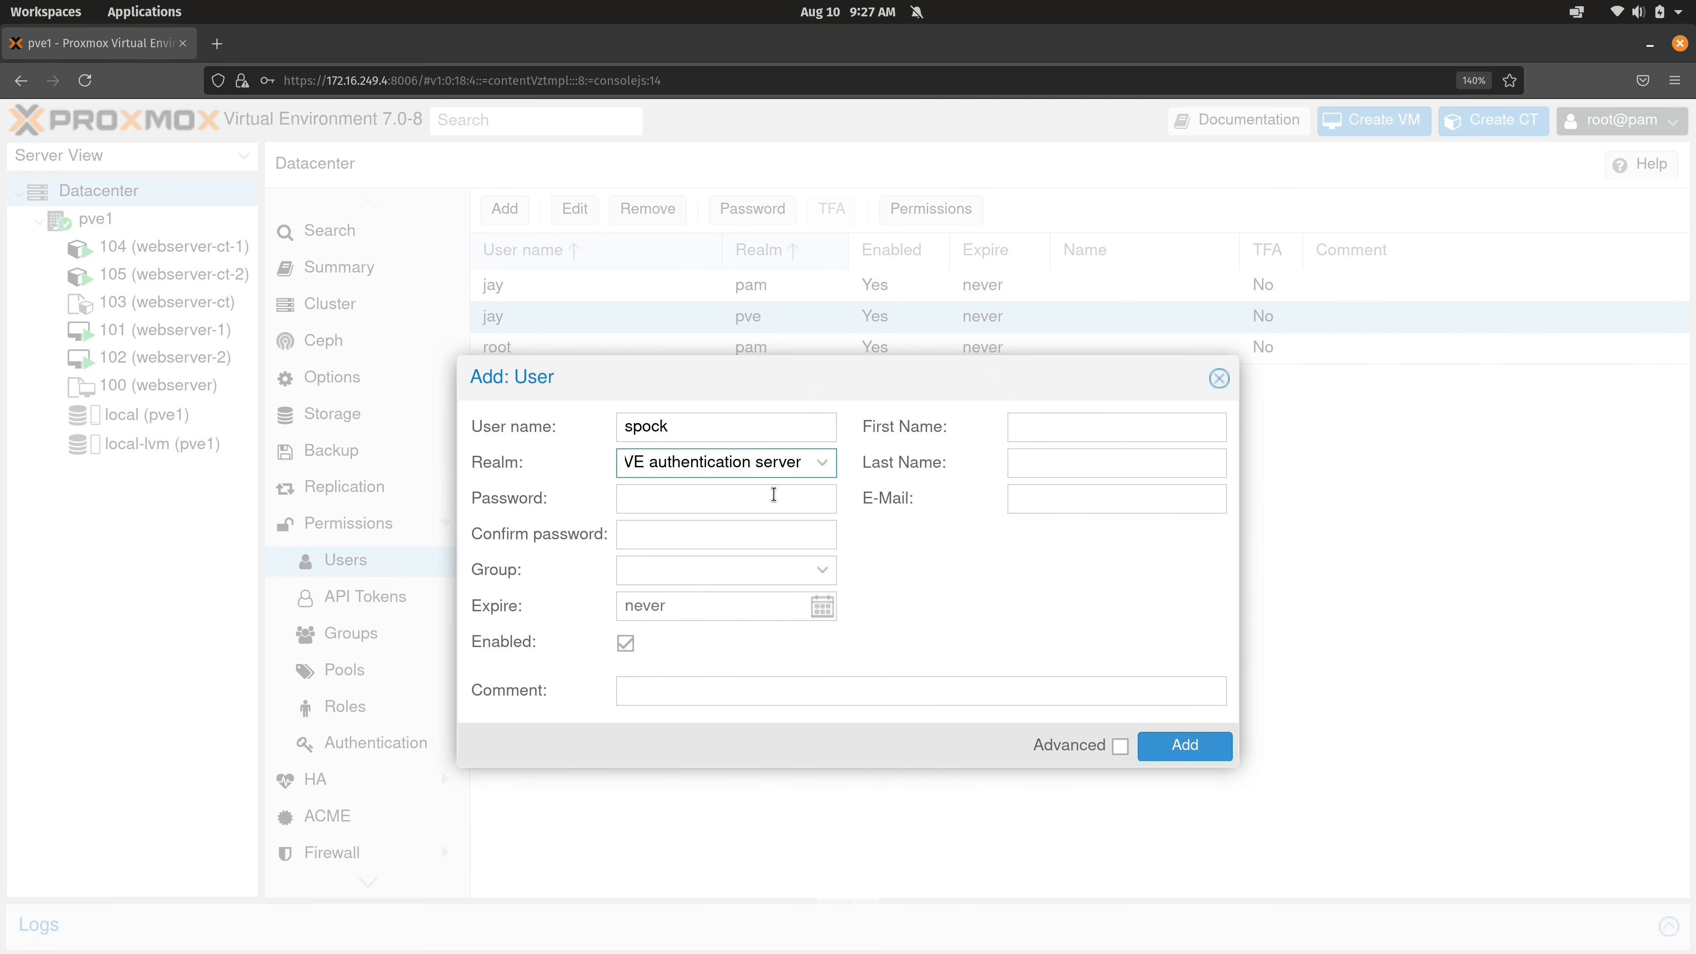
{"action": "type", "text": "password1"}
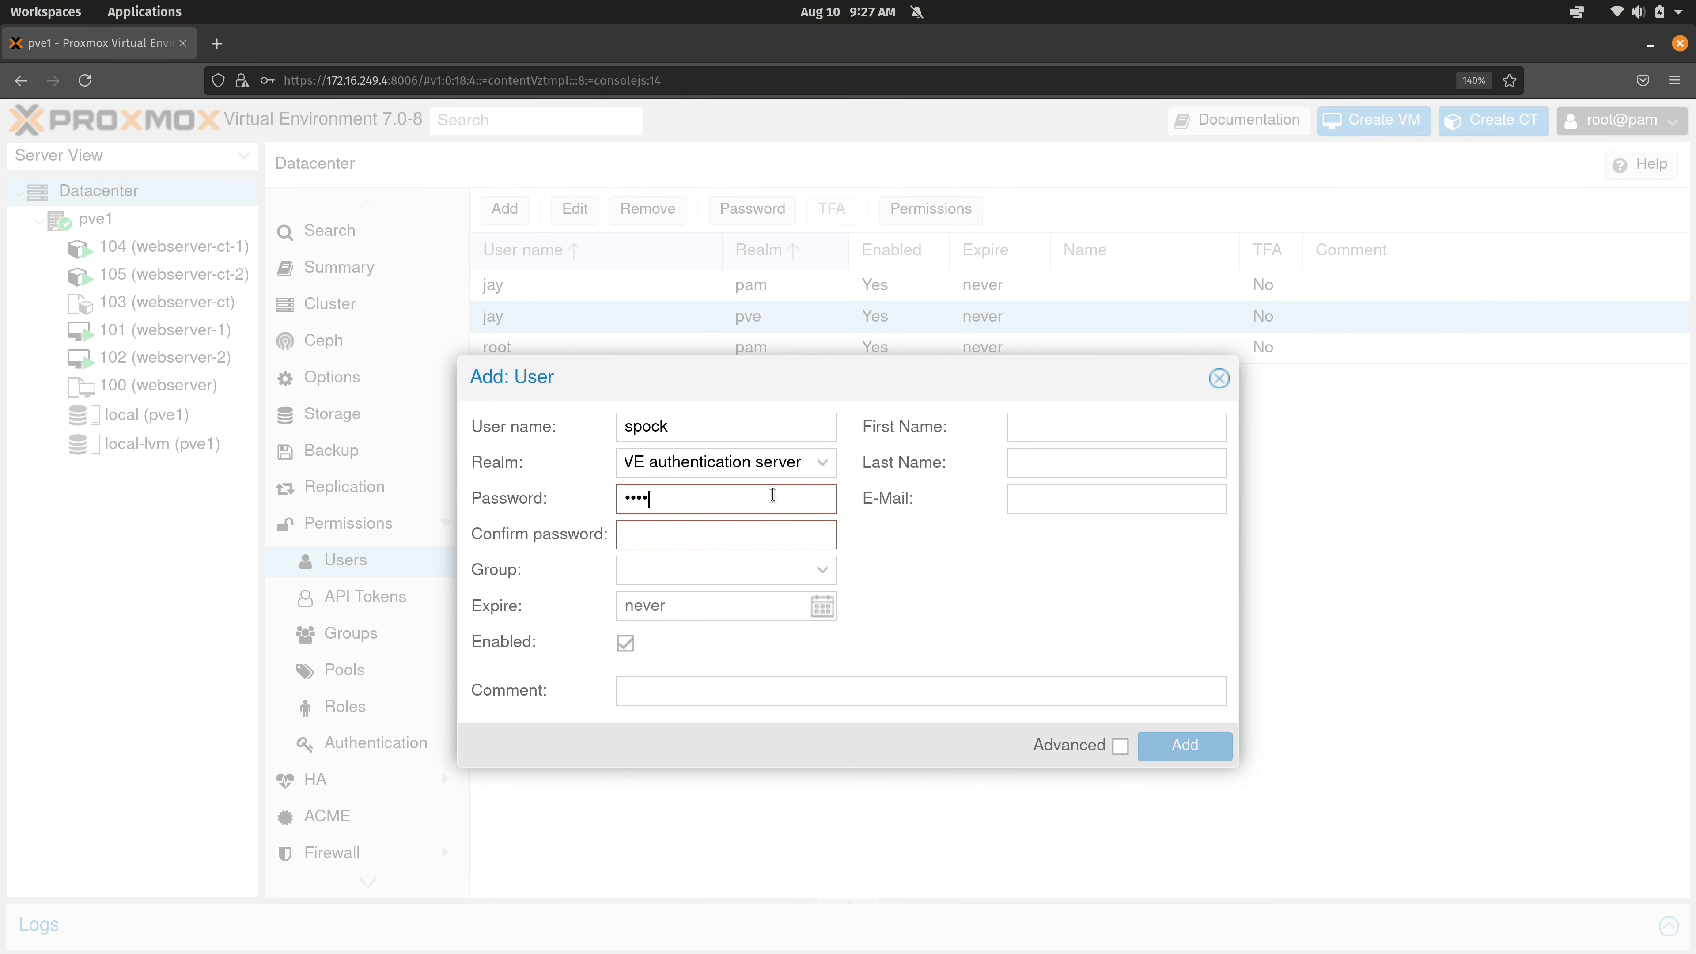
{"action": "key", "text": "Tab"}
{"action": "type", "text": "password1"}
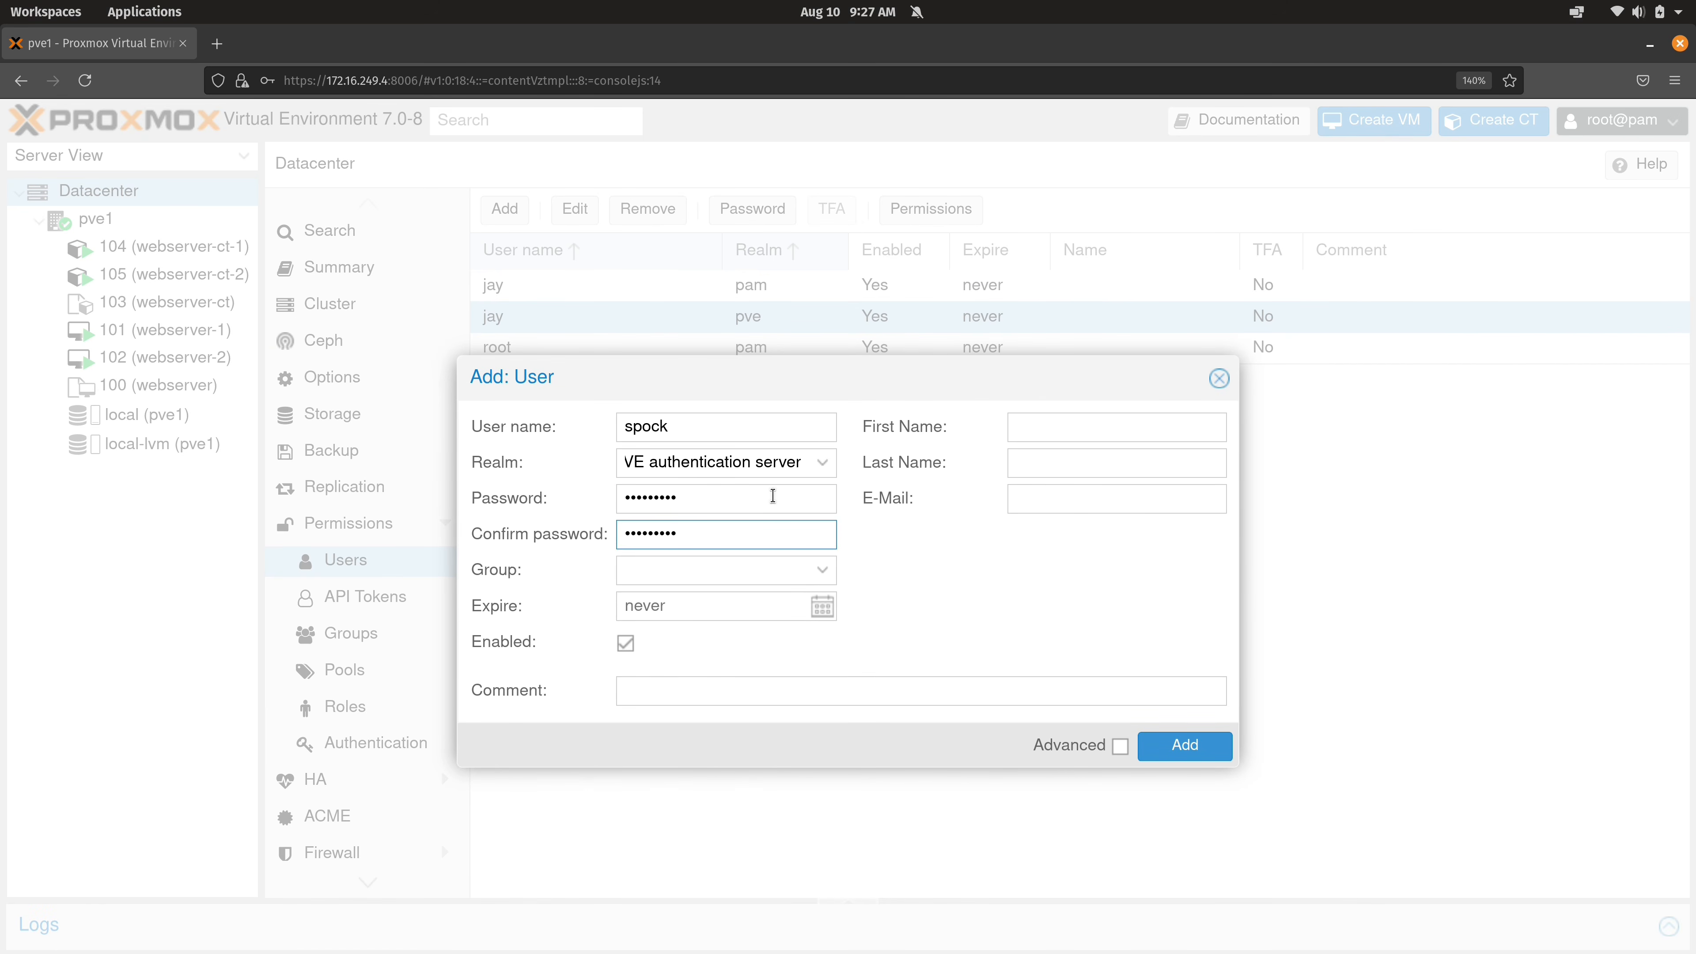
{"action": "left_click", "coordinate": [1179, 744]}
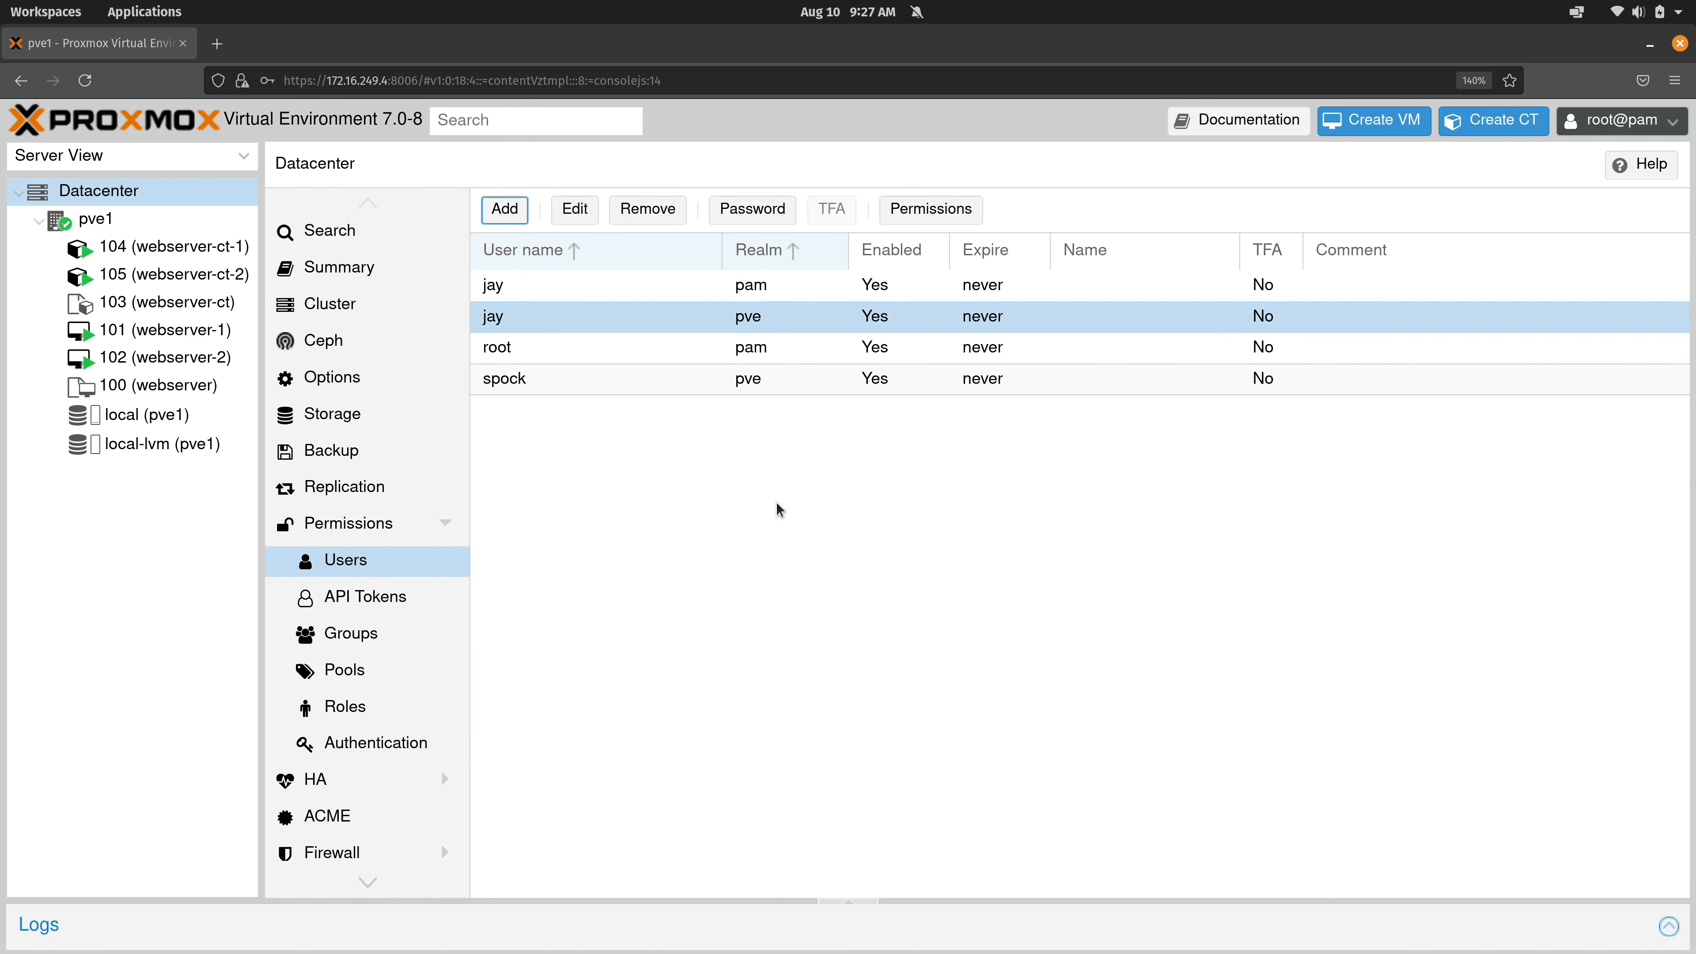
{"action": "left_click", "coordinate": [655, 380]}
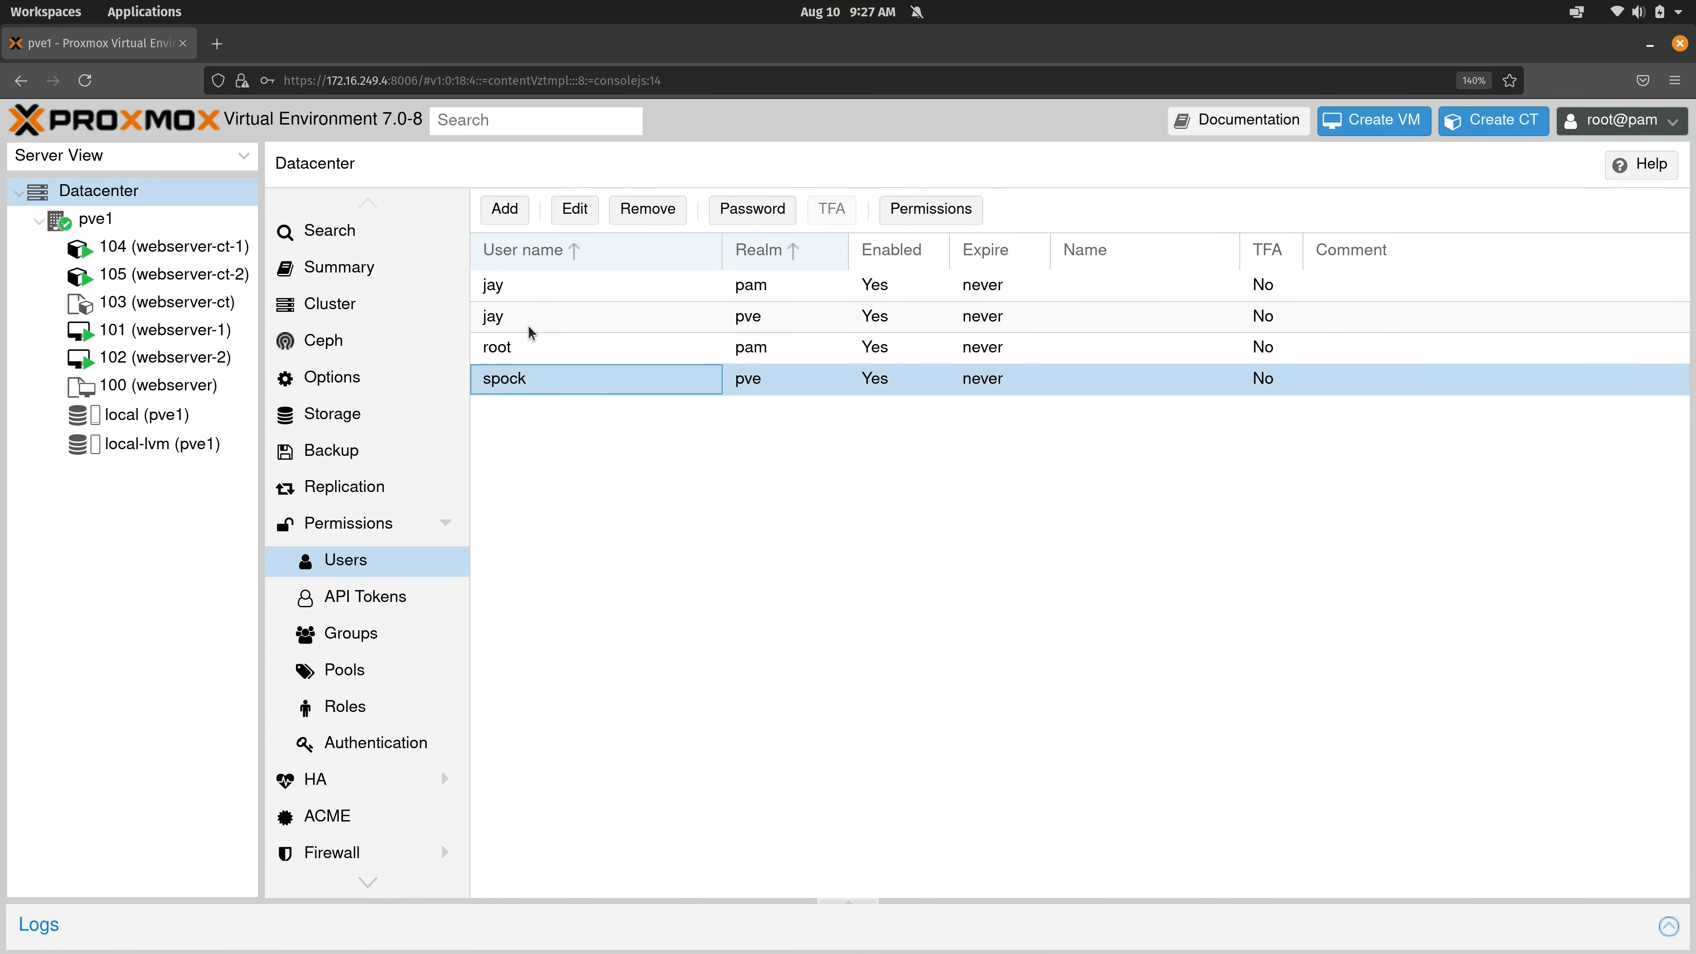
{"action": "left_click", "coordinate": [127, 218]}
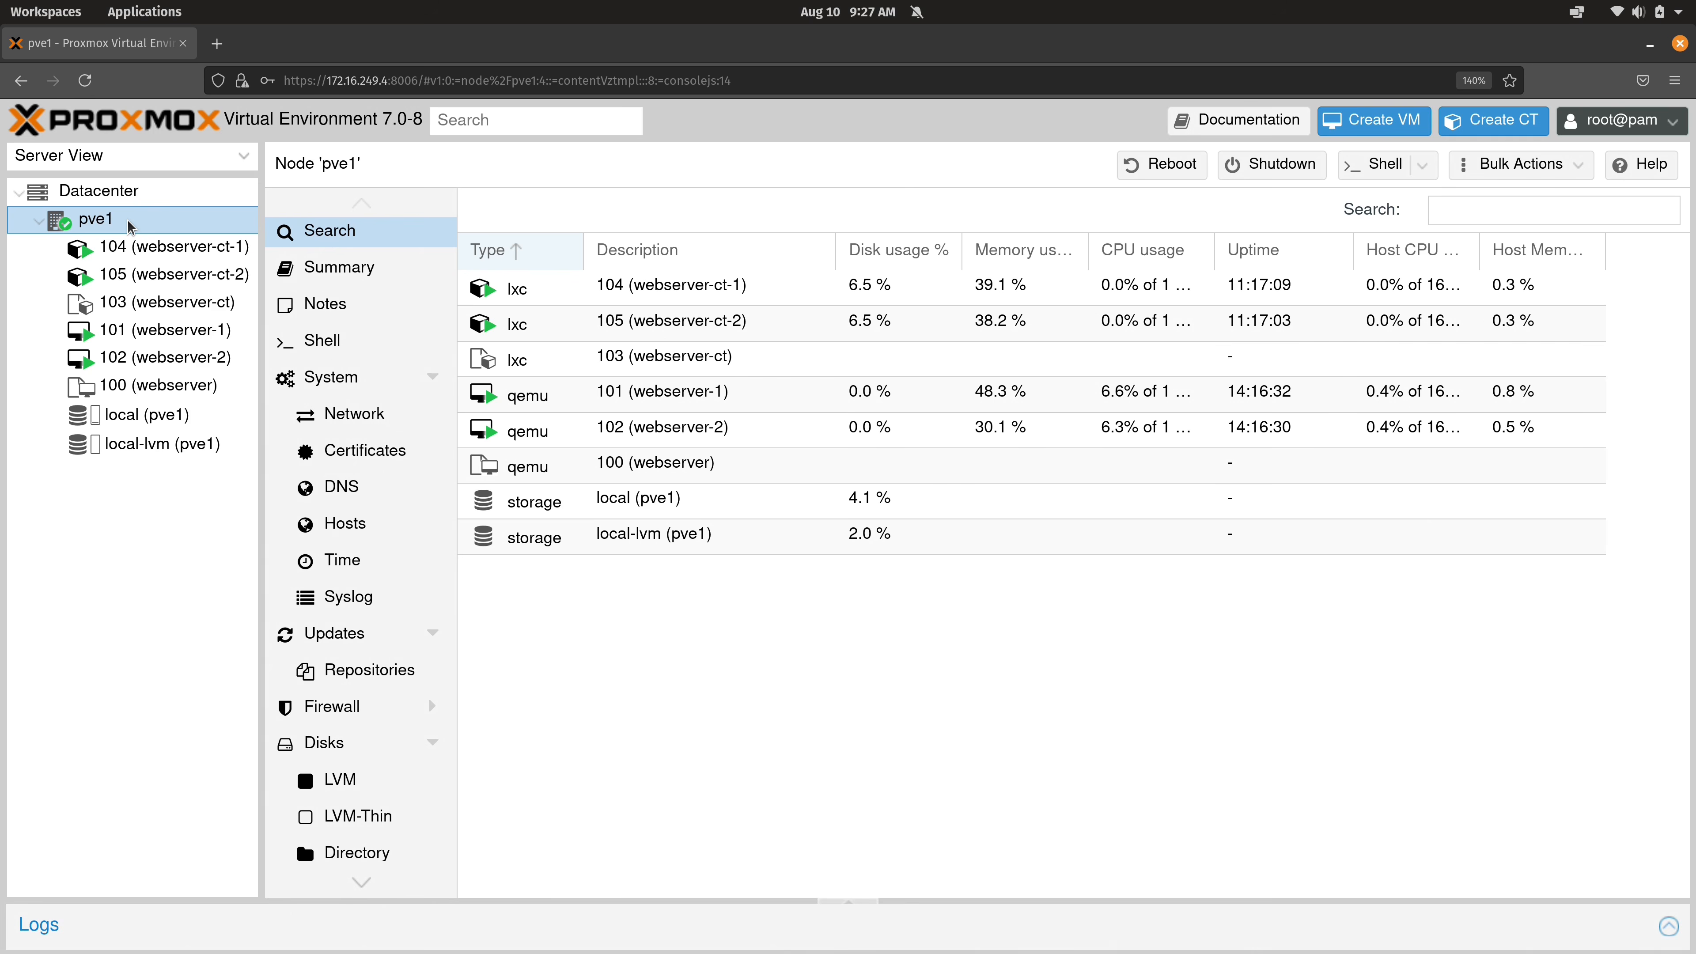
Run cat /etc/passwd in pve1's Shell and highlight the jay account entry.
{"action": "left_click", "coordinate": [369, 343]}
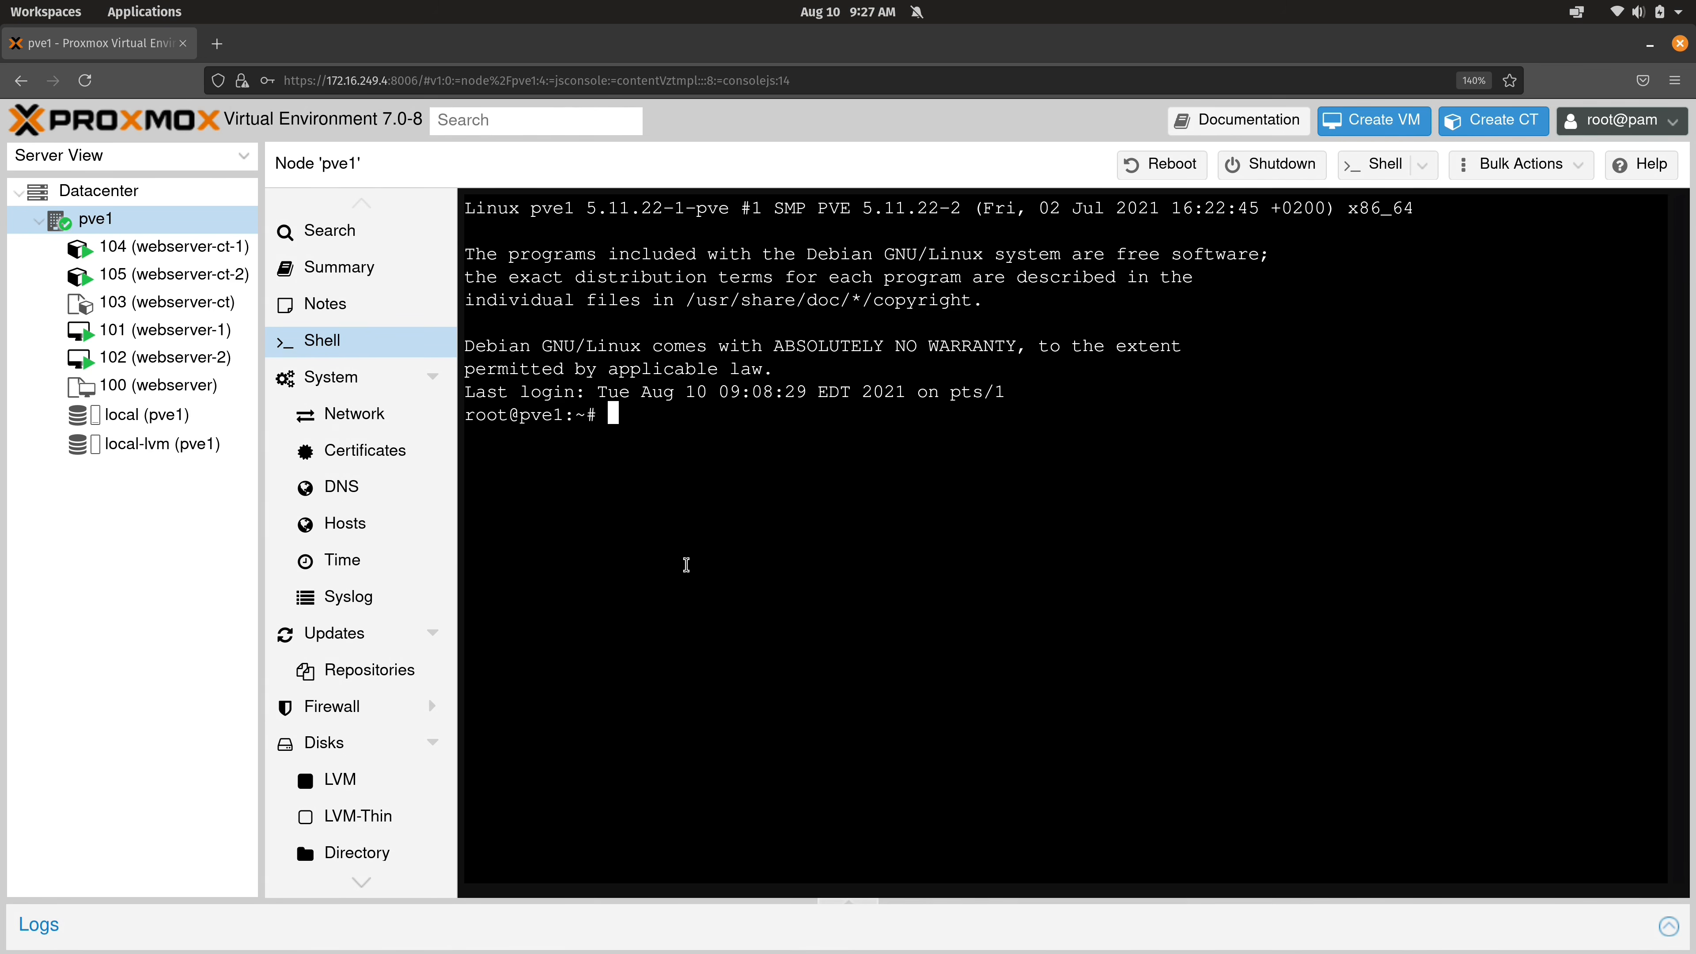
{"action": "type", "text": "cat /etc/passwd"}
{"action": "key", "text": "Return"}
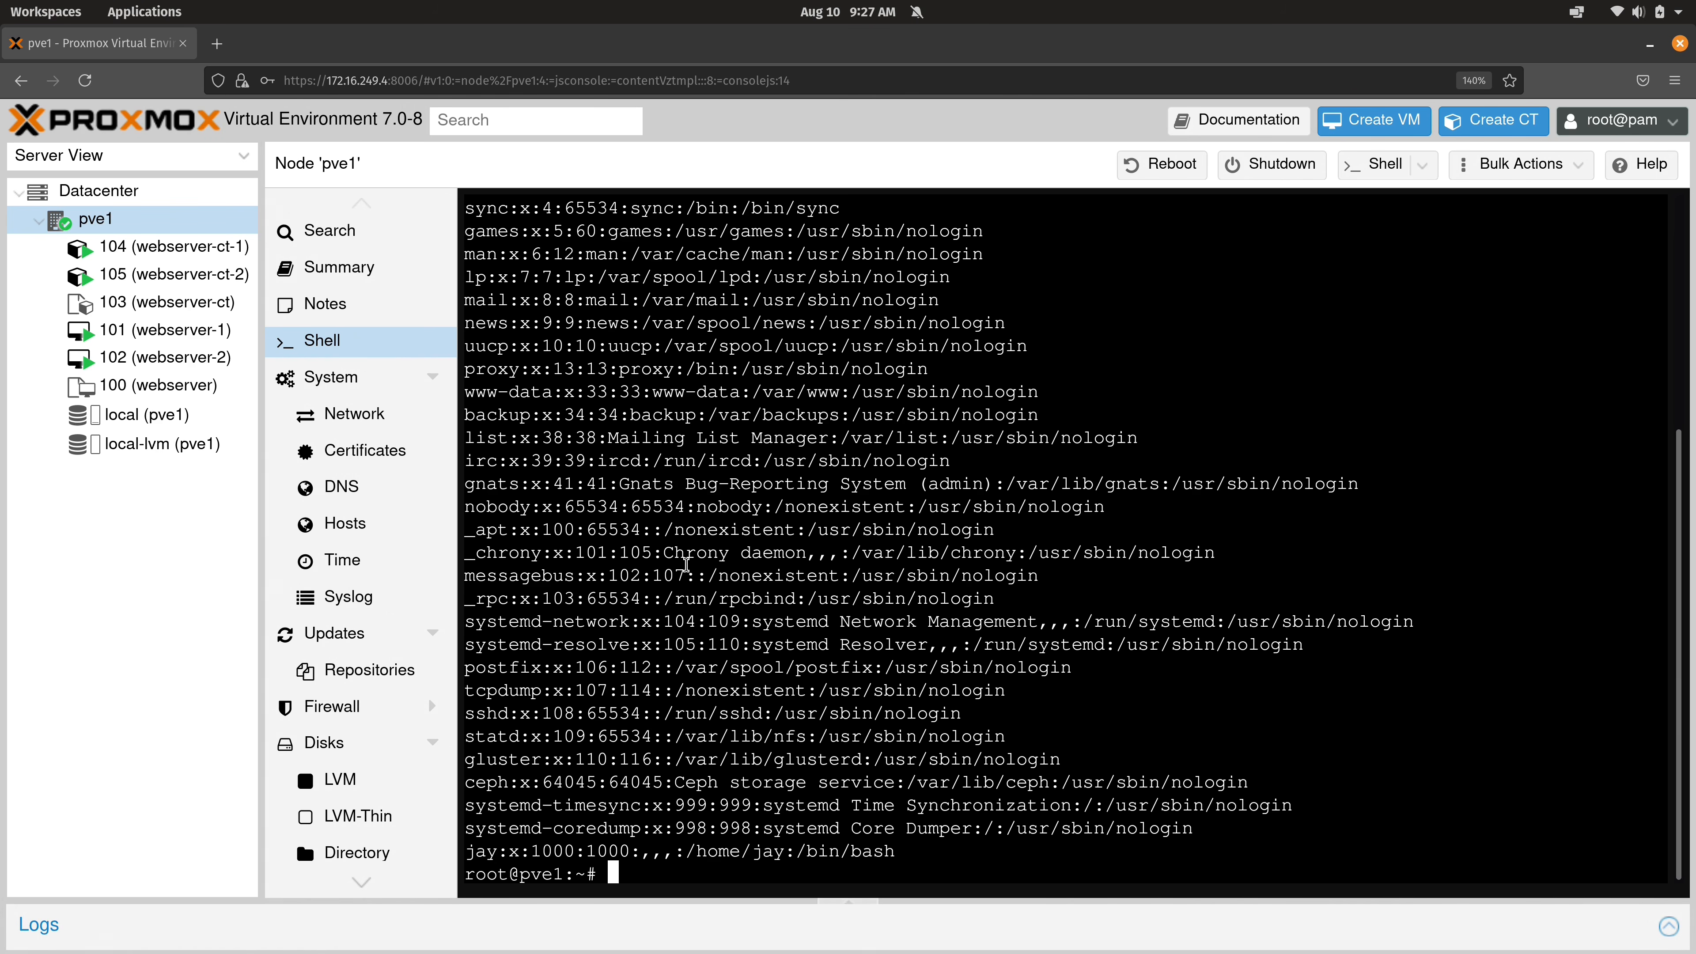
{"action": "left_click_drag", "start_coordinate": [467, 852], "coordinate": [501, 853]}
Return to the Datacenter users list and select spock@pve, then jay@pam.
{"action": "left_click", "coordinate": [168, 190]}
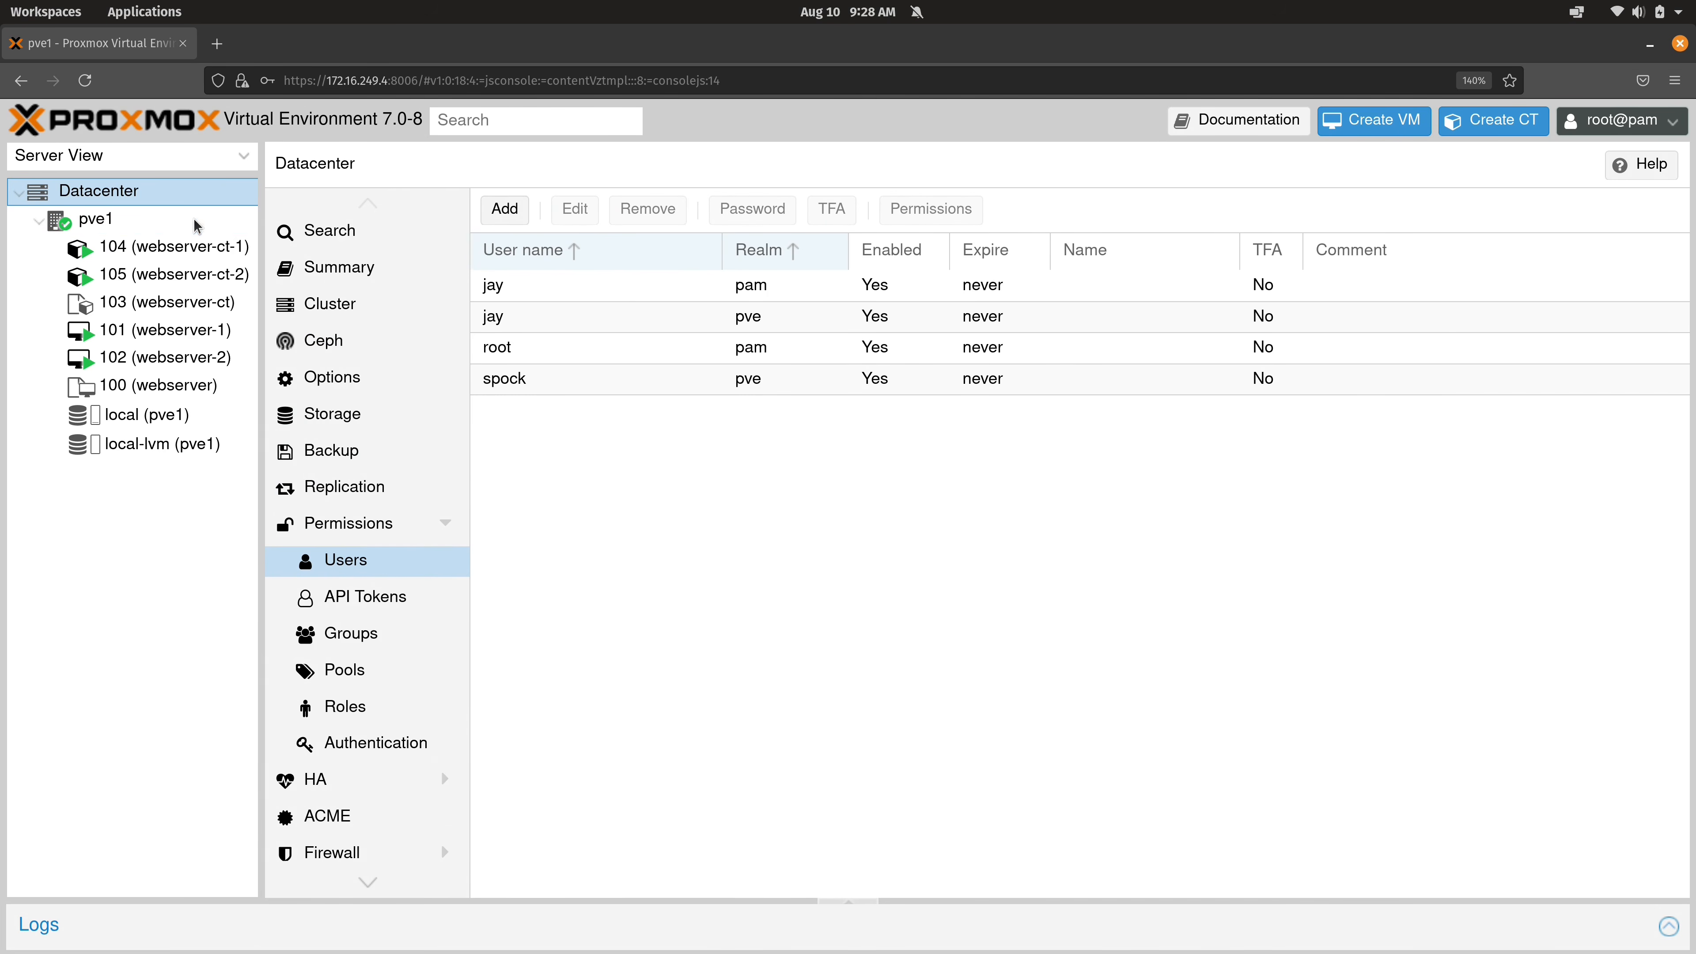
{"action": "left_click", "coordinate": [524, 387]}
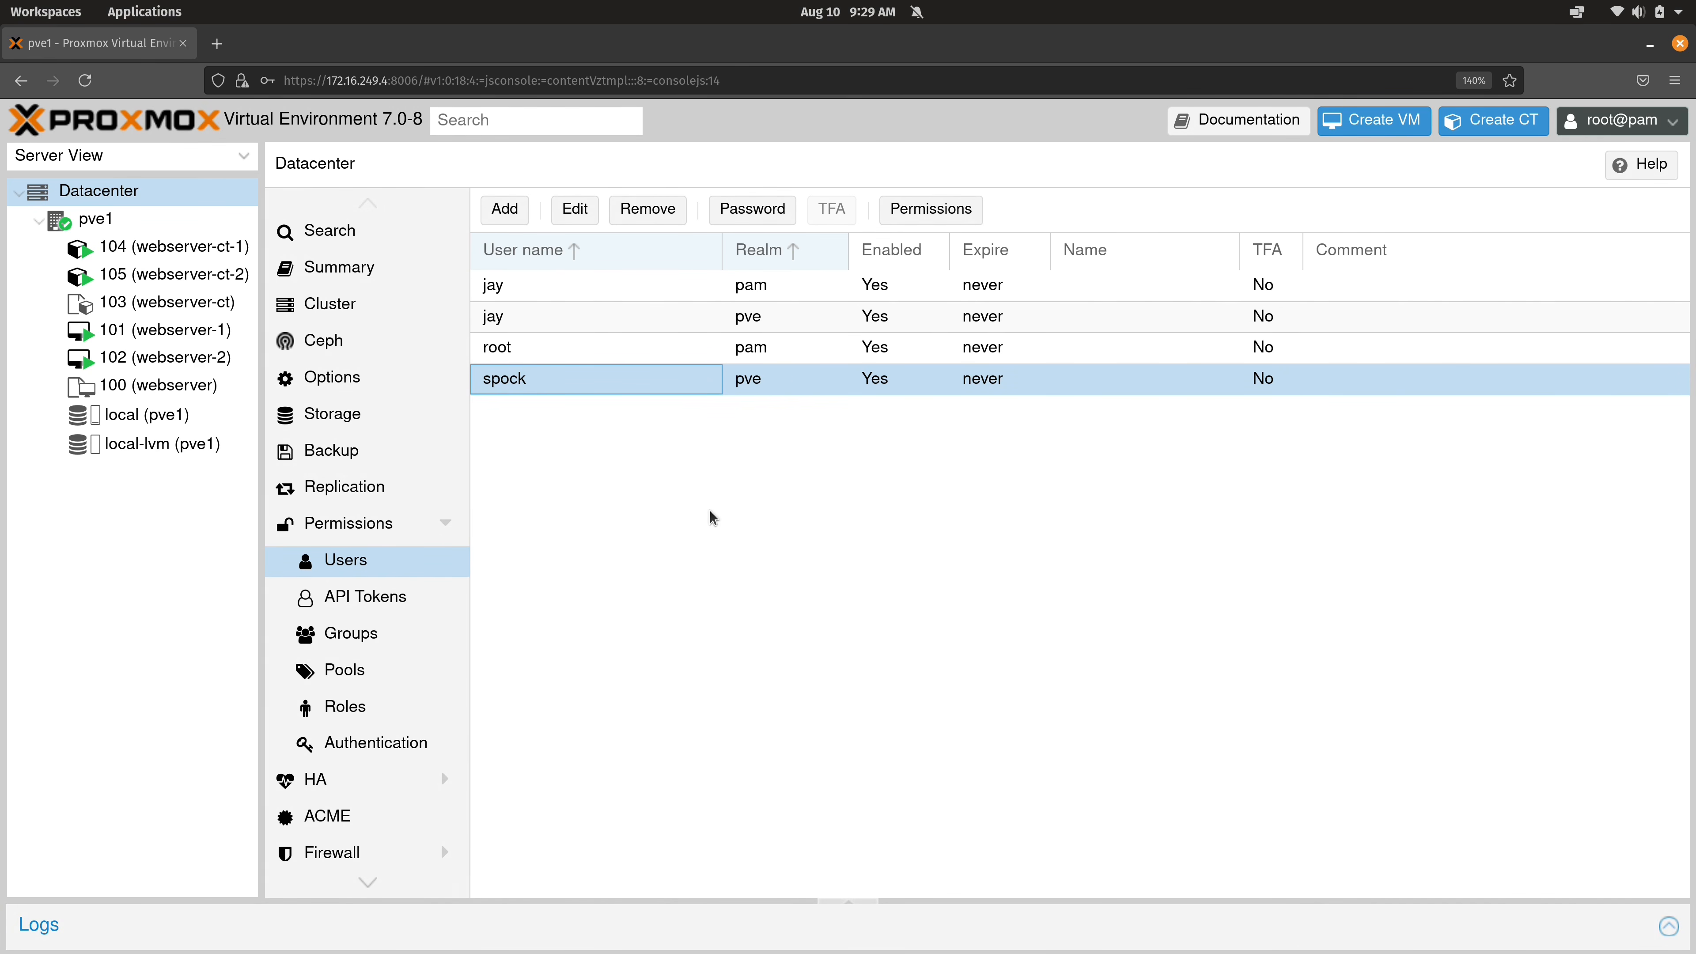
{"action": "left_click", "coordinate": [738, 287]}
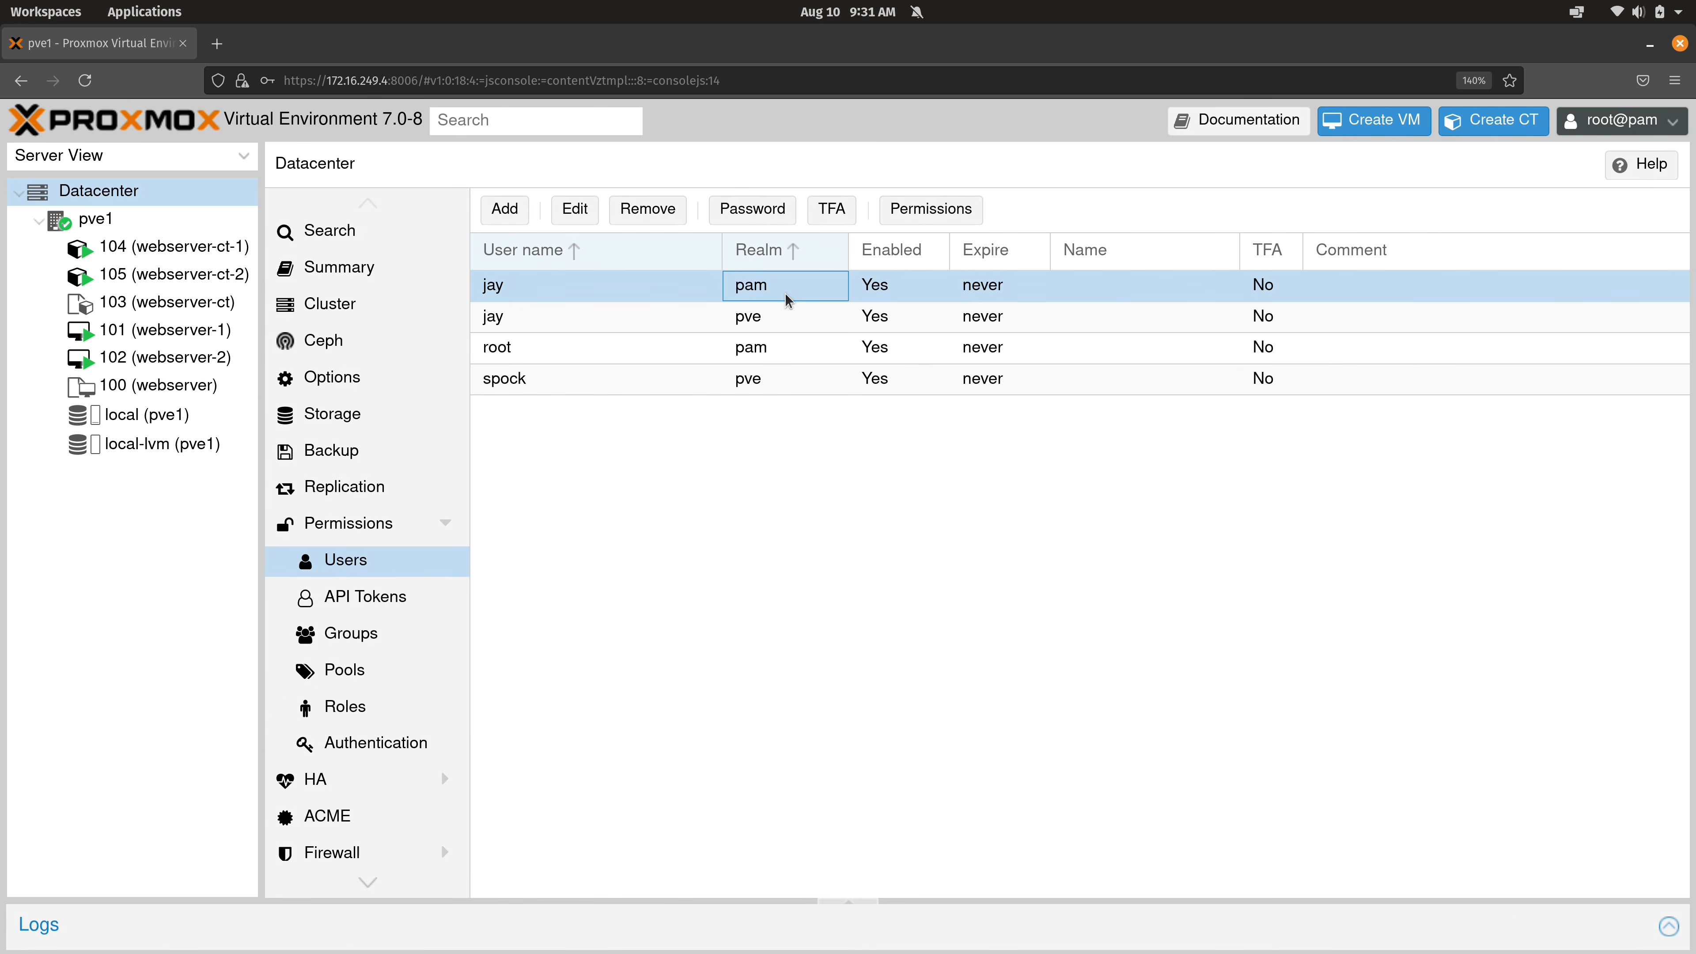
{"action": "left_click", "coordinate": [775, 333]}
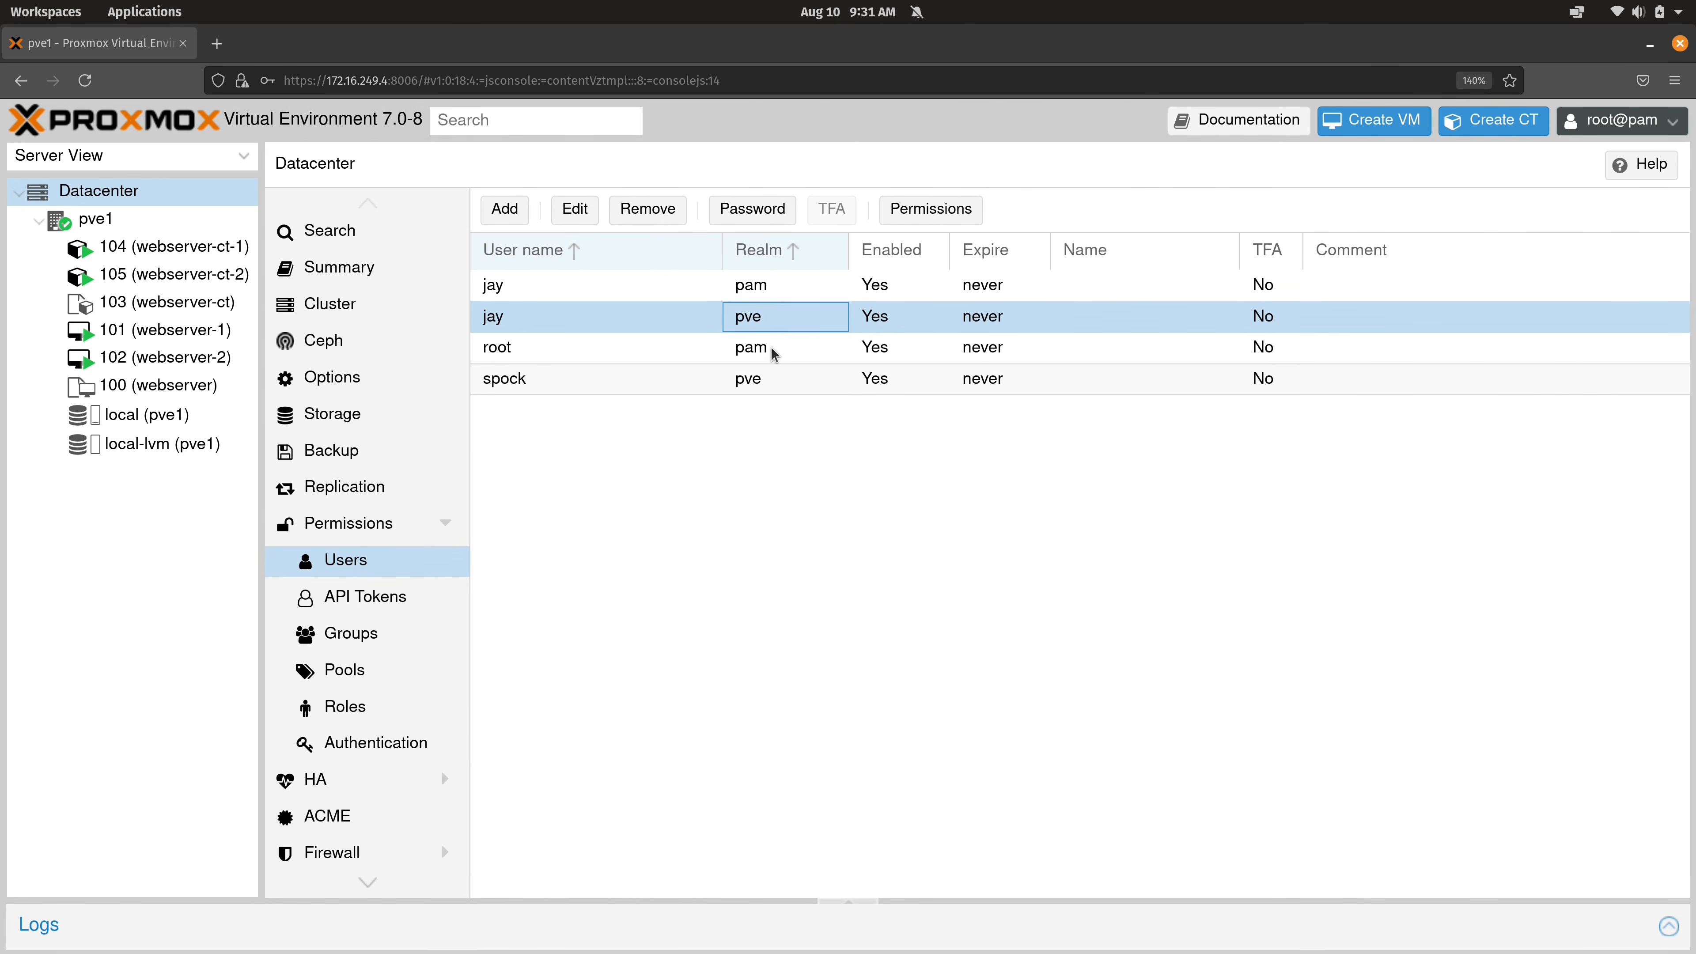
{"action": "left_click", "coordinate": [774, 378]}
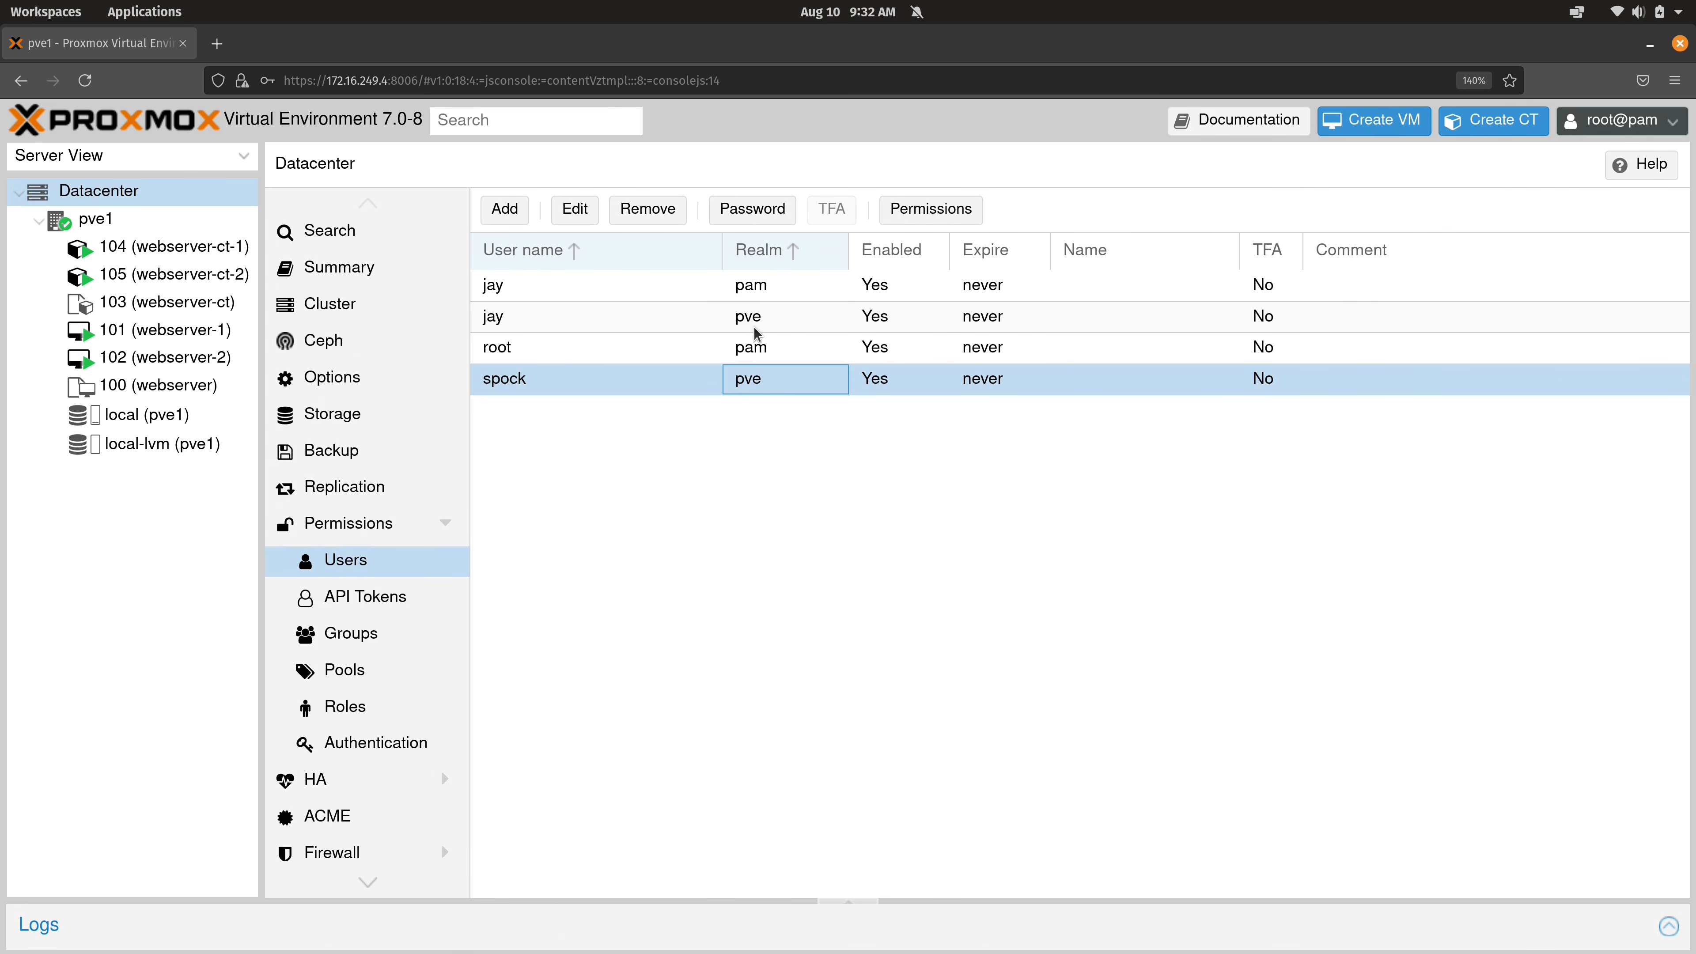
{"action": "left_click", "coordinate": [754, 293]}
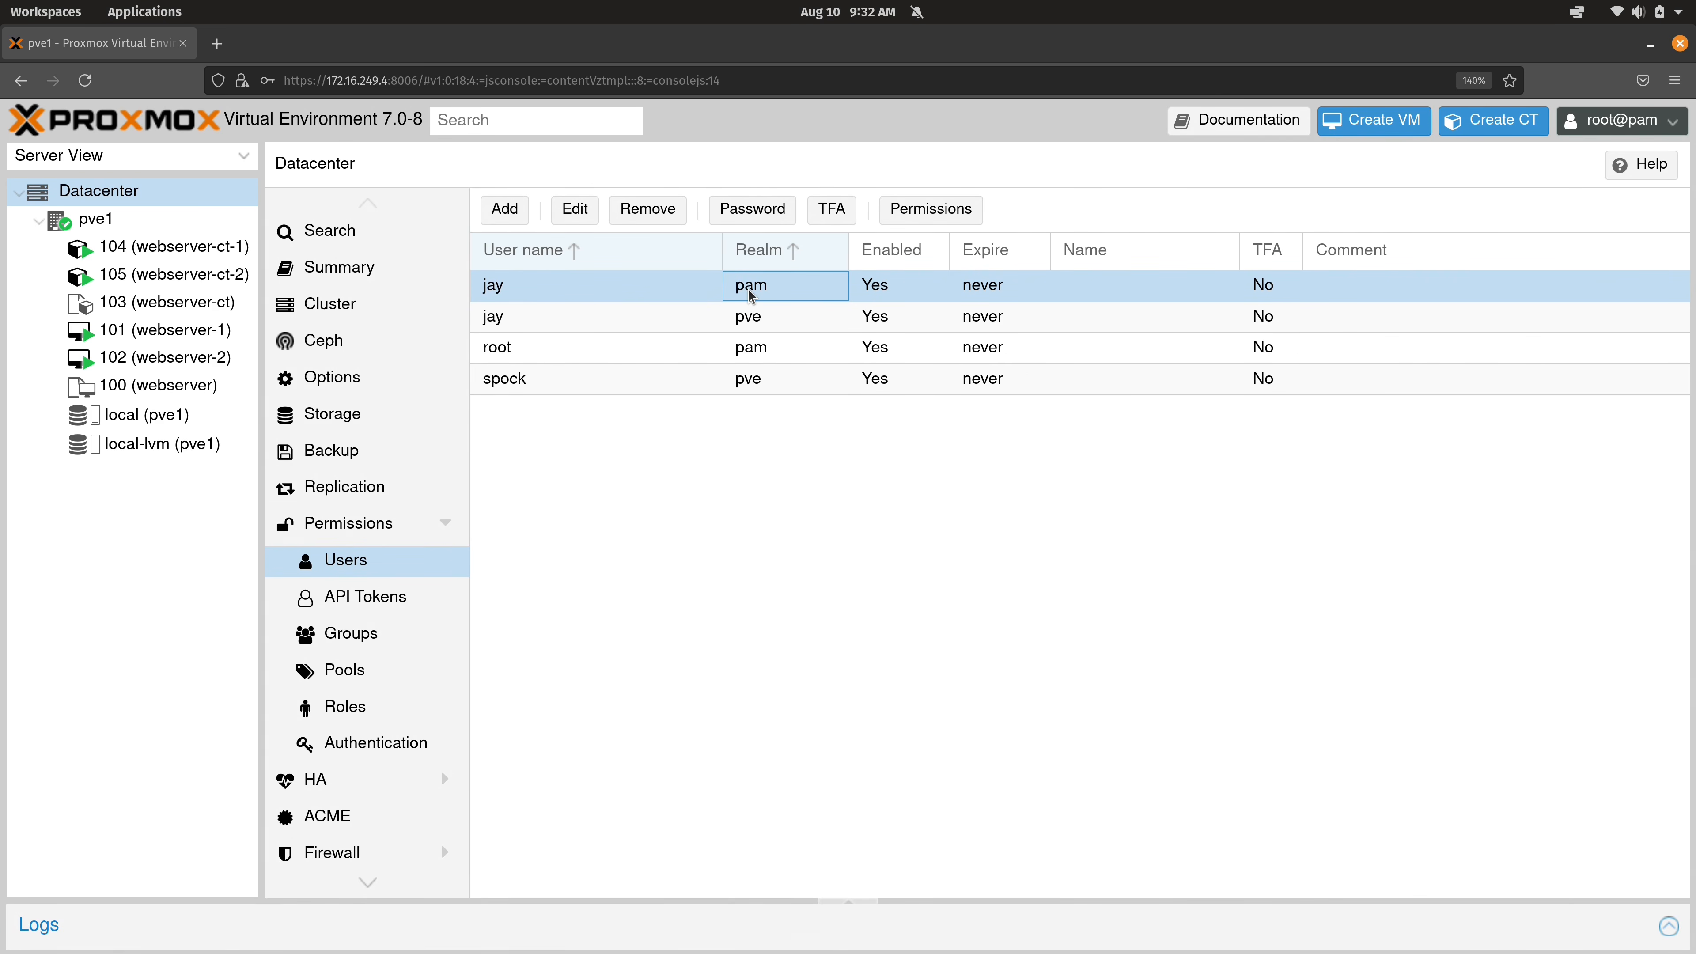
{"action": "left_click", "coordinate": [383, 563]}
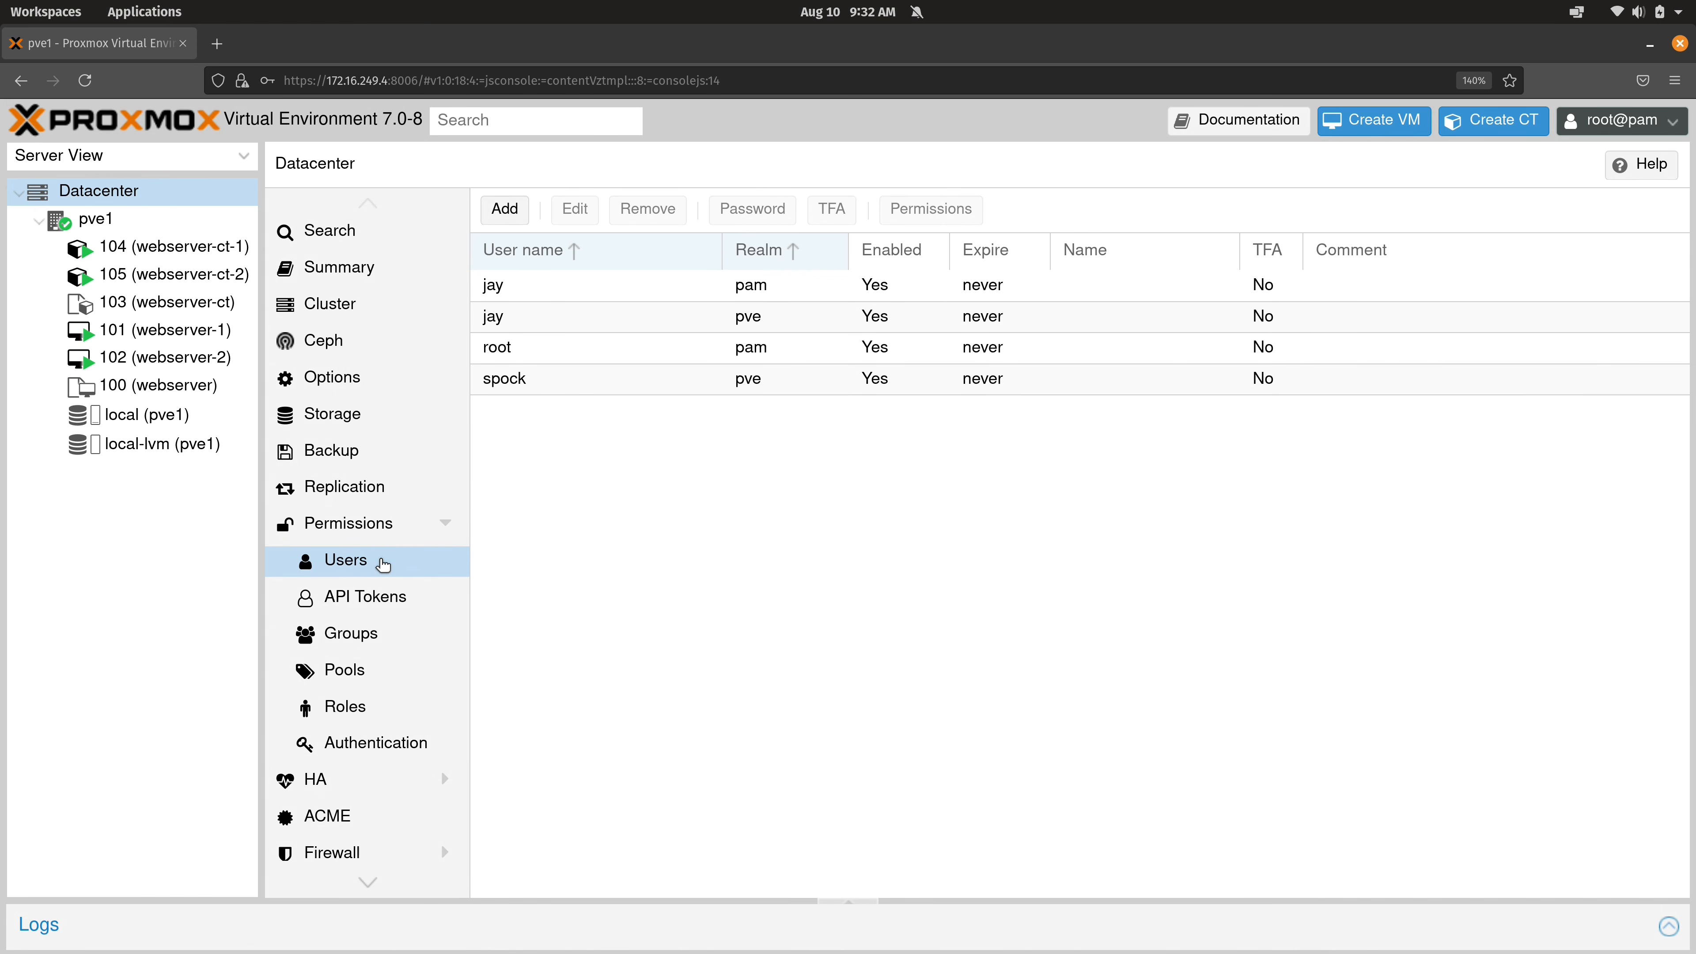
Create a group named admins, then bring up the still-empty Datacenter Permissions list.
{"action": "left_click", "coordinate": [368, 636]}
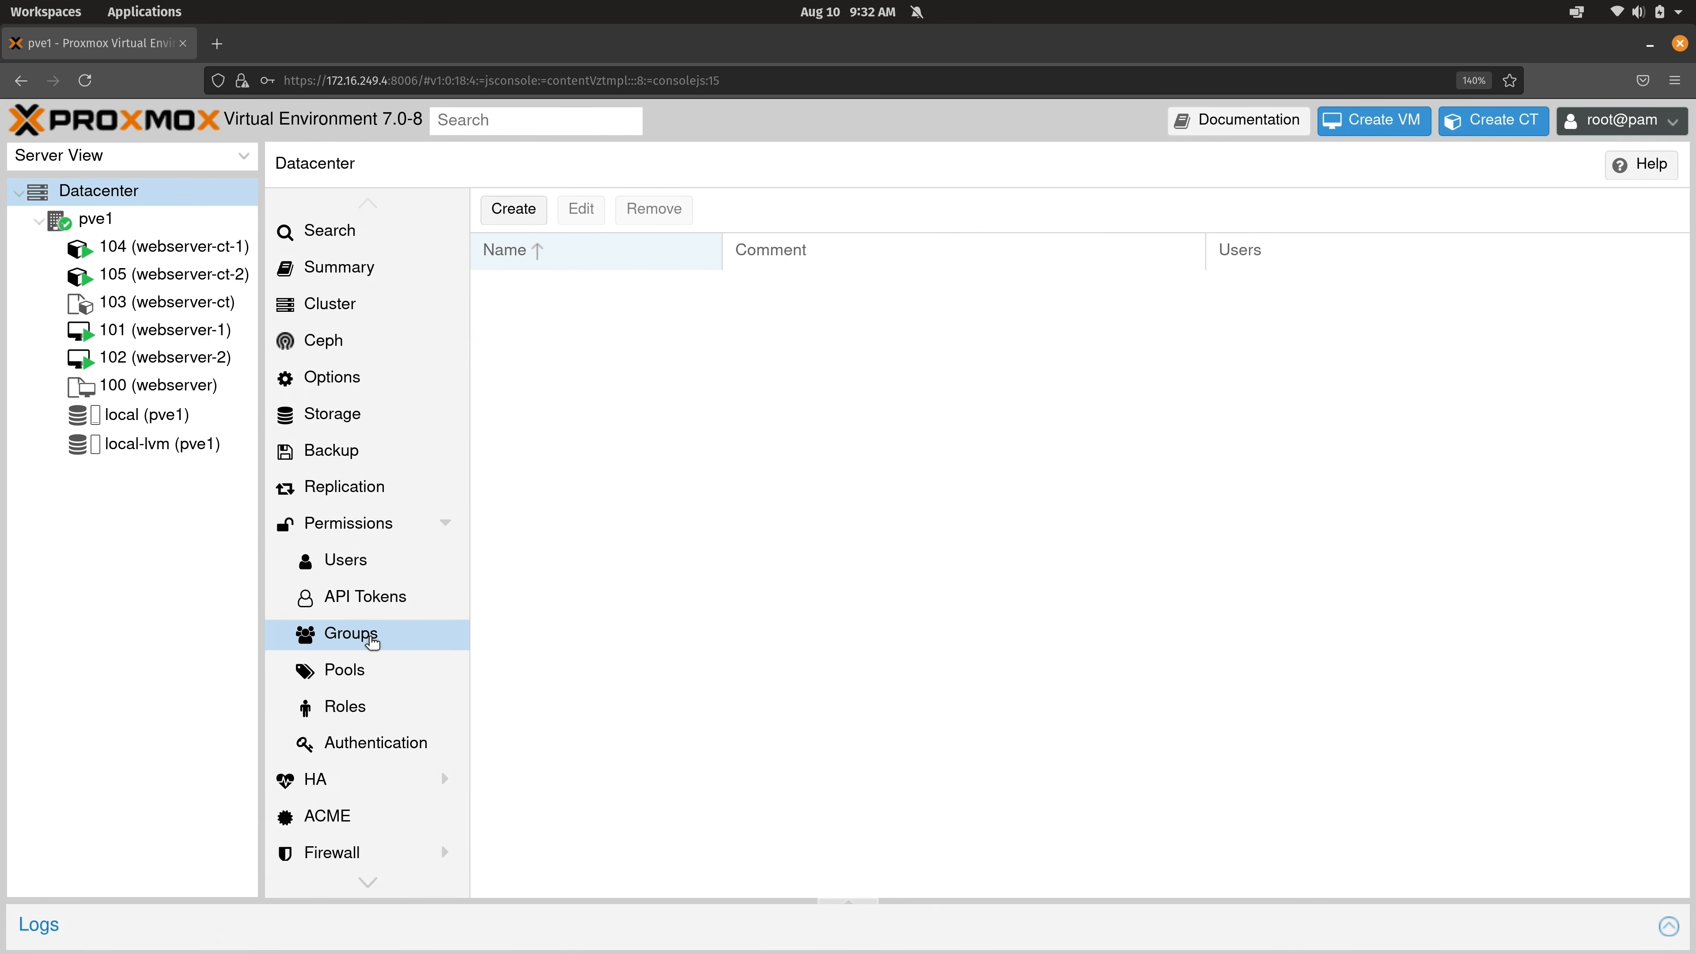
{"action": "left_click", "coordinate": [514, 210]}
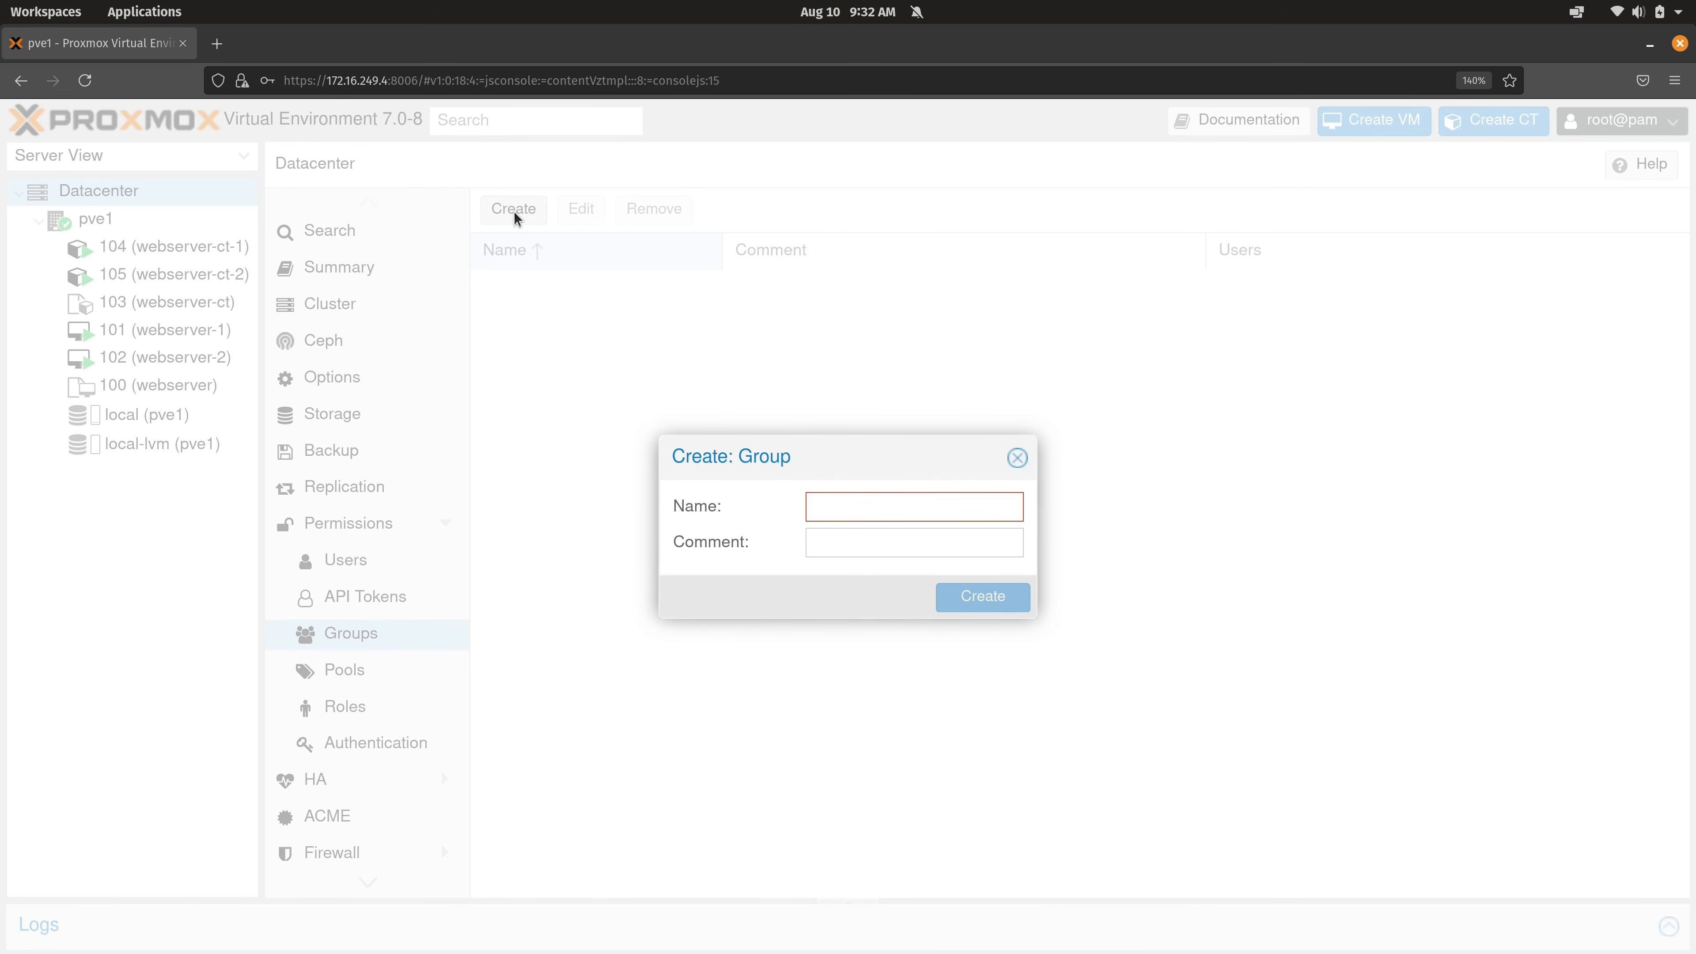
{"action": "type", "text": "admins"}
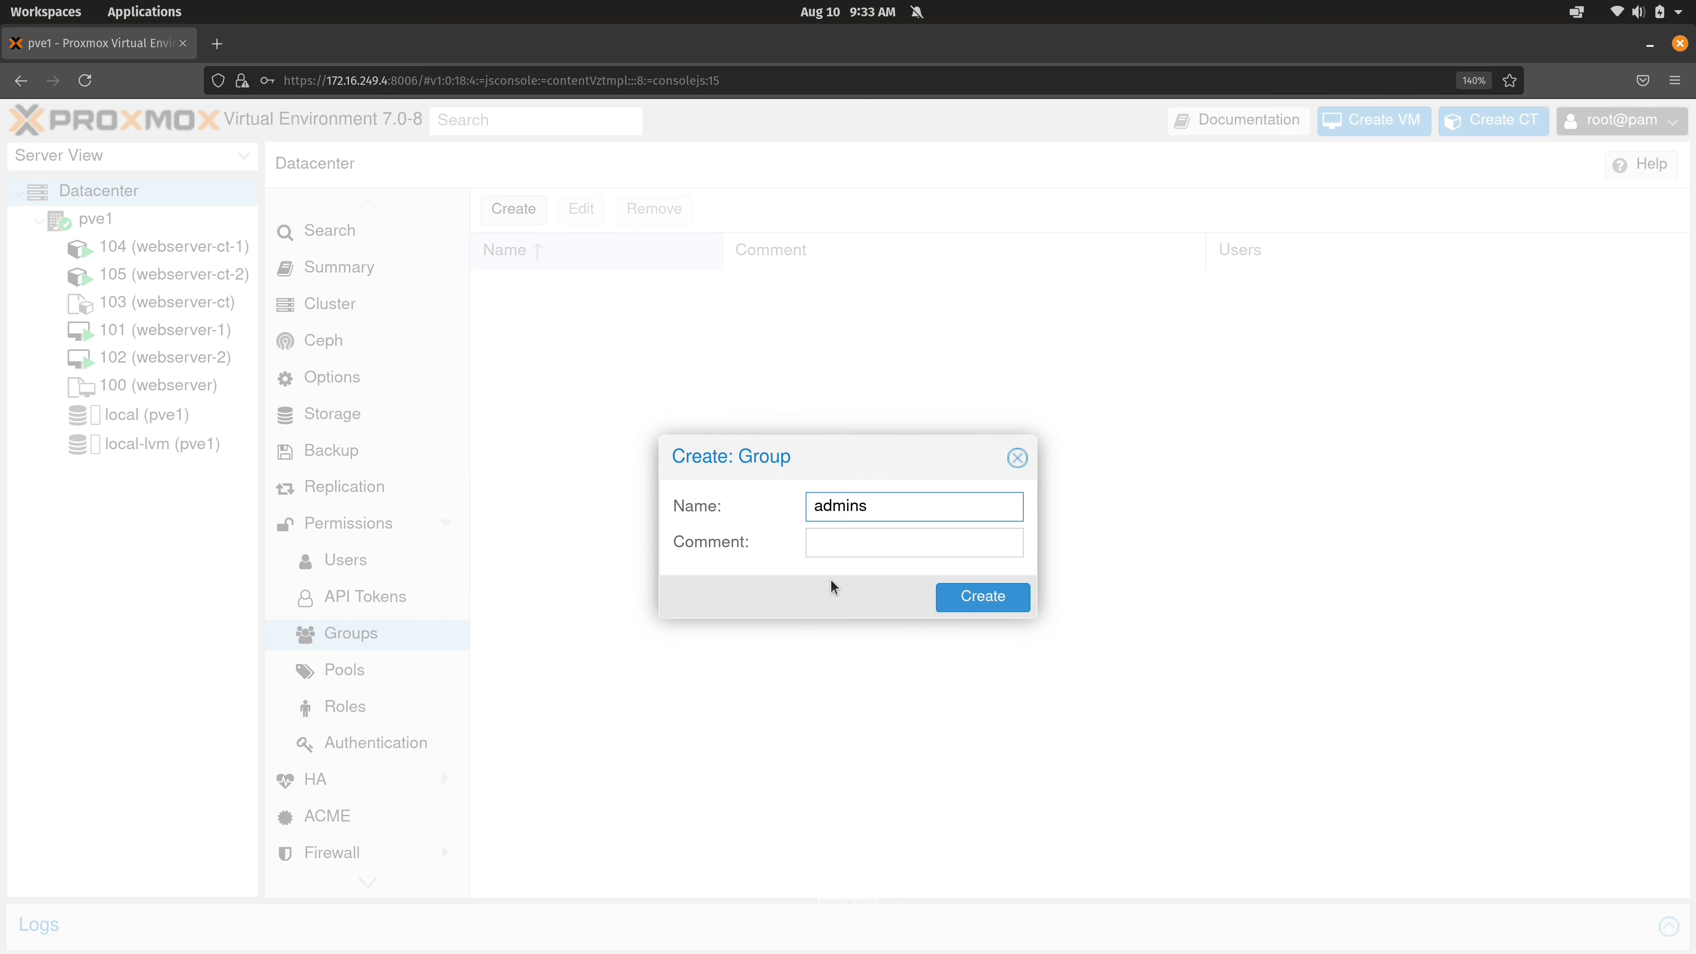
{"action": "left_click", "coordinate": [975, 595]}
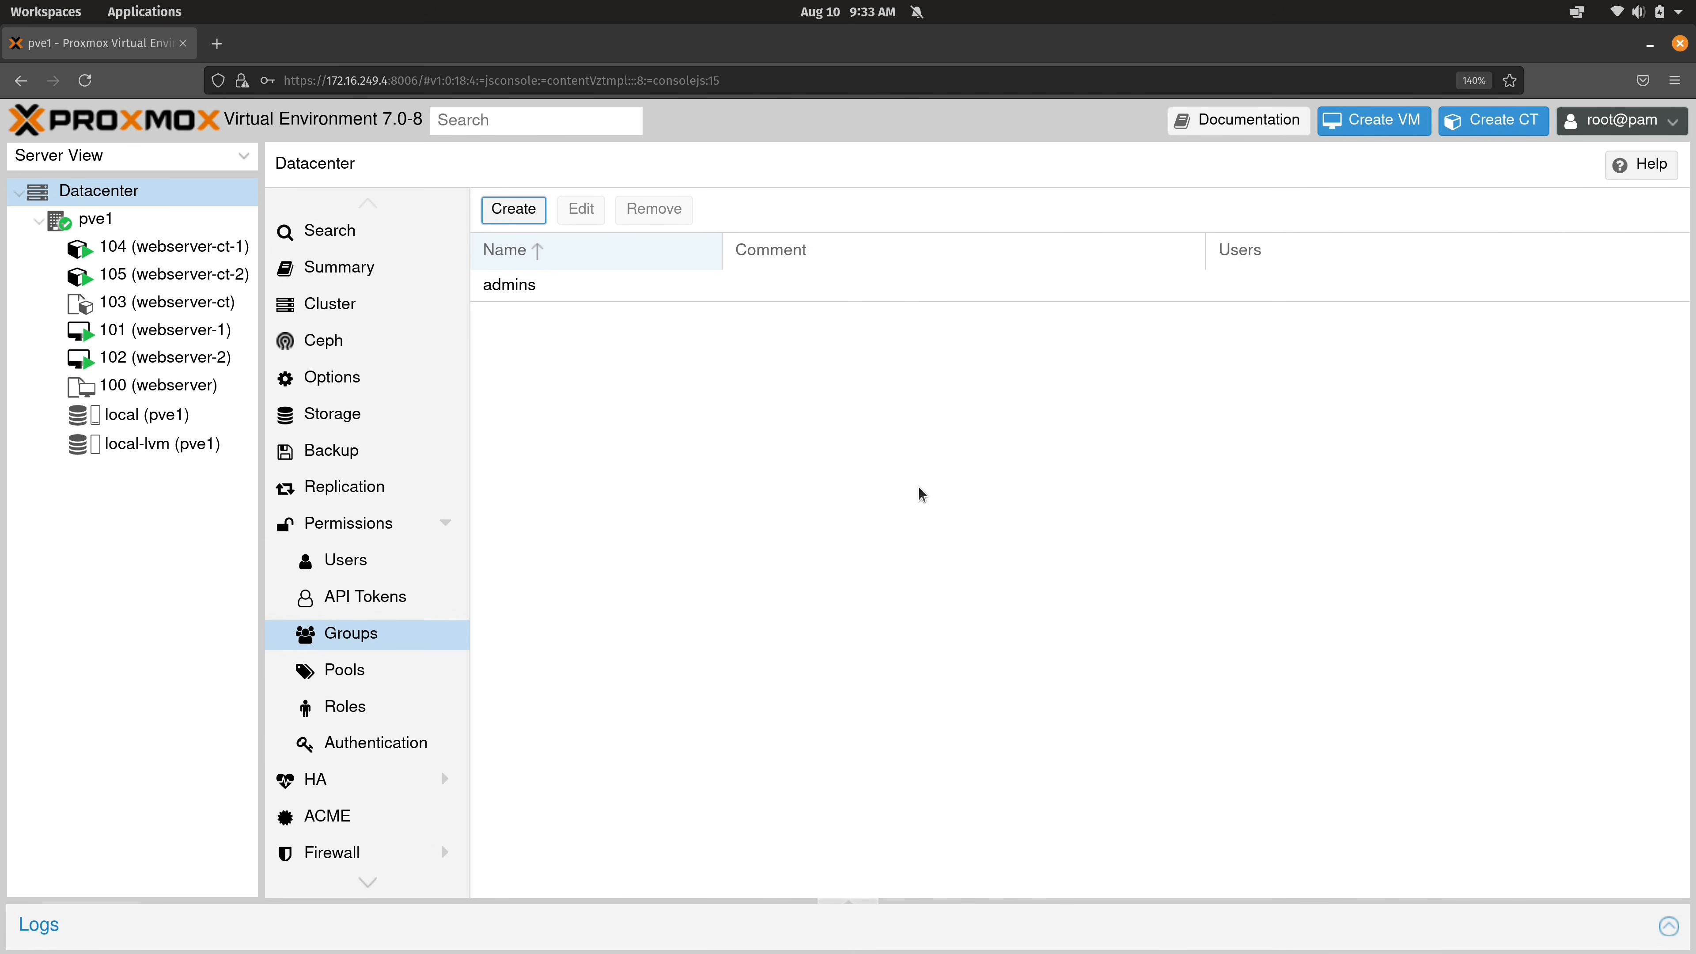
{"action": "left_click", "coordinate": [755, 297]}
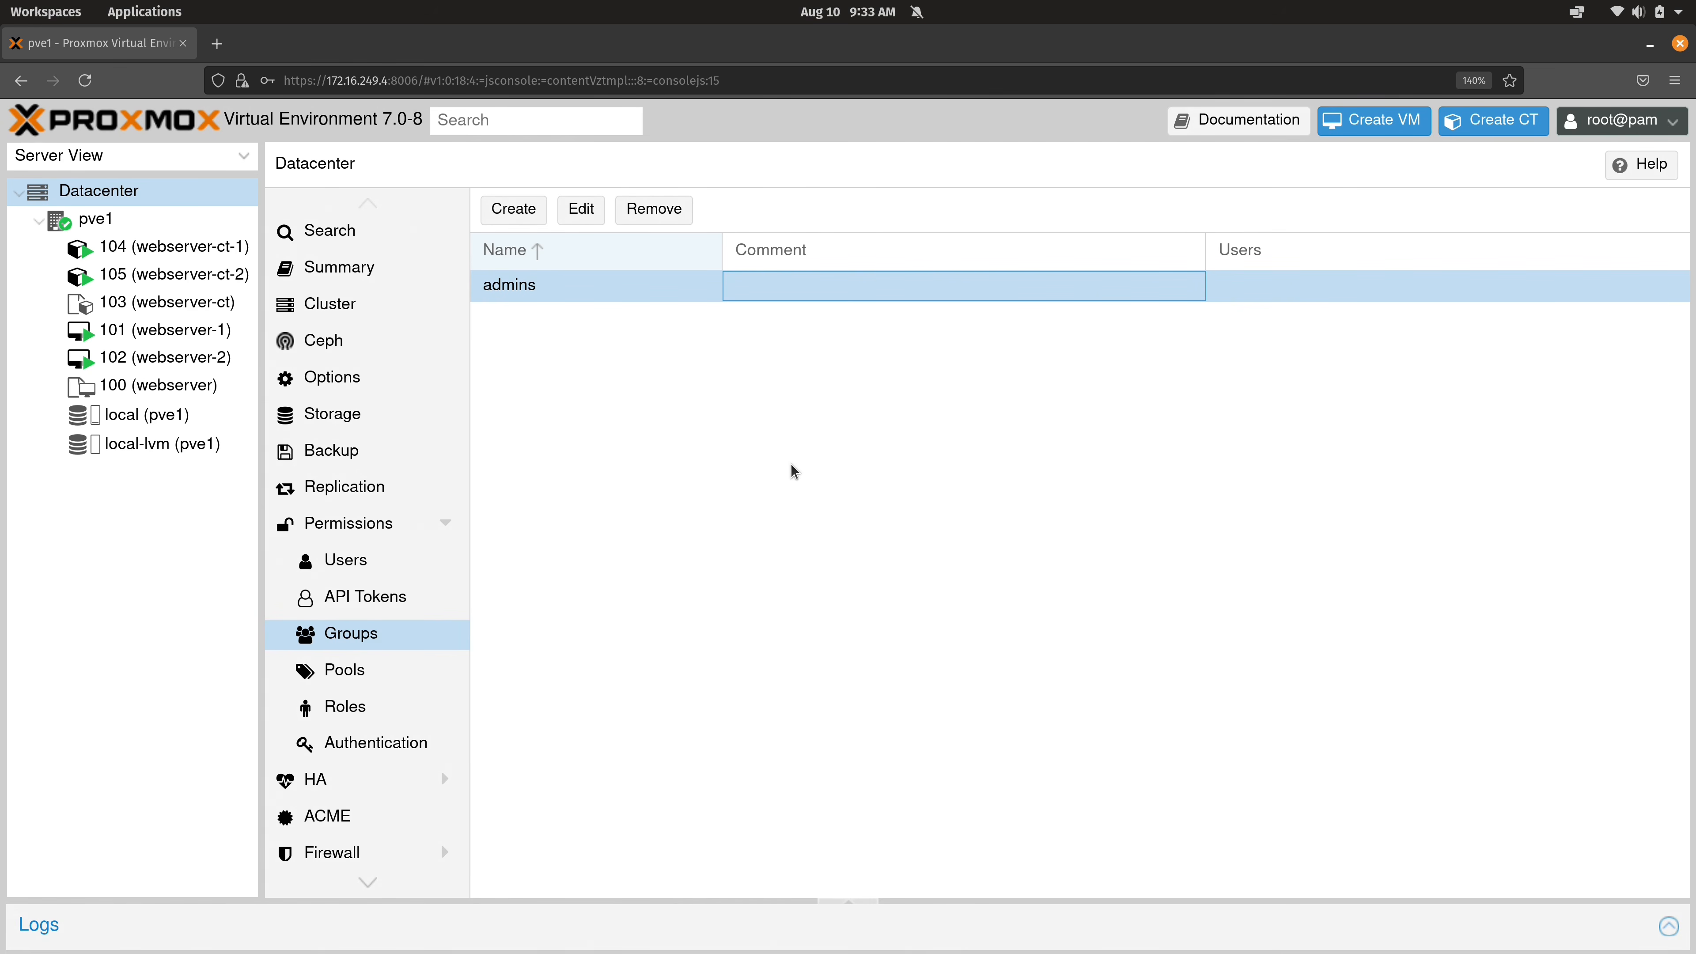
{"action": "left_click", "coordinate": [334, 525]}
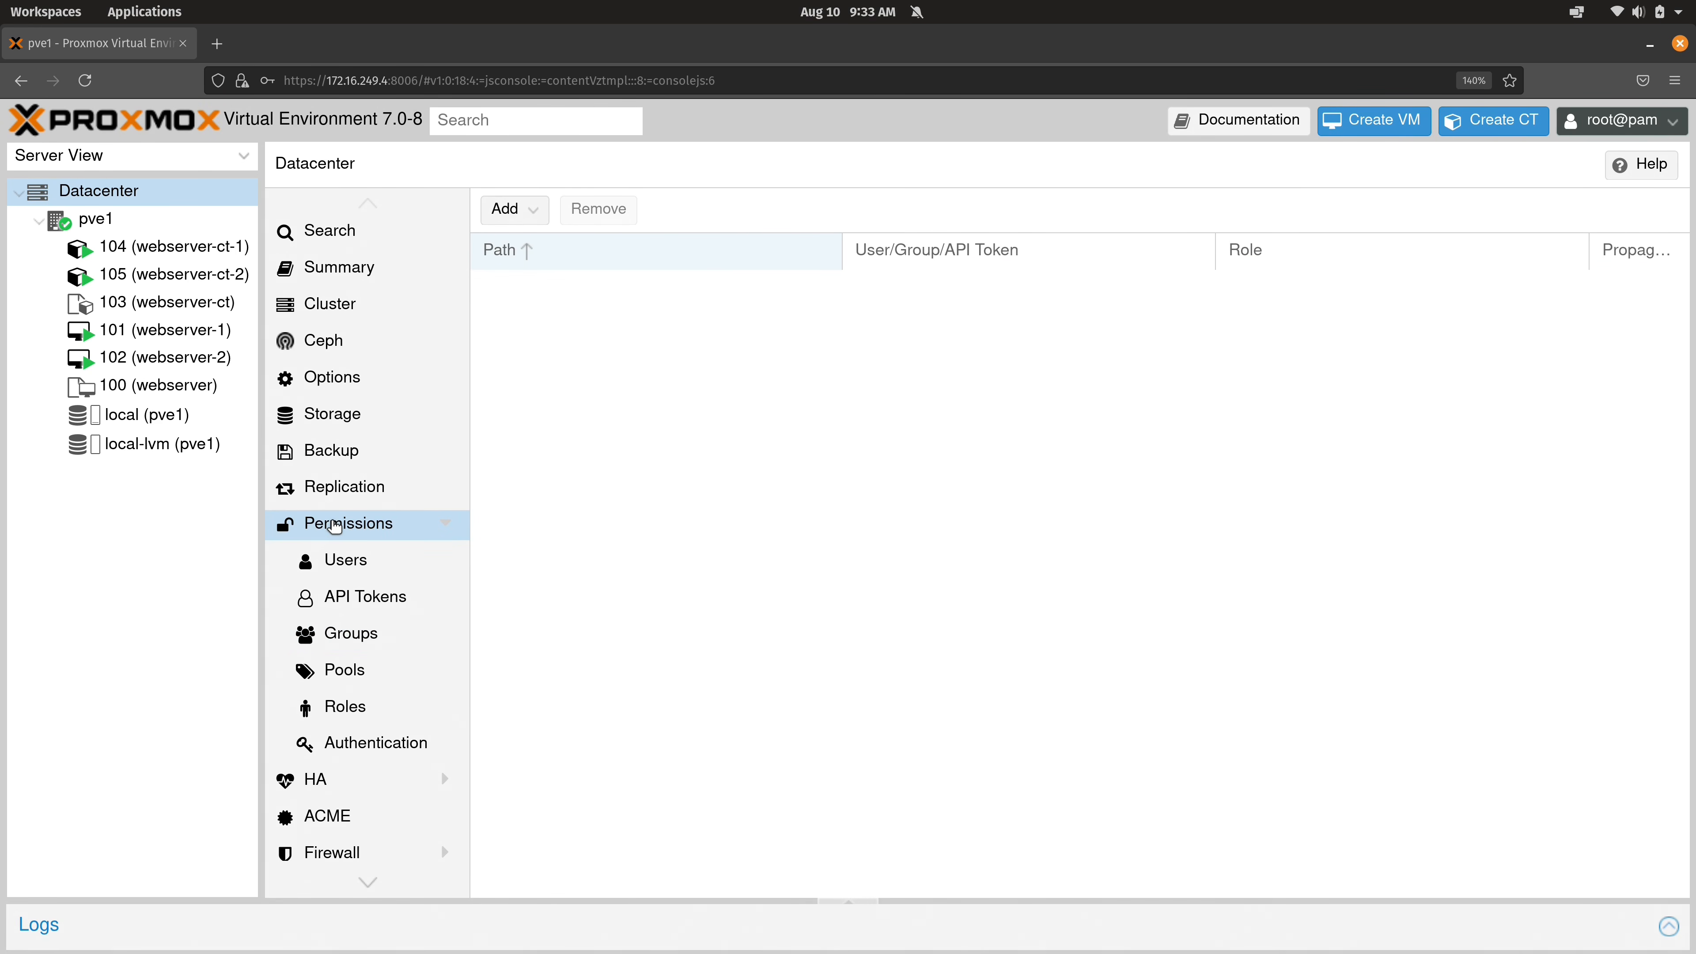
Add a group permission giving admins the Administrator role on path / with propagation.
{"action": "left_click", "coordinate": [516, 214]}
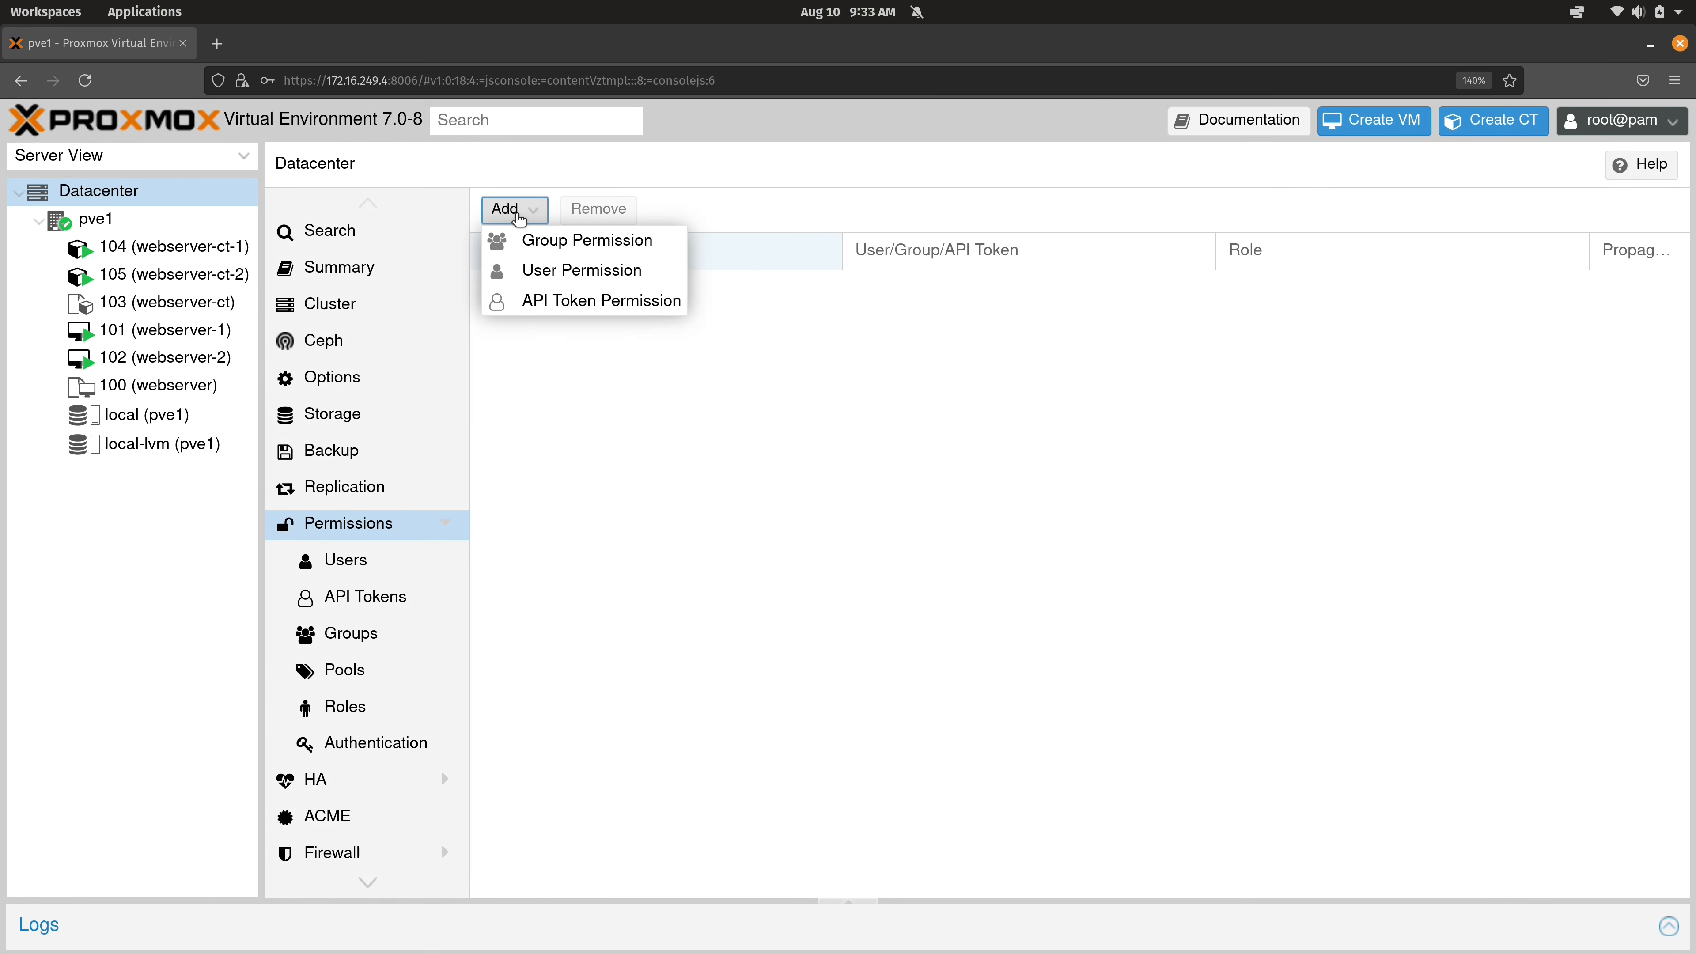
{"action": "left_click", "coordinate": [628, 242]}
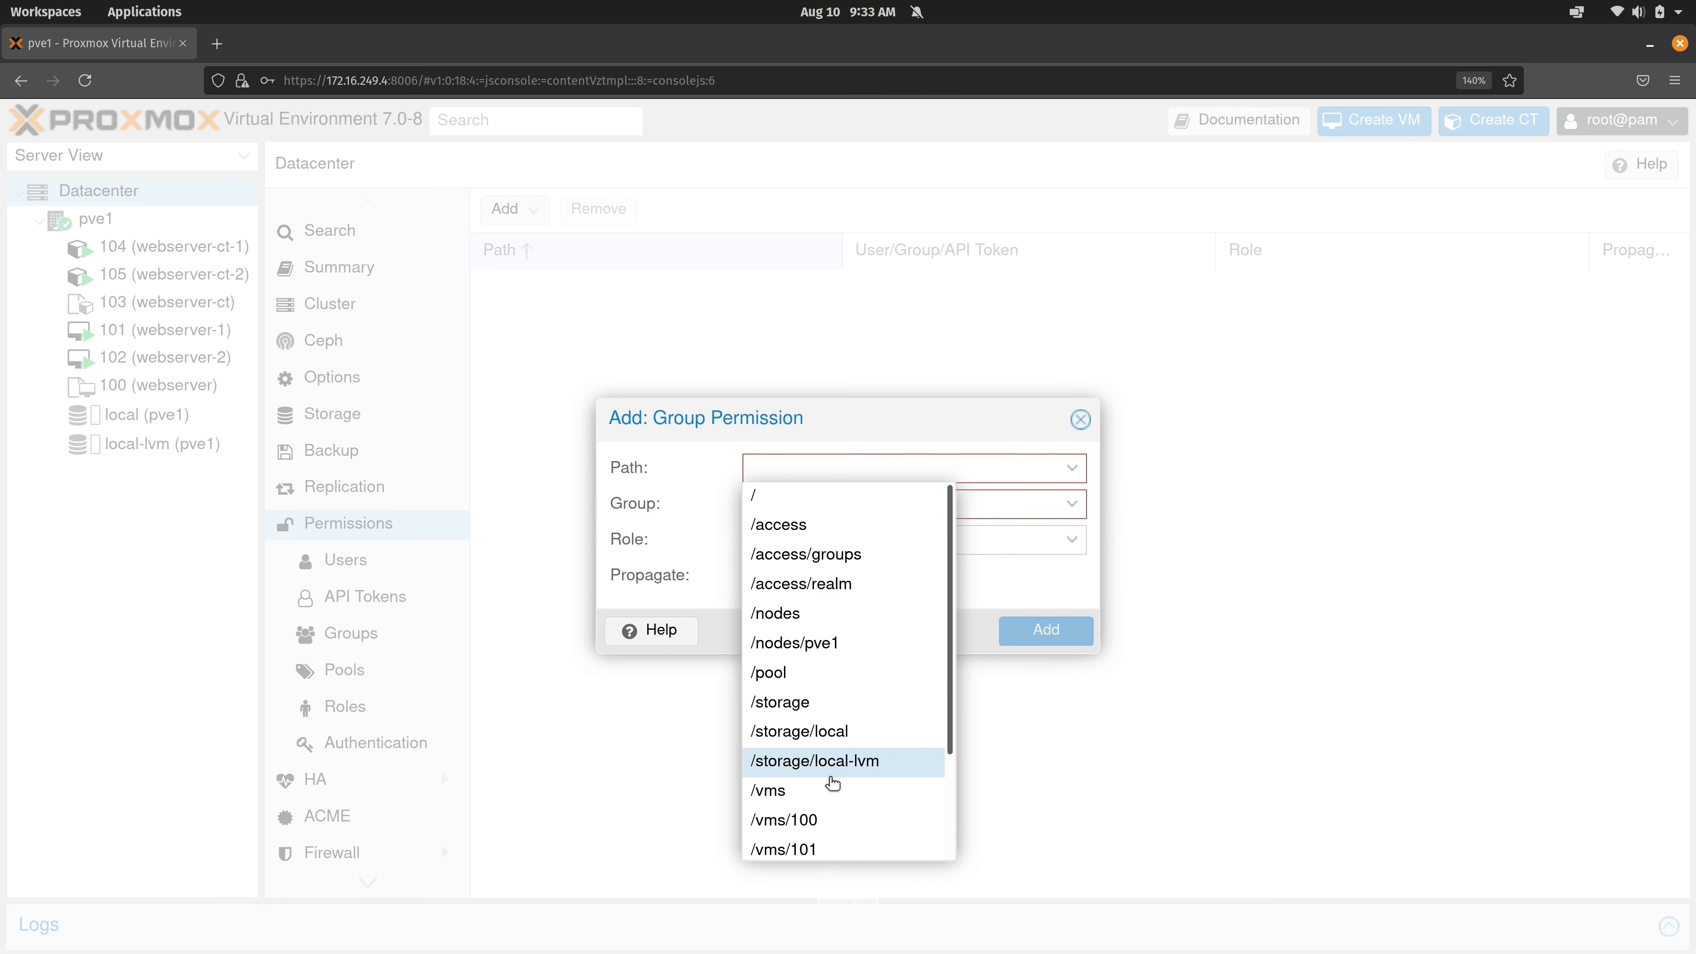
{"action": "scroll", "coordinate": [801, 782], "scroll_direction": "down", "scroll_amount": 2}
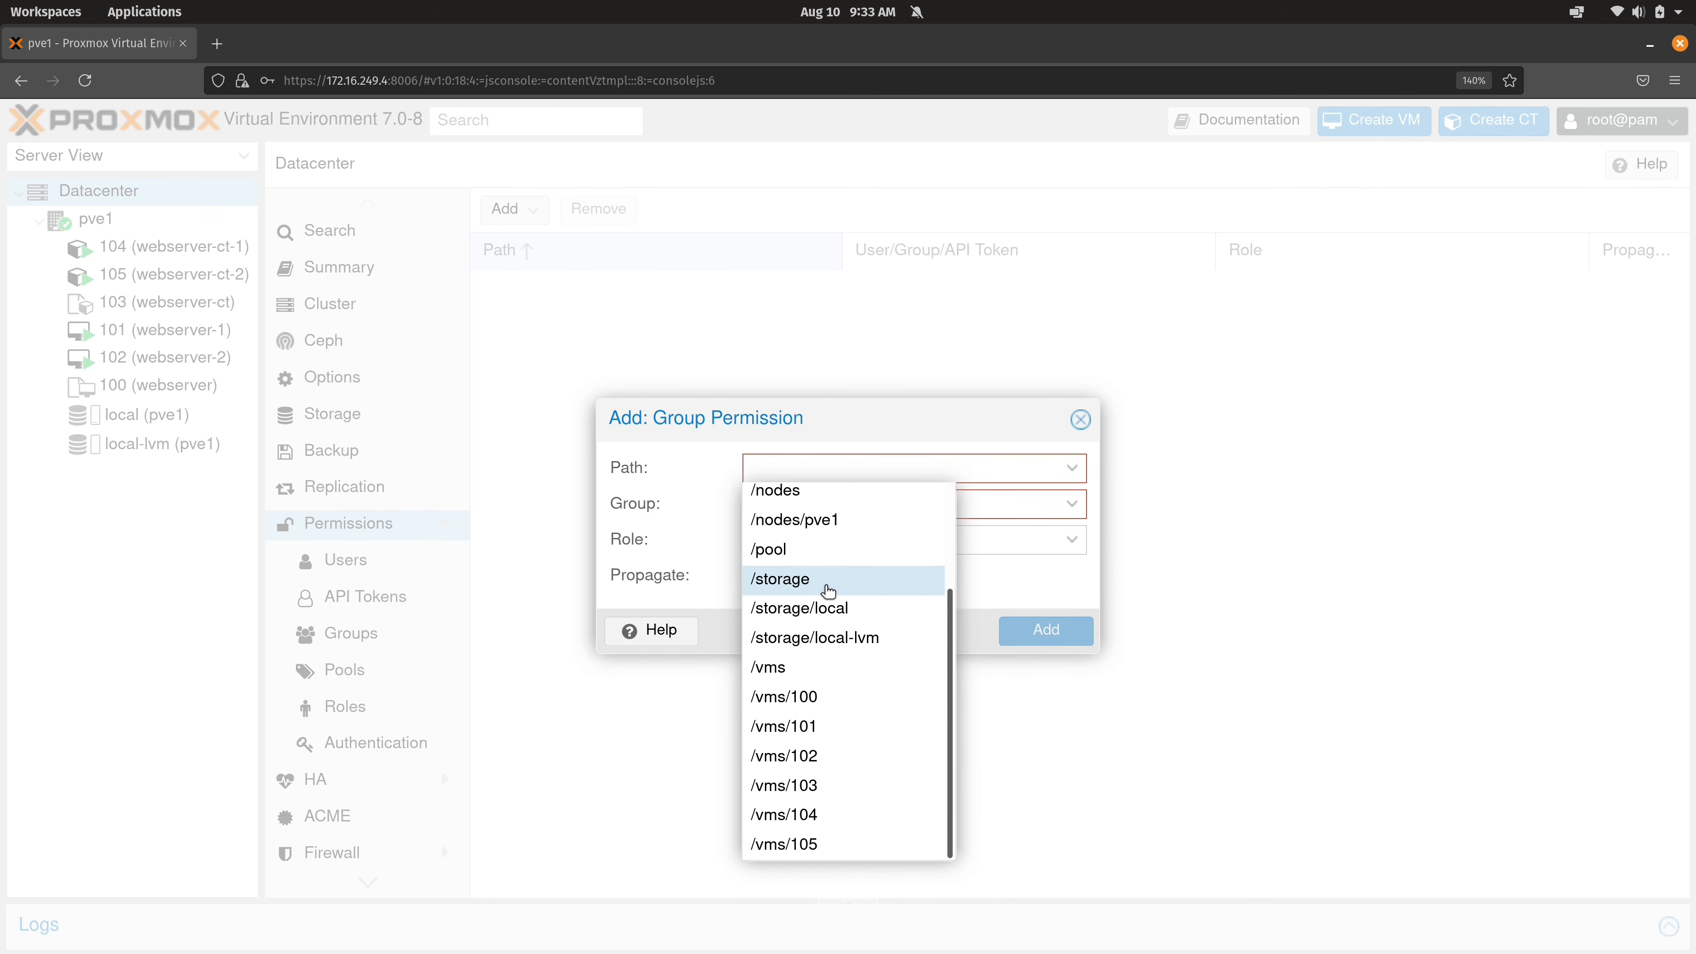
{"action": "scroll", "coordinate": [829, 592], "scroll_direction": "up", "scroll_amount": 2}
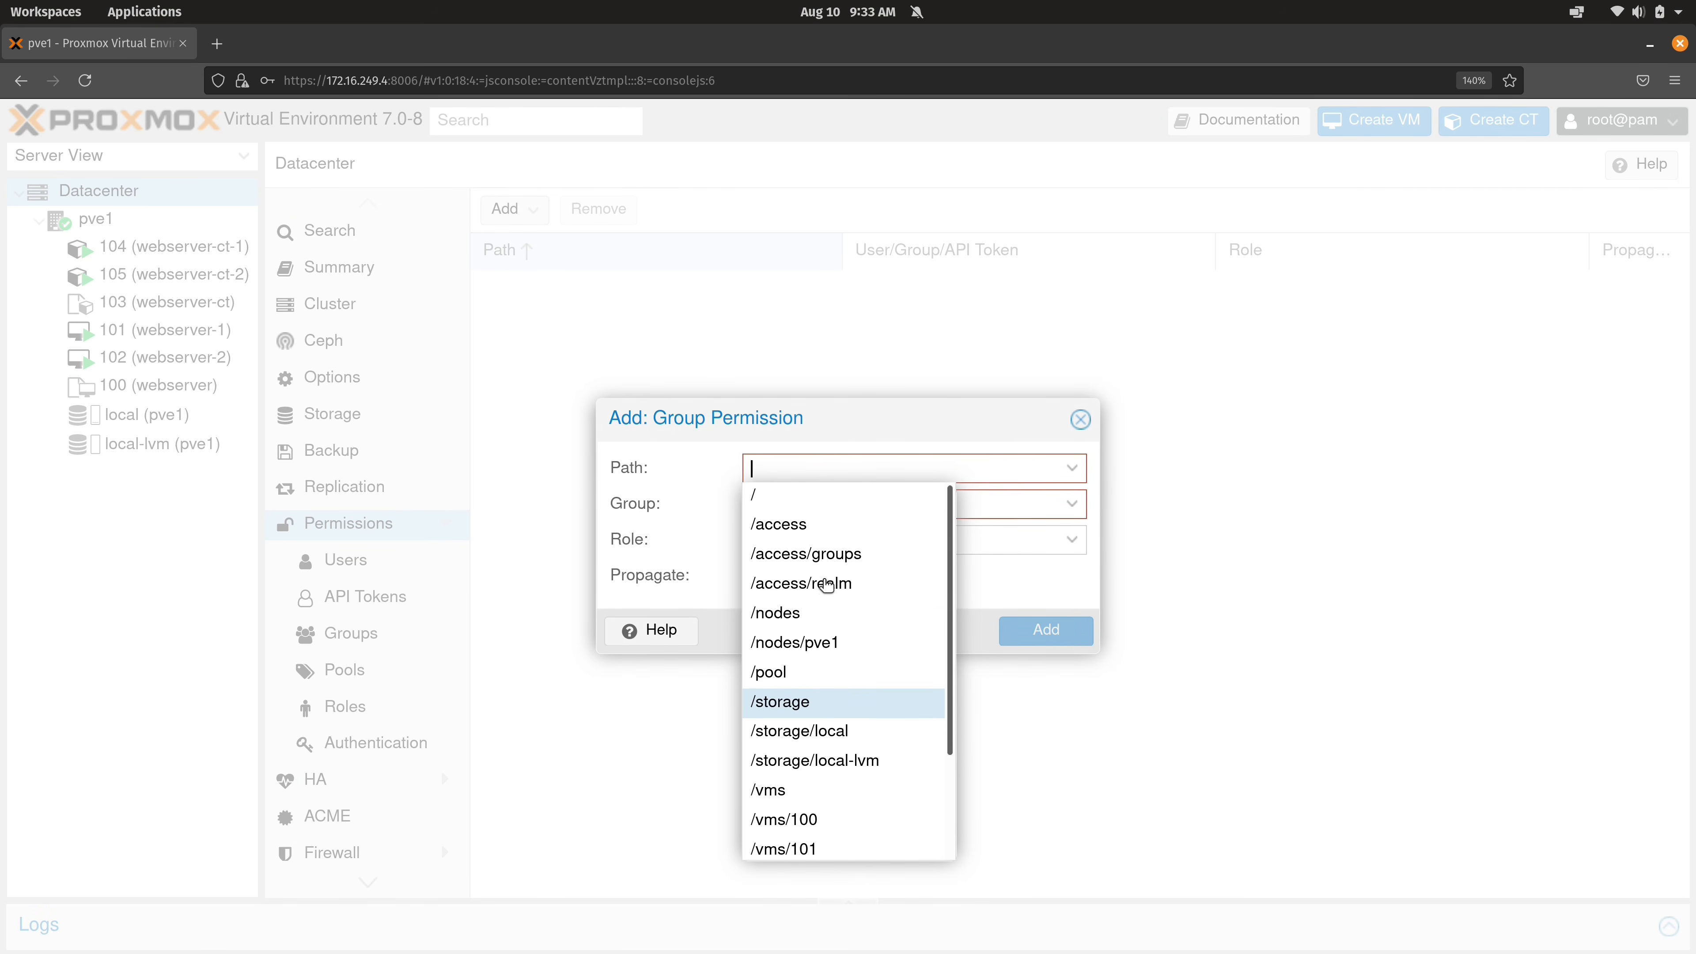
{"action": "left_click", "coordinate": [776, 504]}
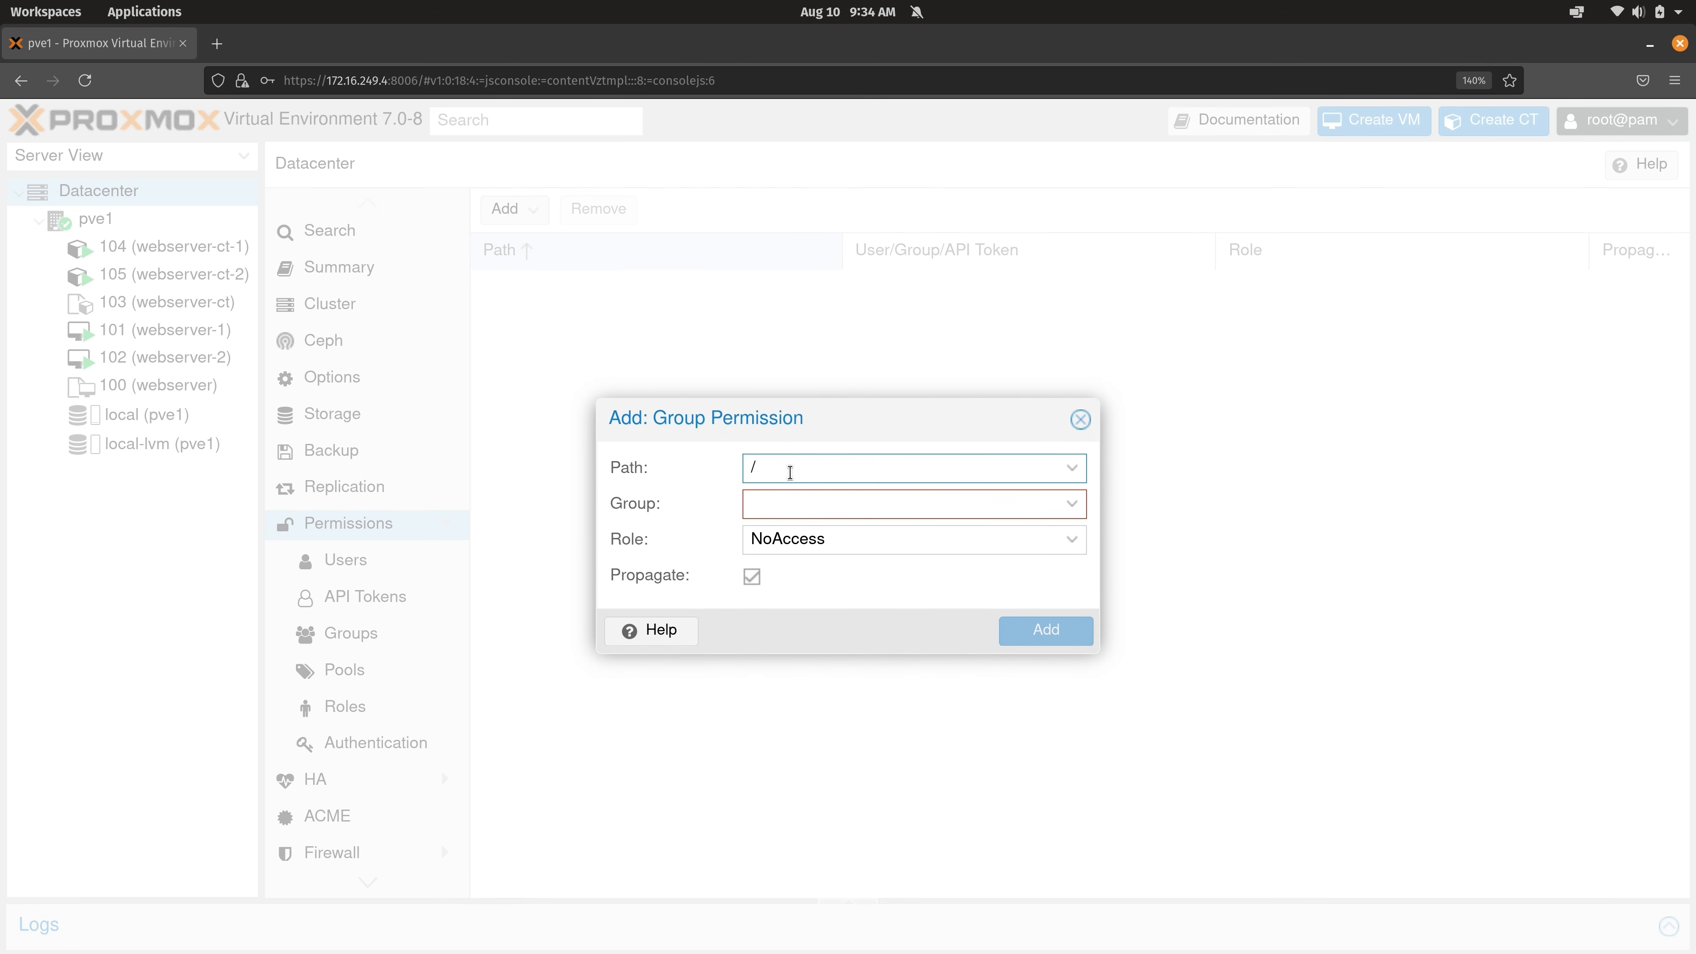
{"action": "left_click", "coordinate": [1073, 508]}
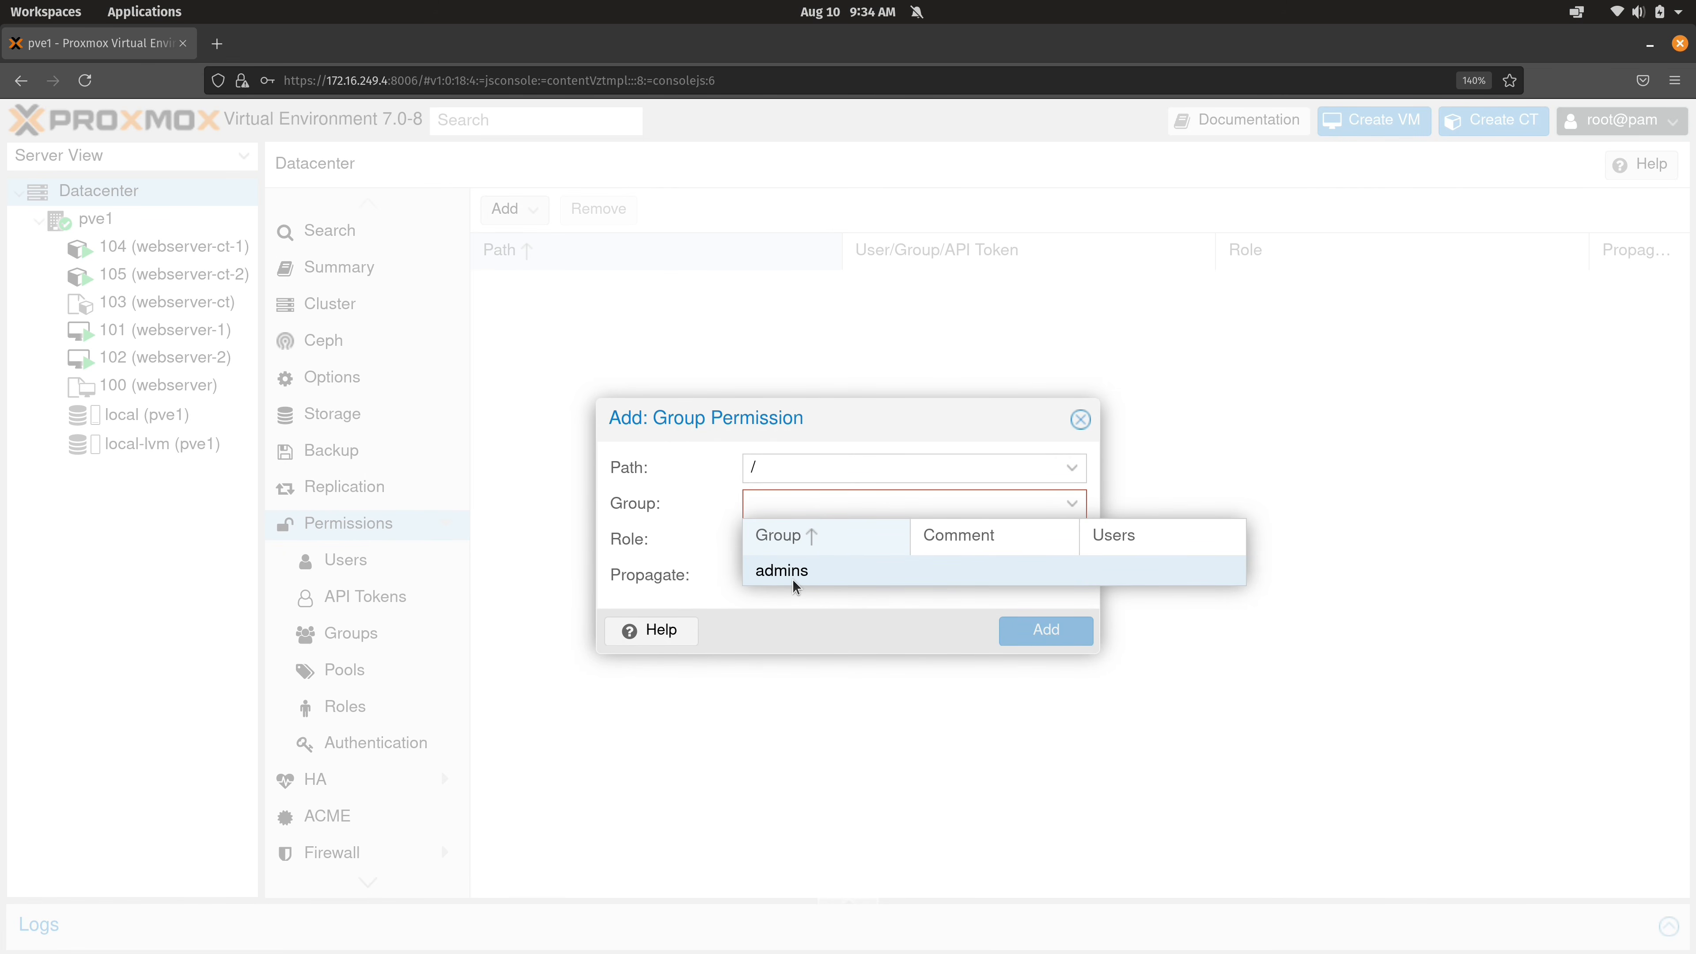
{"action": "left_click", "coordinate": [811, 575]}
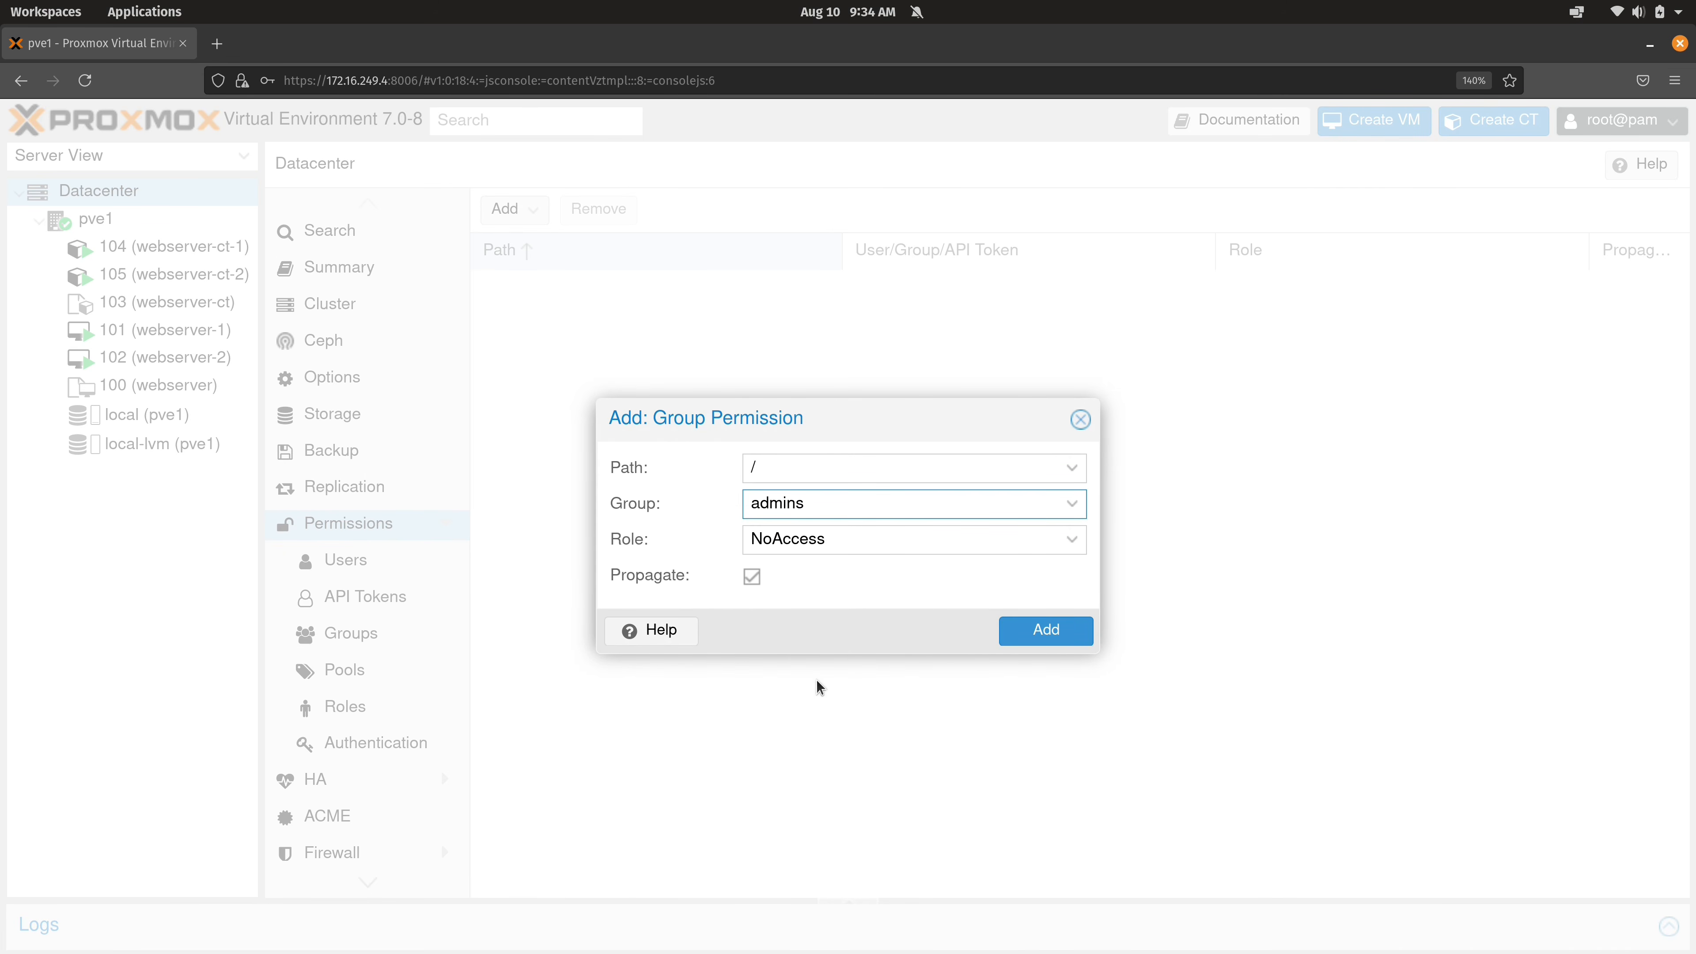
{"action": "left_click", "coordinate": [1073, 546]}
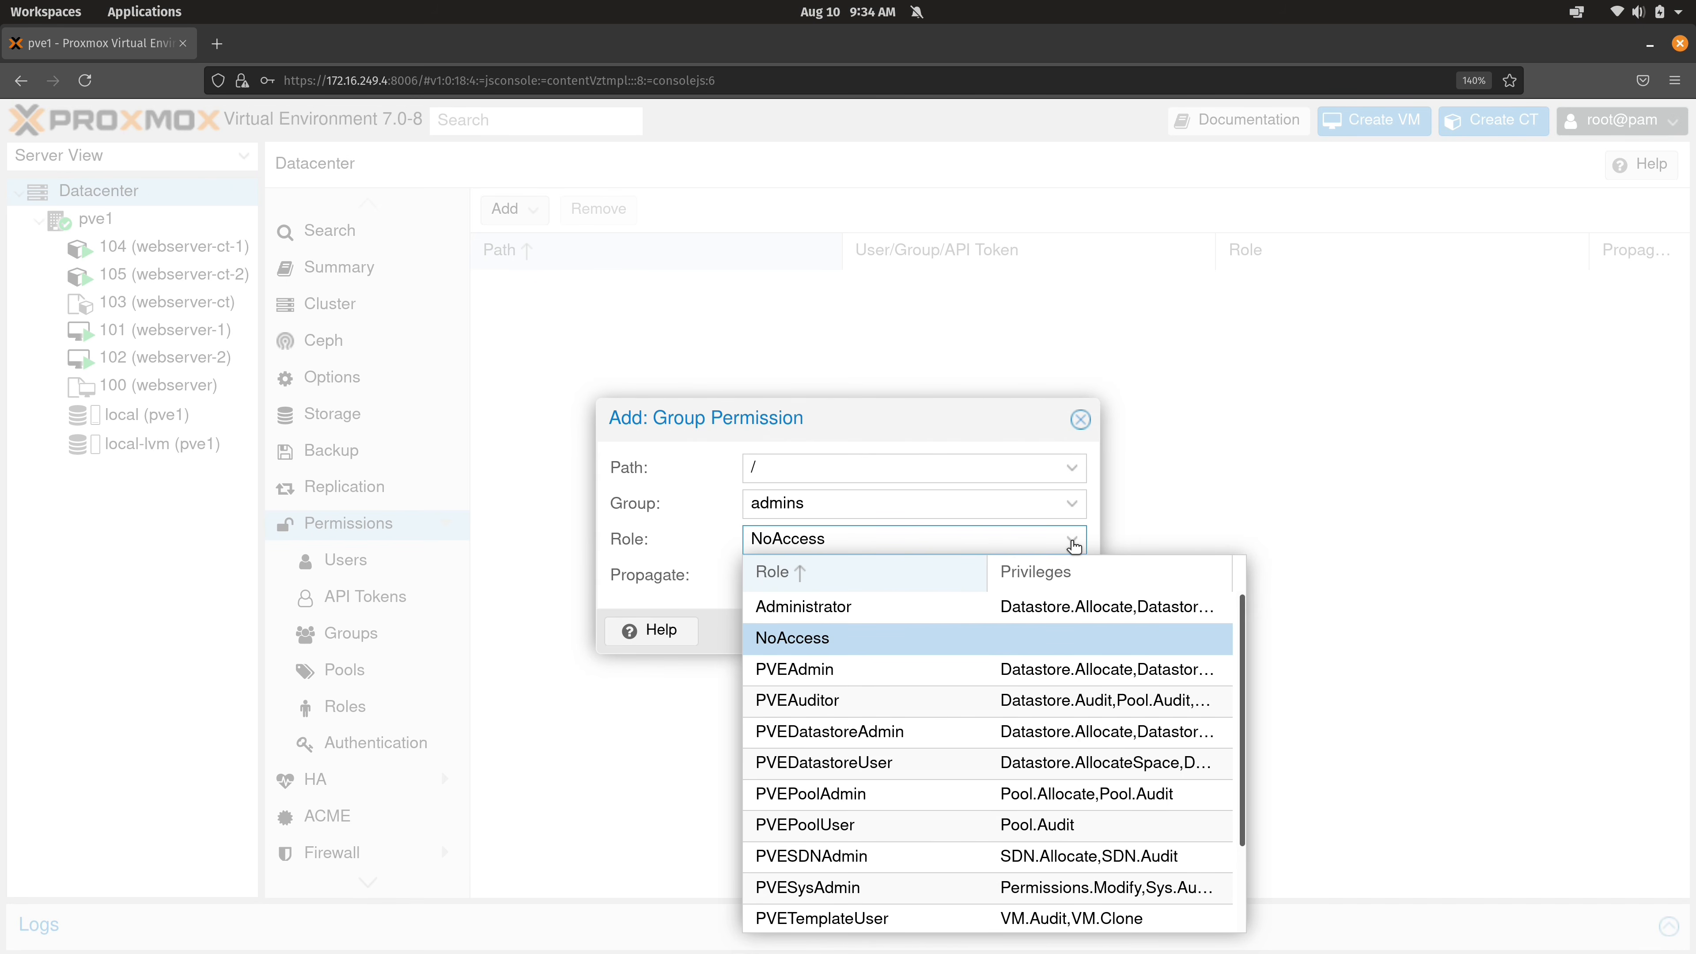
{"action": "left_click", "coordinate": [900, 609]}
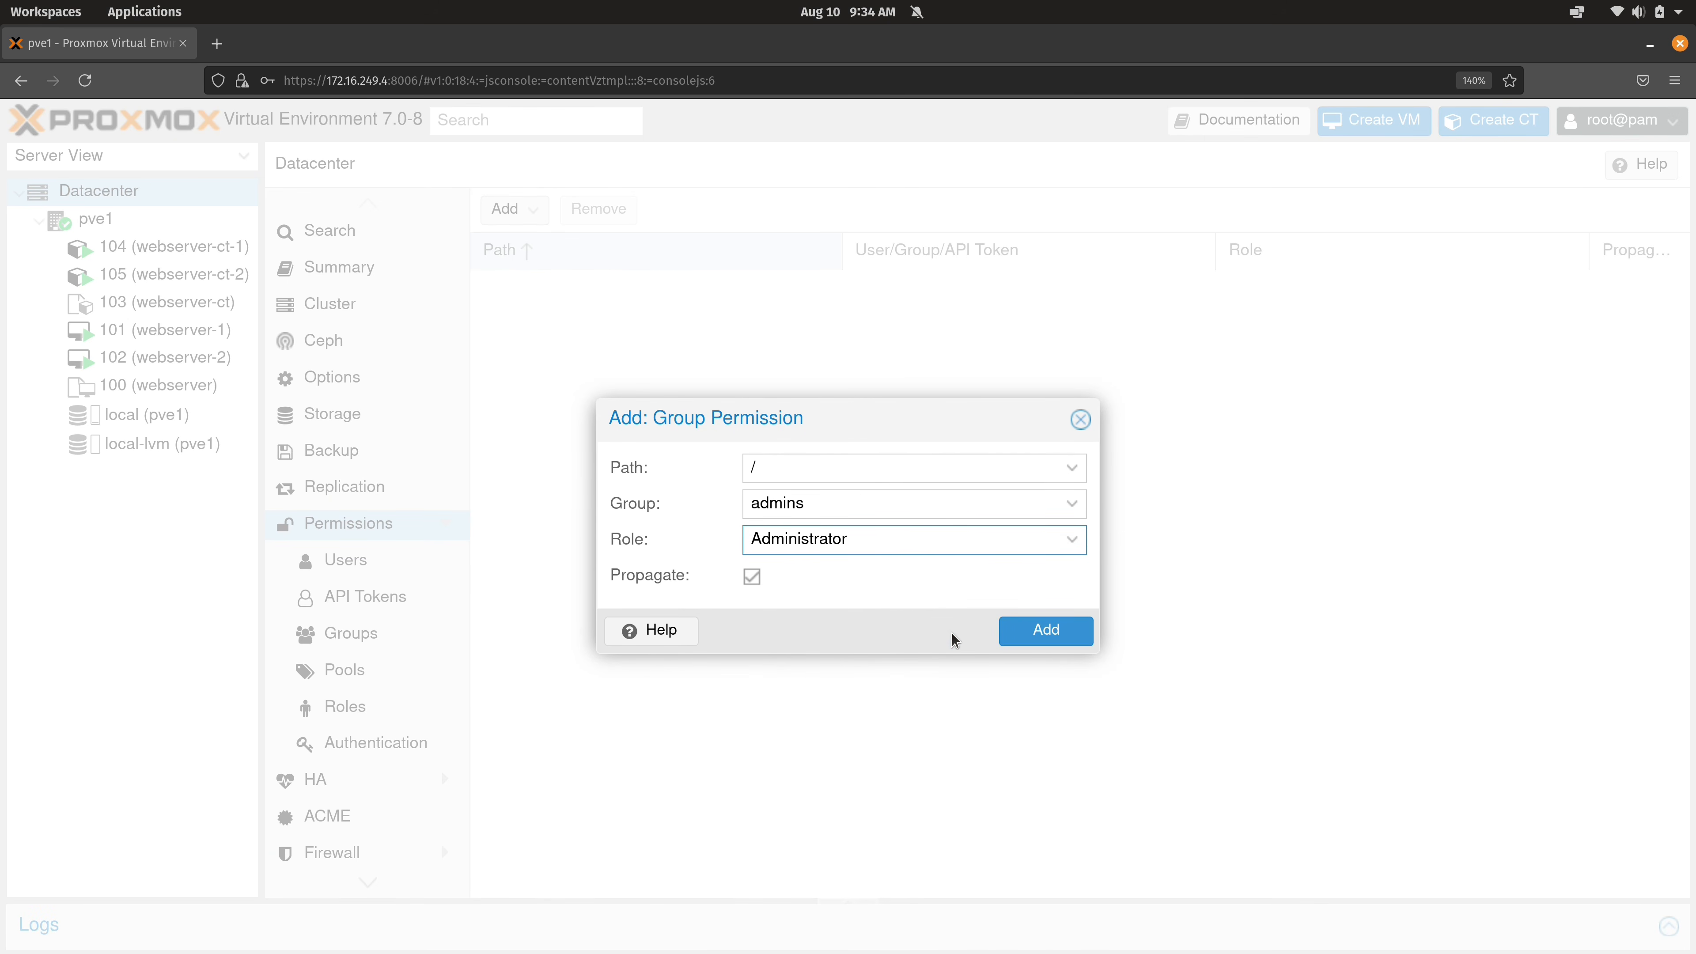
{"action": "left_click", "coordinate": [1047, 631]}
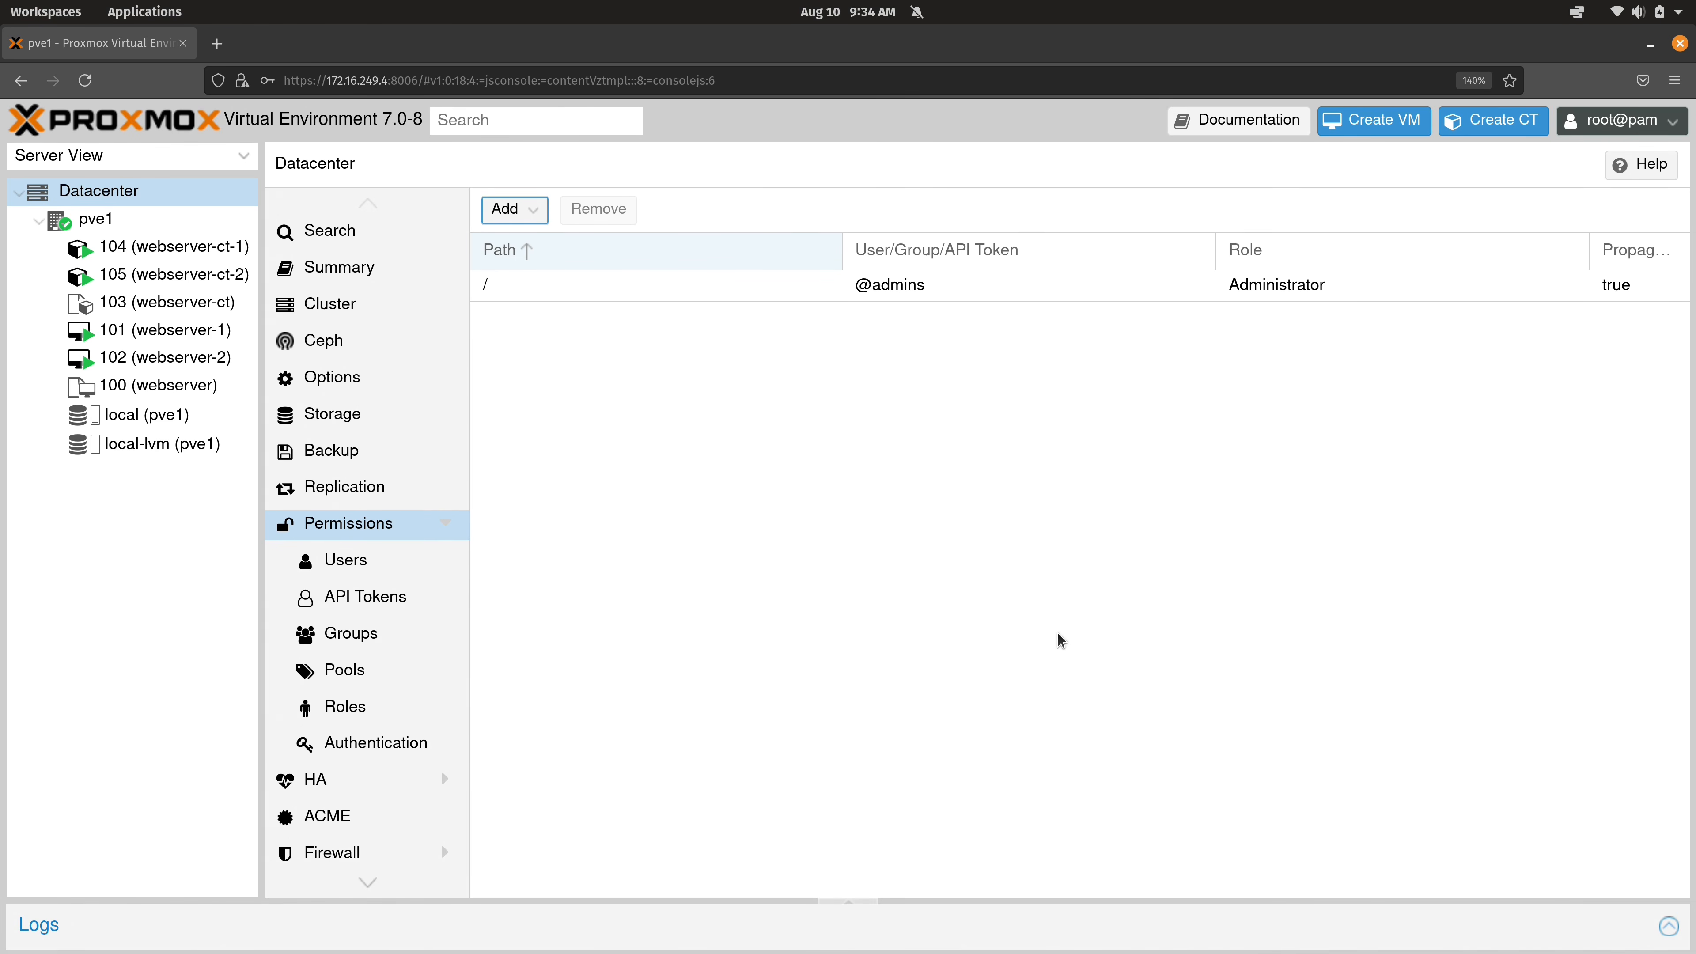
Inspect the Administrator, NoAccess and PVEUserAdmin role privileges, then return to the Groups list.
{"action": "left_click", "coordinate": [392, 704]}
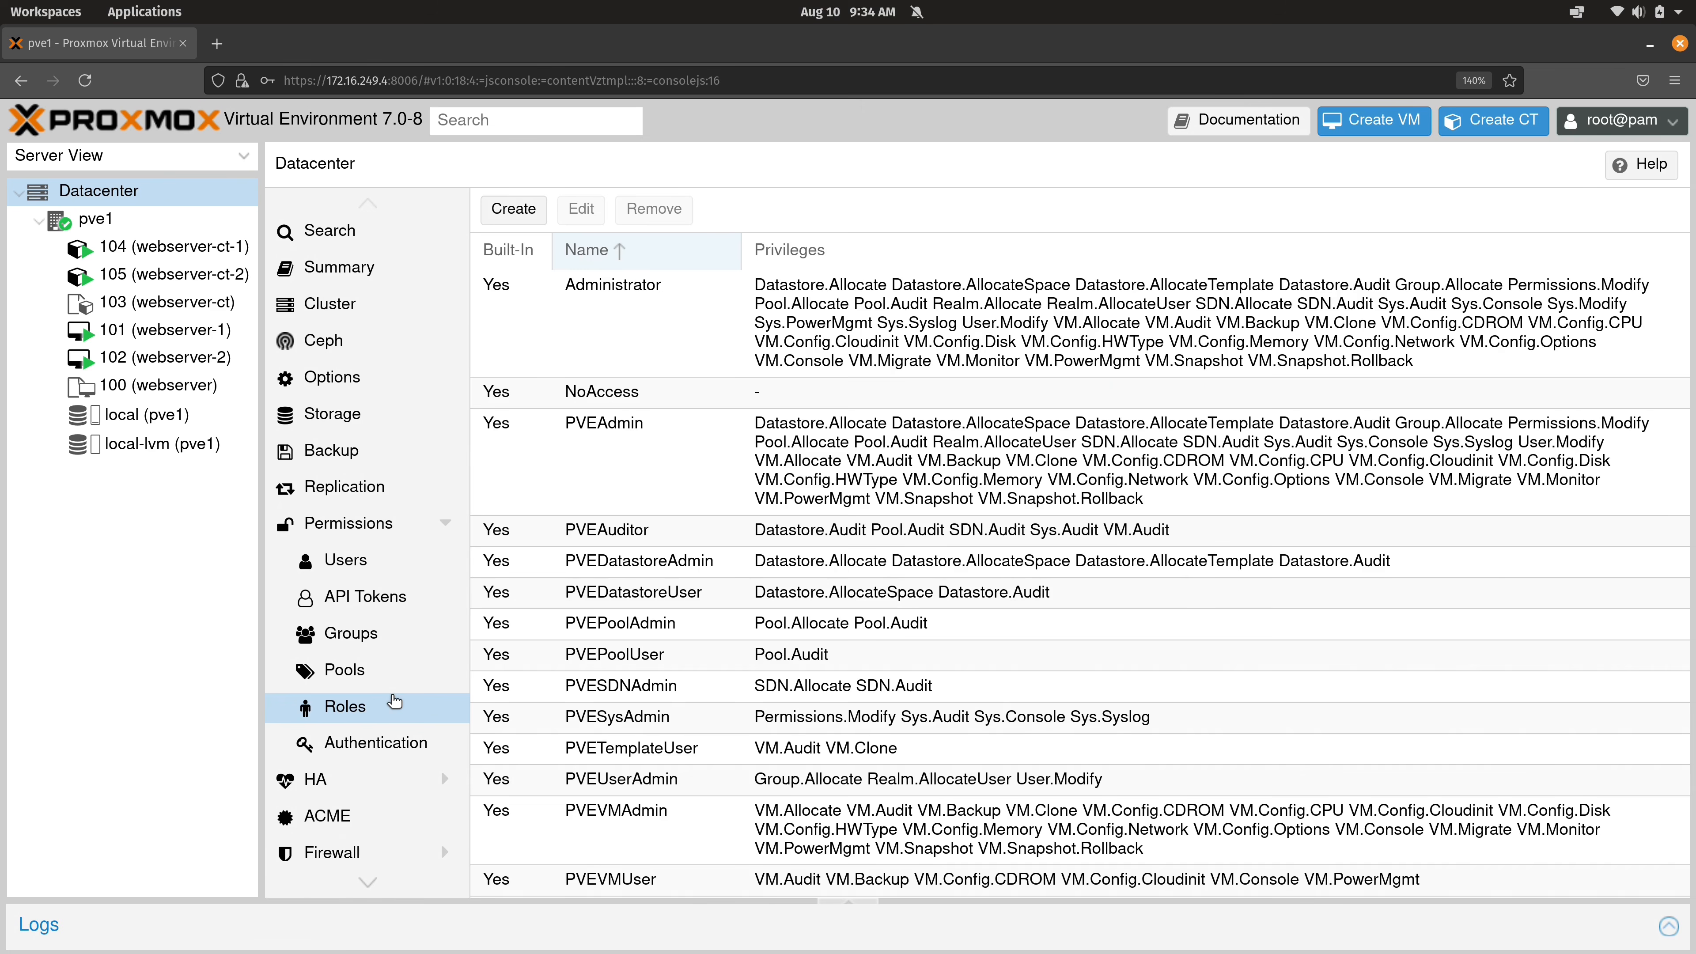
{"action": "left_click", "coordinate": [674, 317]}
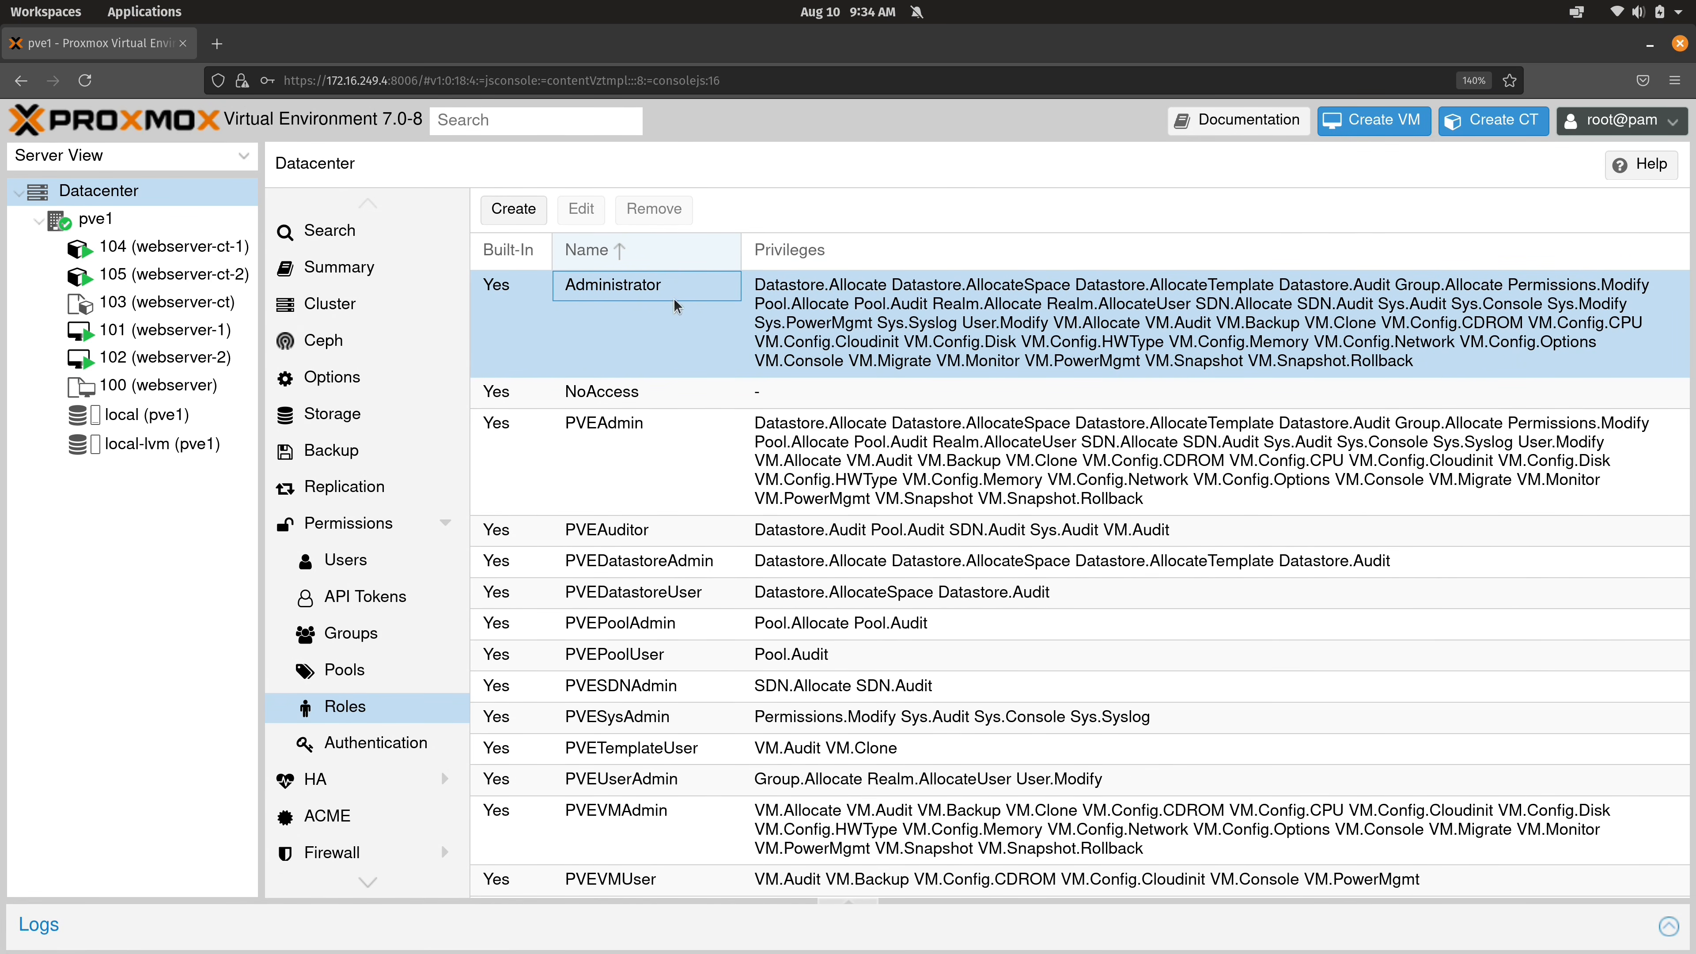
{"action": "left_click", "coordinate": [693, 389]}
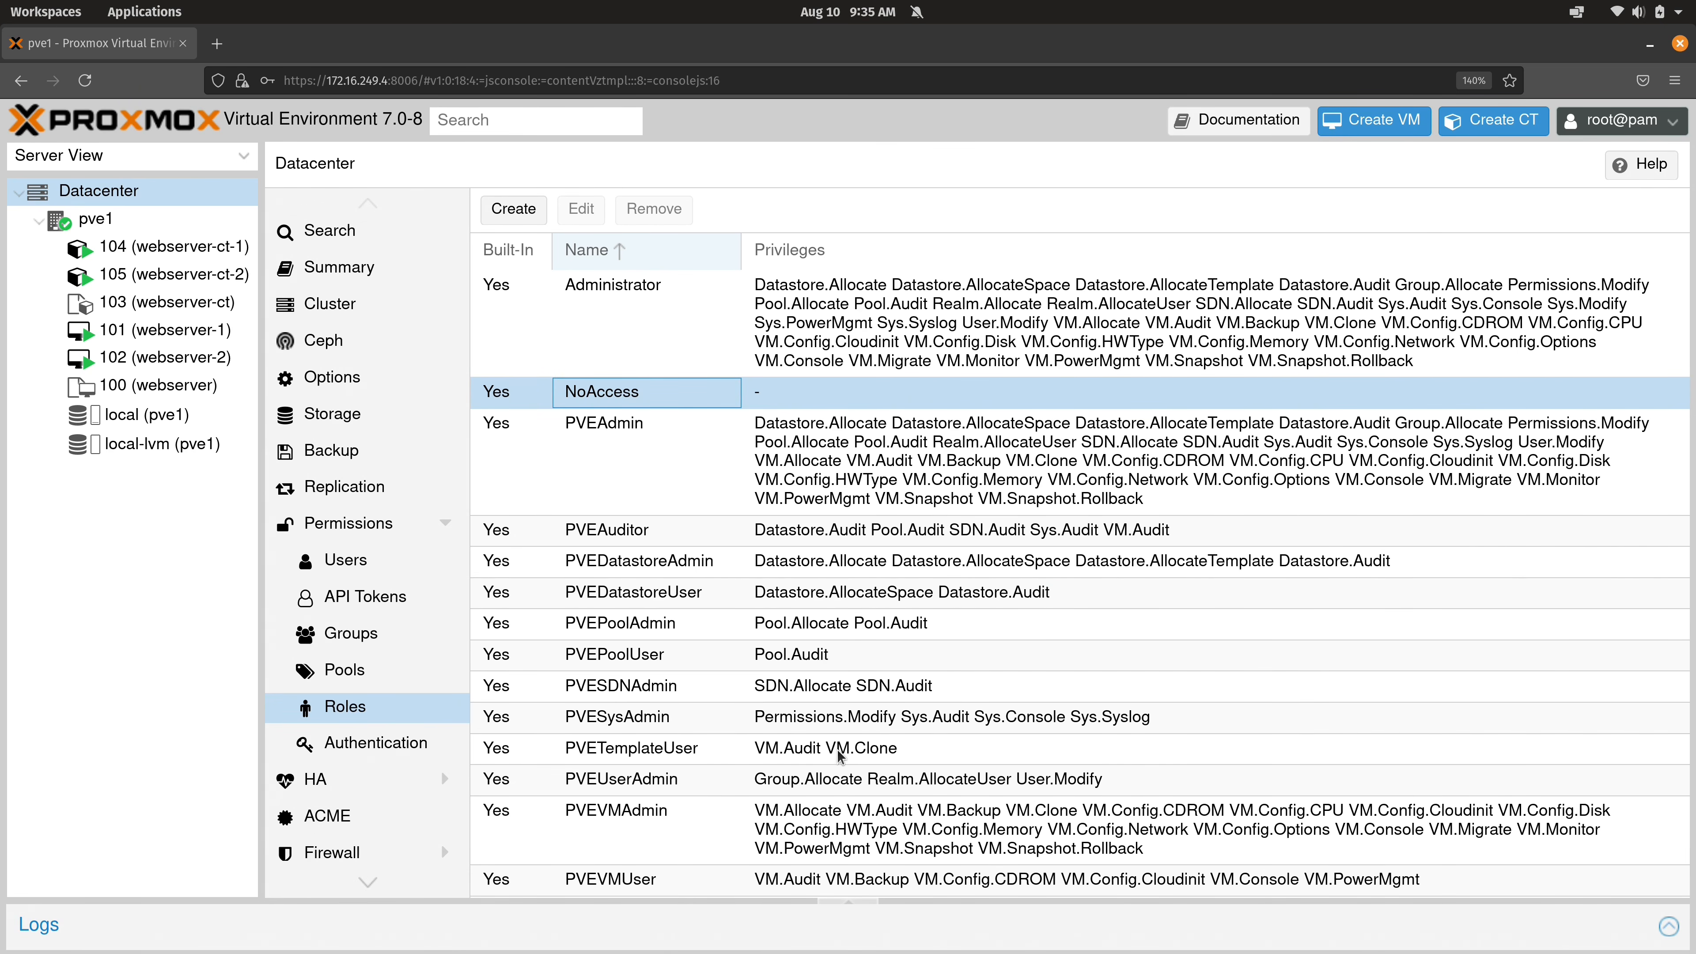
{"action": "left_click", "coordinate": [857, 780]}
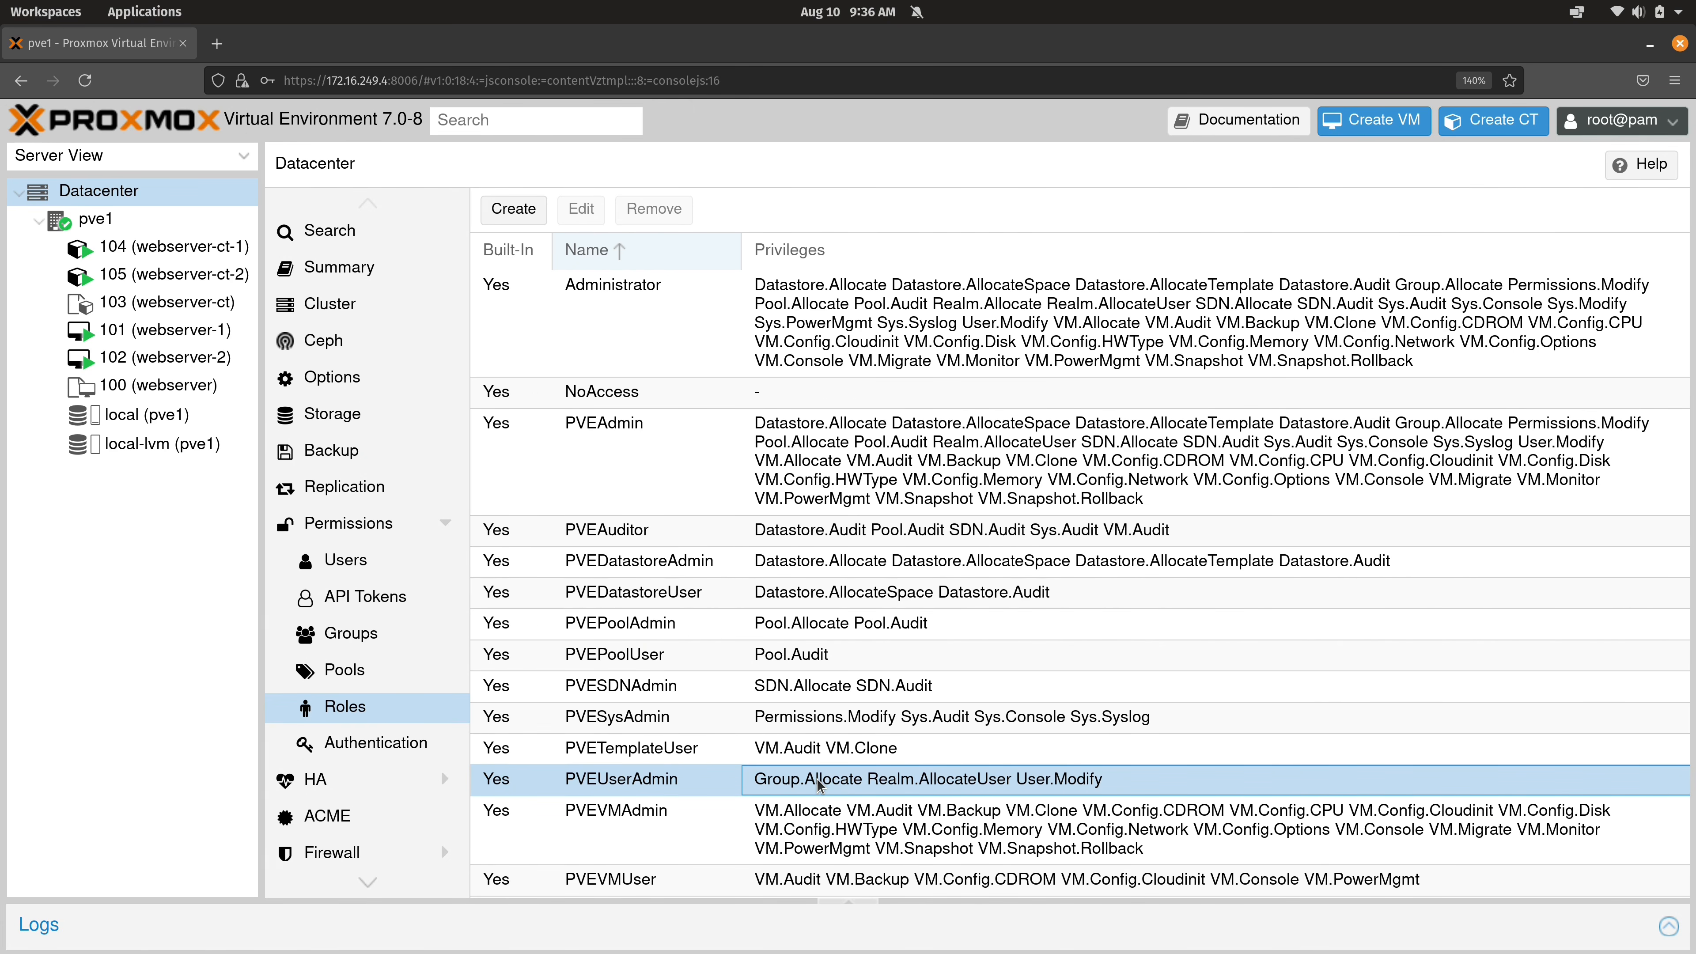
{"action": "left_click", "coordinate": [808, 331]}
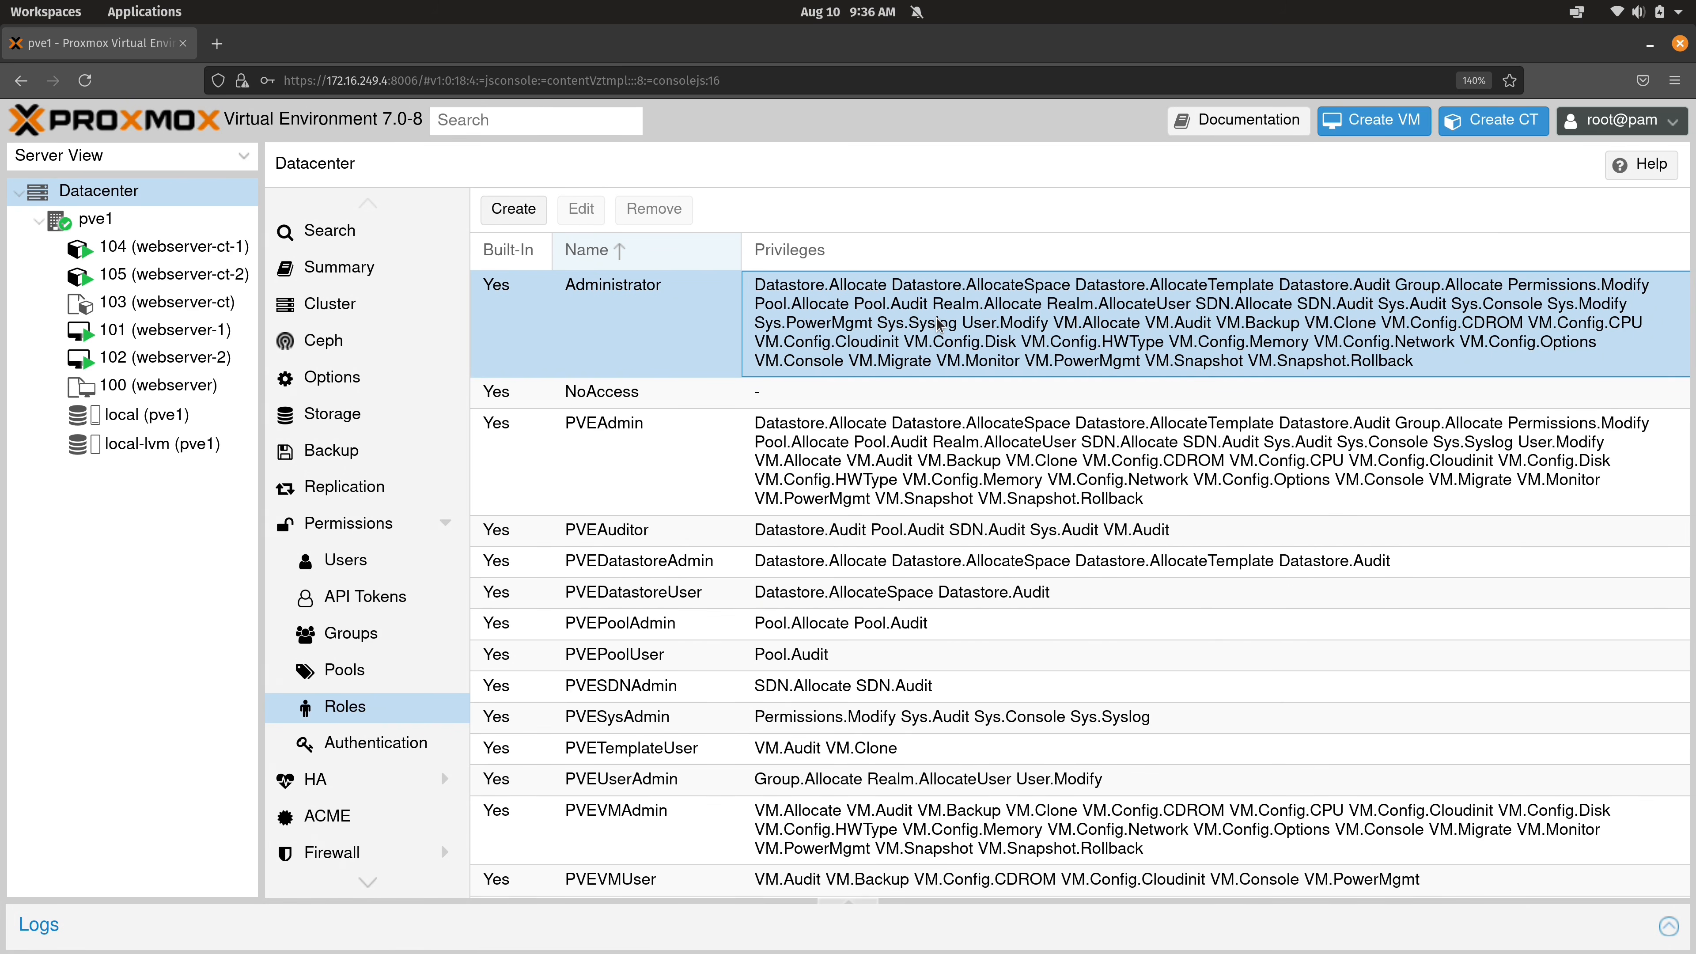
{"action": "left_click", "coordinate": [384, 633]}
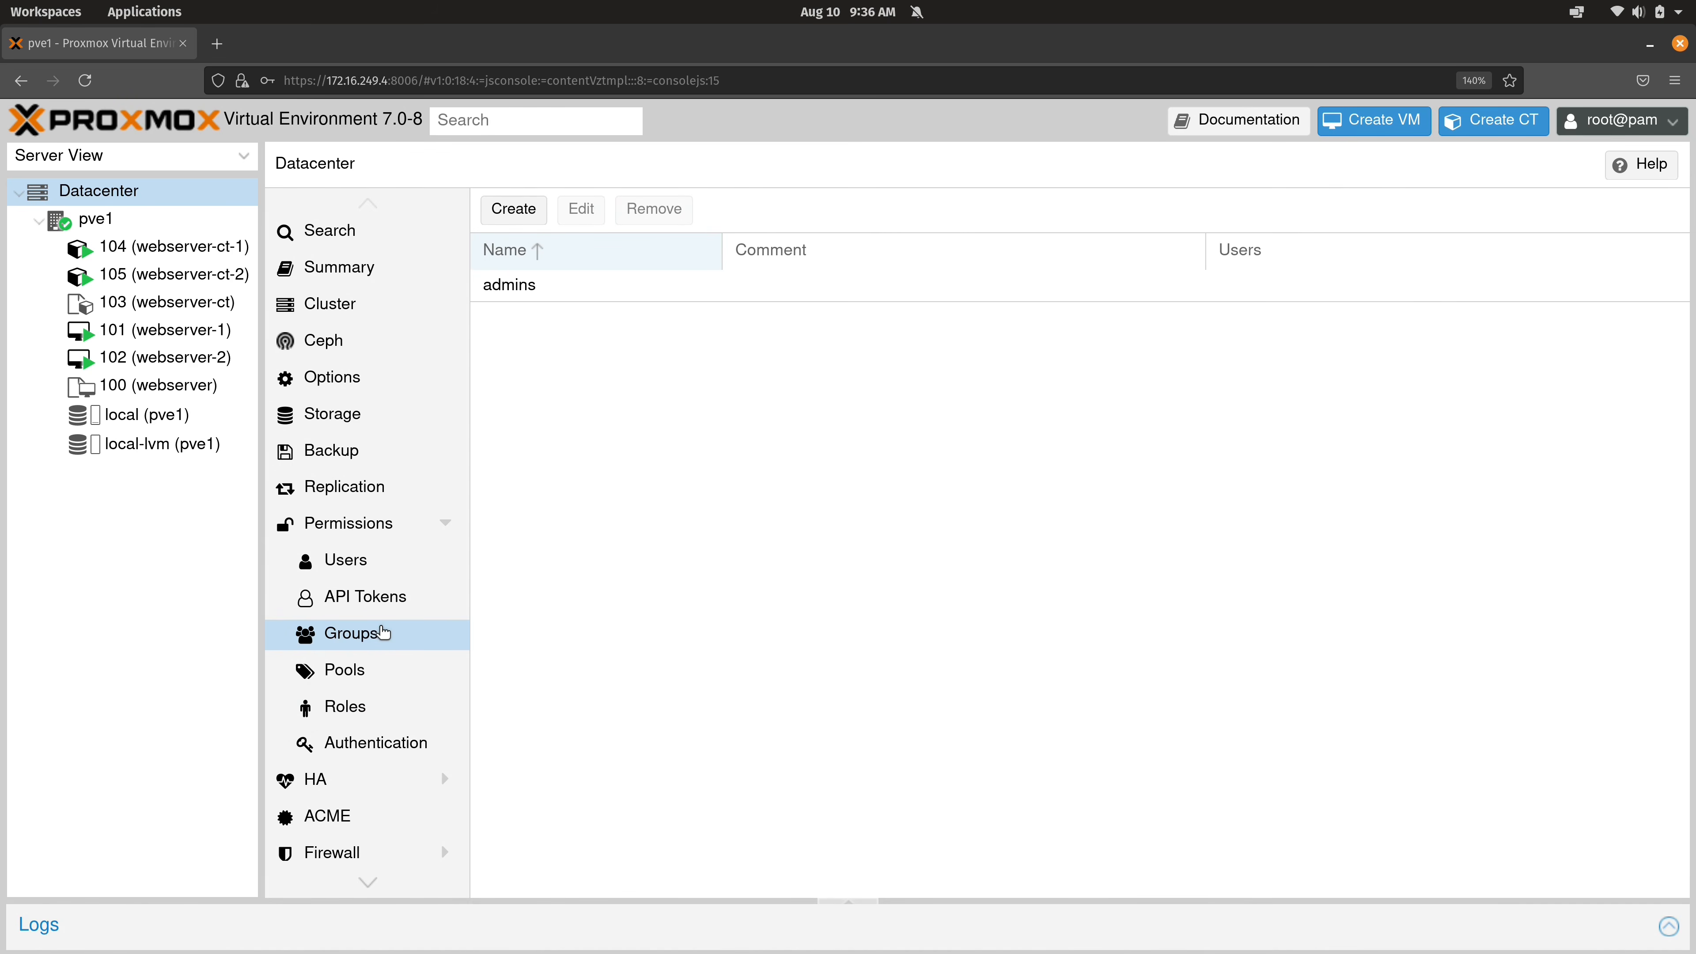
{"action": "left_click", "coordinate": [601, 293]}
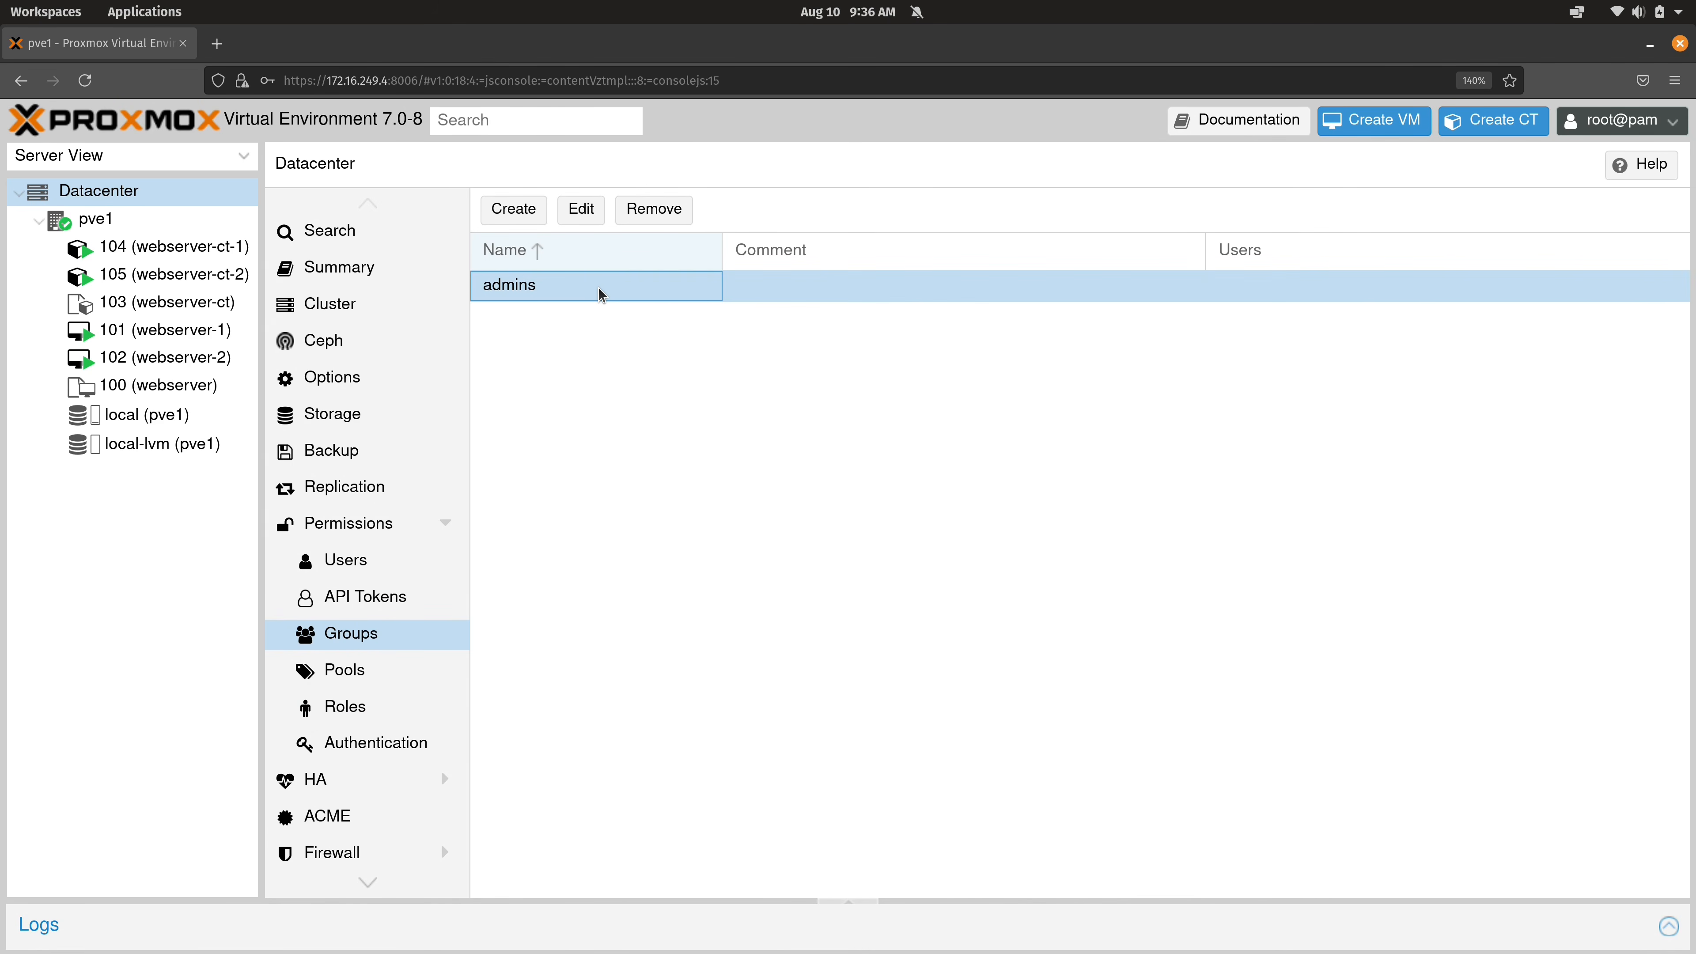
{"action": "left_click", "coordinate": [581, 209]}
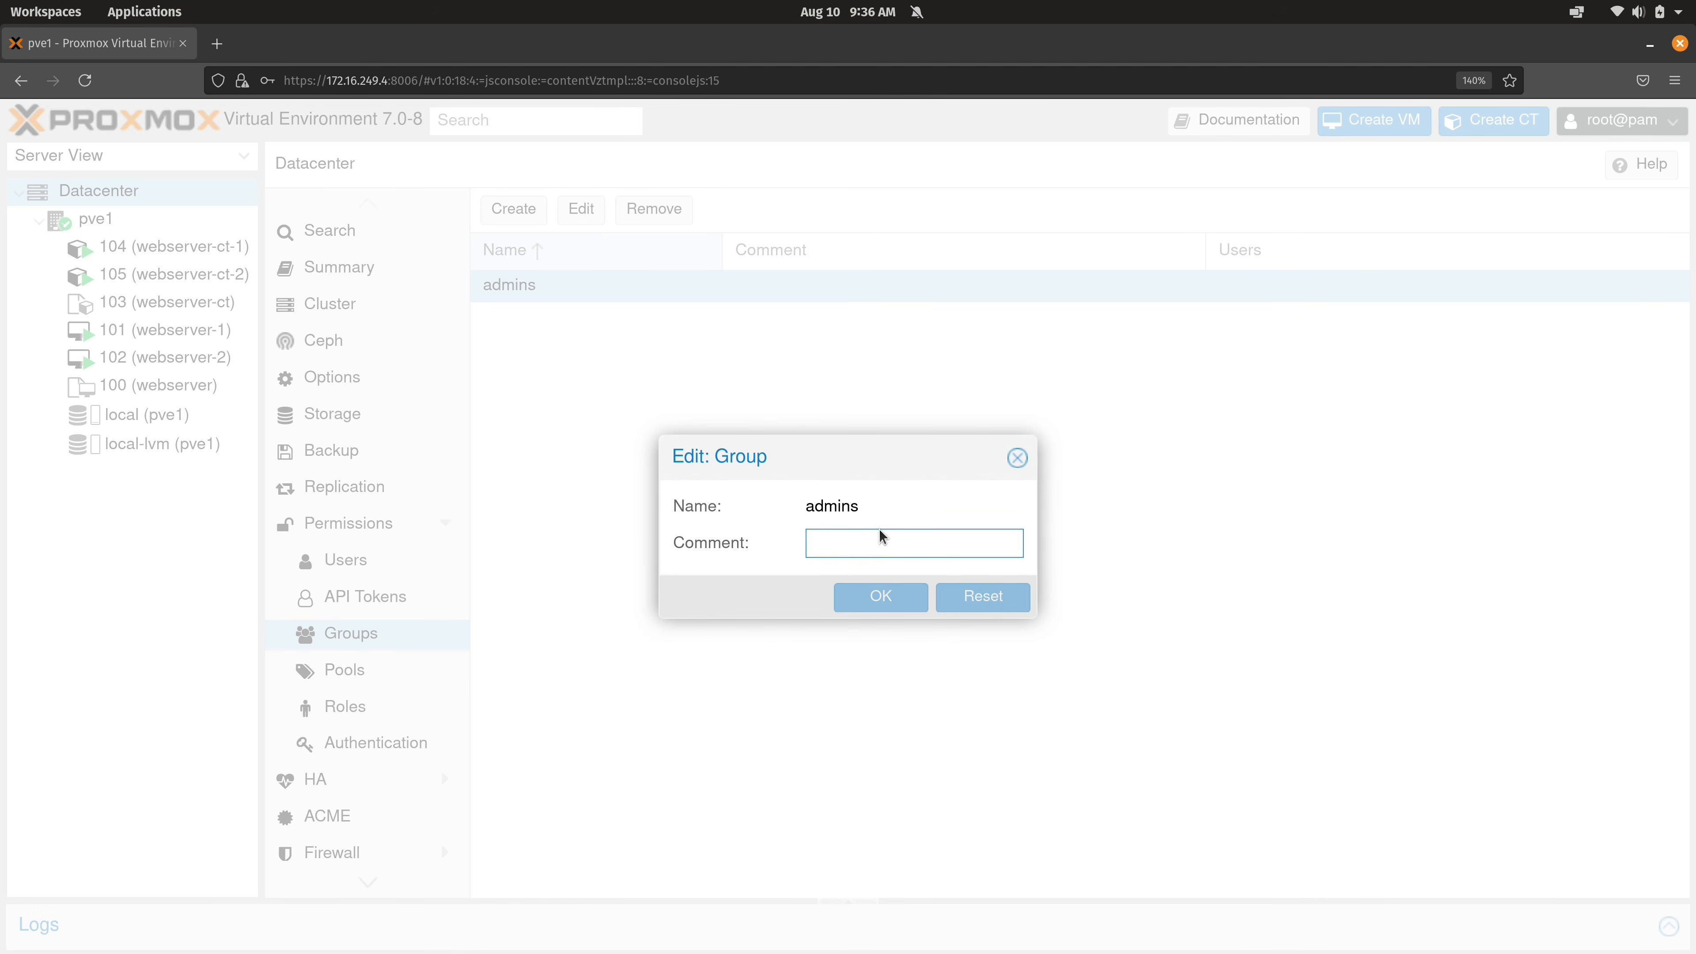
{"action": "left_click", "coordinate": [1017, 457]}
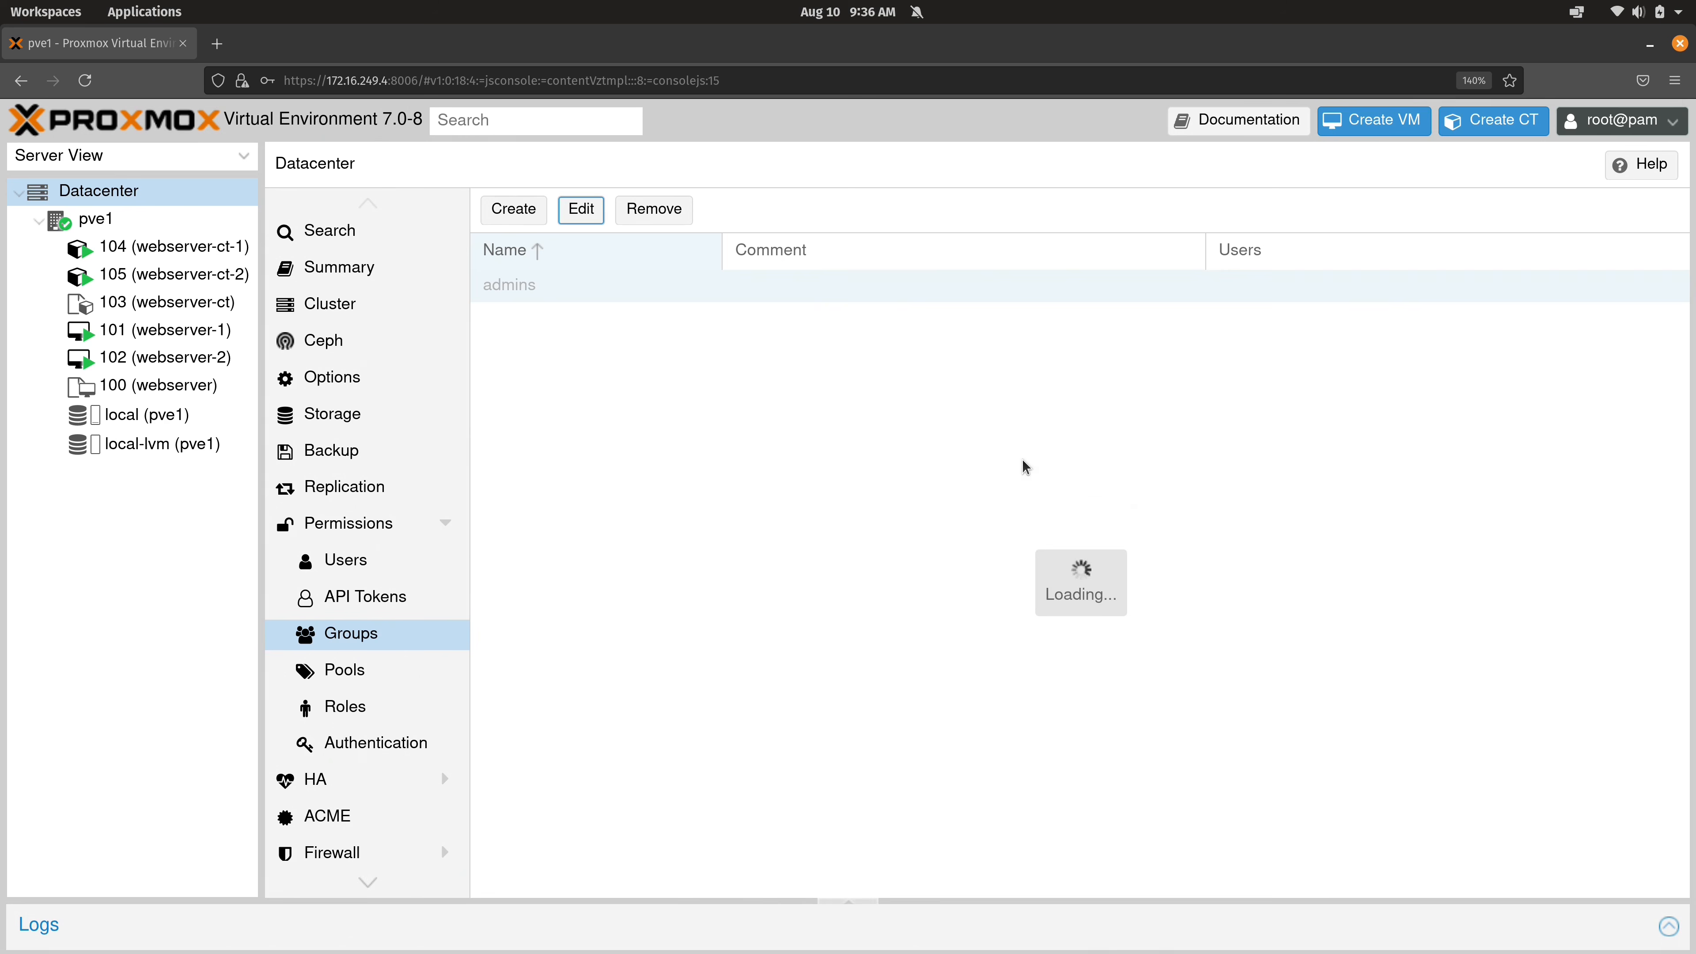
{"action": "left_click", "coordinate": [366, 527]}
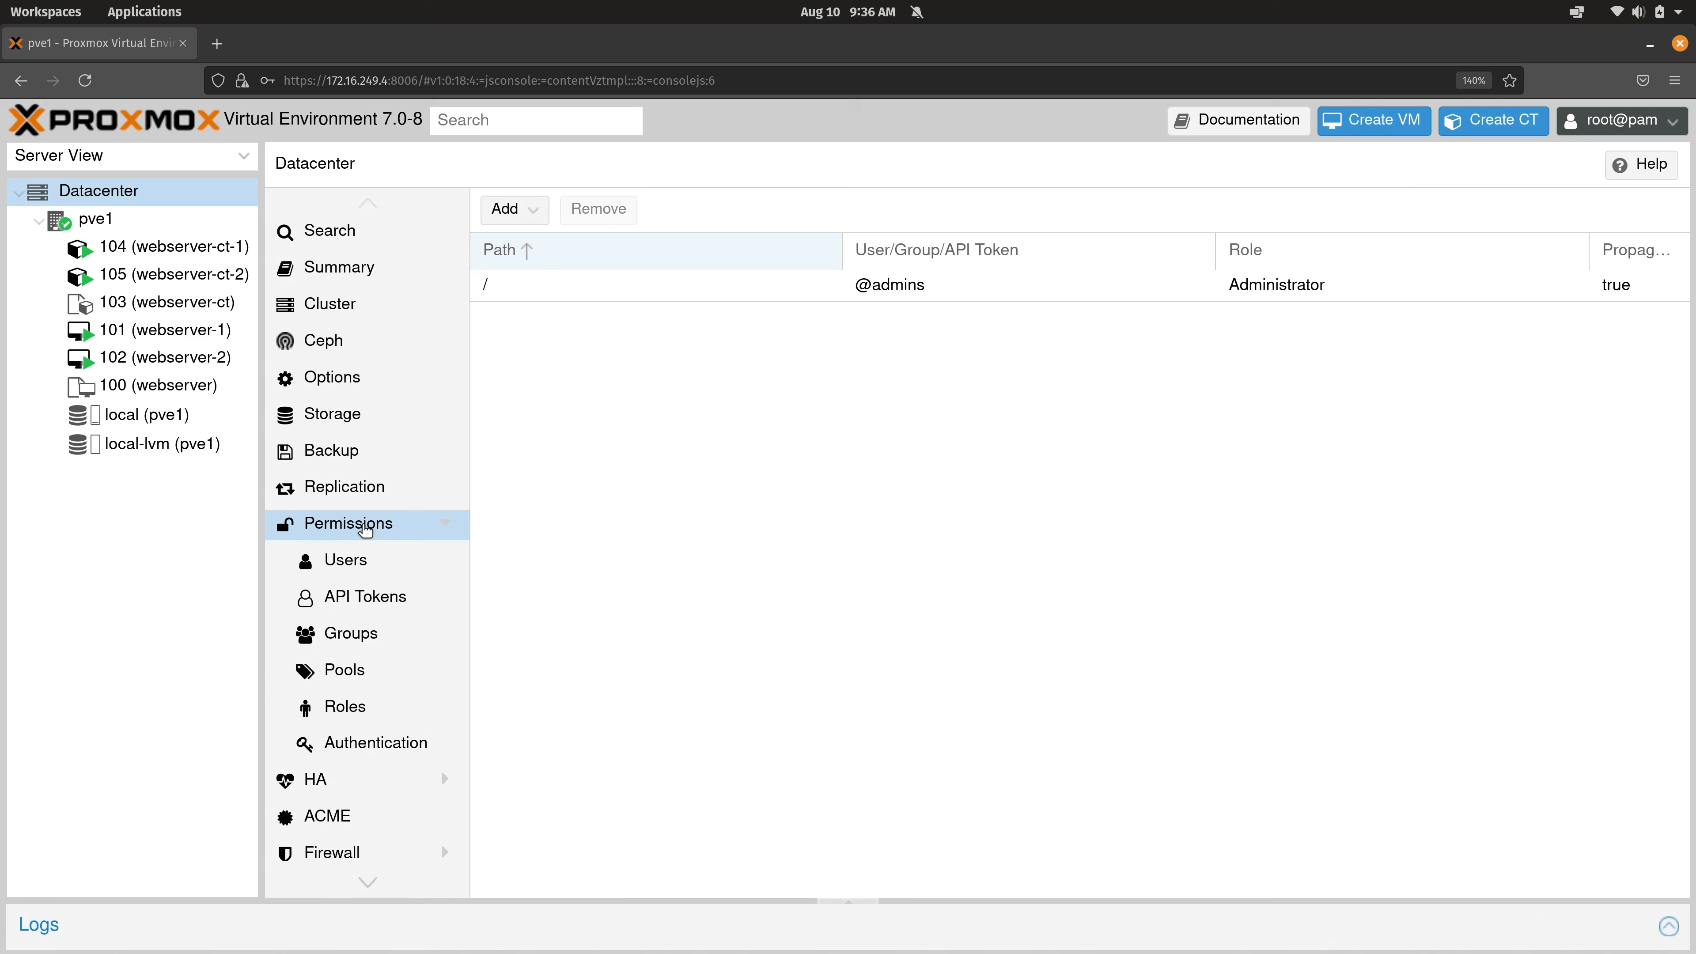
{"action": "left_click", "coordinate": [518, 293]}
Edit user jay@pve to make it a member of the admins group.
{"action": "left_click", "coordinate": [388, 567]}
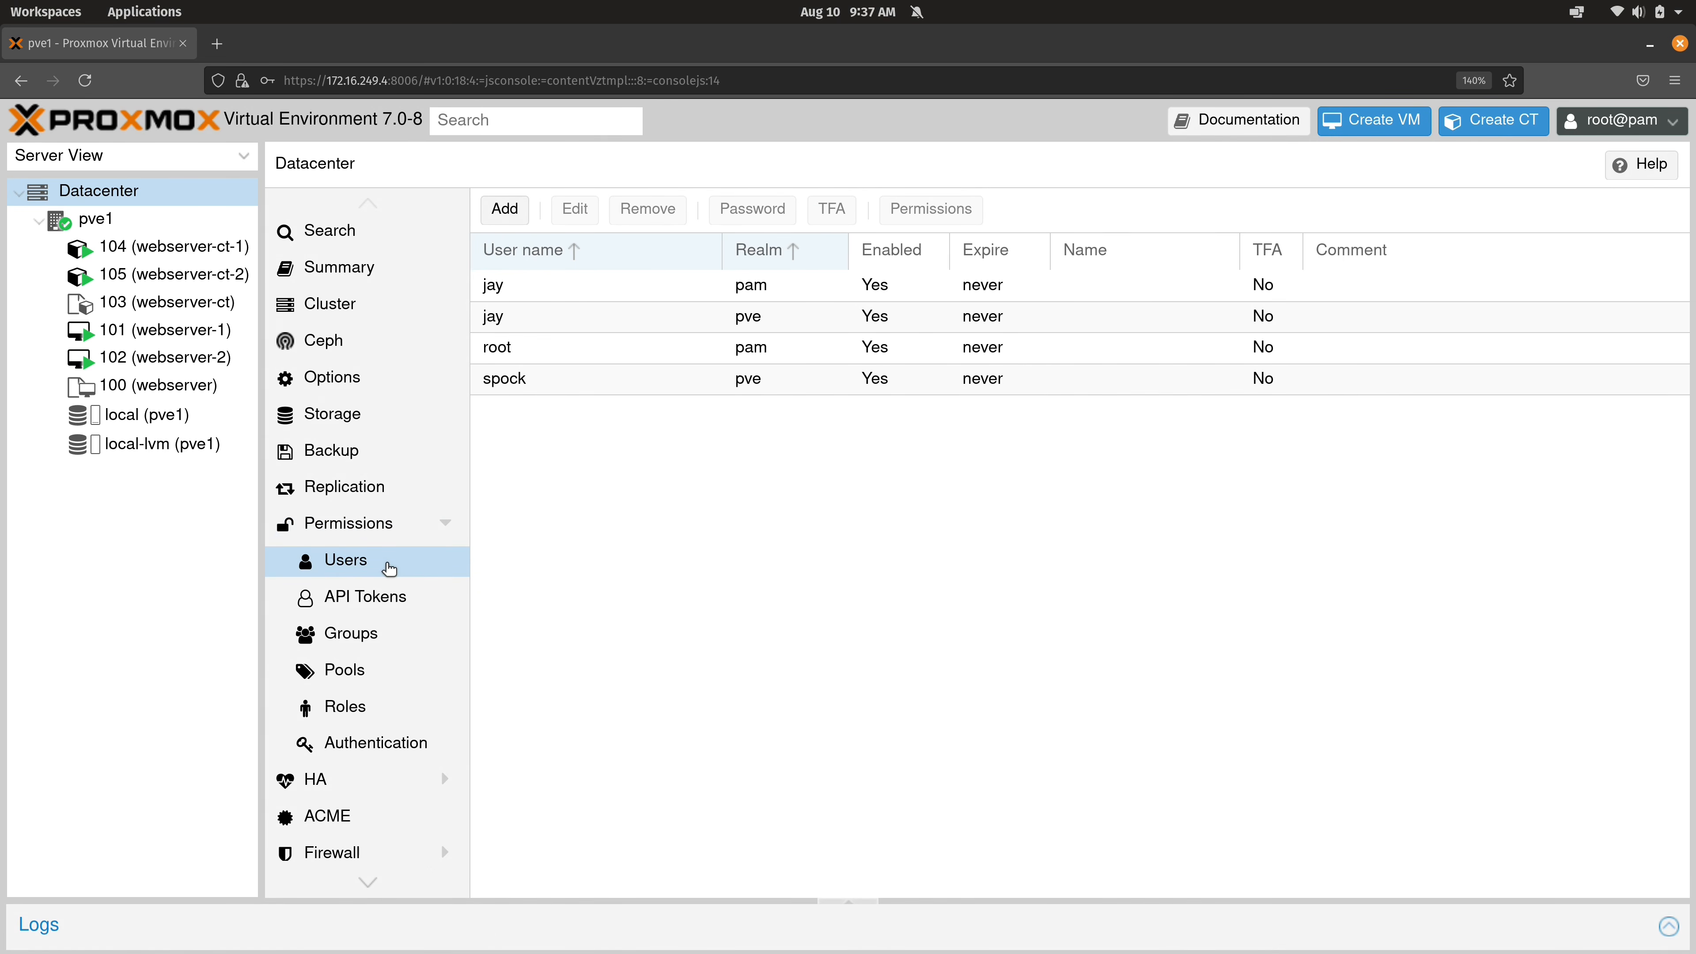
{"action": "left_click", "coordinate": [541, 328]}
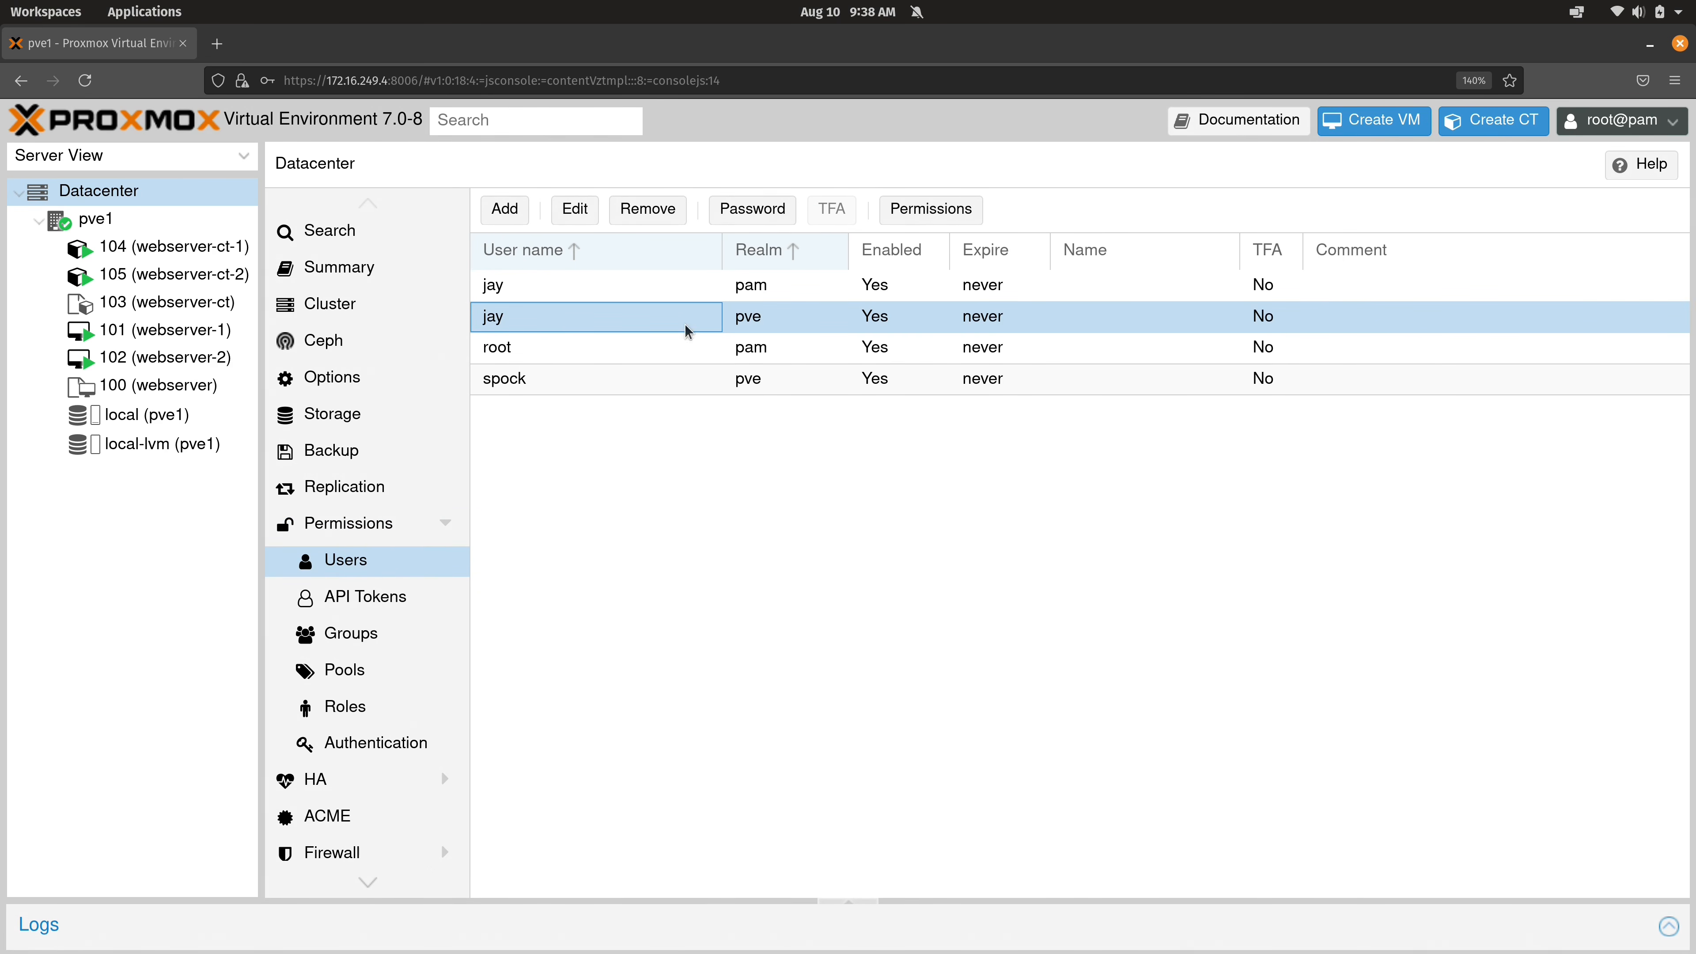
{"action": "left_click", "coordinate": [577, 211]}
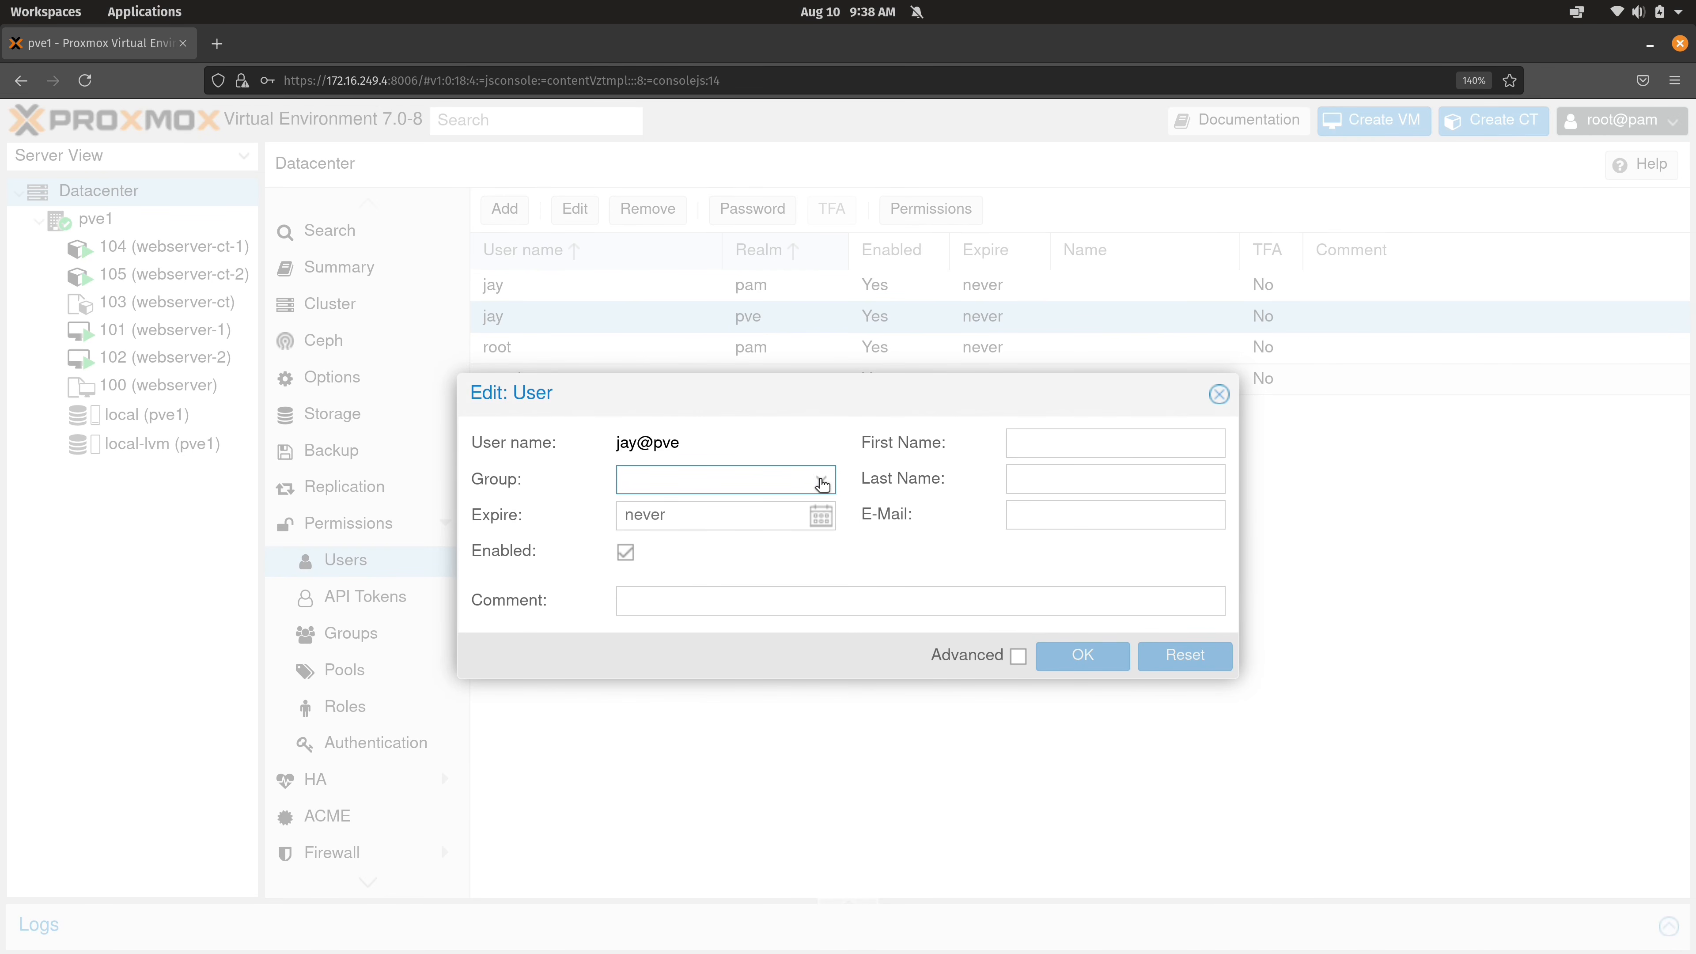
{"action": "left_click", "coordinate": [822, 481]}
{"action": "left_click", "coordinate": [690, 548]}
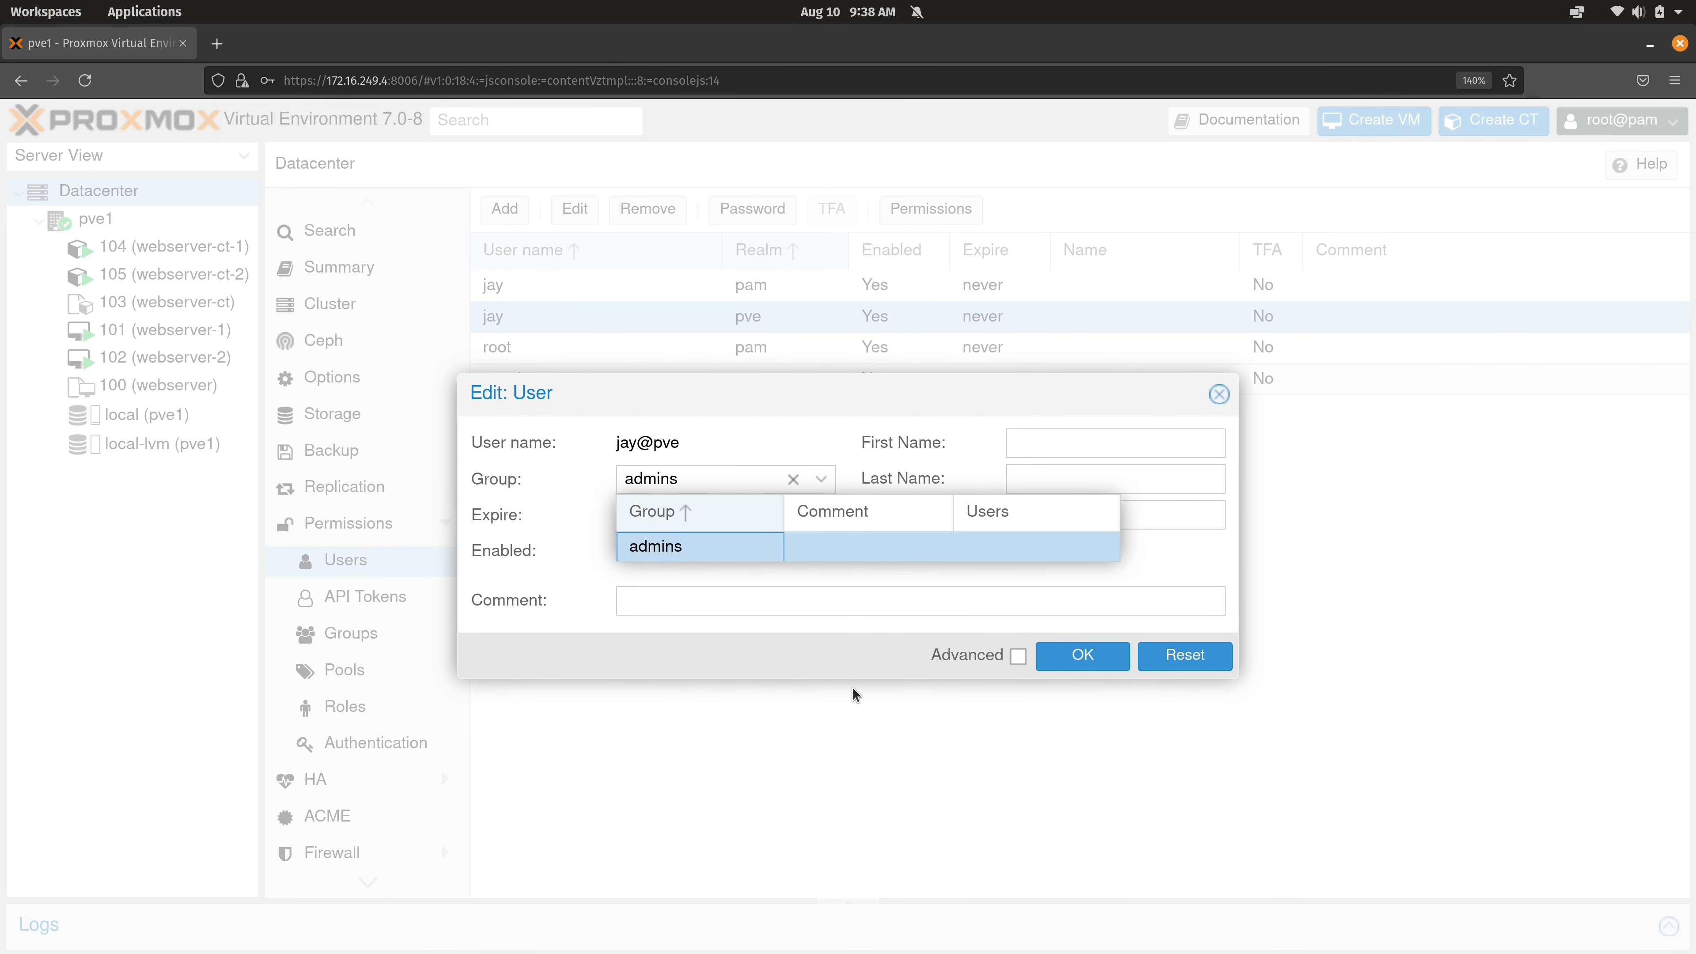
{"action": "left_click", "coordinate": [1065, 656]}
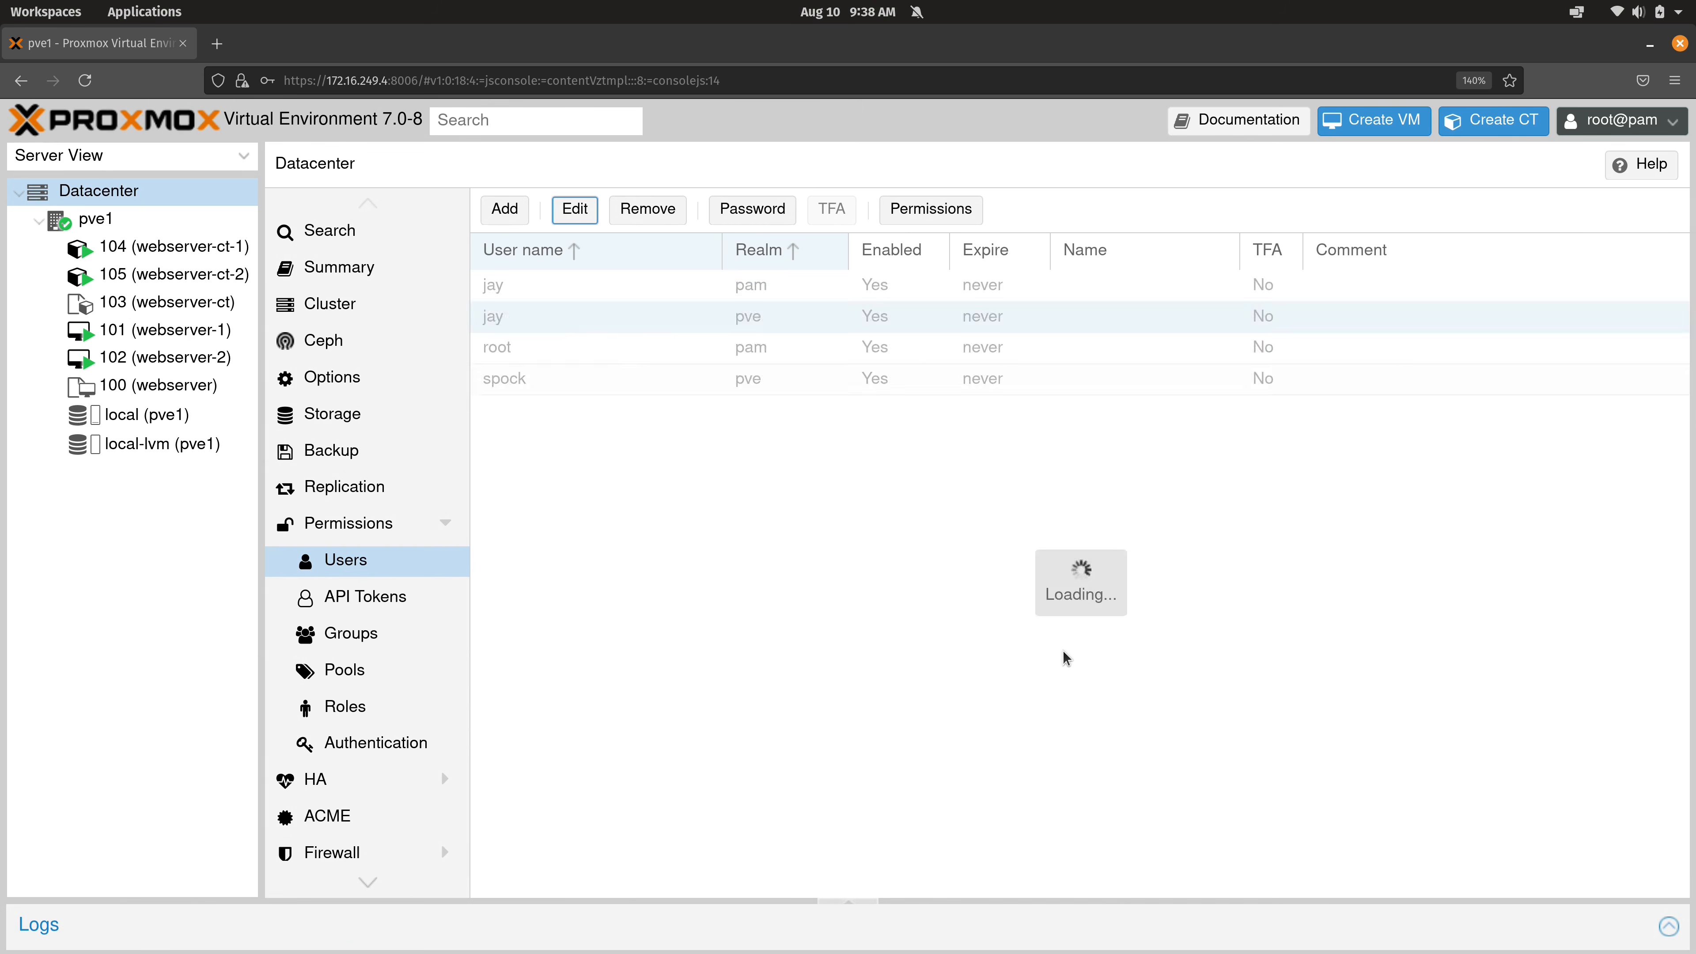
{"action": "left_click", "coordinate": [1666, 122]}
Log out of root, sign in as jay in the Proxmox VE realm, then log out again.
{"action": "left_click", "coordinate": [1632, 279]}
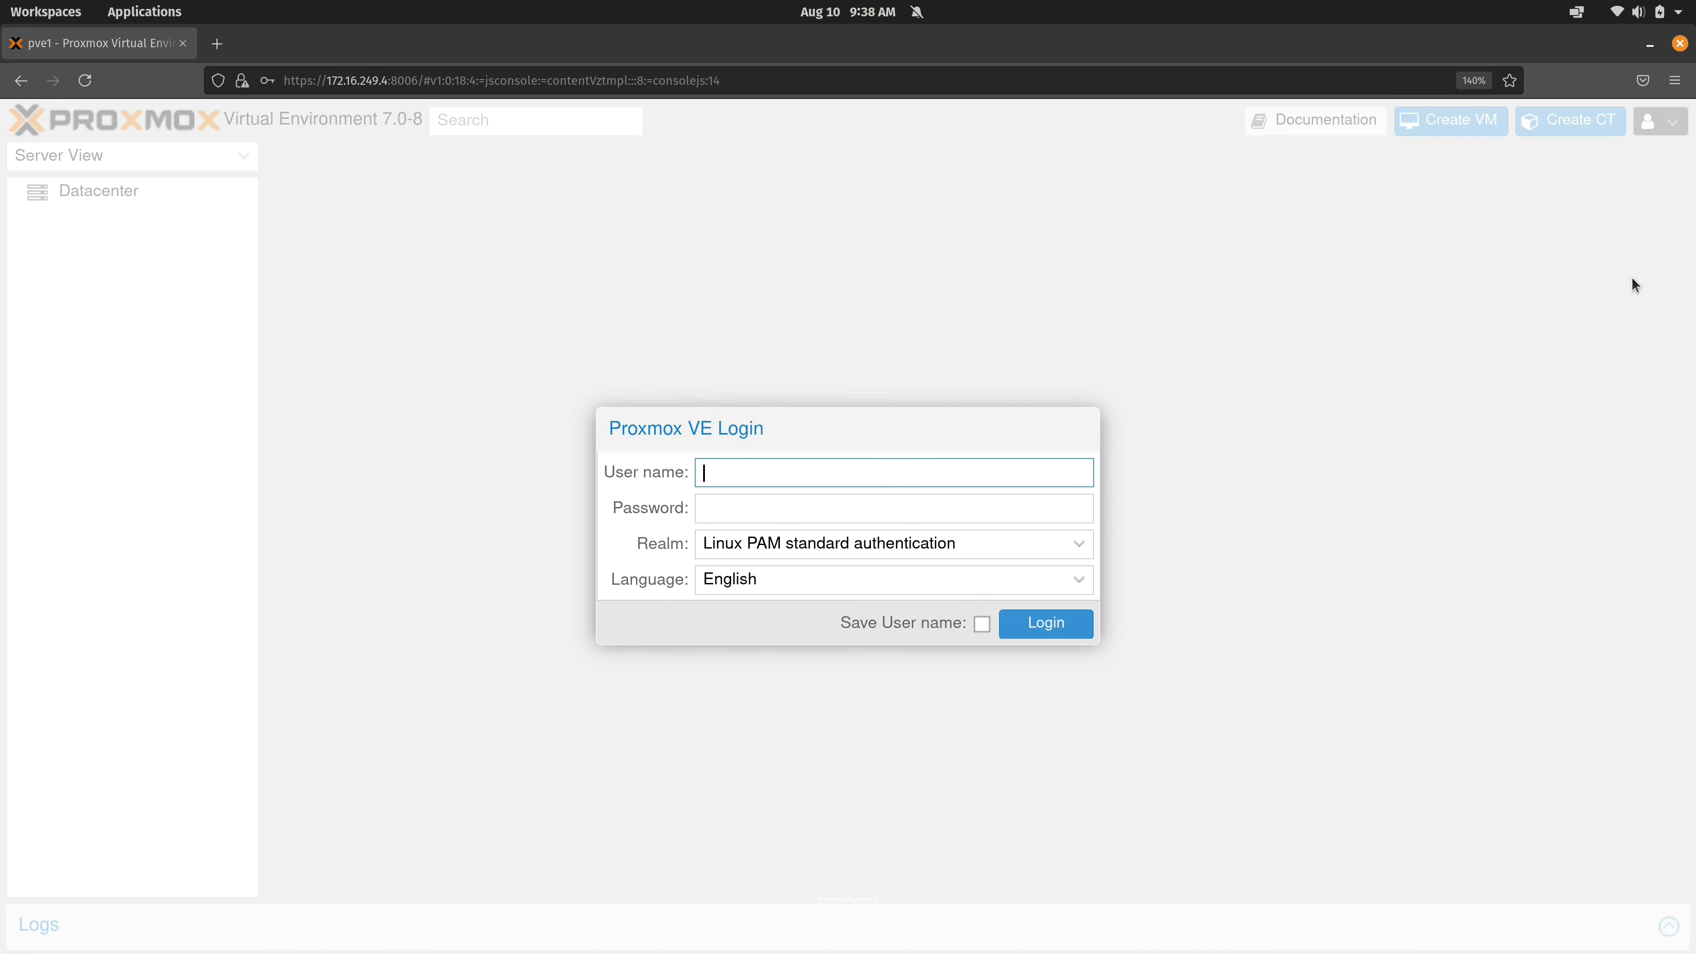
{"action": "type", "text": "jay"}
{"action": "key", "text": "Tab"}
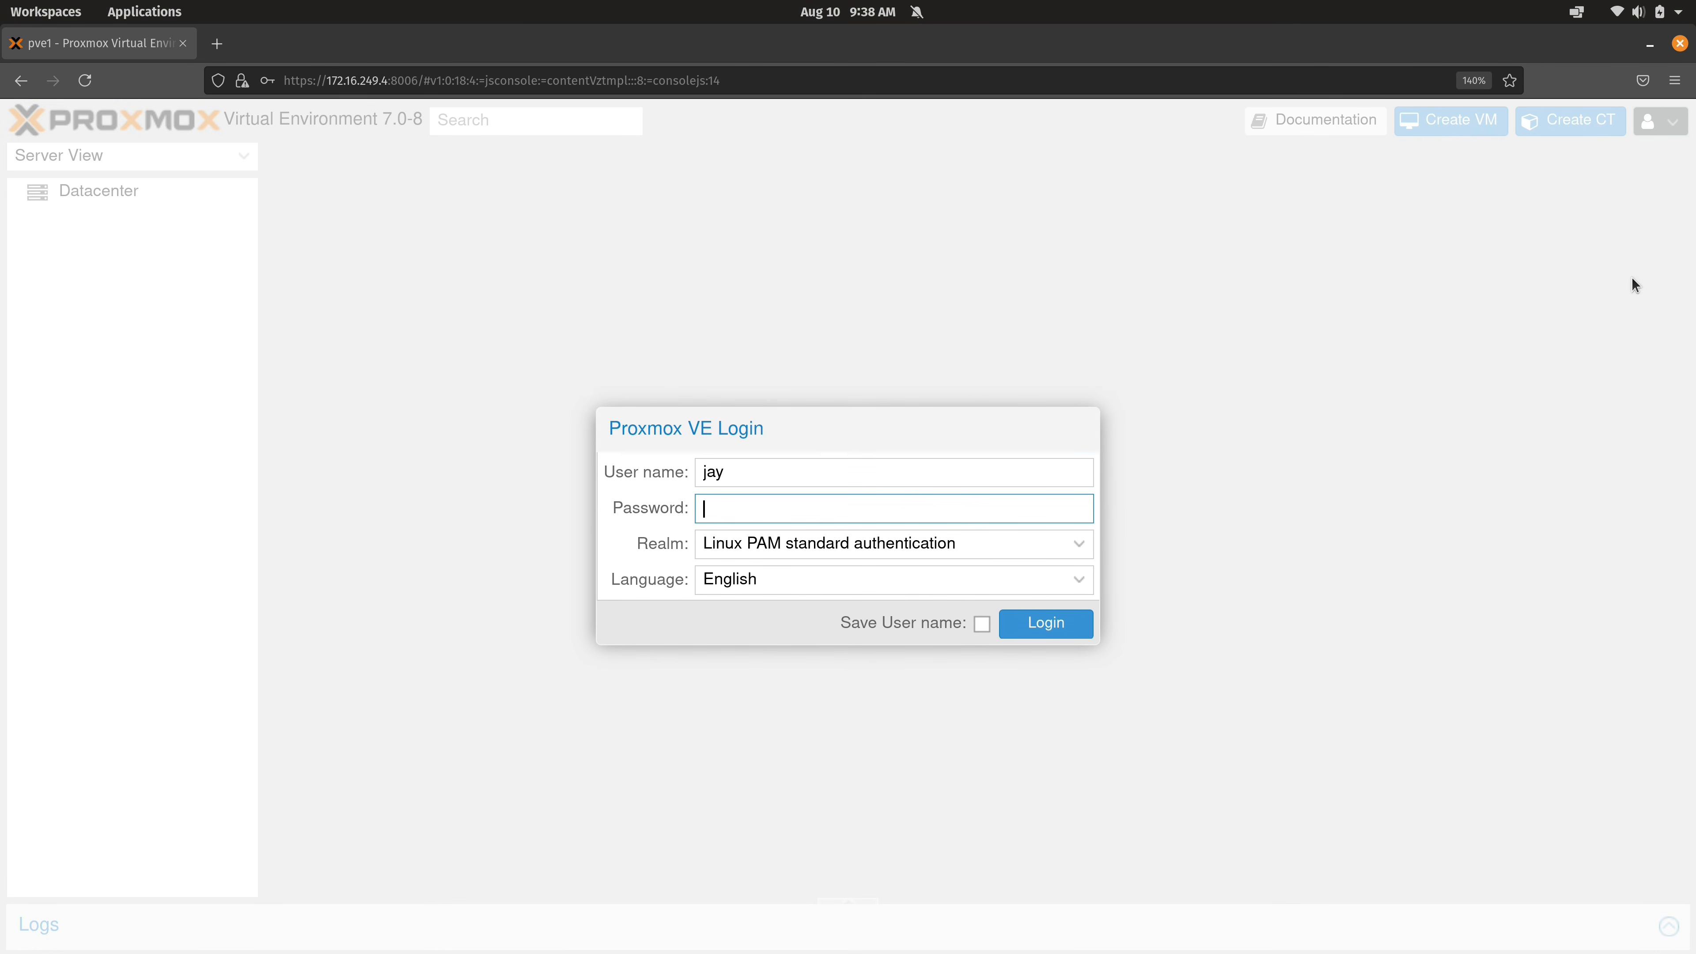
{"action": "type", "text": "•••••••••"}
{"action": "left_click", "coordinate": [1080, 545]}
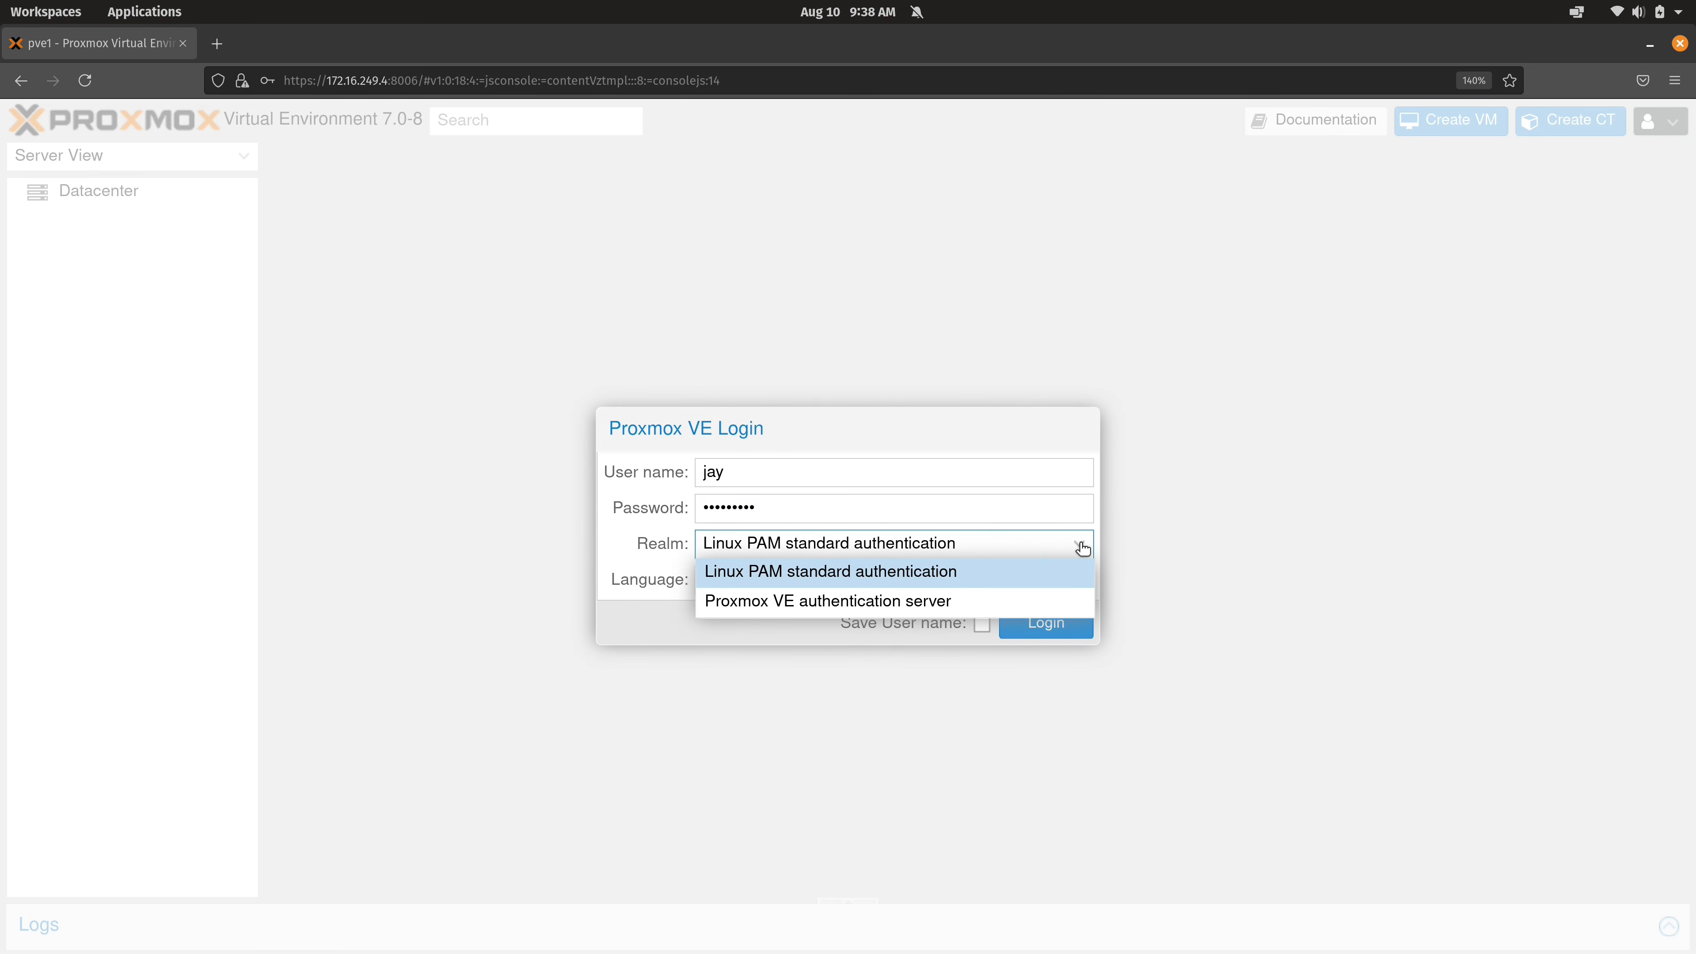
{"action": "left_click", "coordinate": [797, 604]}
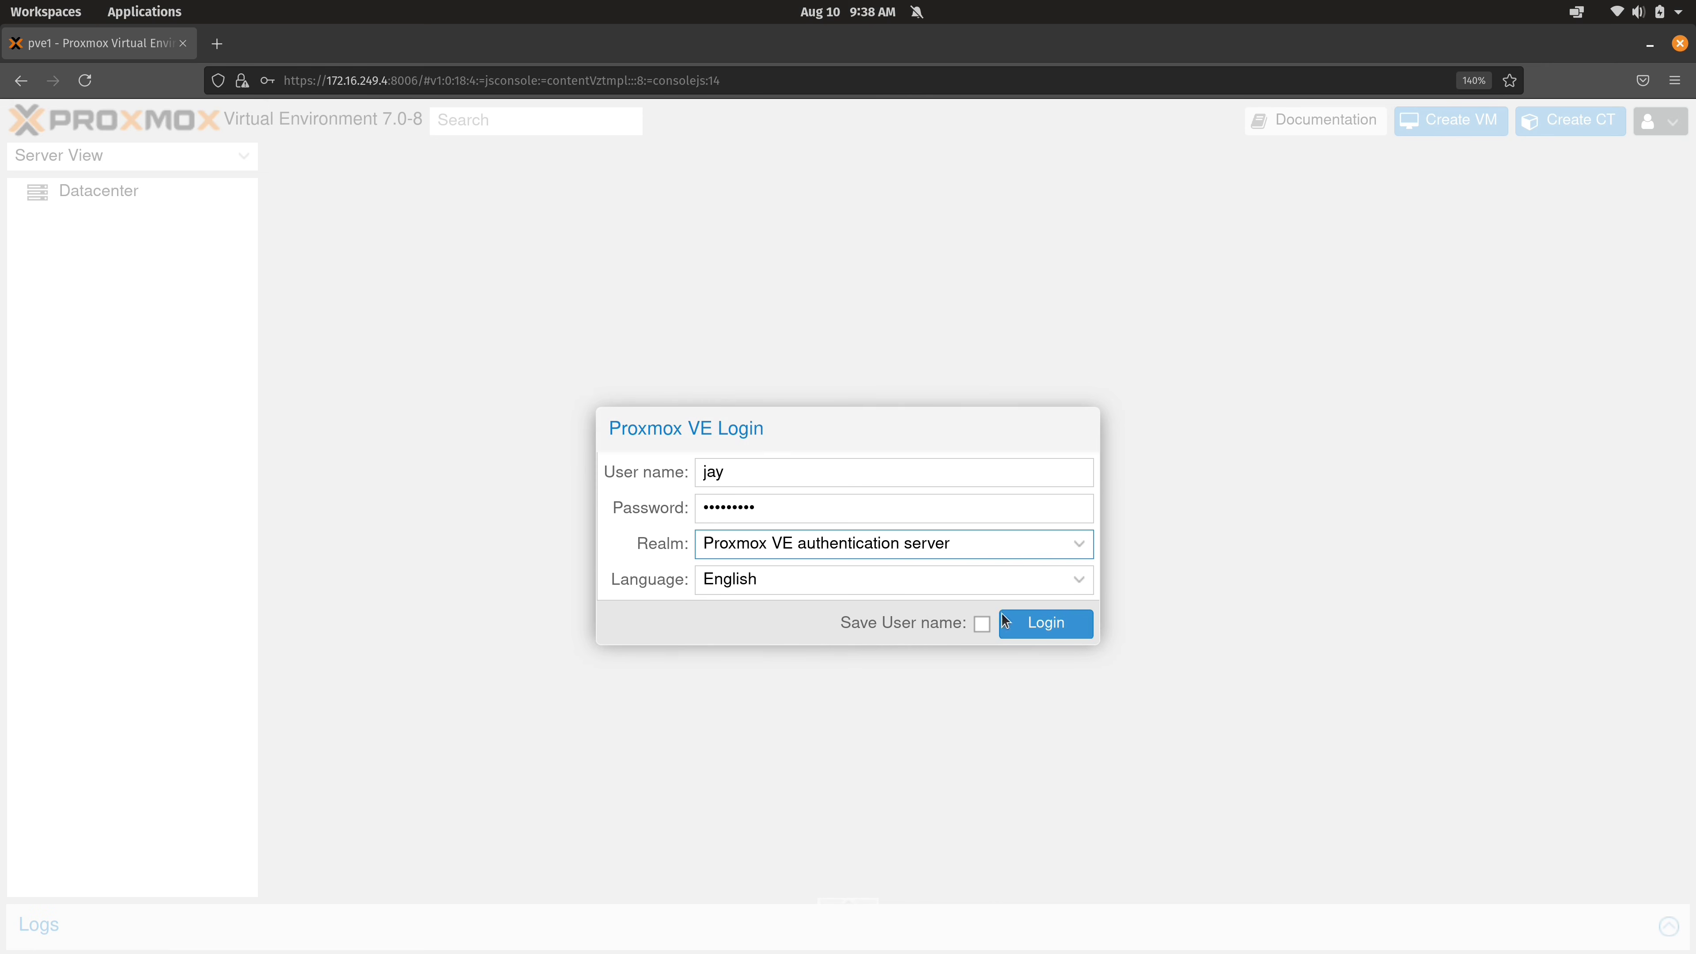
{"action": "left_click", "coordinate": [1068, 632]}
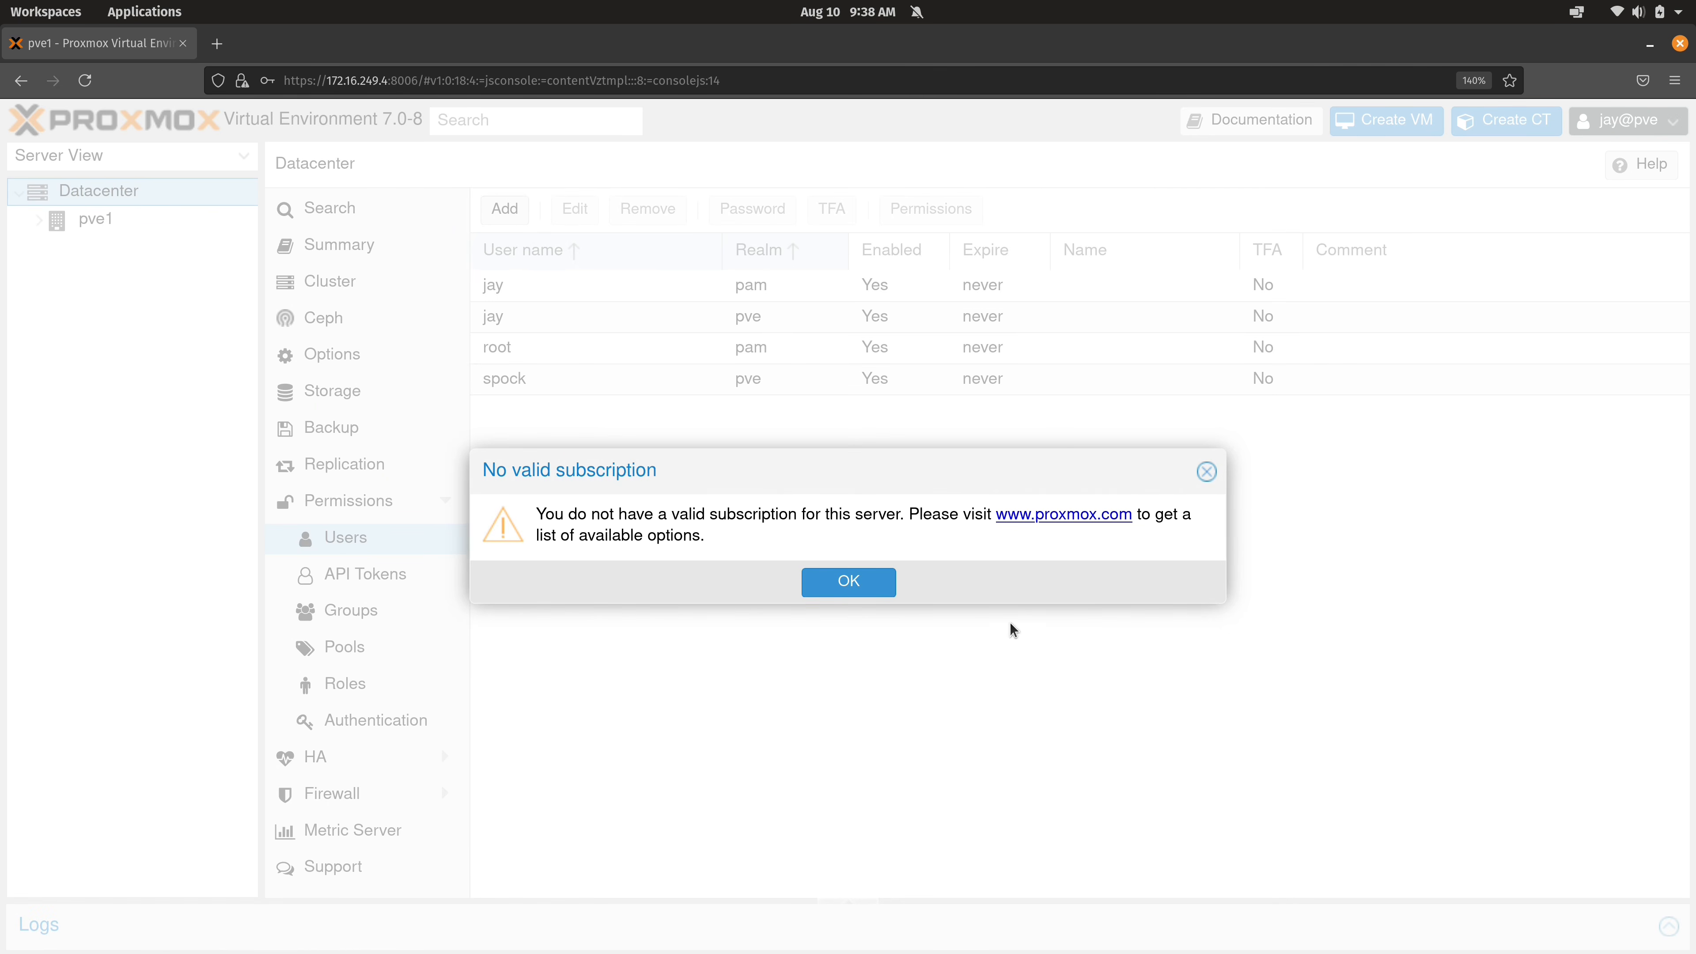
{"action": "left_click", "coordinate": [851, 580]}
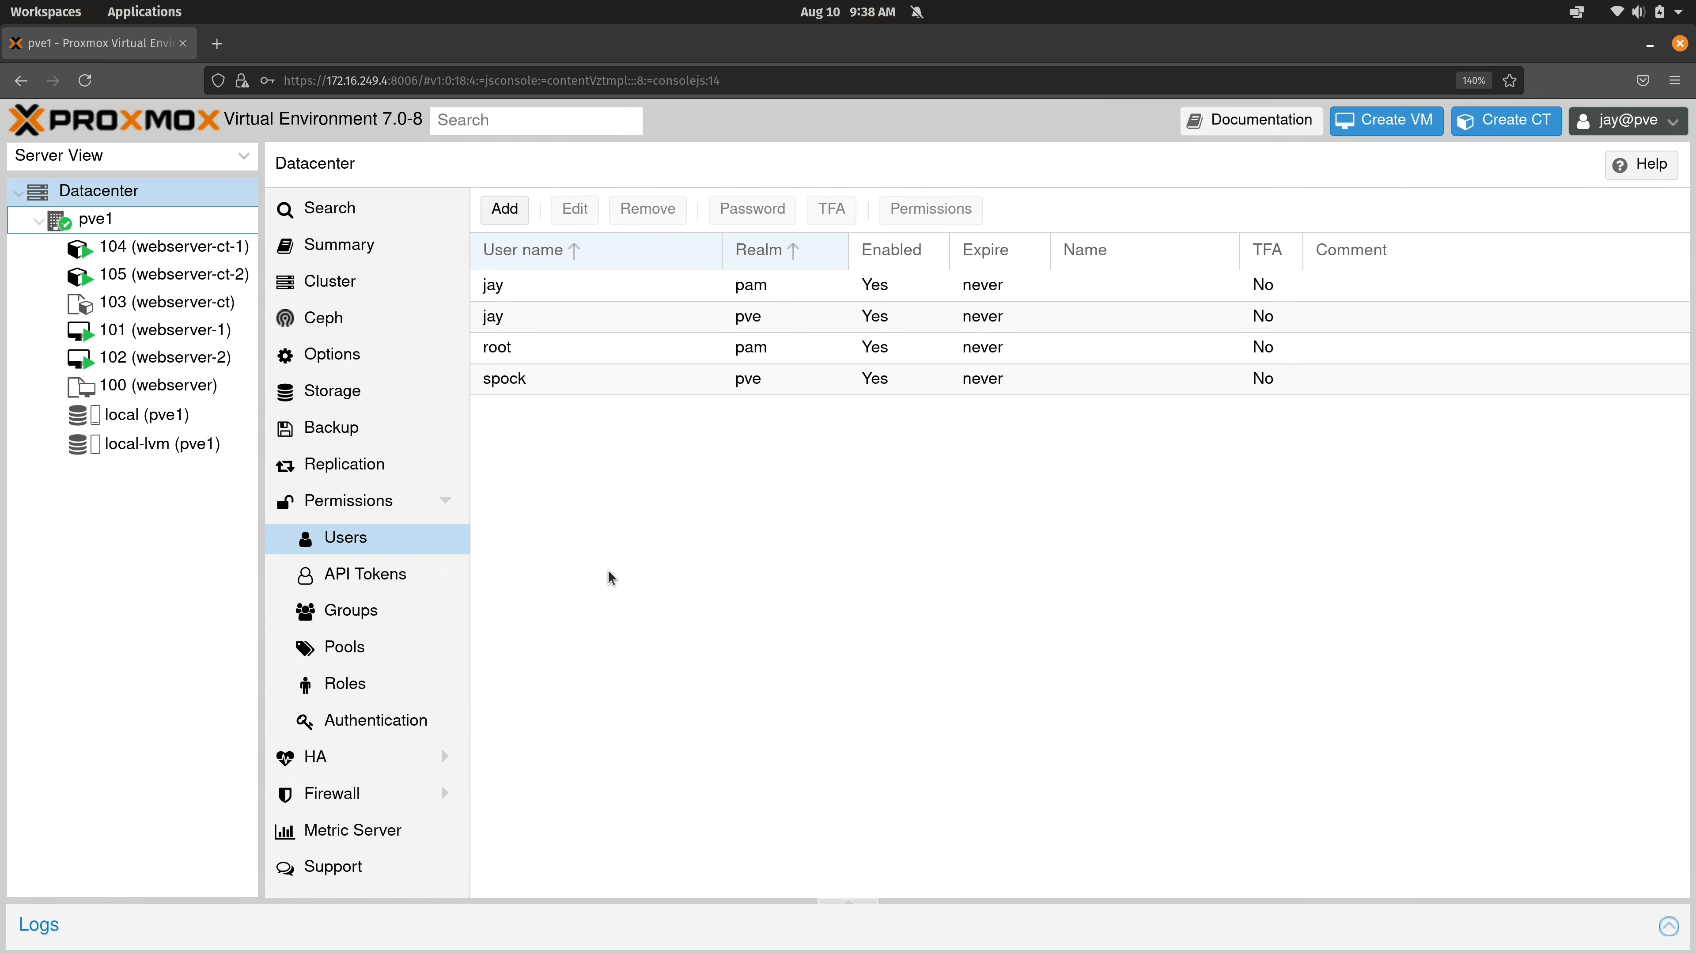
{"action": "left_click", "coordinate": [1673, 114]}
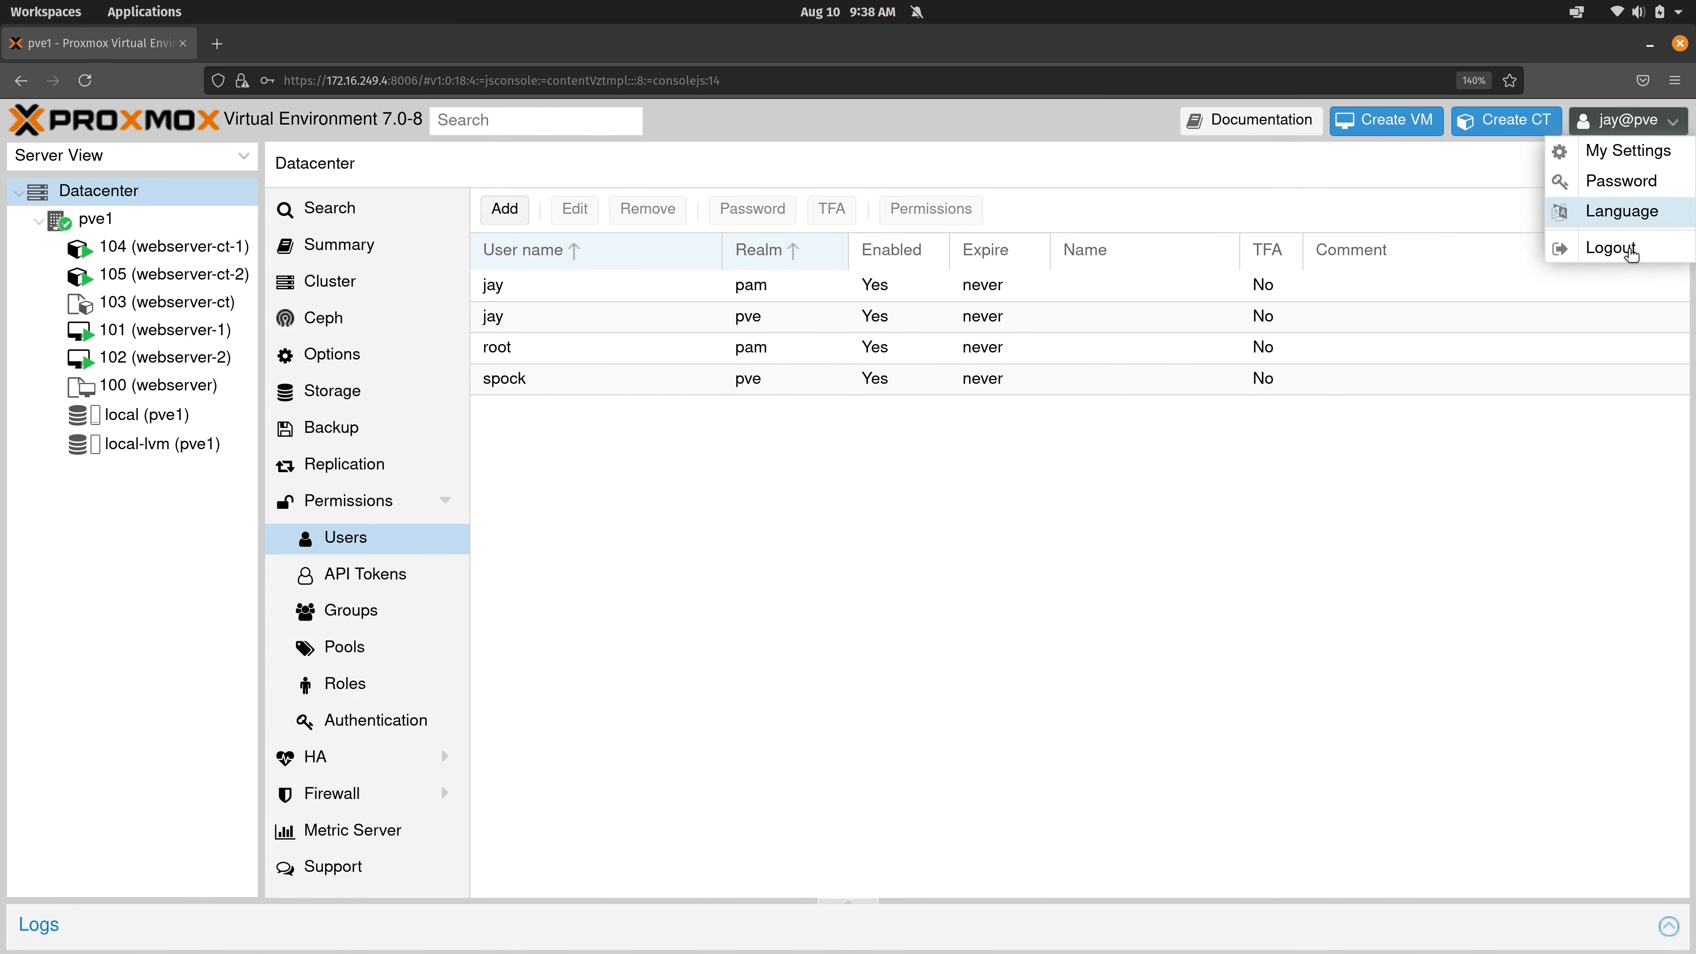
{"action": "left_click", "coordinate": [1630, 253]}
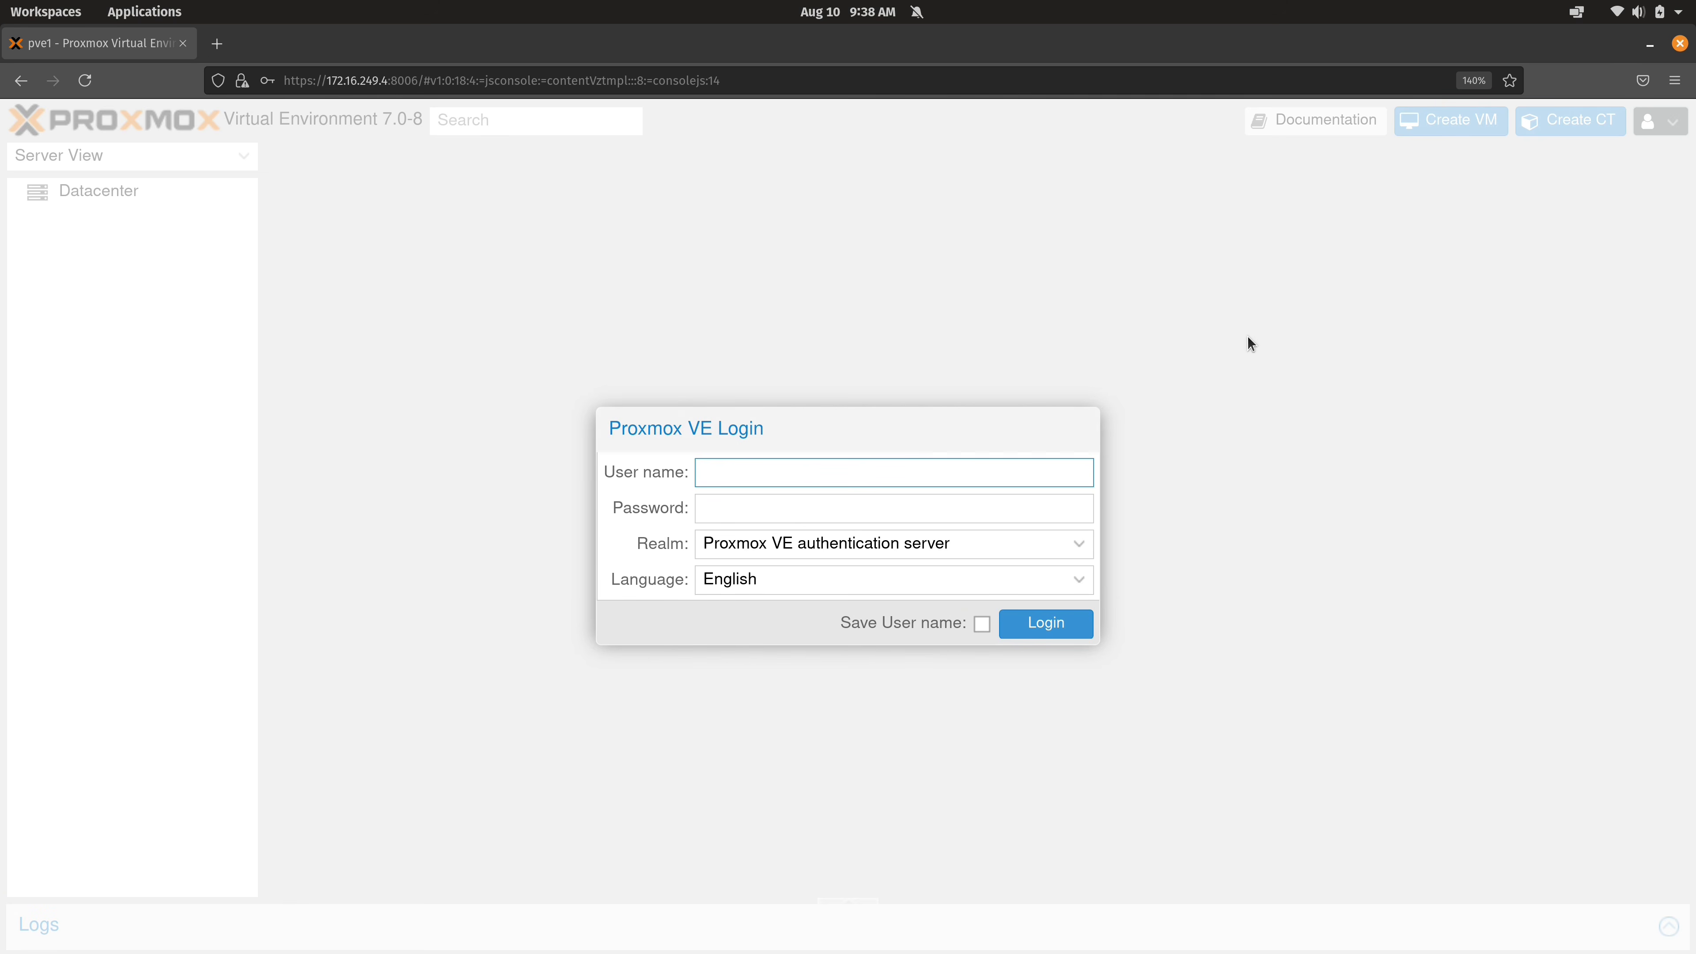
Sign in as root using the Linux PAM standard authentication realm and dismiss the subscription notice.
{"action": "type", "text": "root"}
{"action": "key", "text": "Tab"}
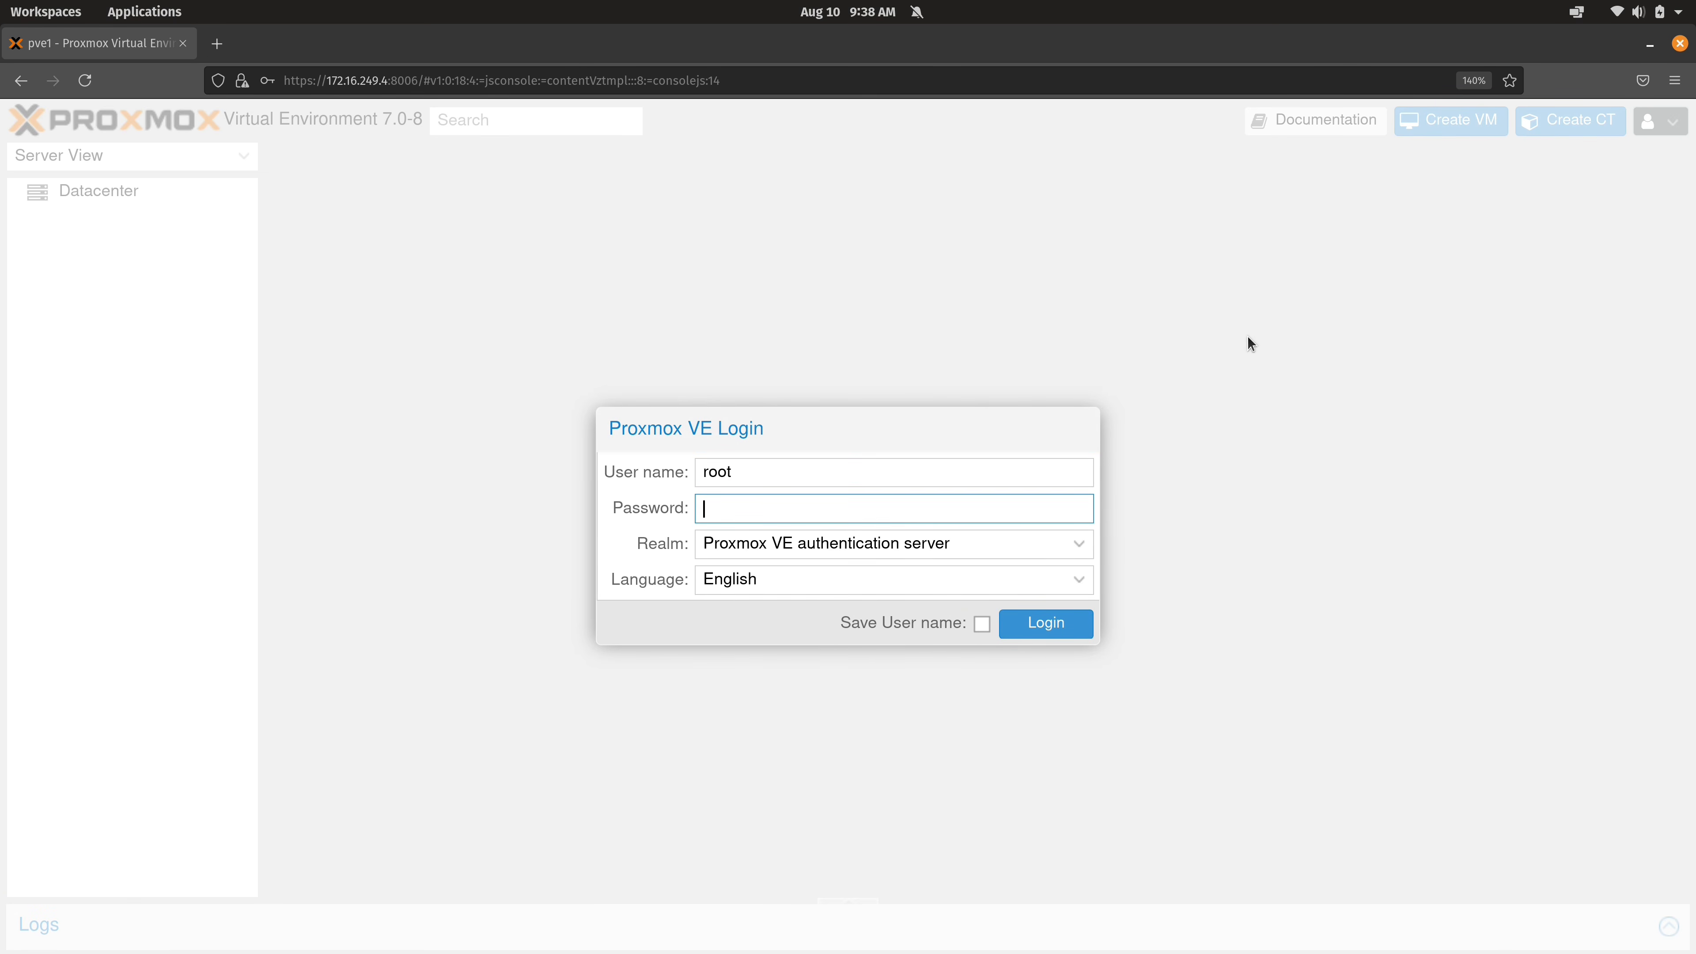
{"action": "type", "text": "•••••••••"}
{"action": "left_click", "coordinate": [1084, 541]}
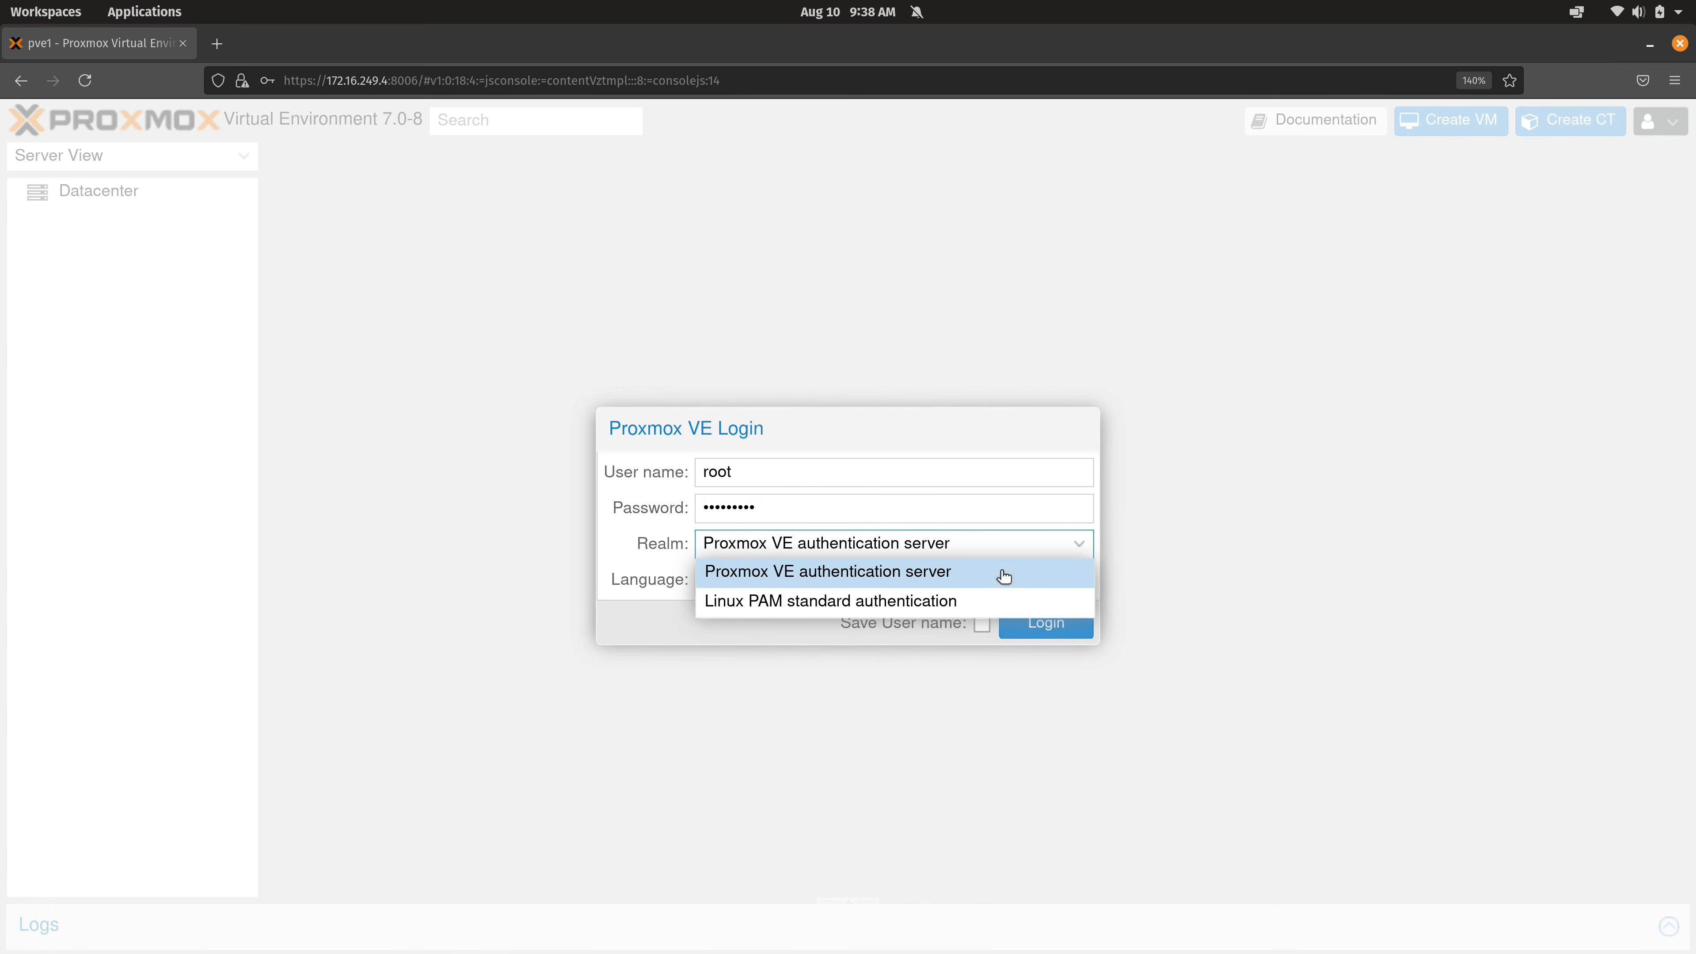
{"action": "left_click", "coordinate": [913, 599]}
{"action": "left_click", "coordinate": [1032, 628]}
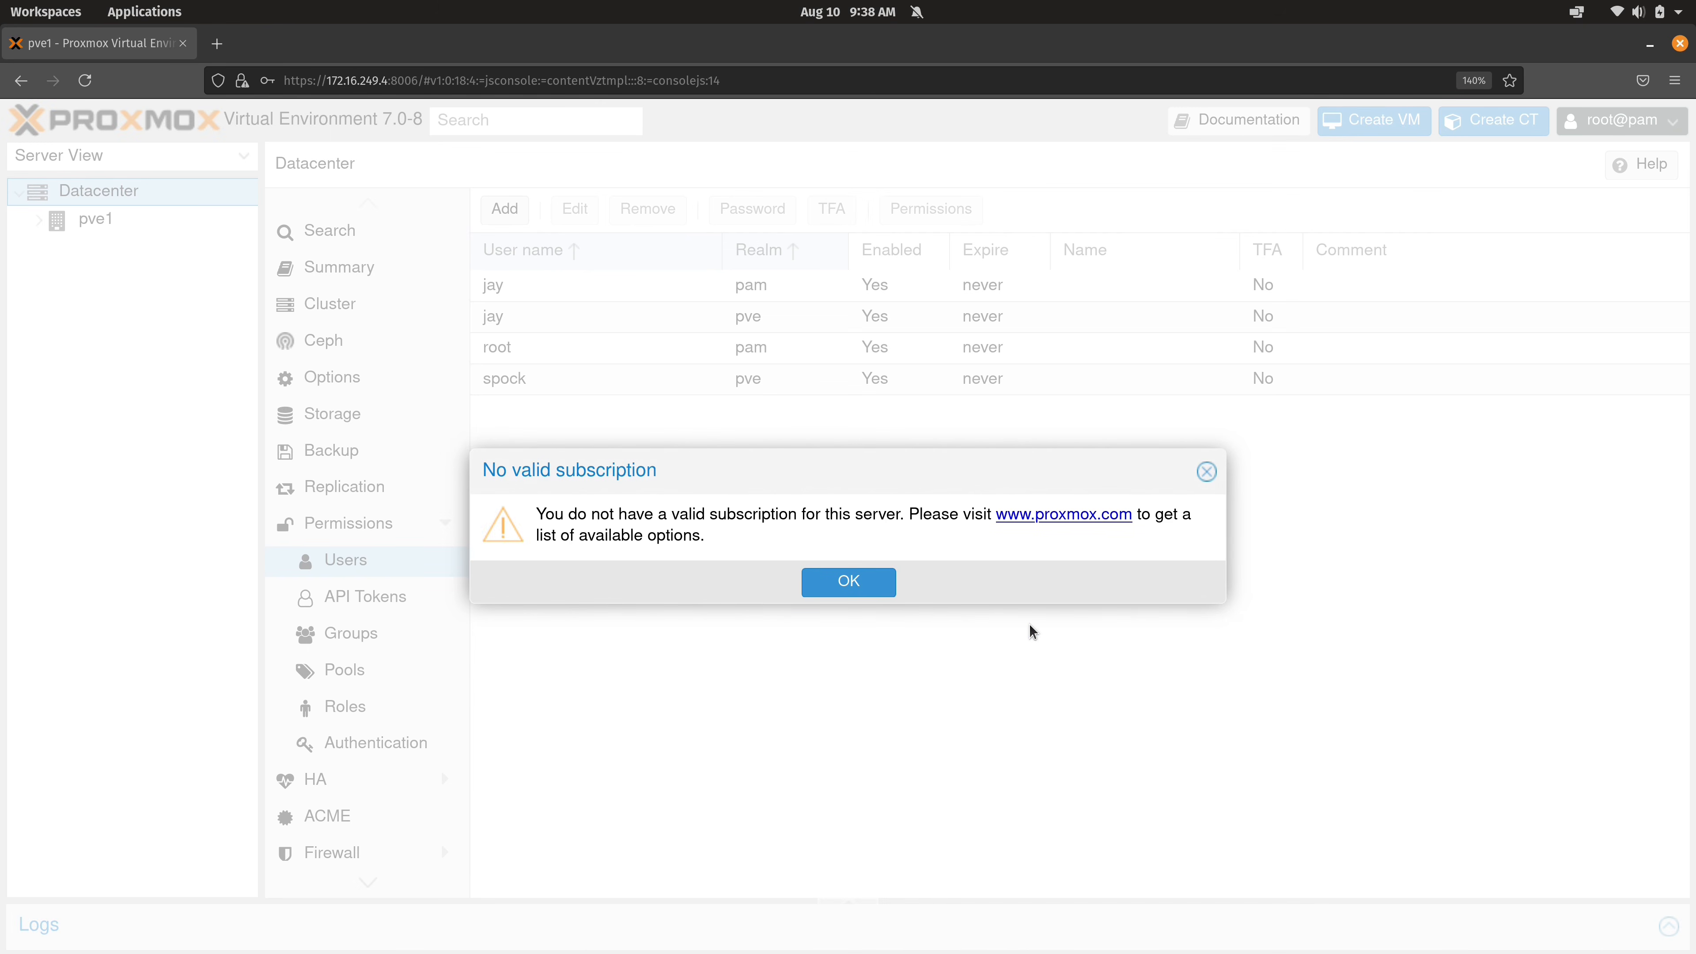
{"action": "left_click", "coordinate": [881, 586]}
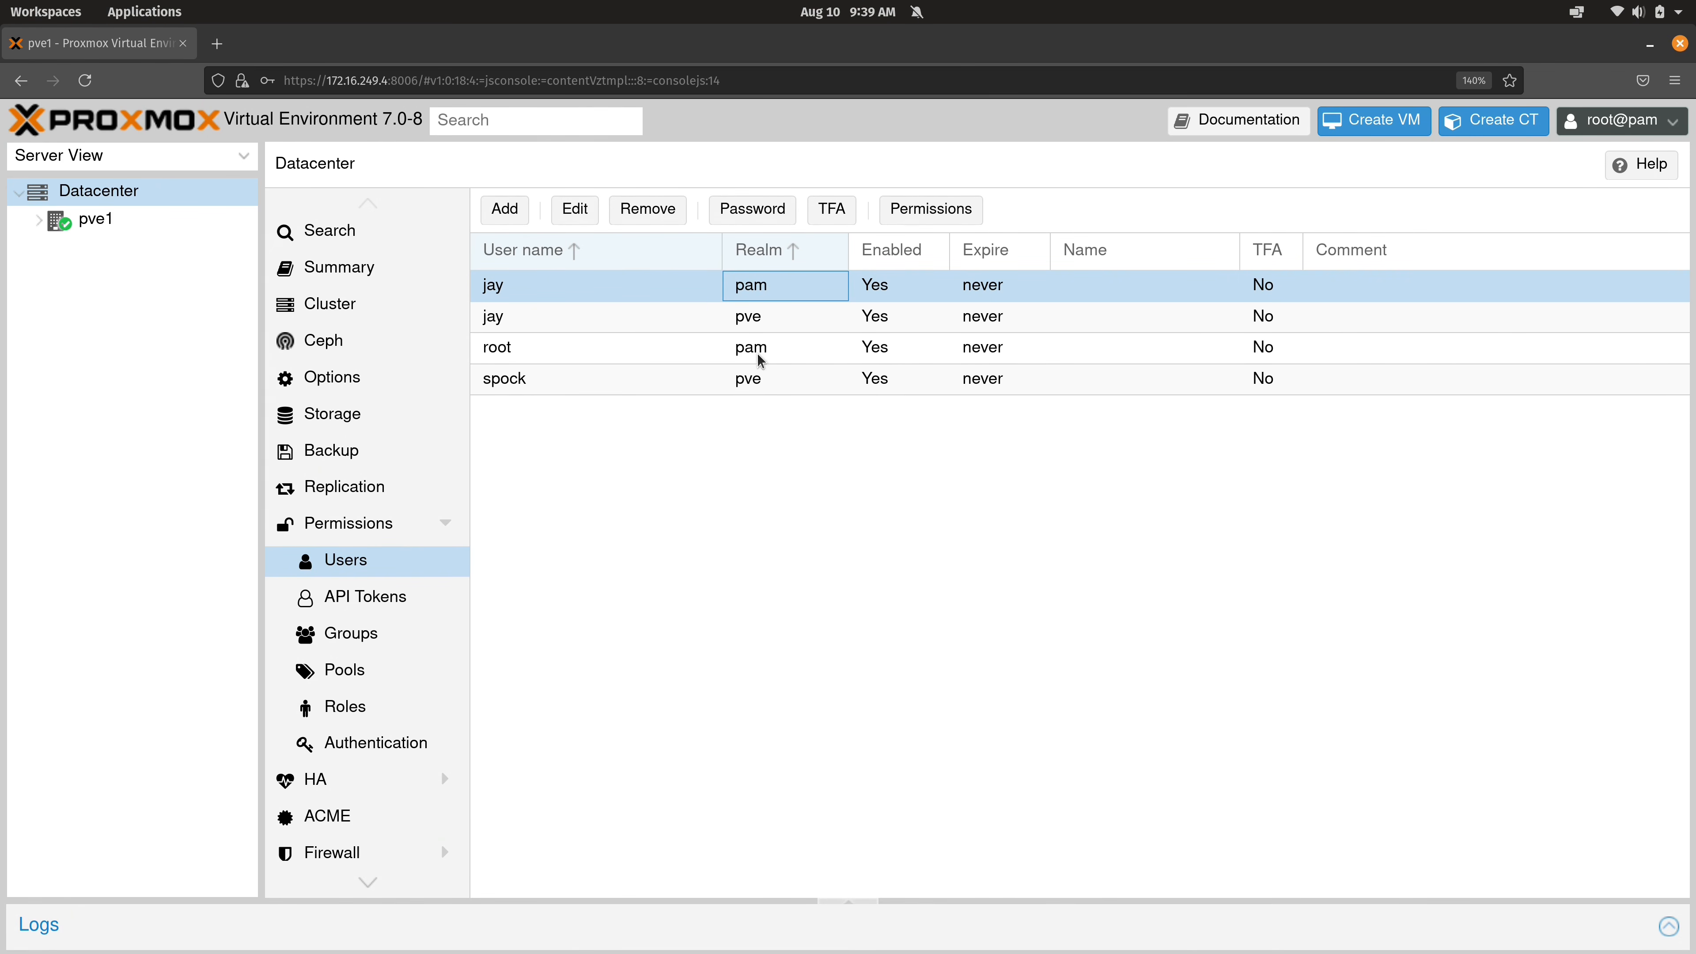
Delete the duplicate pve-realm user from the users list.
{"action": "left_click", "coordinate": [761, 326]}
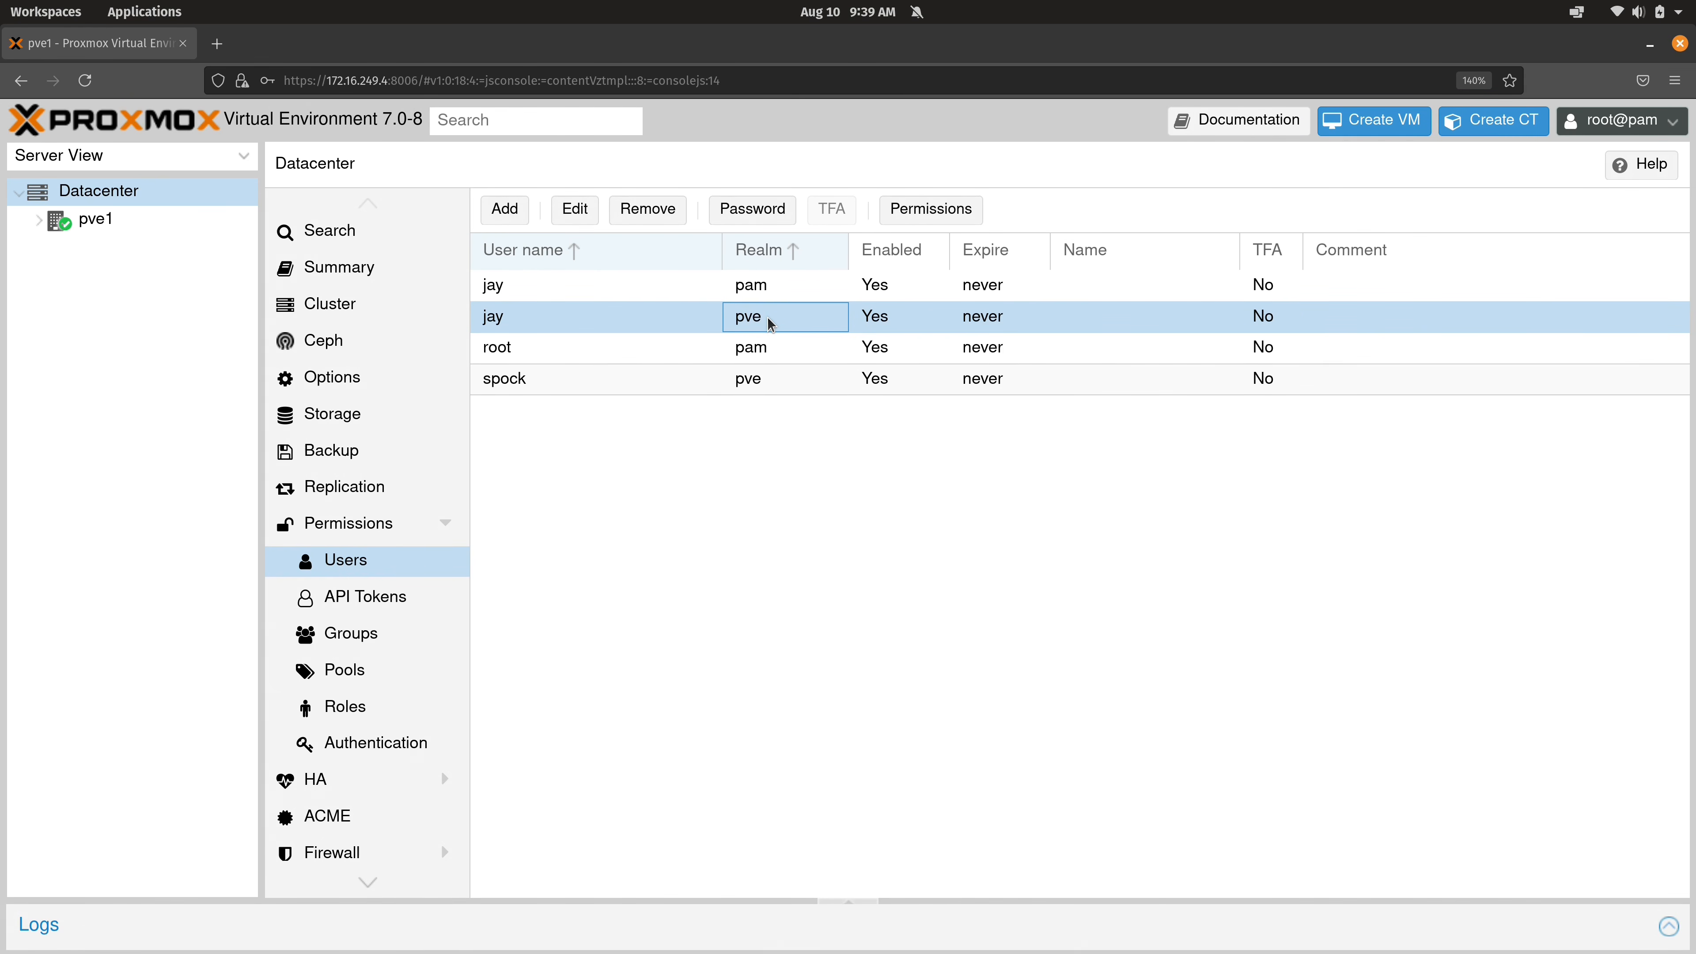
{"action": "left_click", "coordinate": [656, 217]}
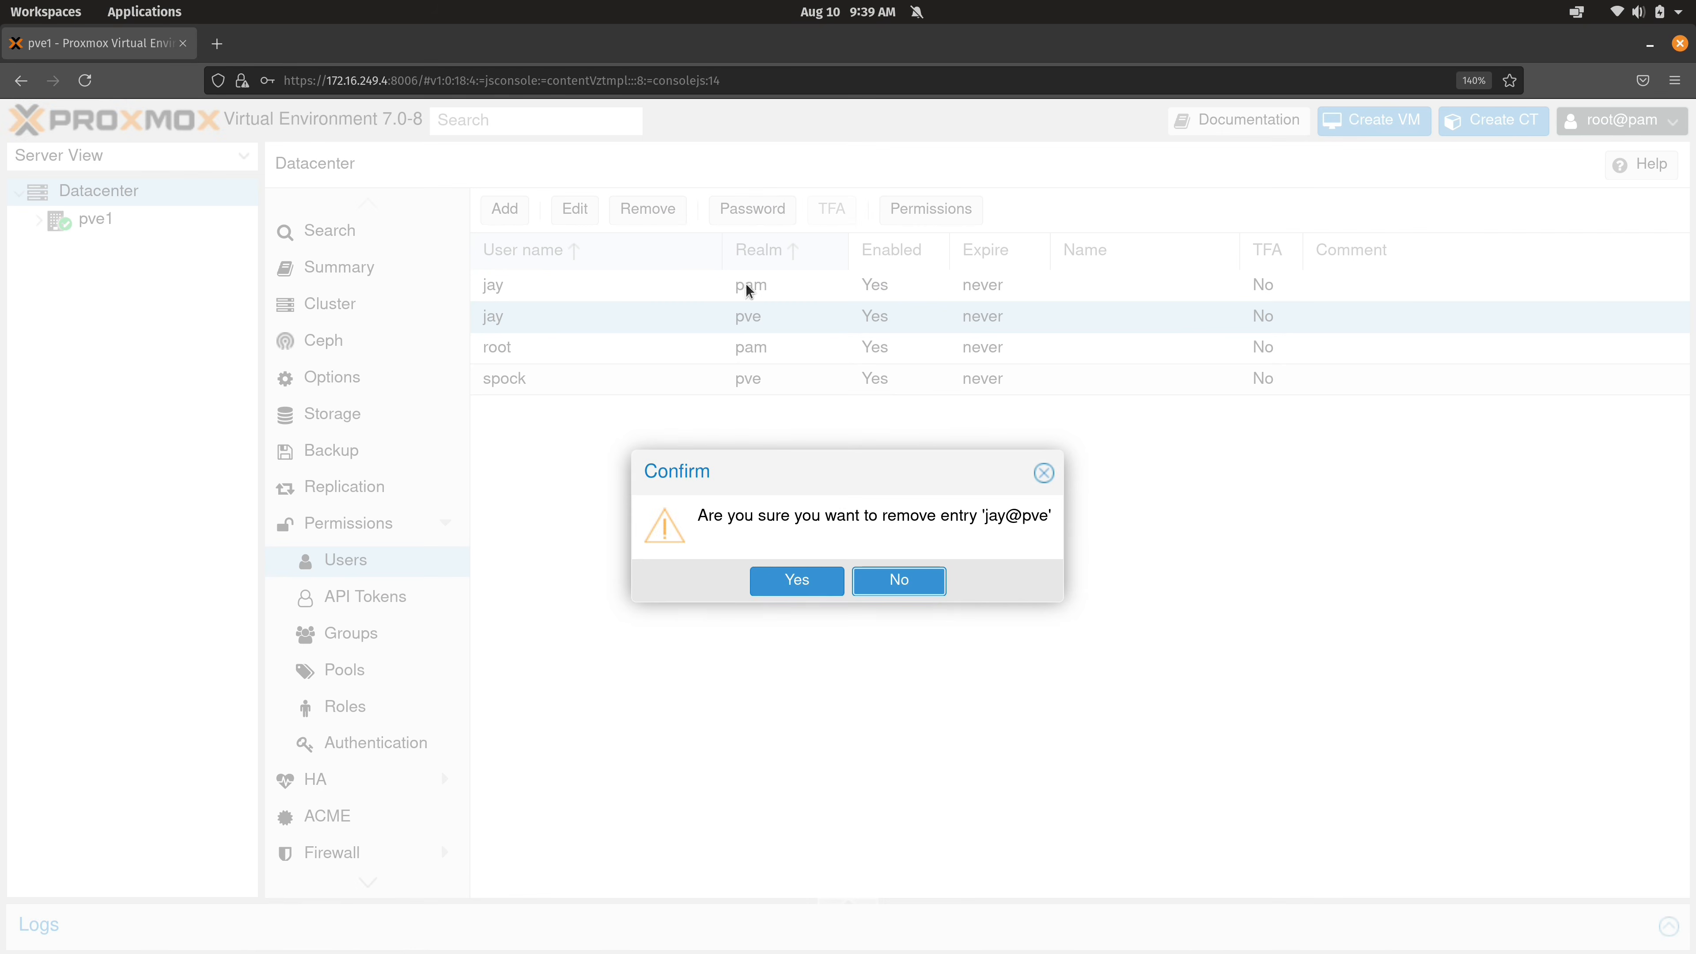
{"action": "left_click", "coordinate": [807, 579]}
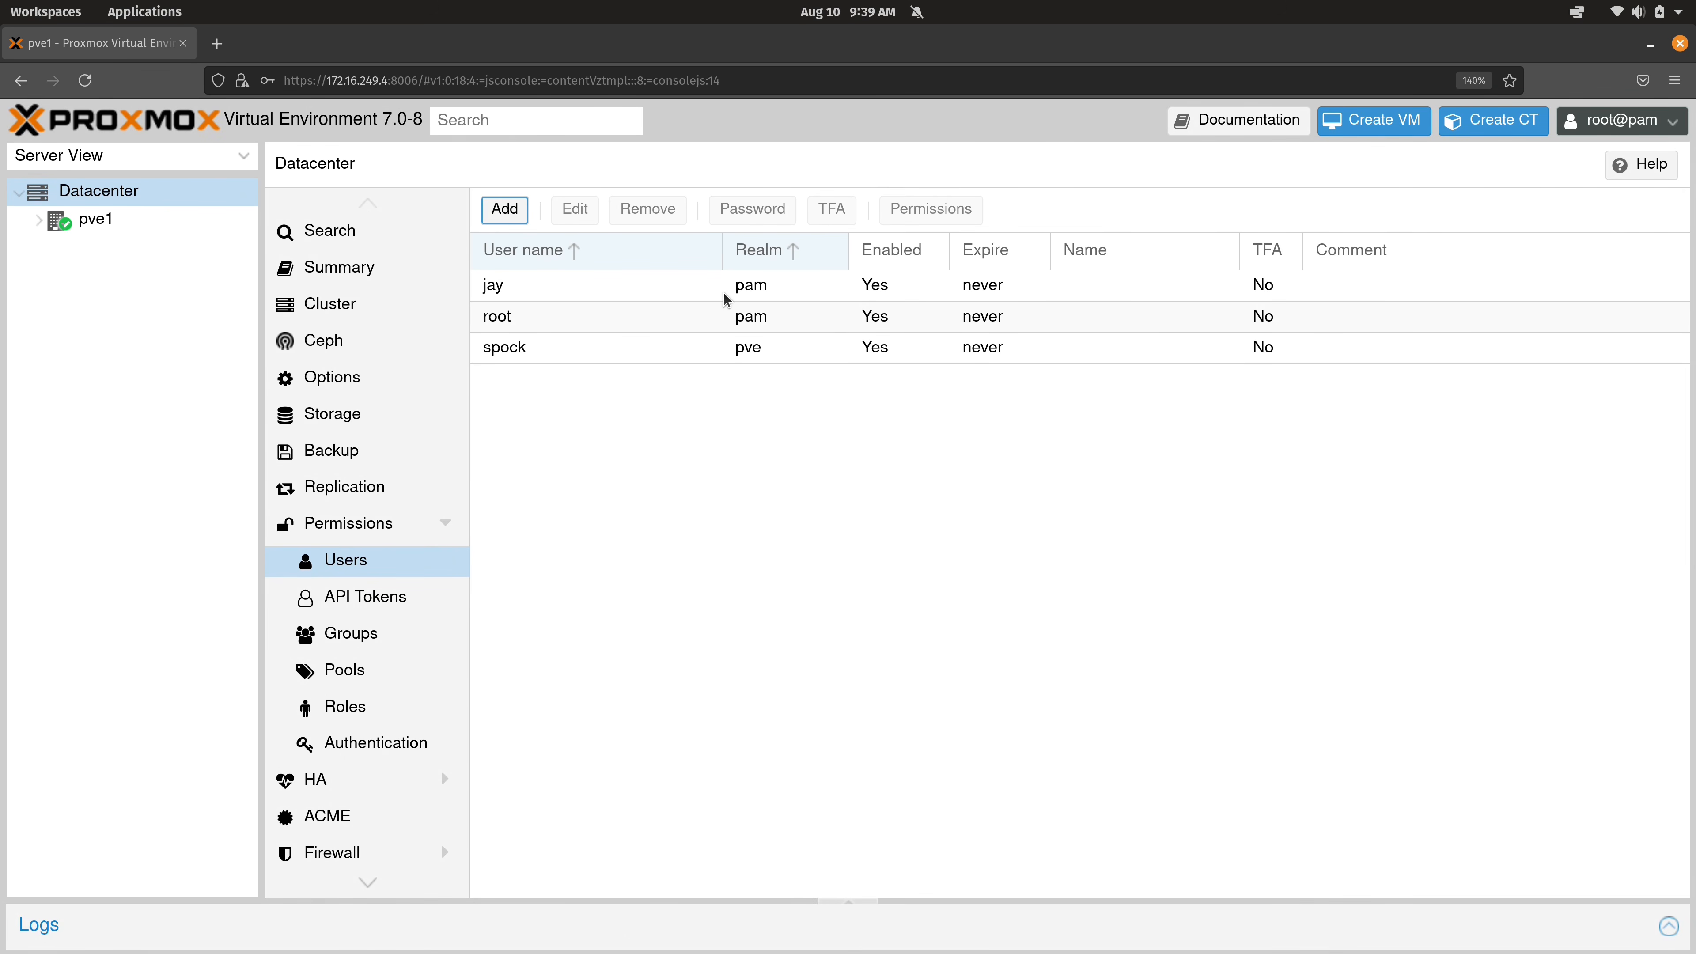
Set the remaining pam-realm user's group to admins and save the change.
{"action": "left_click", "coordinate": [760, 294]}
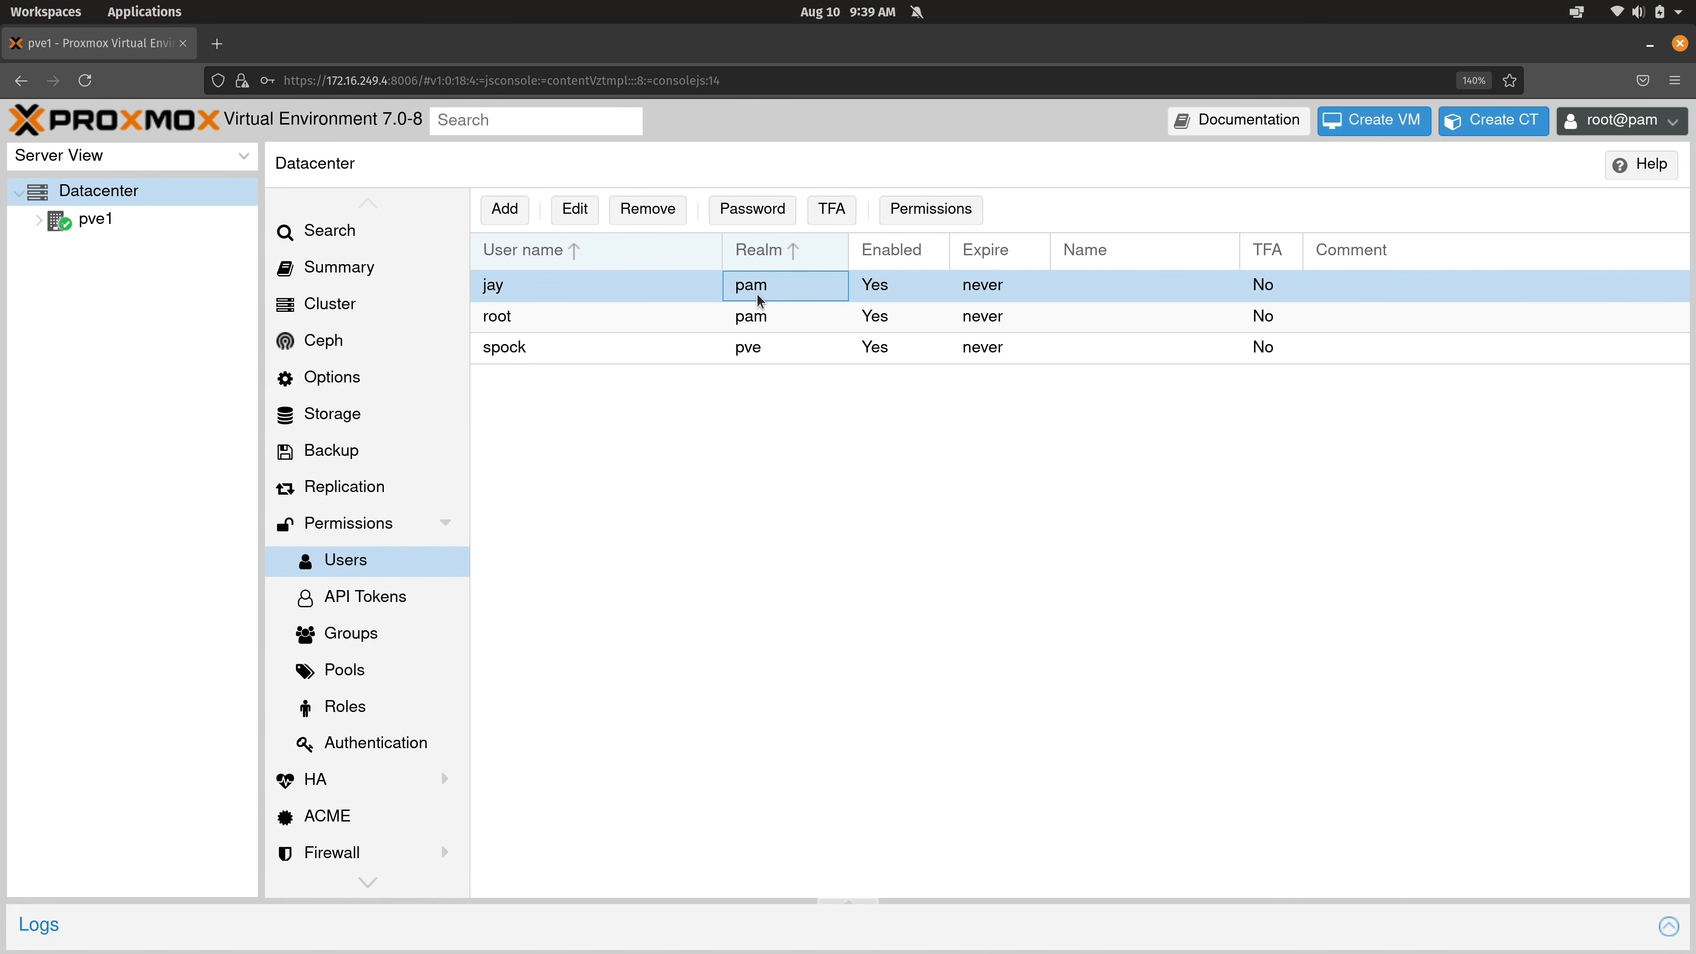
{"action": "left_click", "coordinate": [573, 211]}
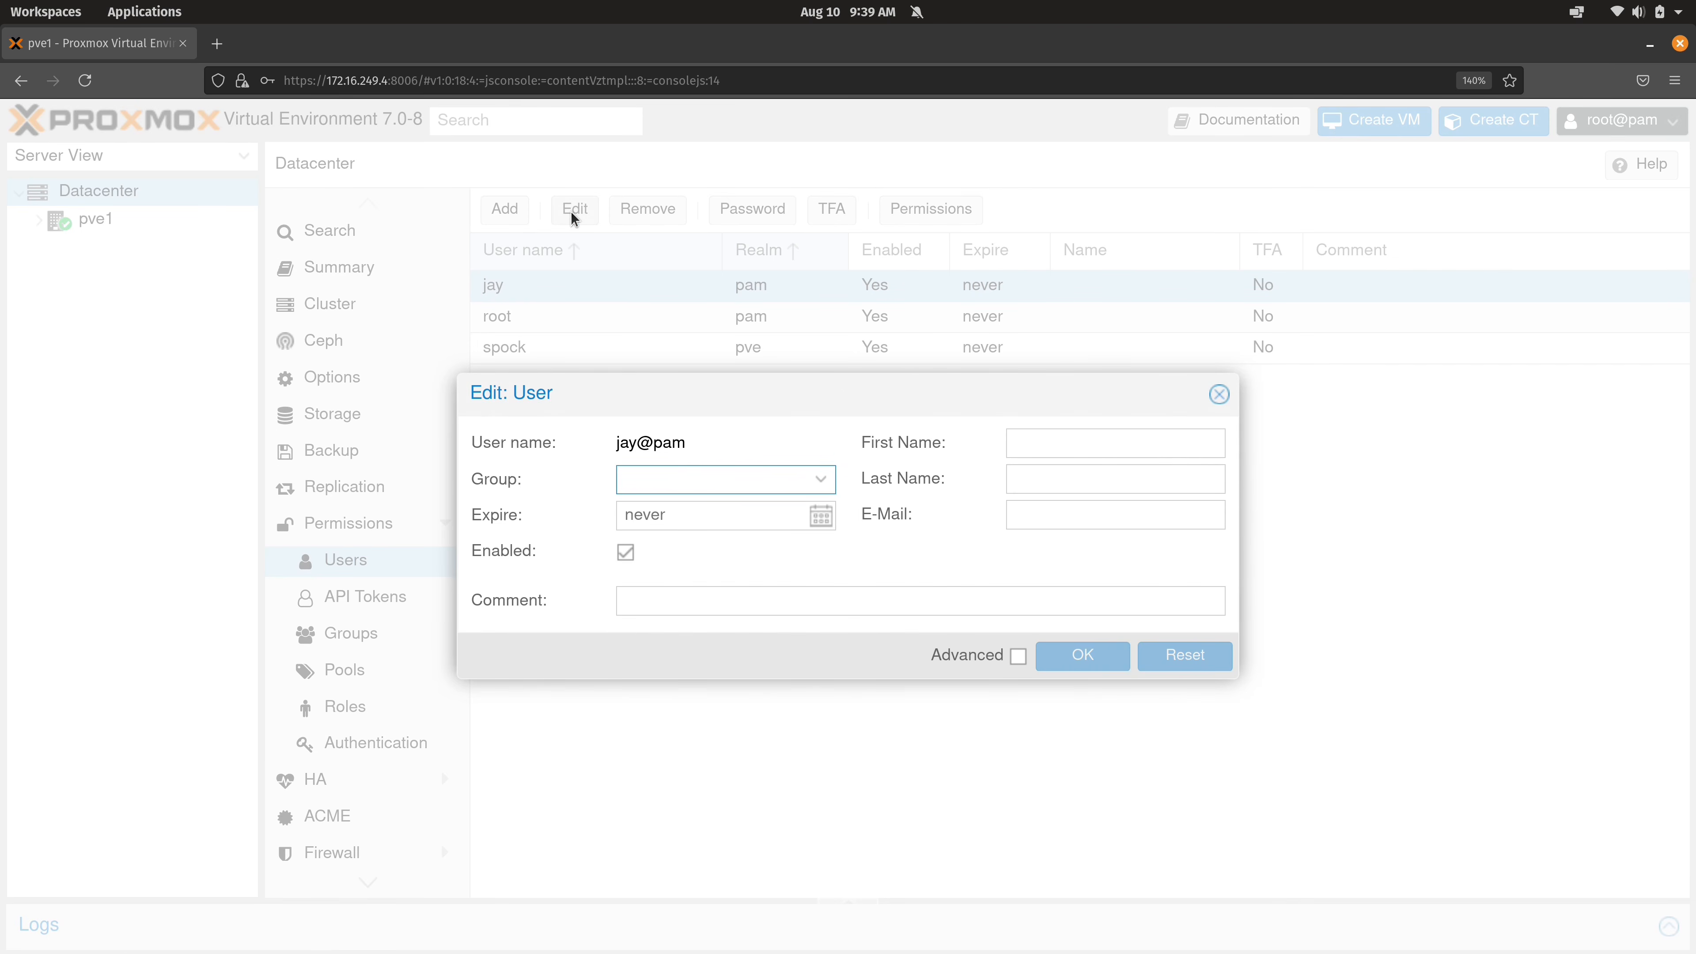
{"action": "left_click", "coordinate": [821, 479]}
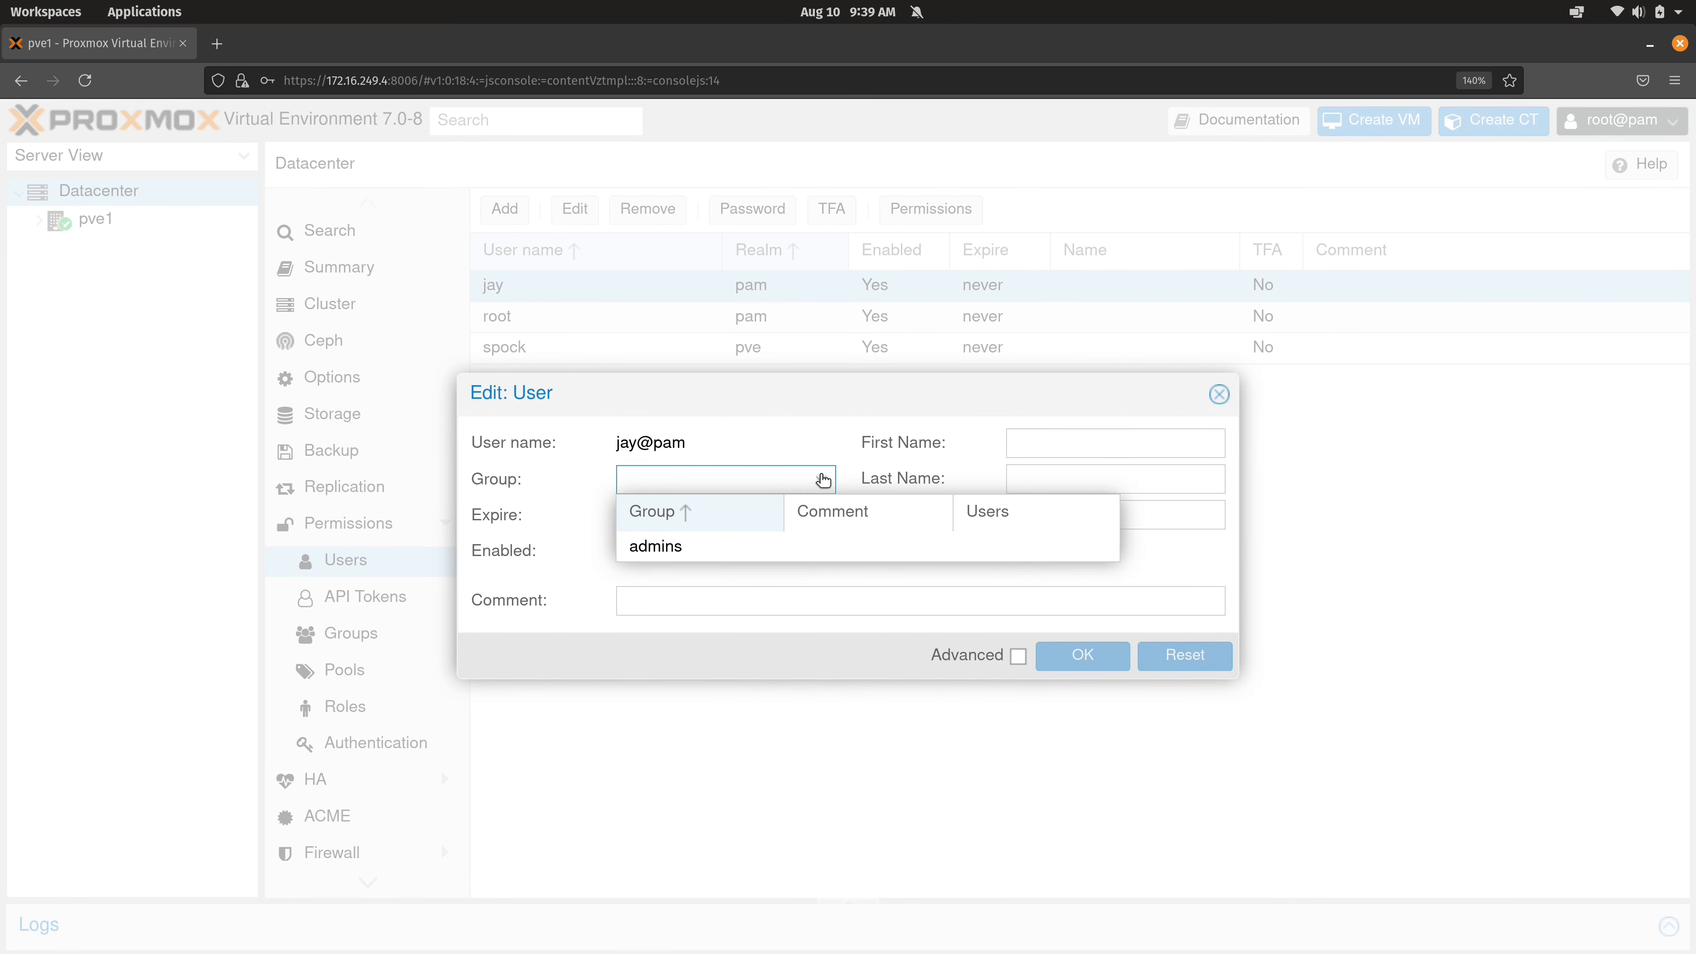
{"action": "left_click", "coordinate": [652, 547]}
{"action": "left_click", "coordinate": [864, 658]}
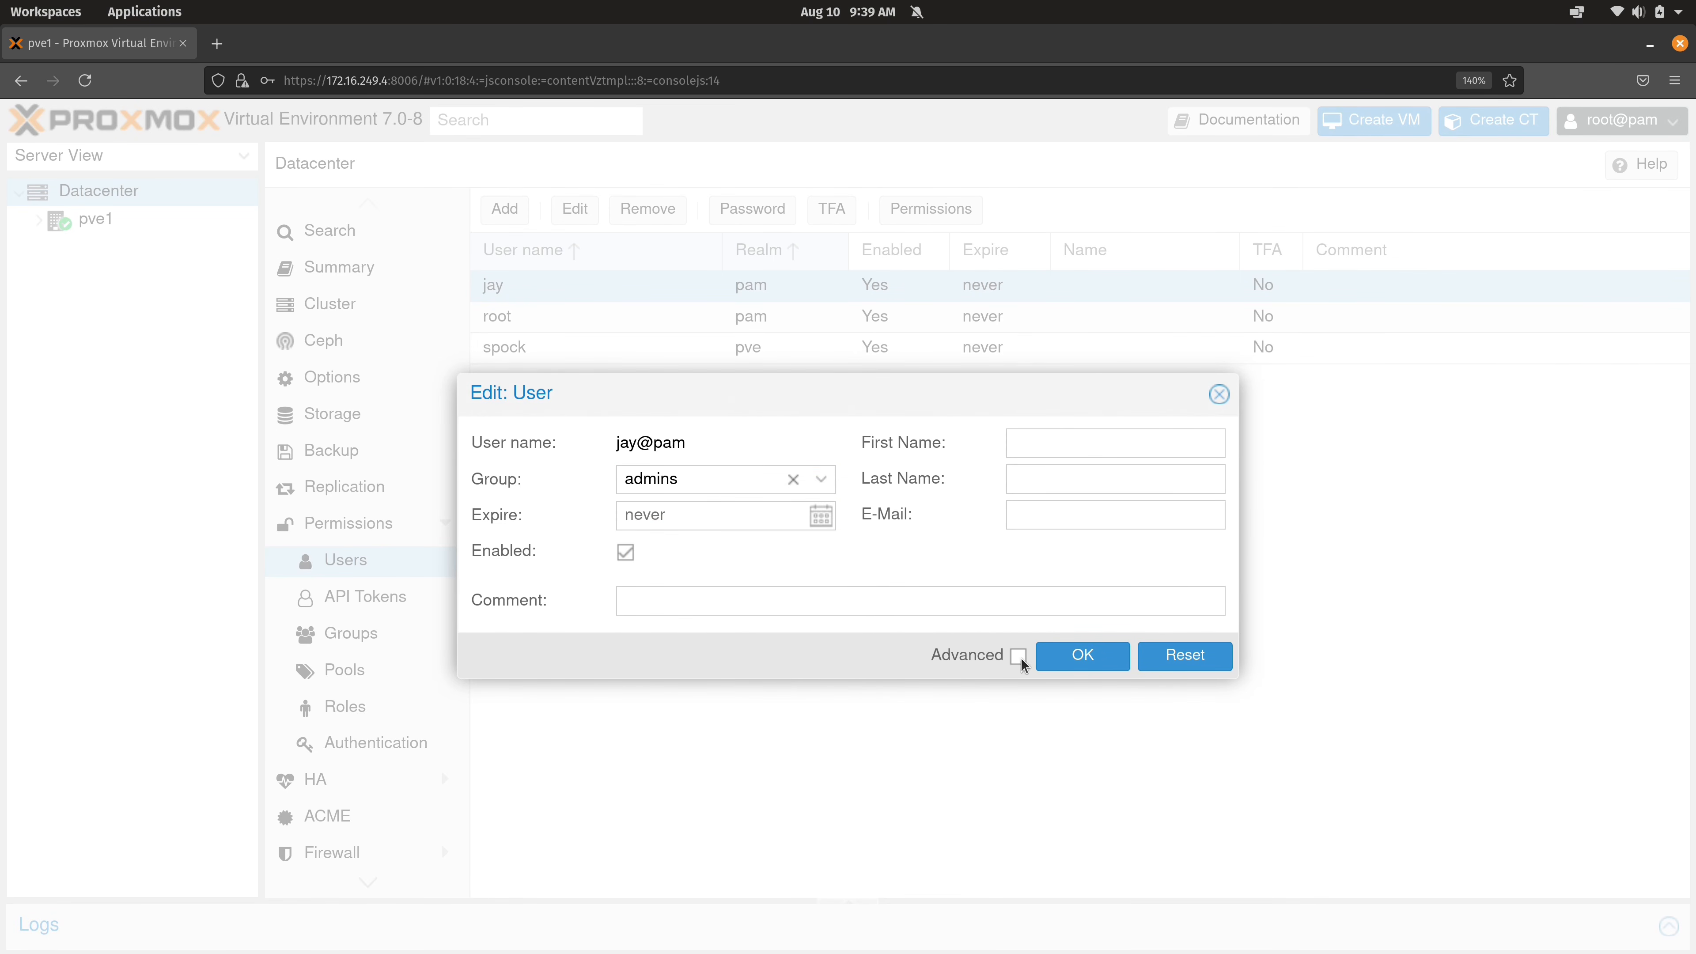
{"action": "left_click", "coordinate": [1072, 658]}
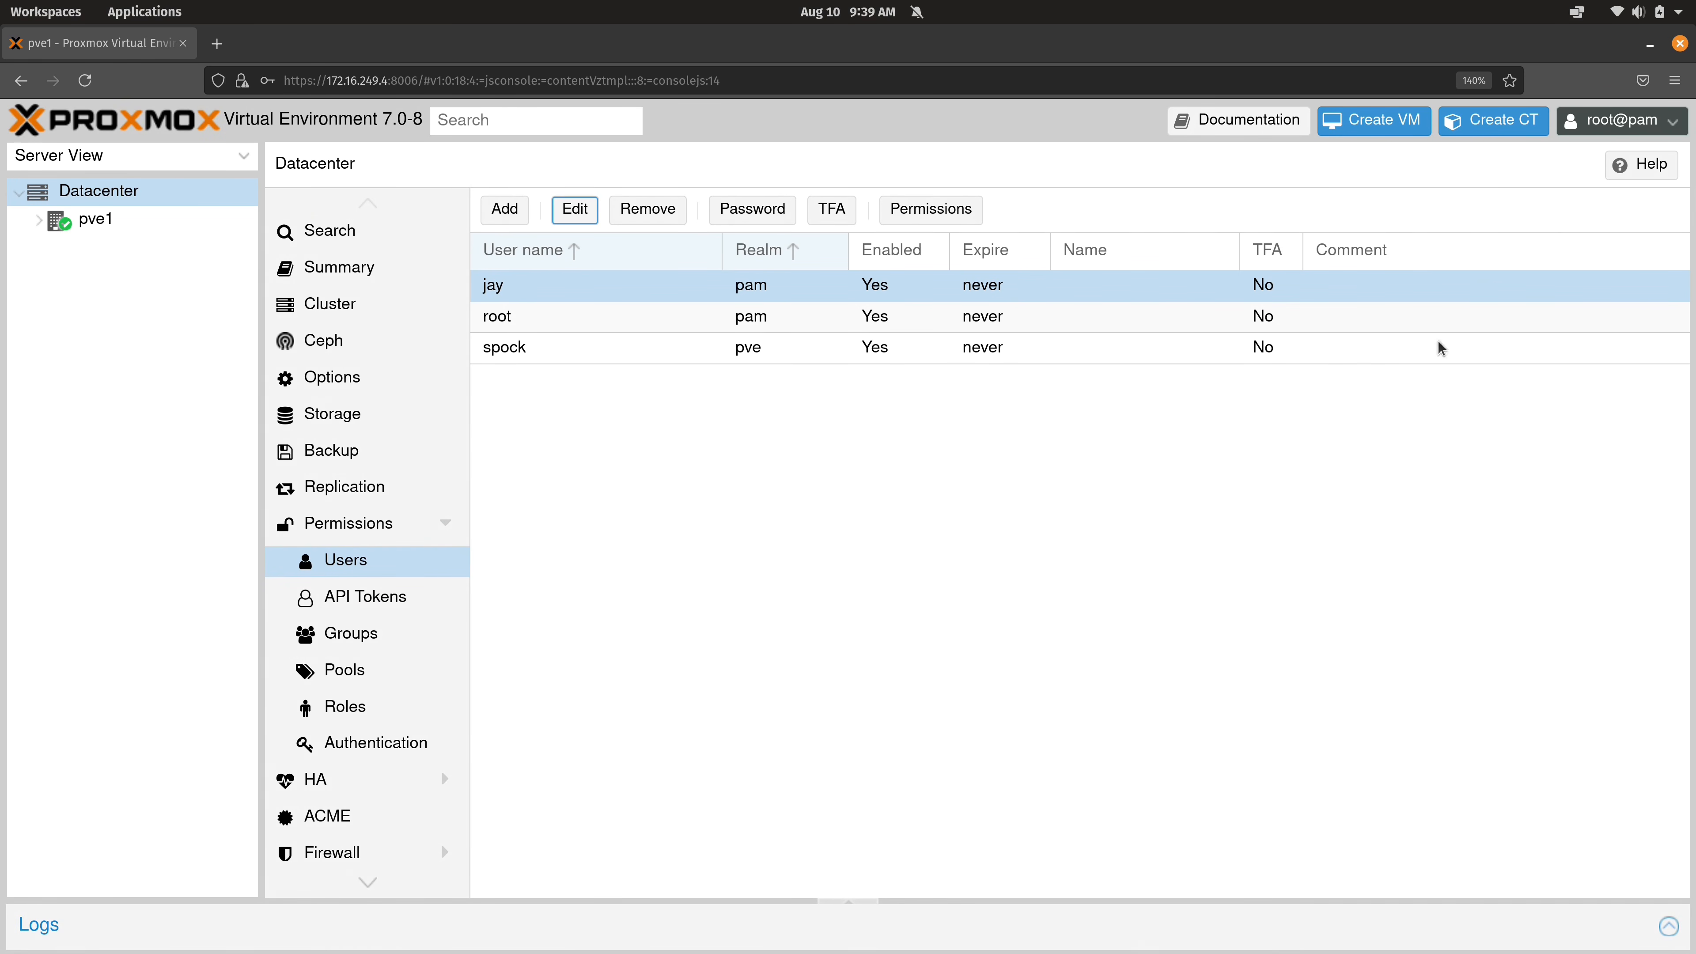
{"action": "left_click", "coordinate": [1626, 124]}
Log out of root and sign in as the pam-realm user, dismissing the subscription notice.
{"action": "left_click", "coordinate": [1618, 290]}
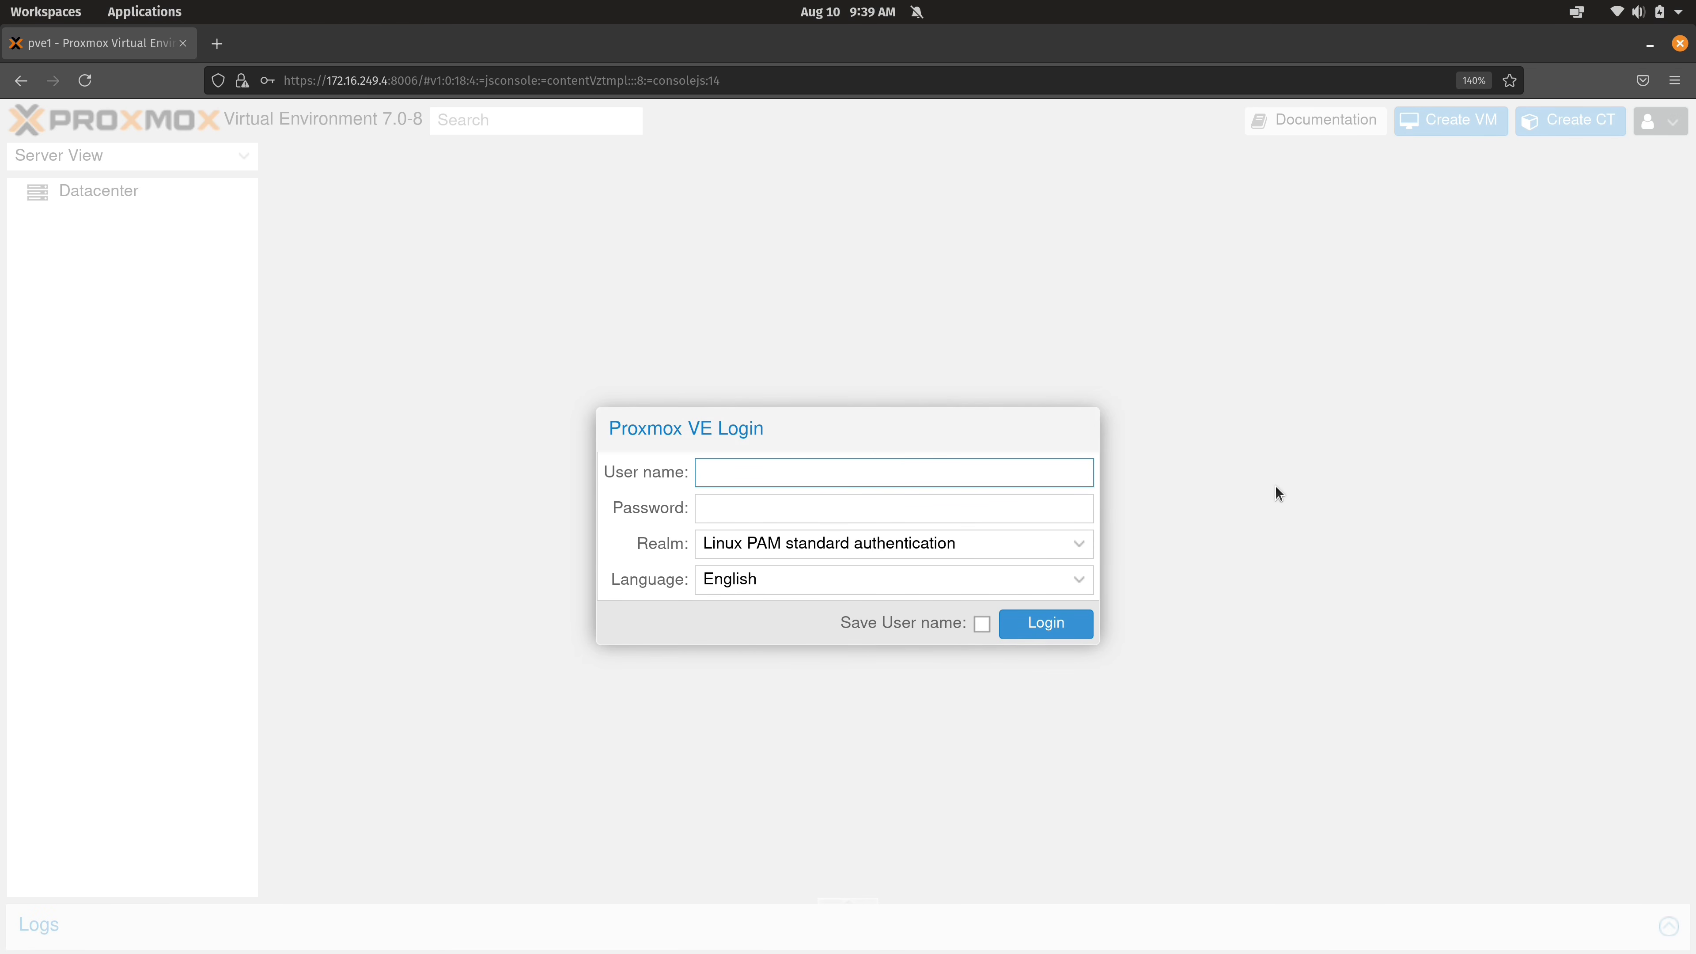
{"action": "type", "text": "jay"}
{"action": "key", "text": "Tab"}
{"action": "type", "text": "••••••••"}
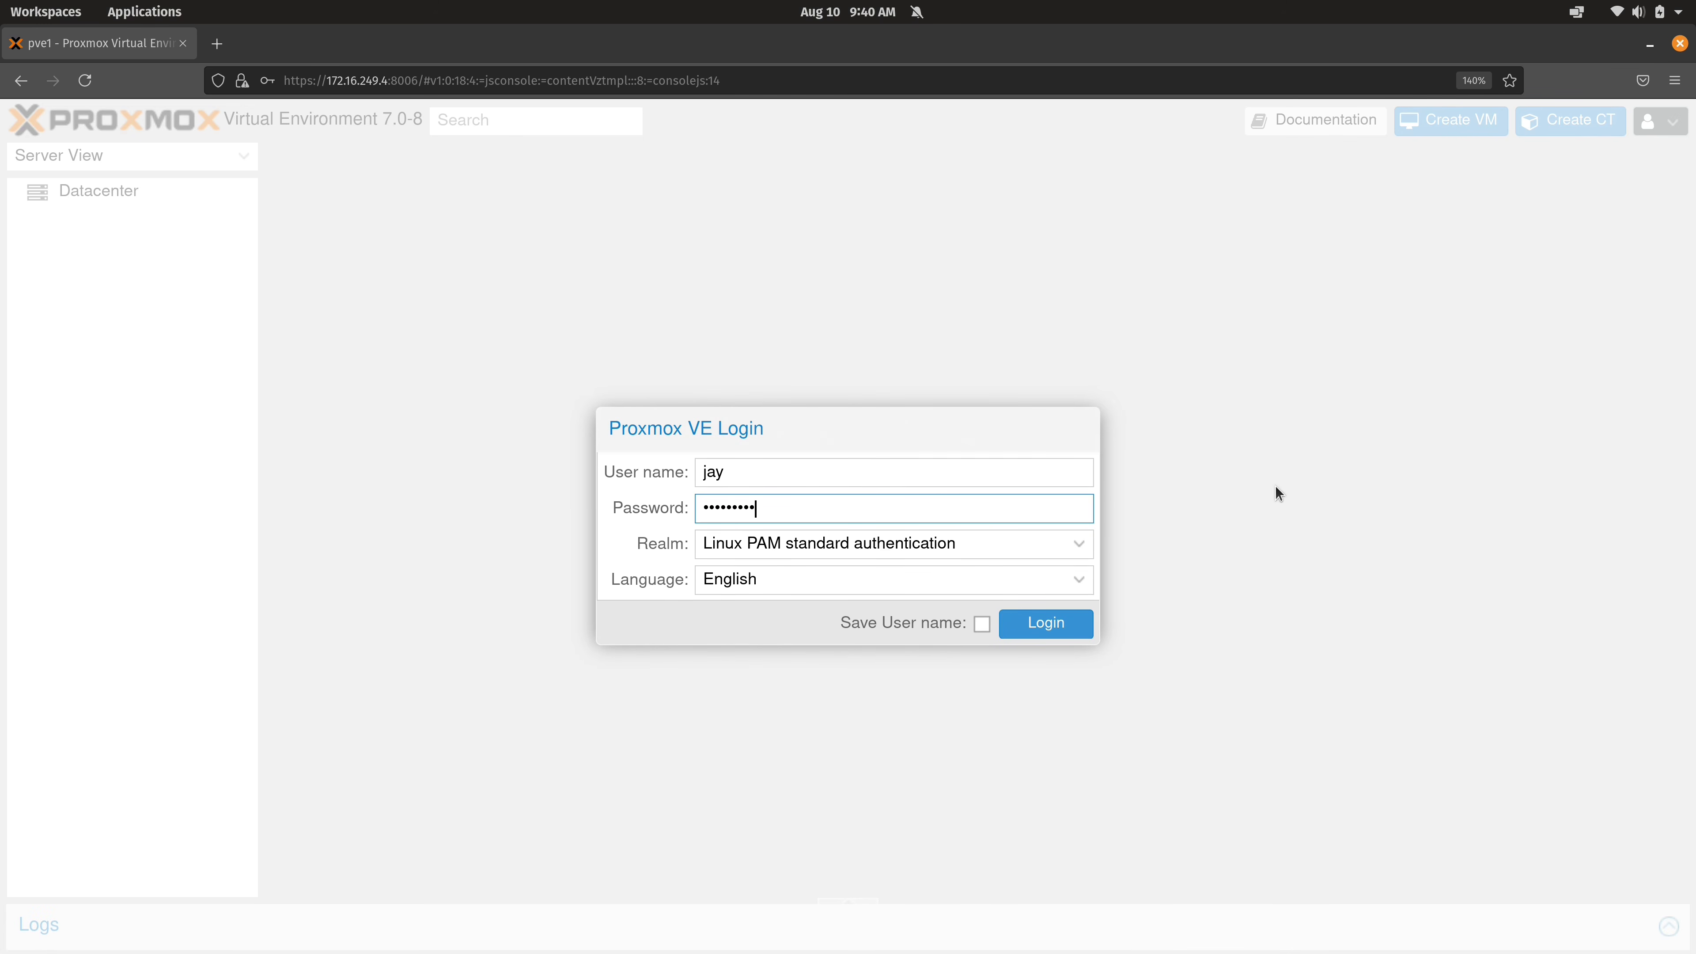
{"action": "key", "text": "Return"}
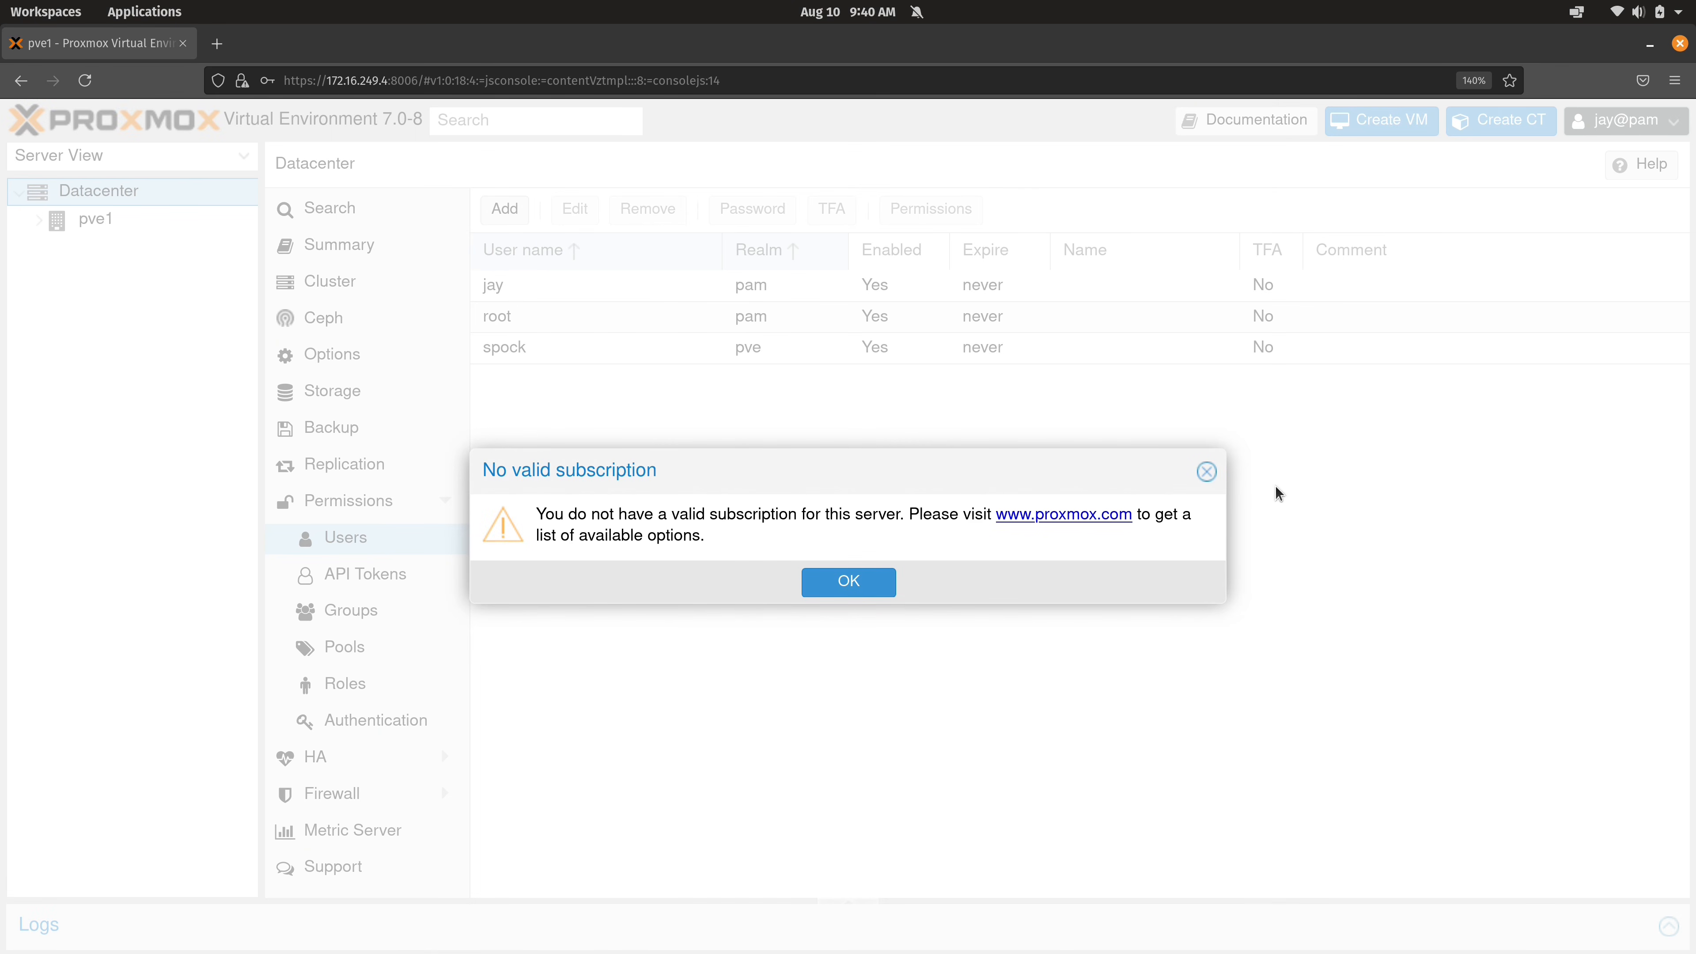
{"action": "left_click", "coordinate": [854, 585]}
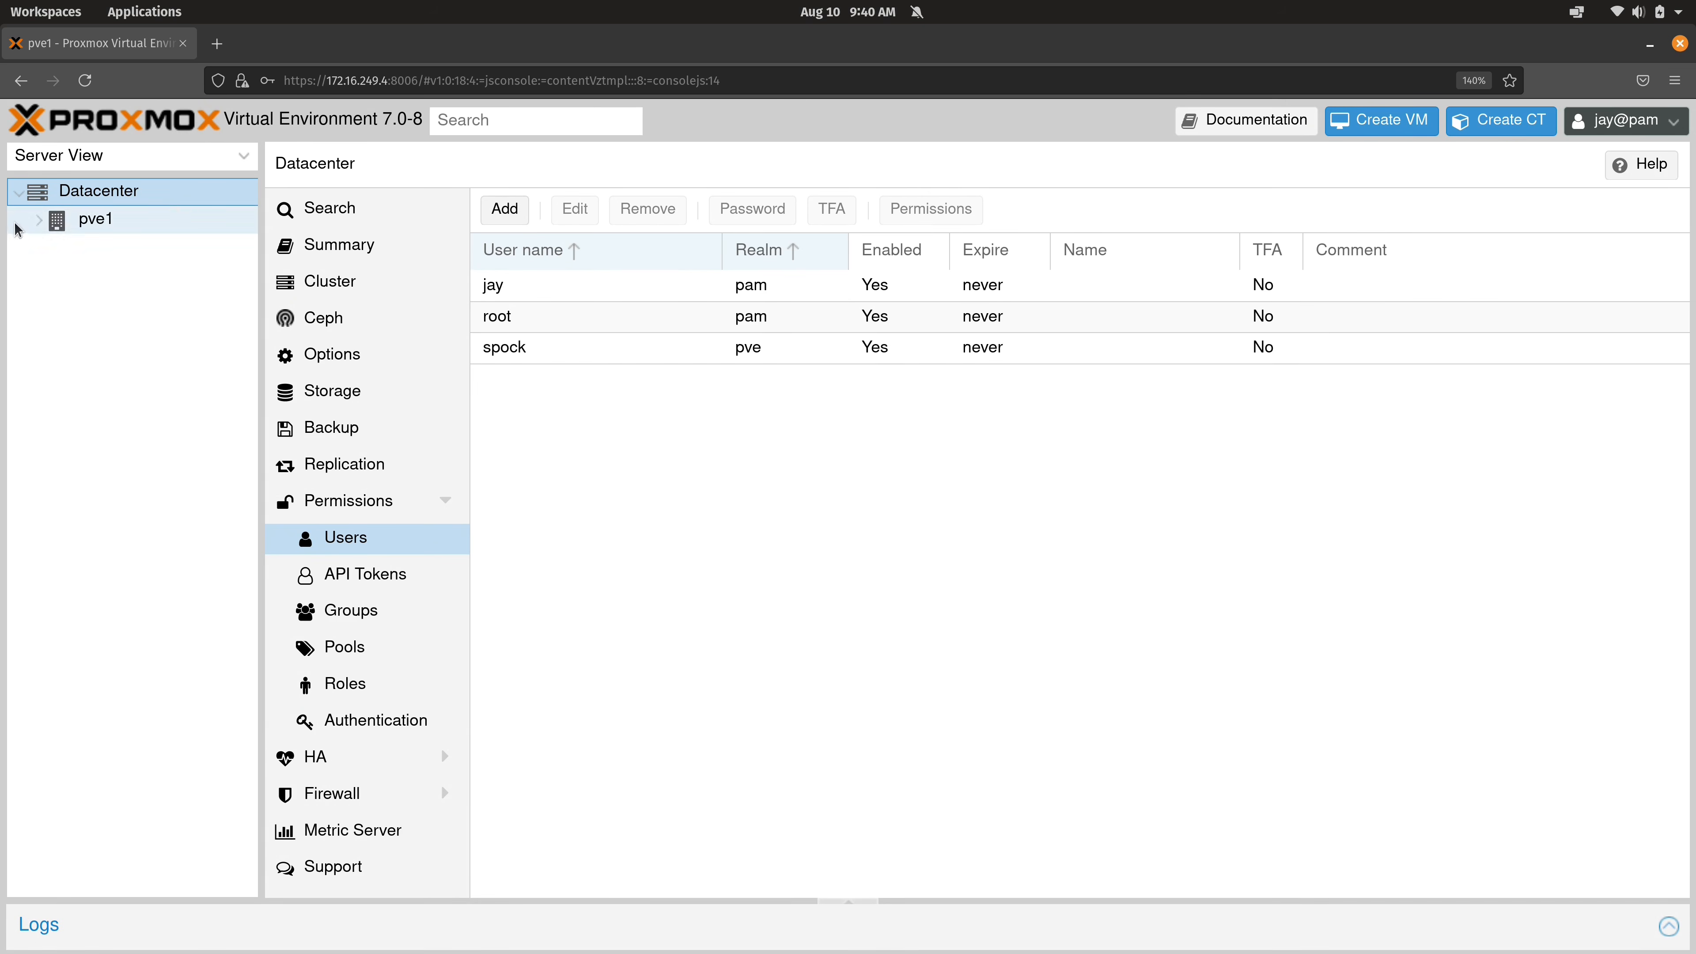
Open the console of container 104 (webserver-ct-1) under node pve1.
{"action": "left_click", "coordinate": [38, 220]}
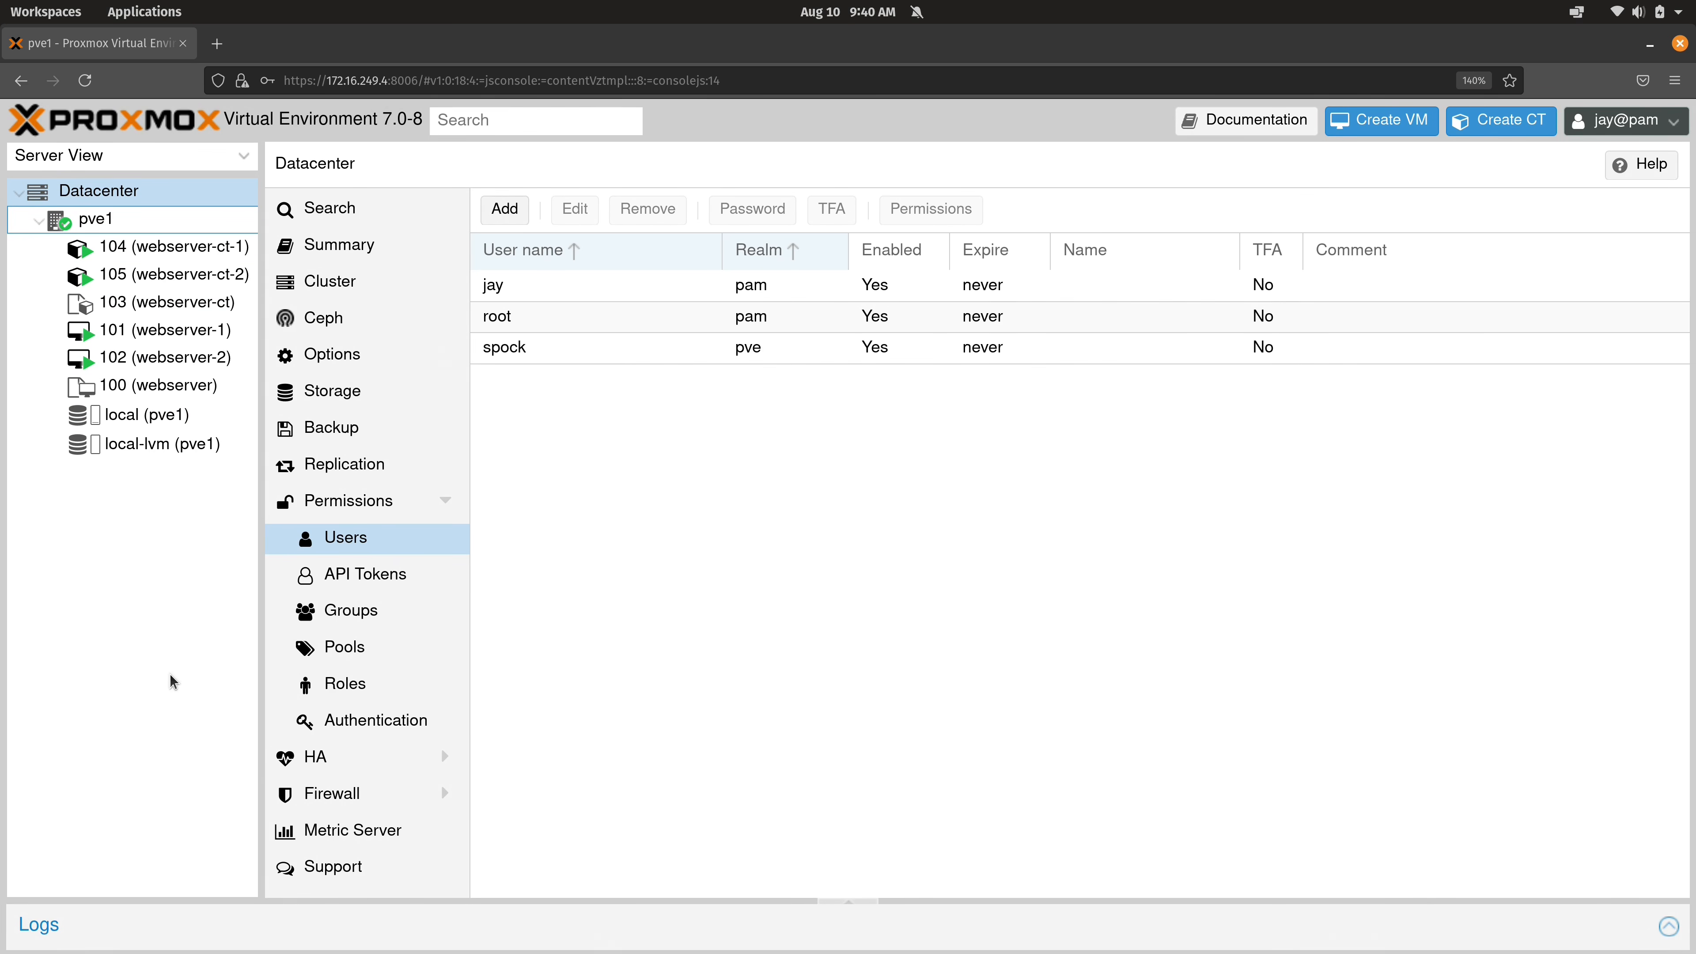
{"action": "left_click", "coordinate": [229, 254]}
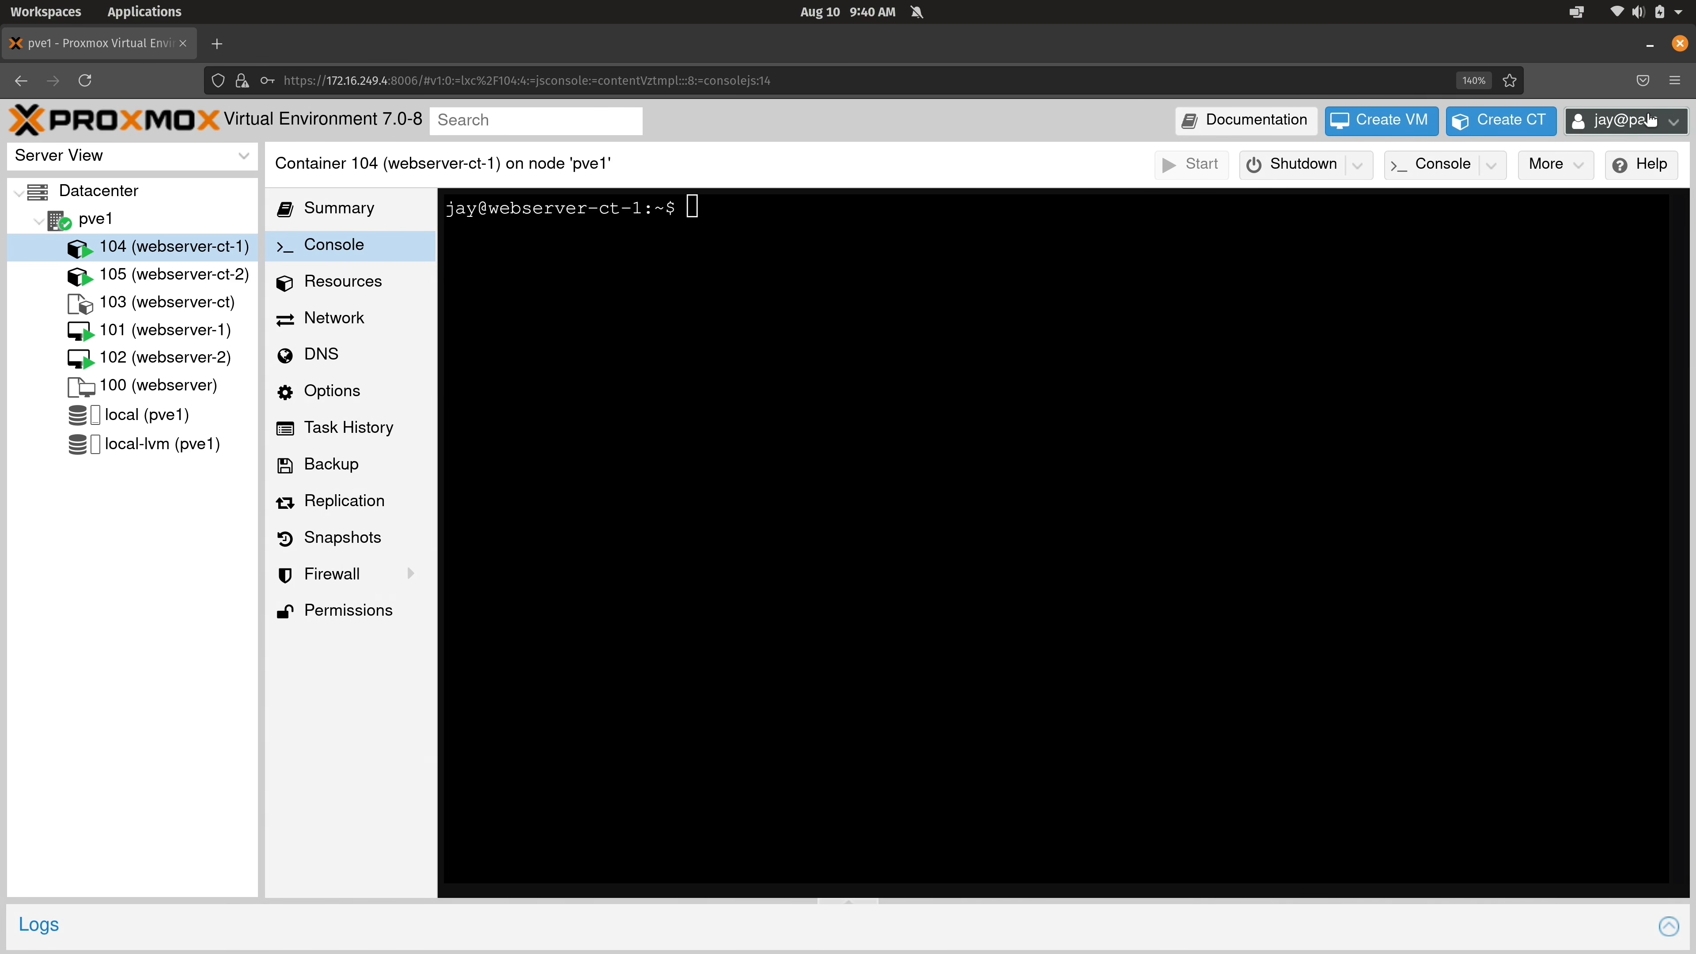
{"action": "left_click", "coordinate": [1651, 120]}
Sign back in as root and return to the Datacenter users list.
{"action": "left_click", "coordinate": [1611, 274]}
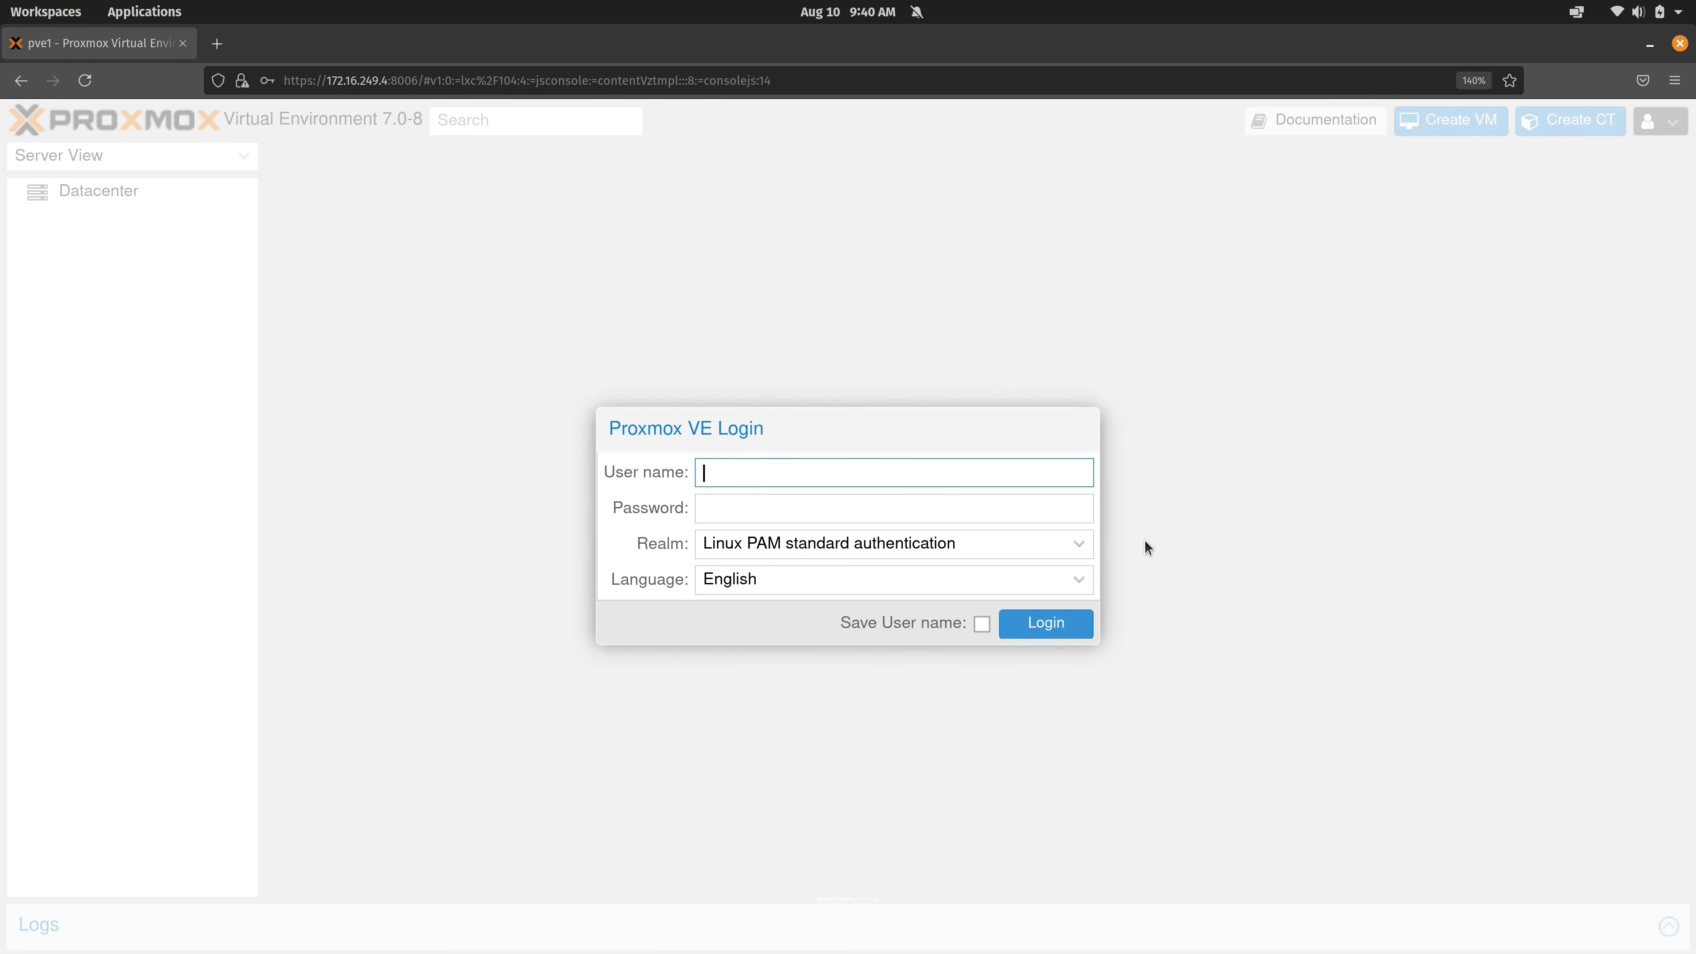
{"action": "type", "text": "root"}
{"action": "key", "text": "Tab"}
{"action": "type", "text": "***"}
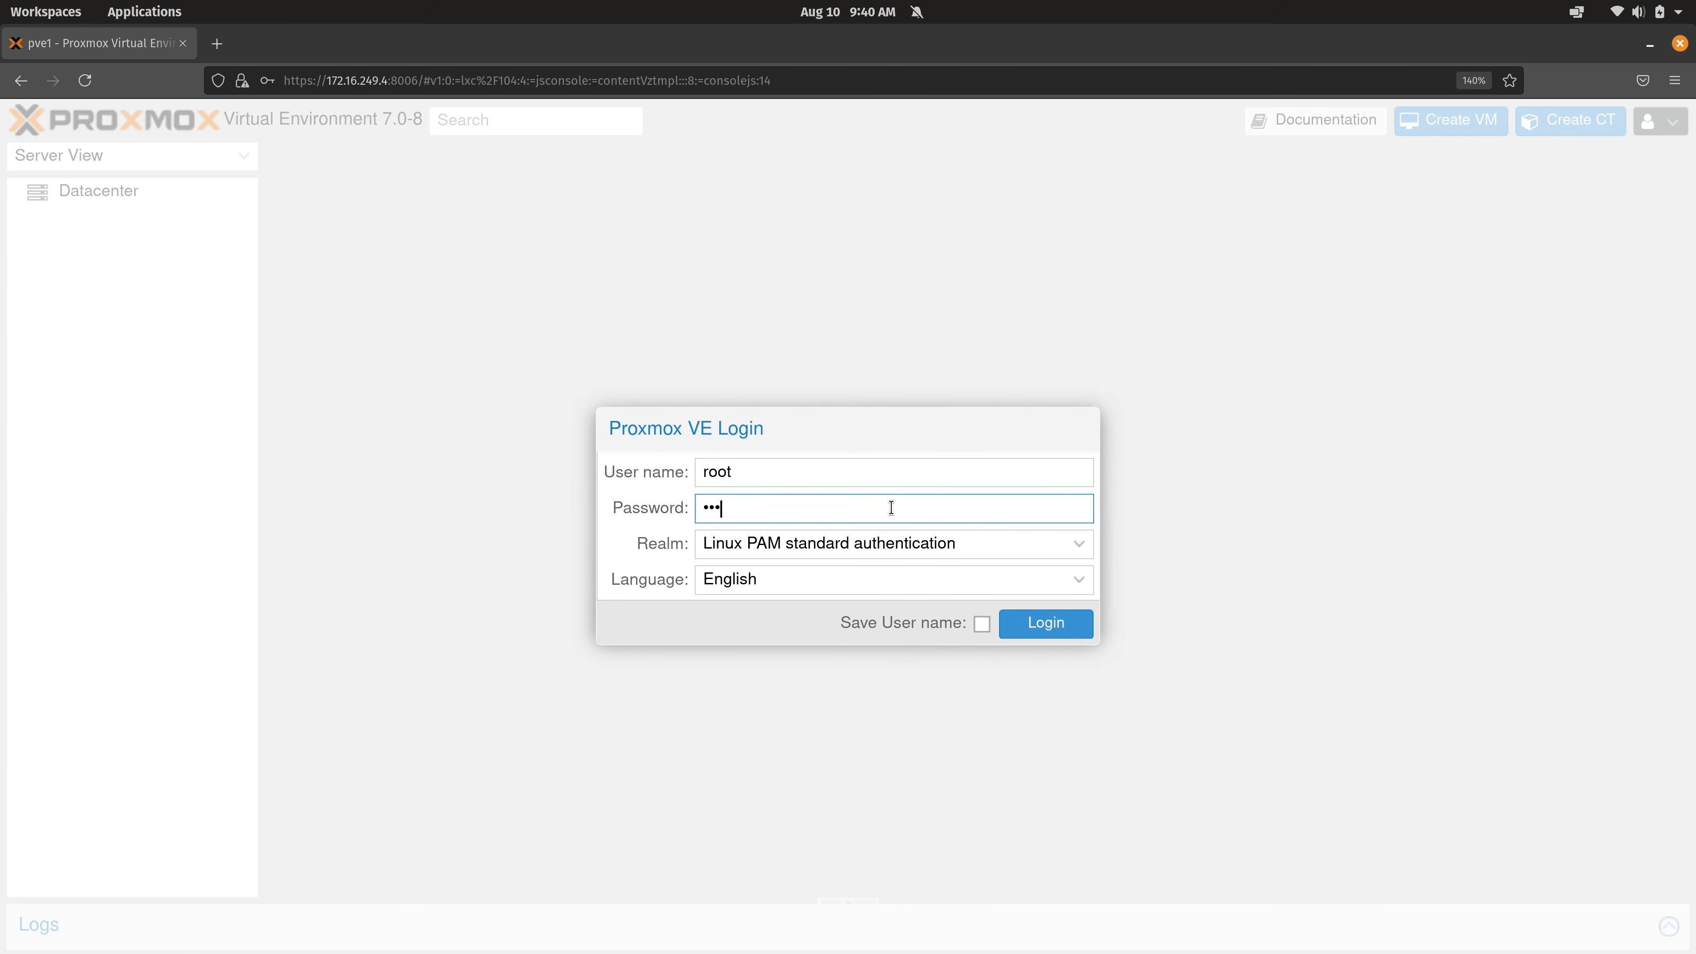
{"action": "type", "text": "********"}
{"action": "key", "text": "Return"}
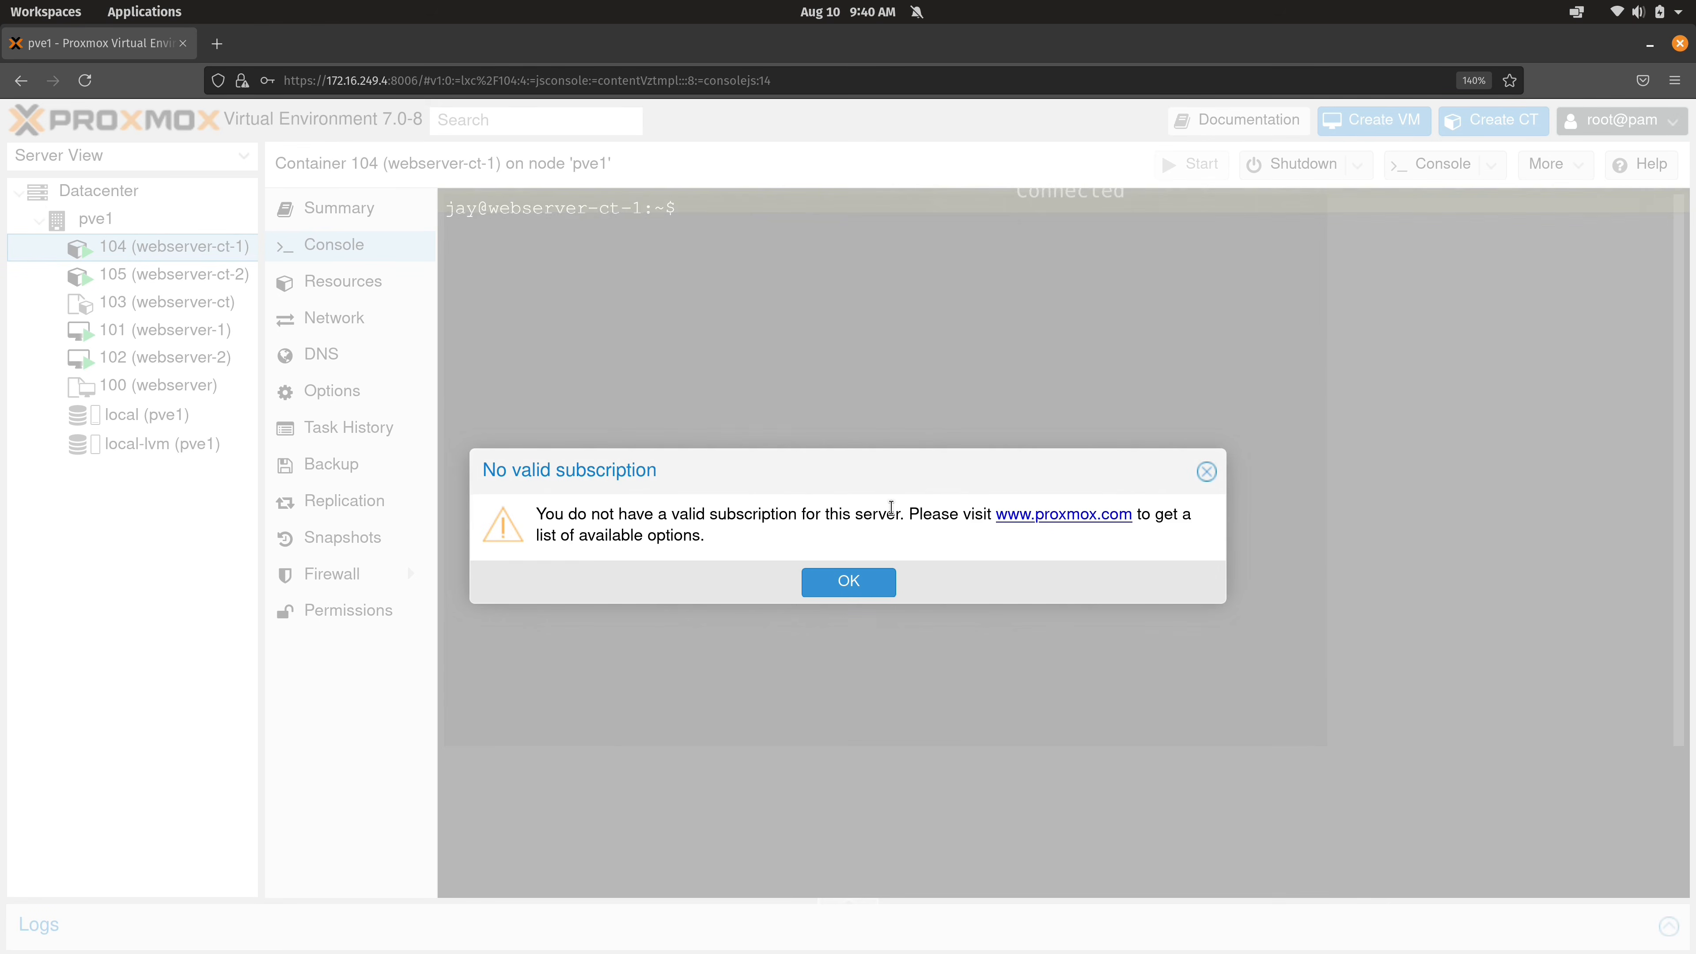
{"action": "left_click", "coordinate": [865, 591]}
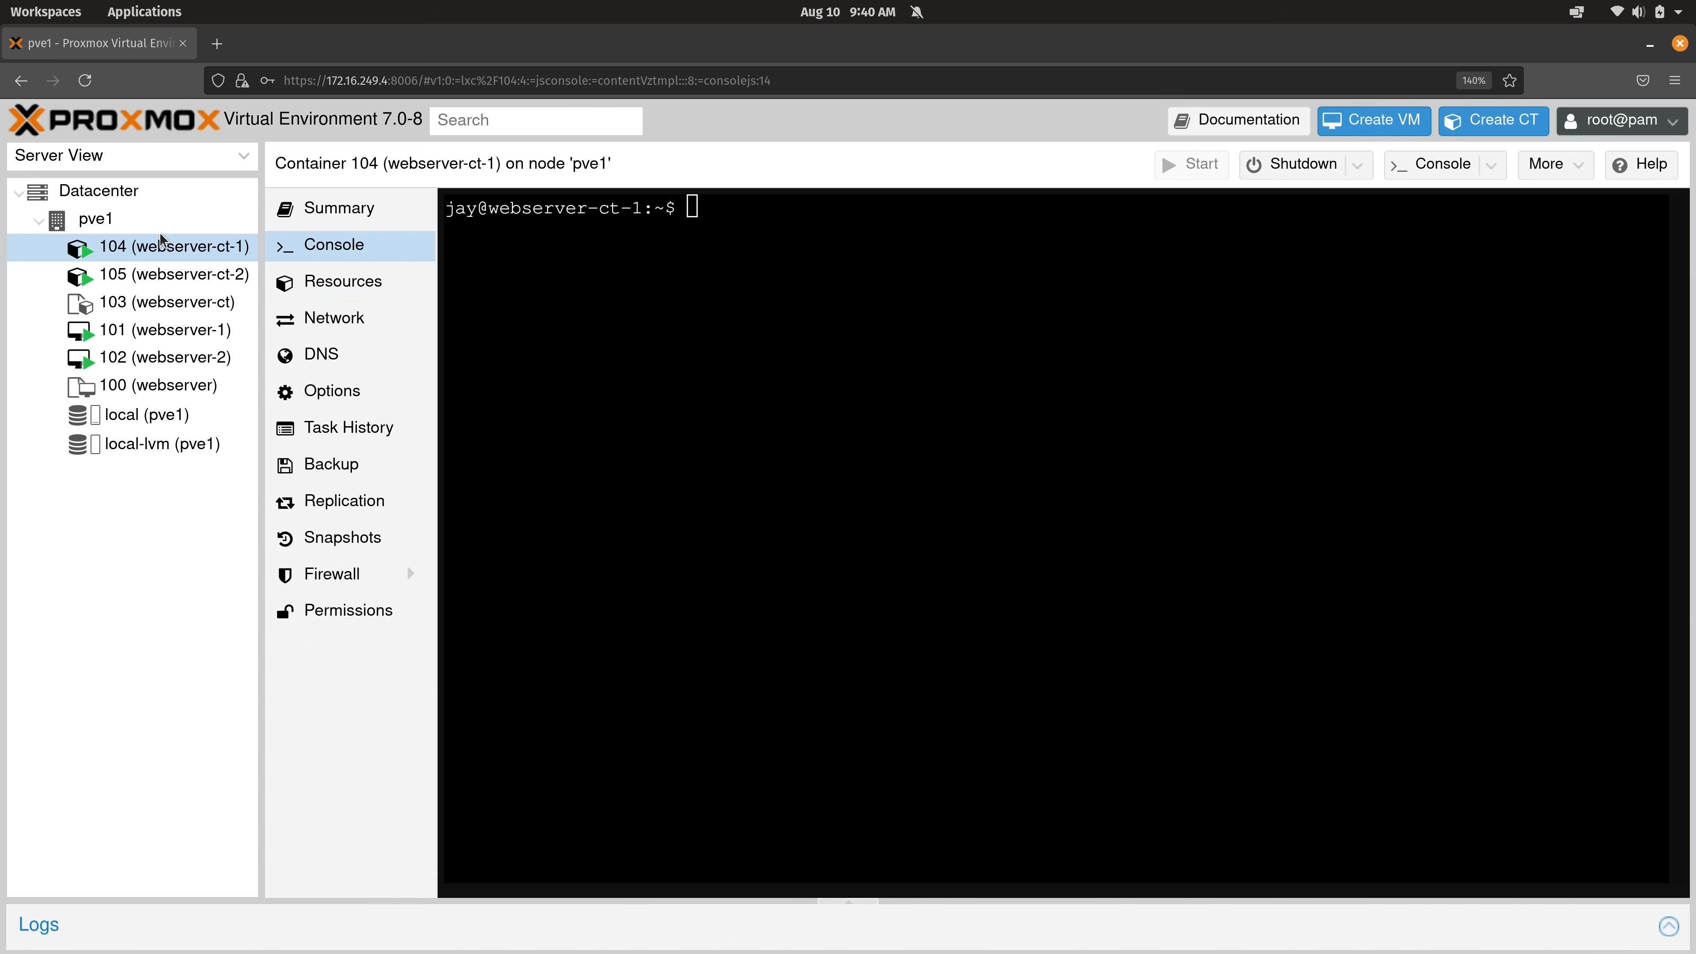
{"action": "left_click", "coordinate": [94, 191]}
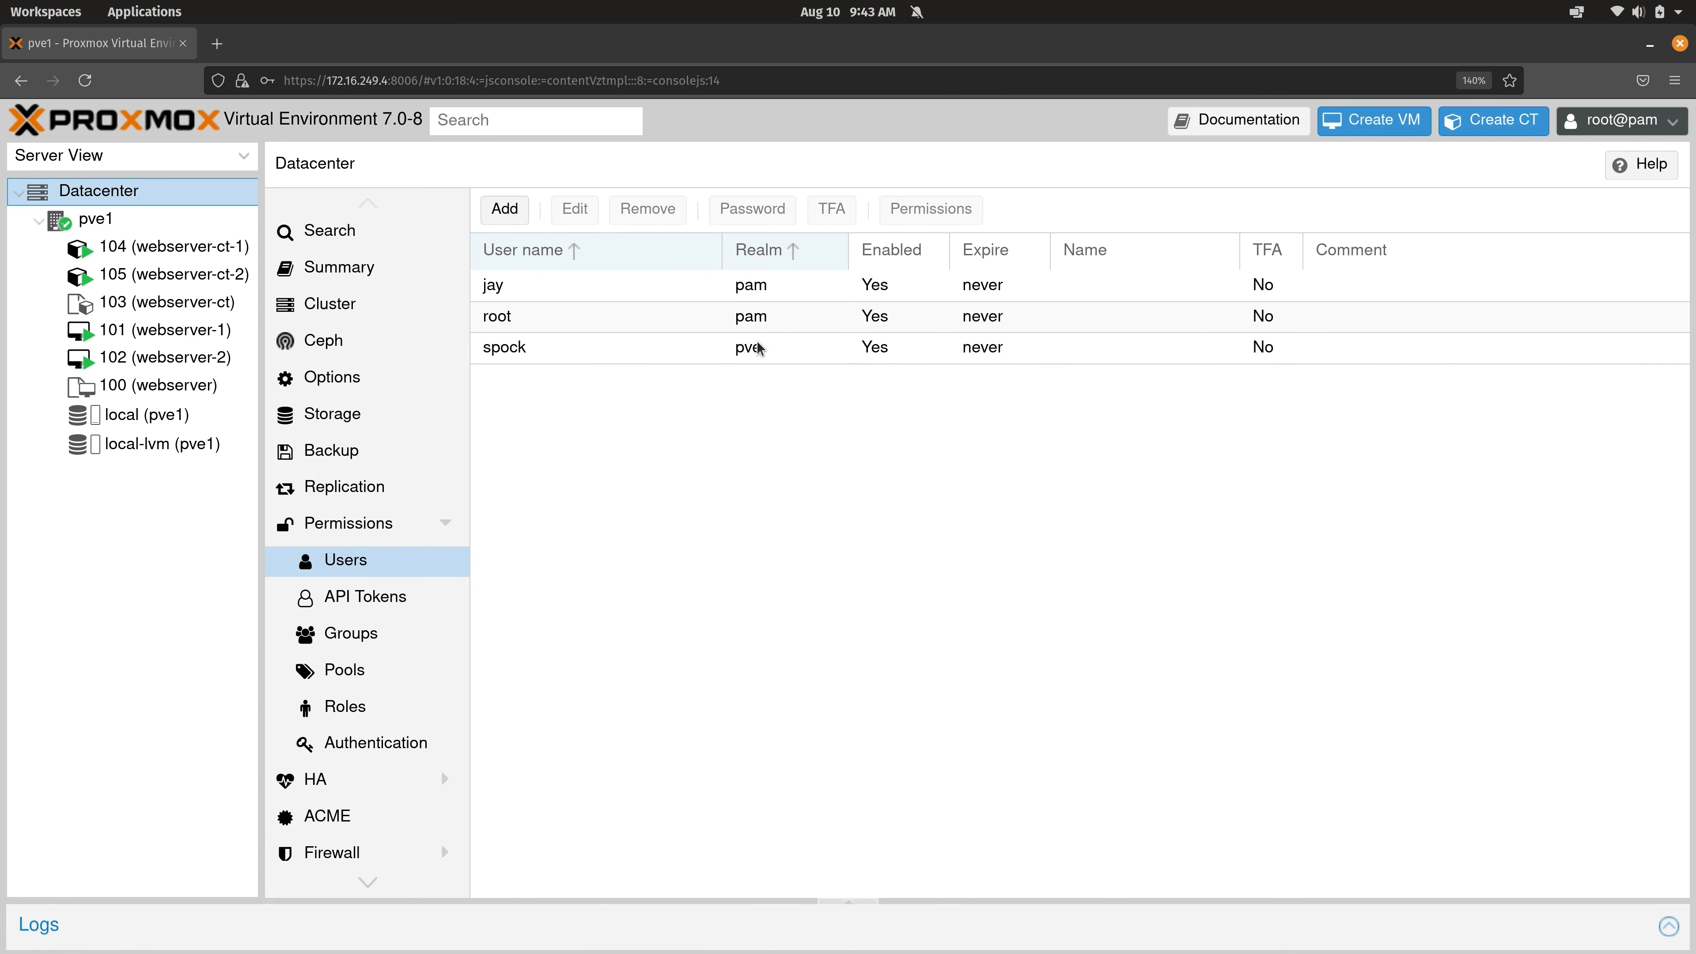
Save the first pam-realm user with admins as its group.
{"action": "left_click", "coordinate": [754, 359]}
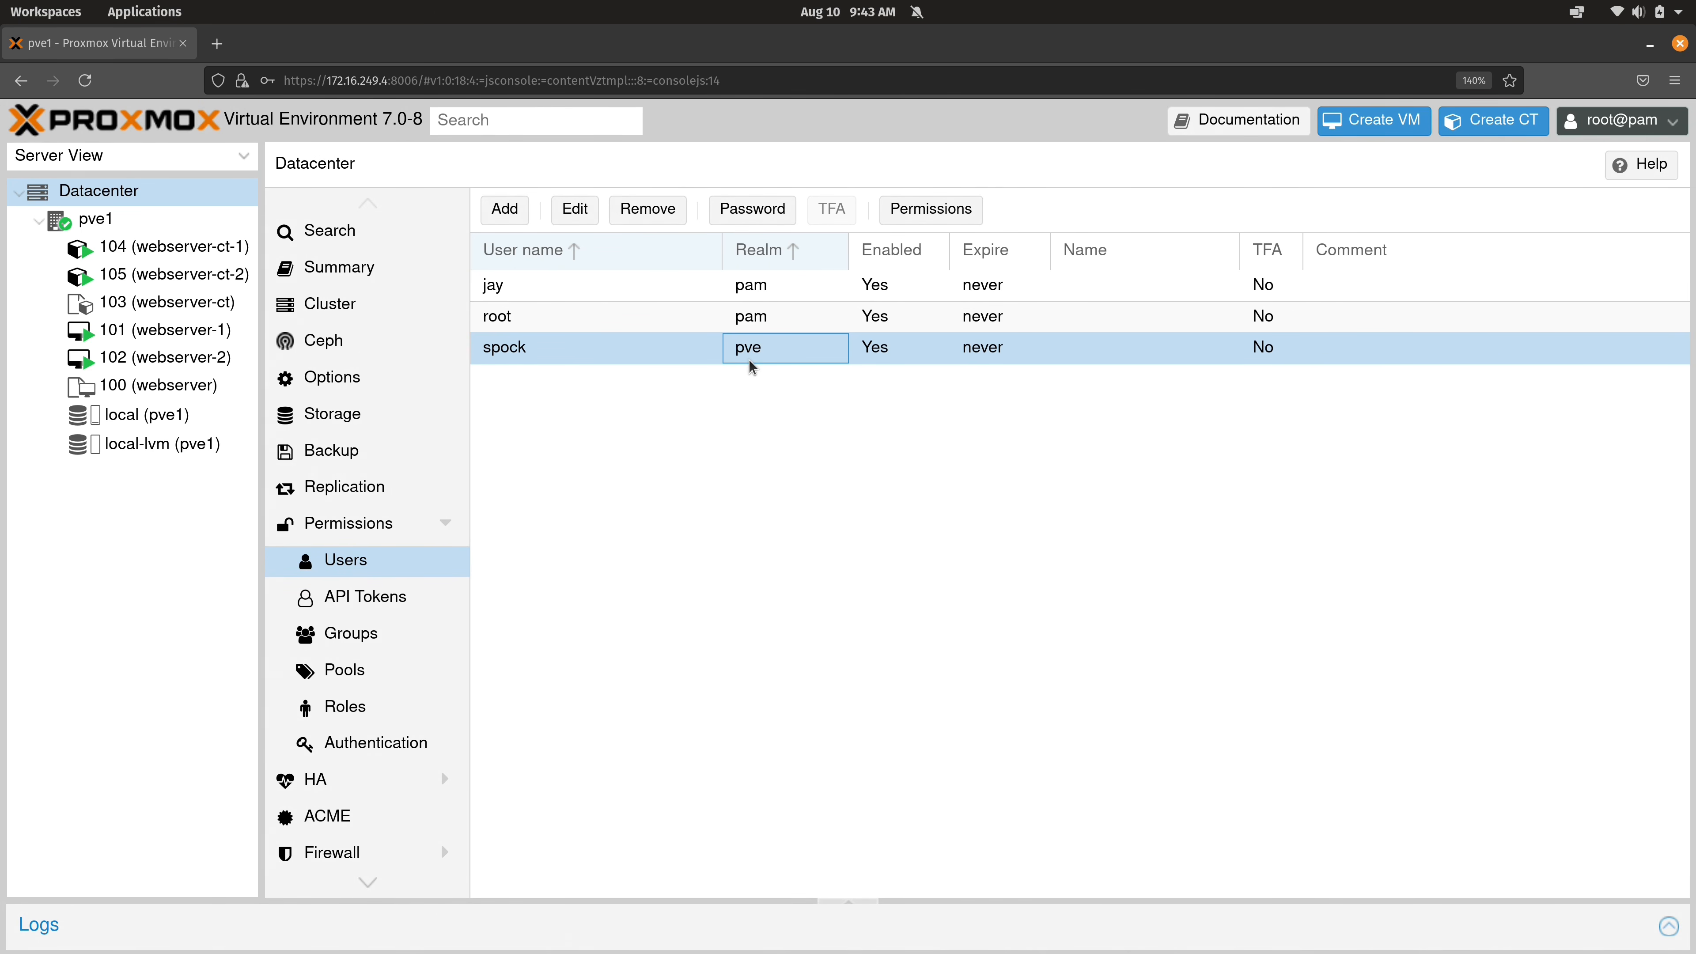
{"action": "left_click", "coordinate": [762, 294]}
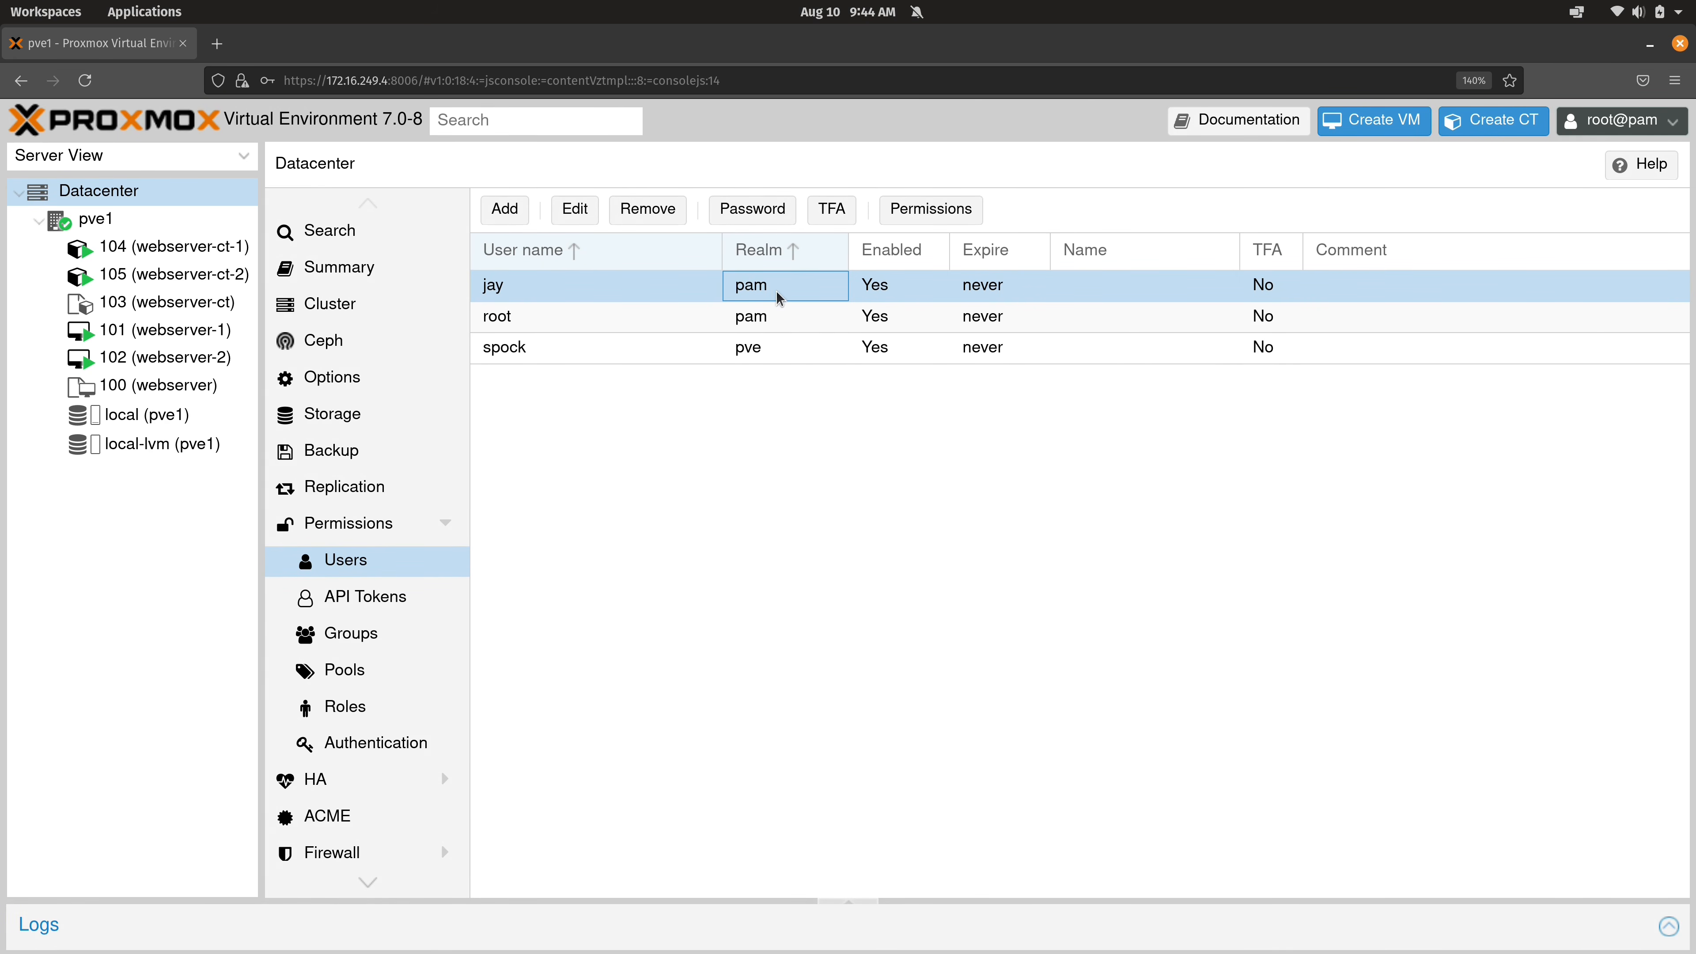
{"action": "left_click", "coordinate": [582, 210]}
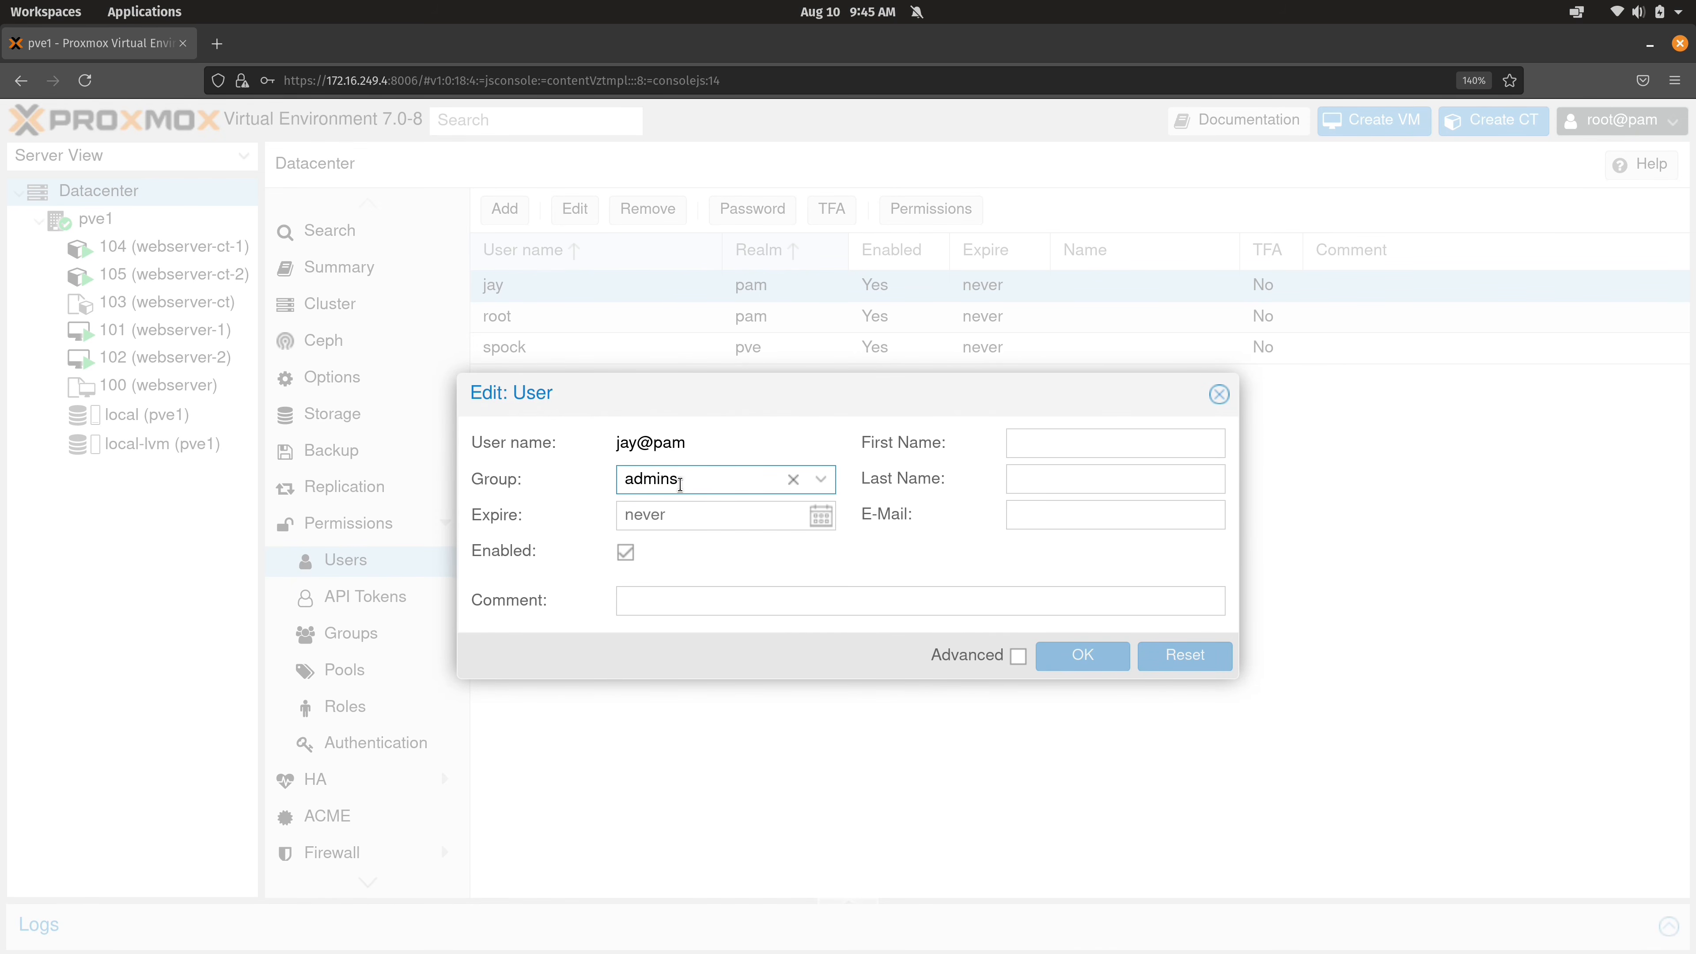
{"action": "left_click", "coordinate": [1218, 394]}
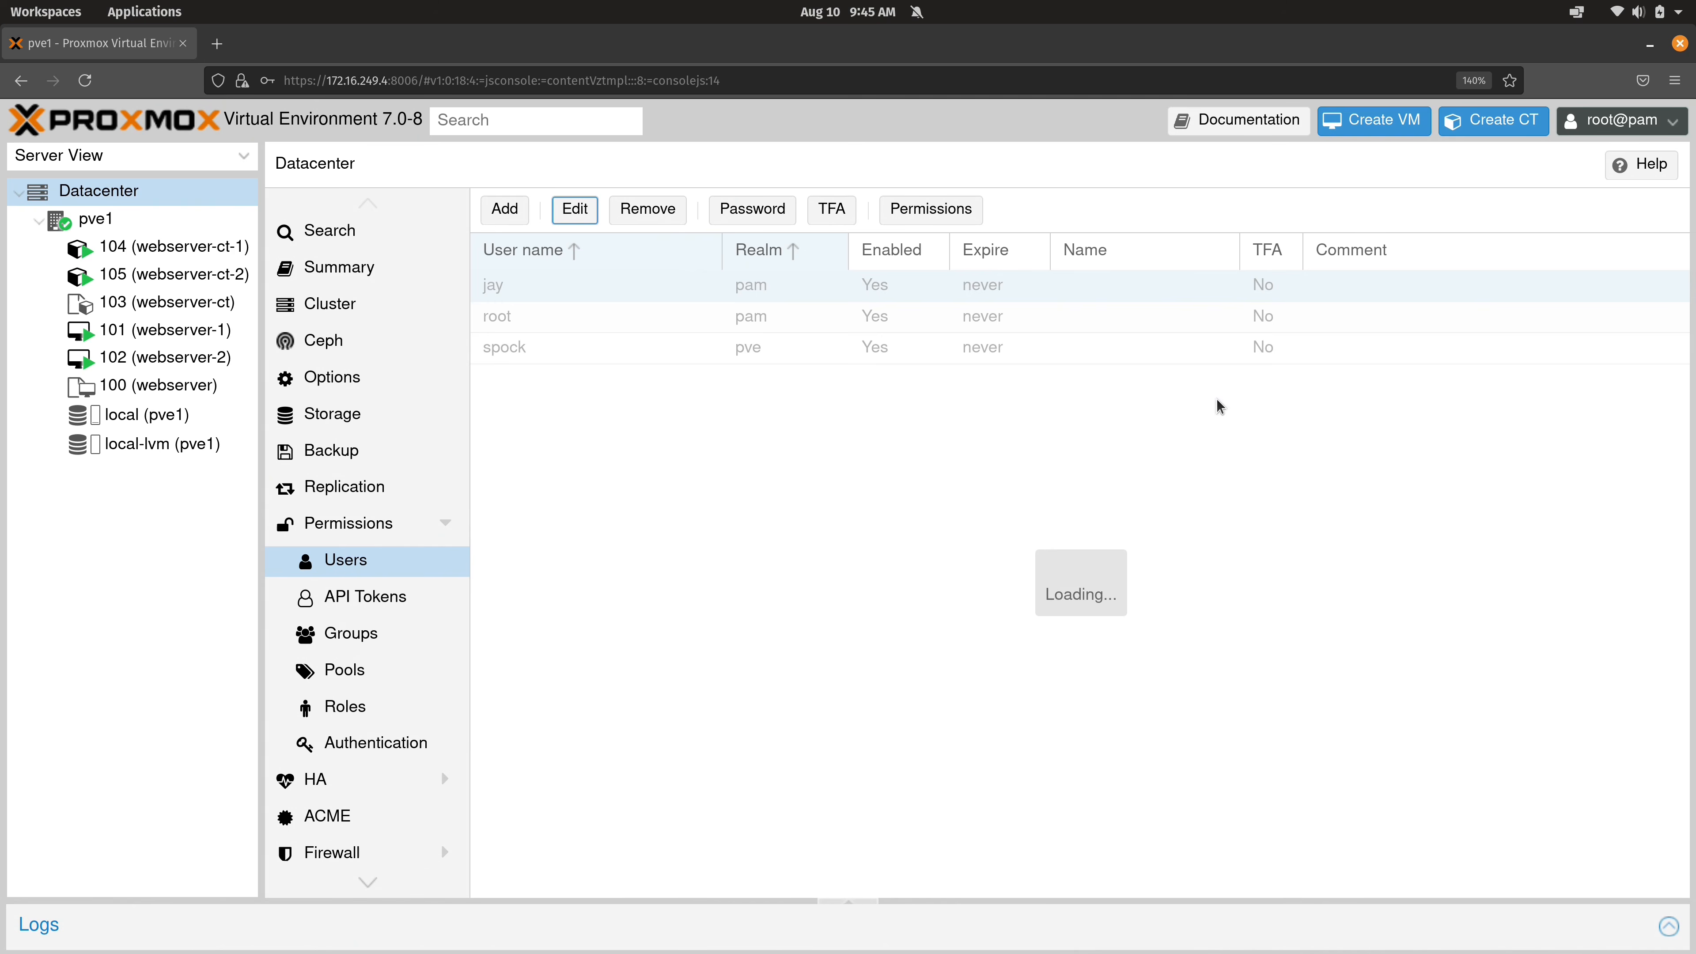
Choose admins as the pve-realm user's group, then close its edit form without saving.
{"action": "left_click", "coordinate": [748, 348]}
{"action": "left_click", "coordinate": [575, 209]}
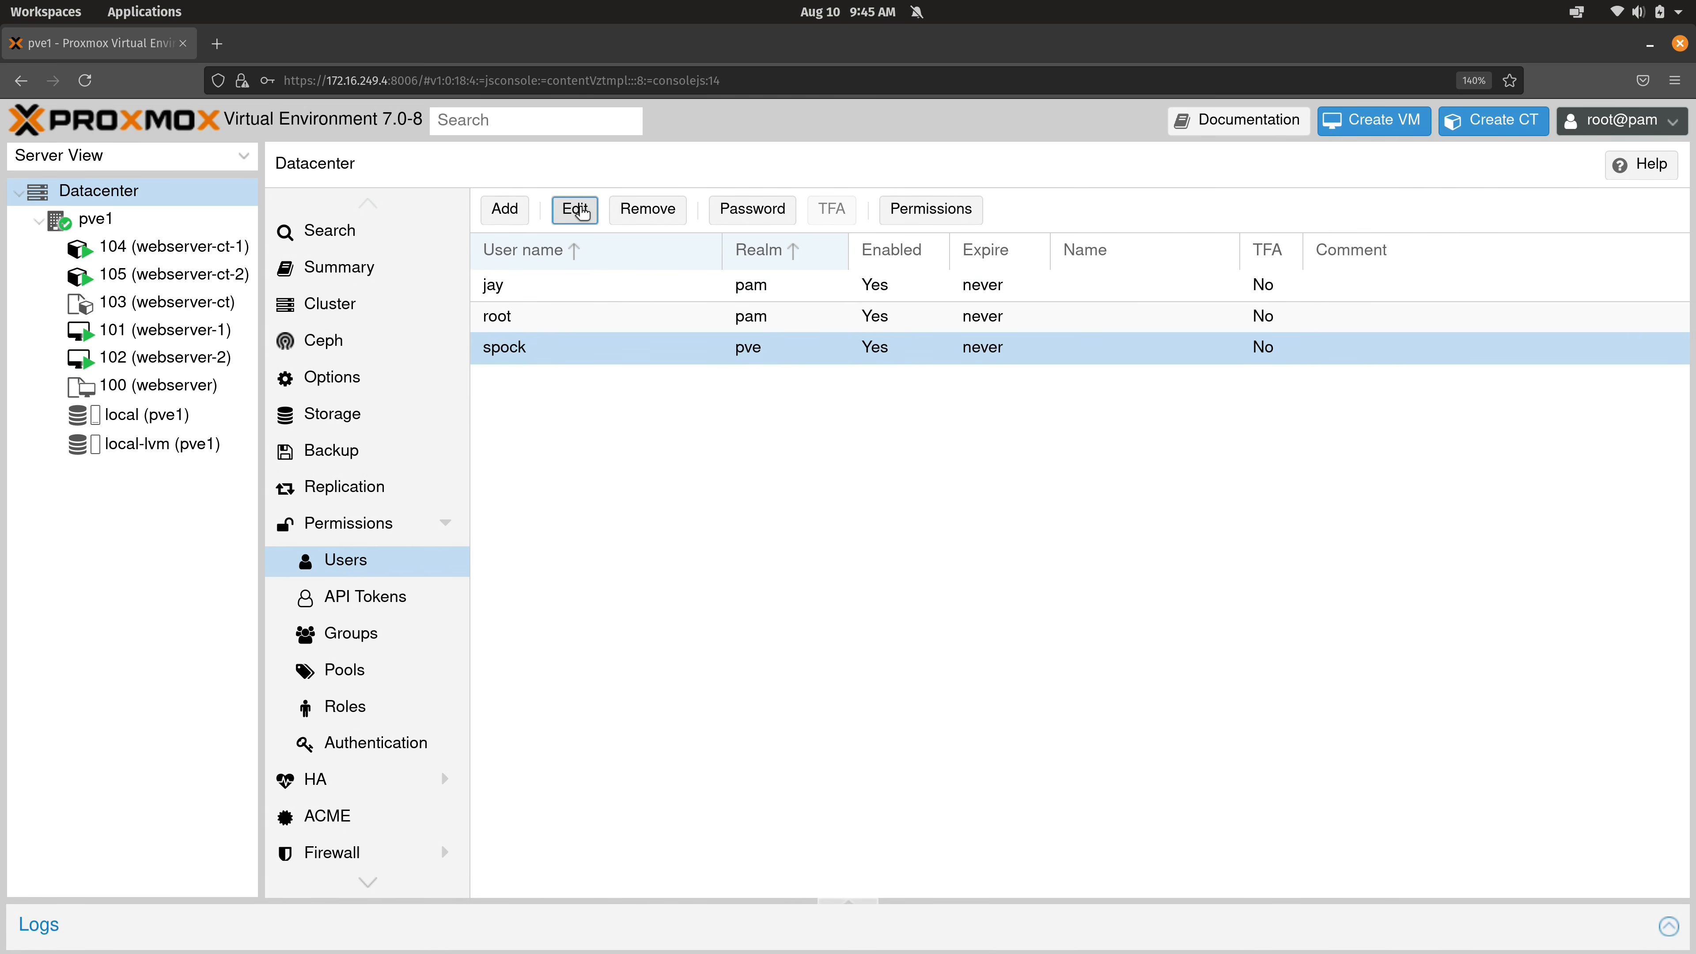
{"action": "left_click", "coordinate": [826, 479]}
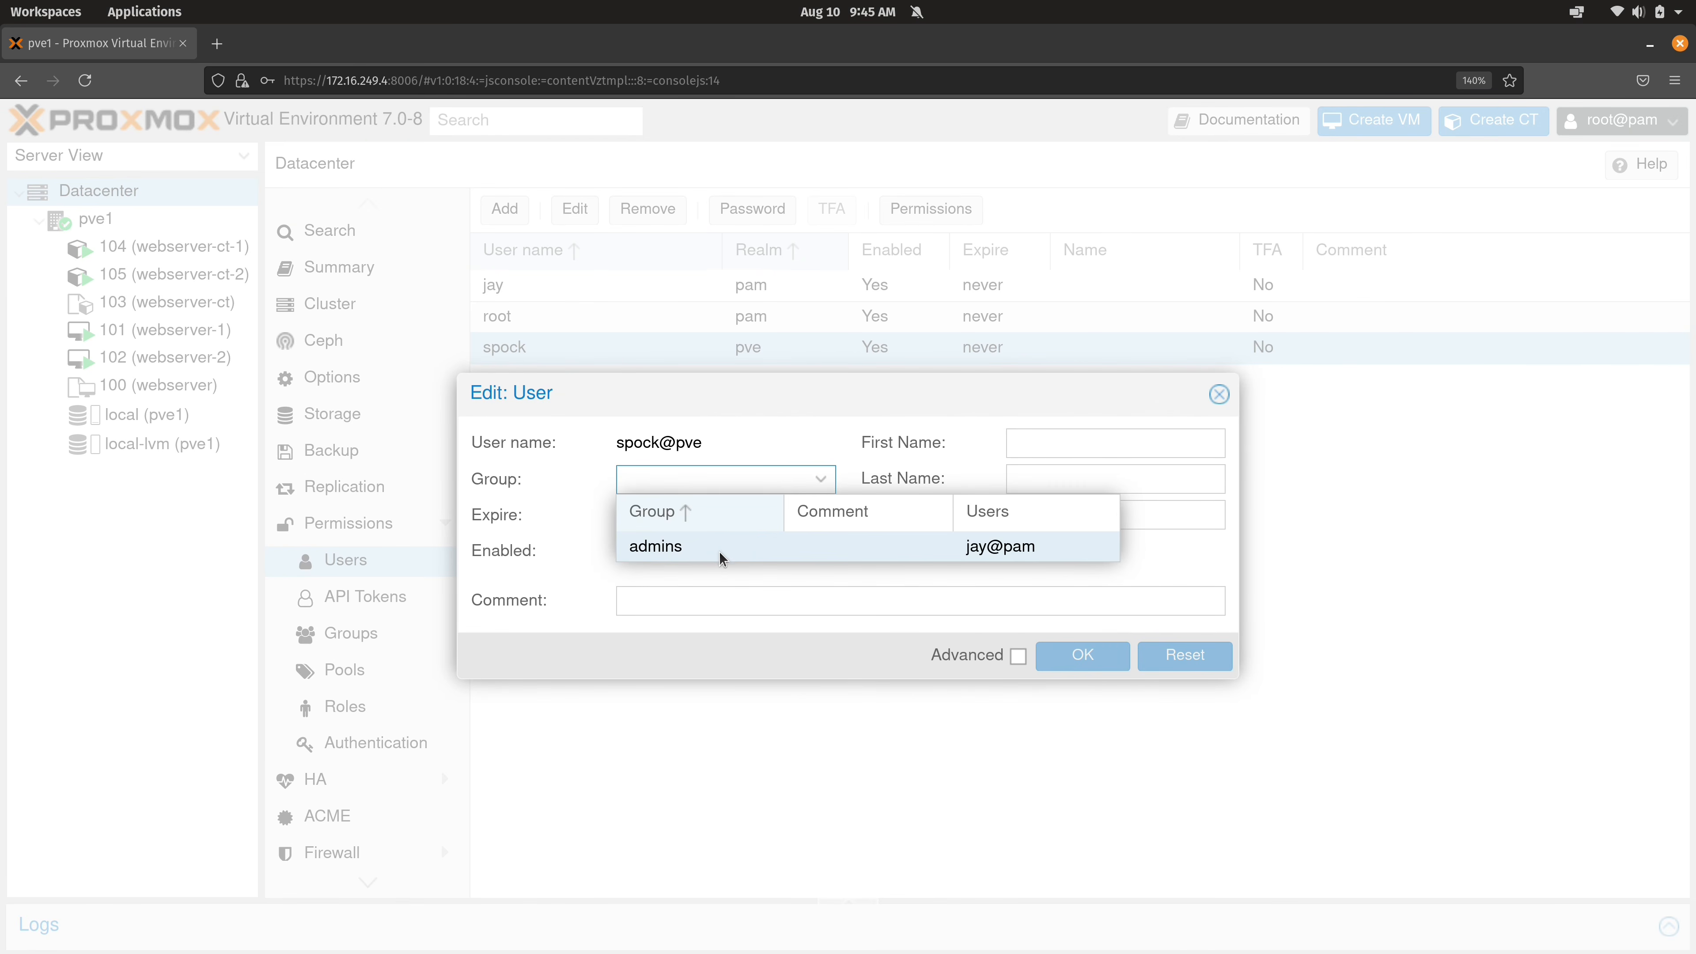
{"action": "left_click", "coordinate": [798, 546]}
{"action": "left_click", "coordinate": [816, 640]}
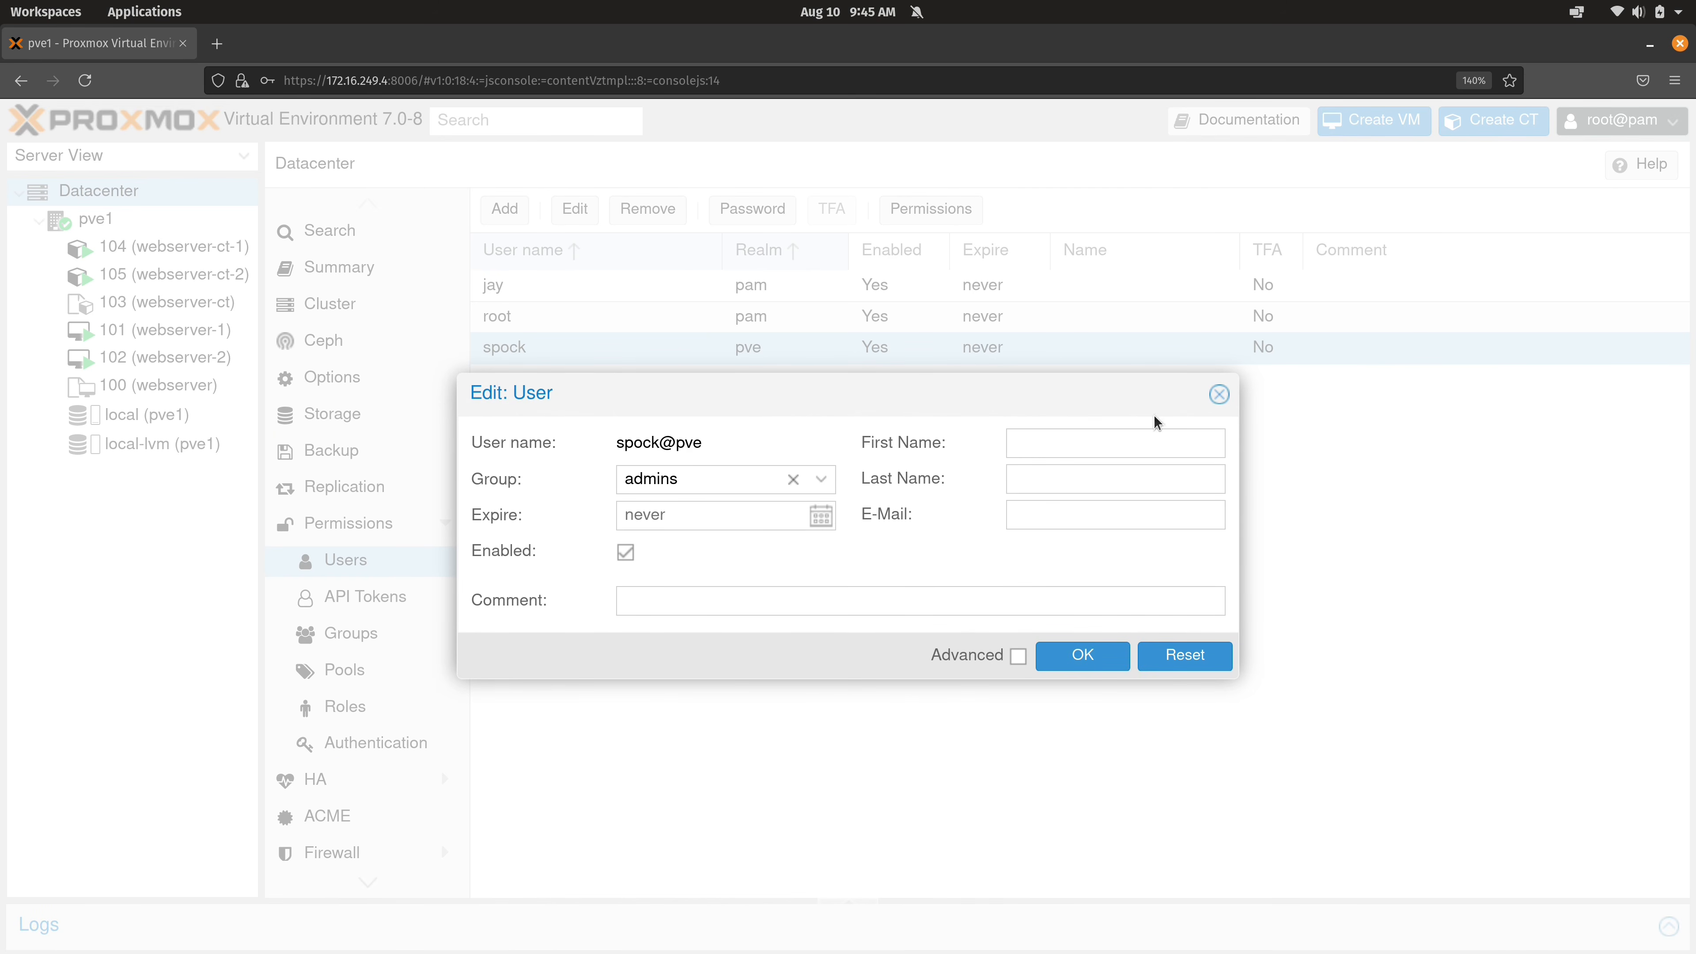
{"action": "left_click", "coordinate": [1219, 394]}
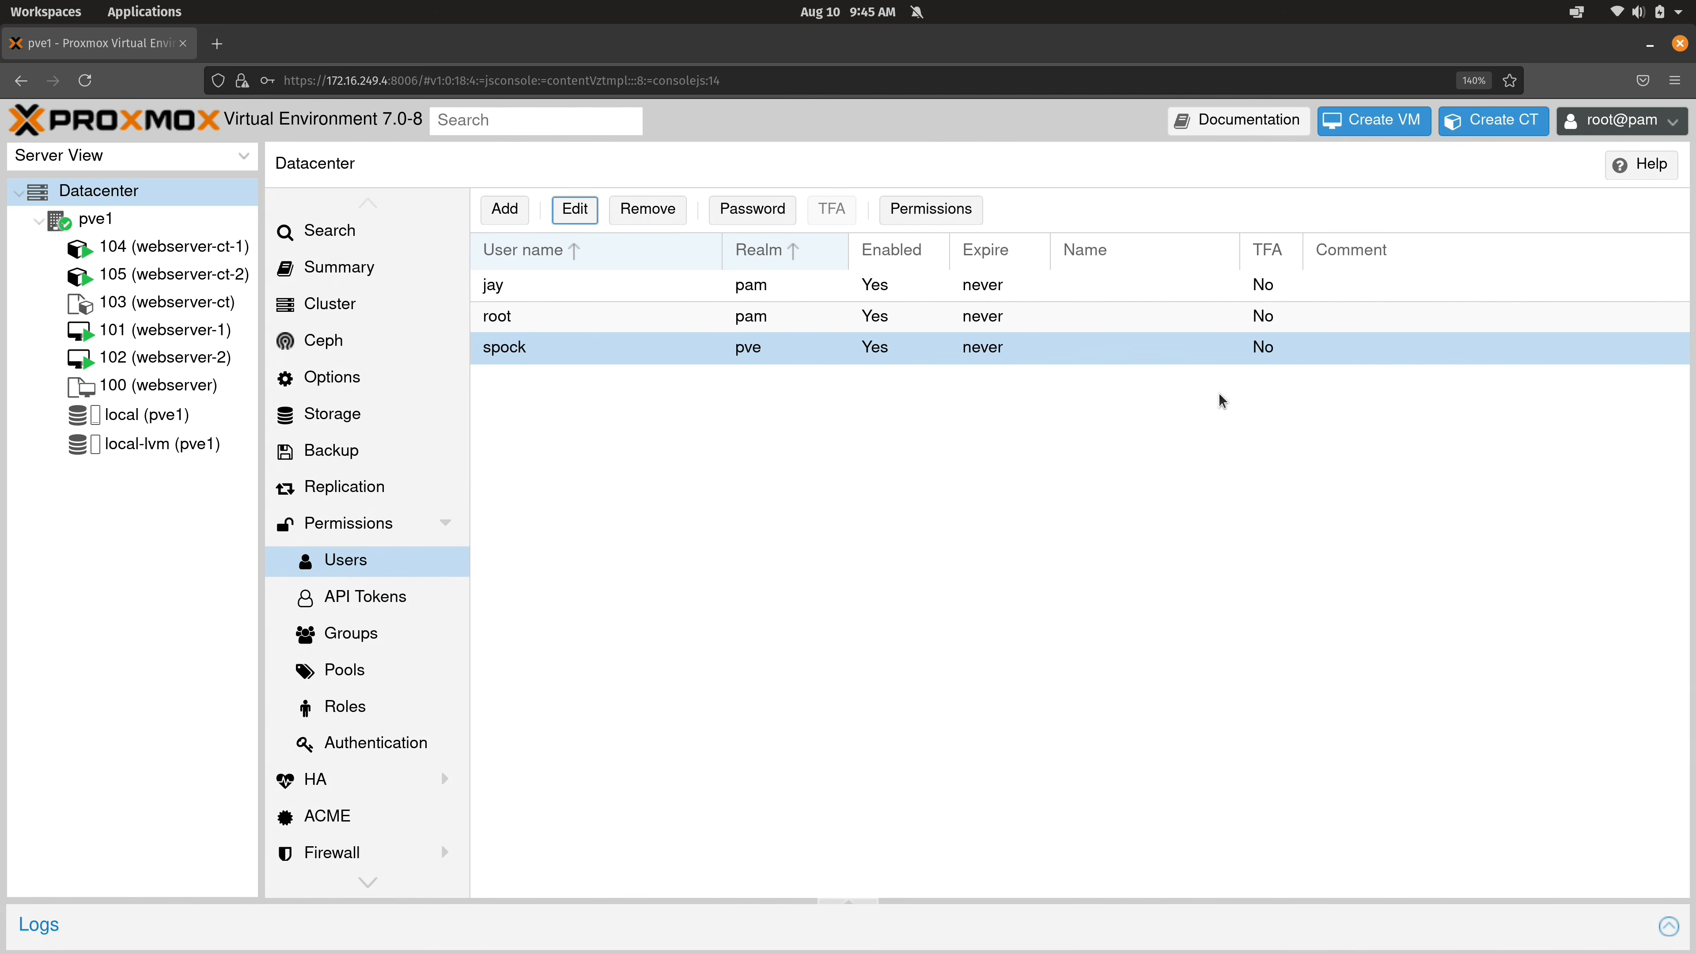
Inspect the admins group's settings in the Groups list, leaving them unchanged.
{"action": "left_click", "coordinate": [394, 635]}
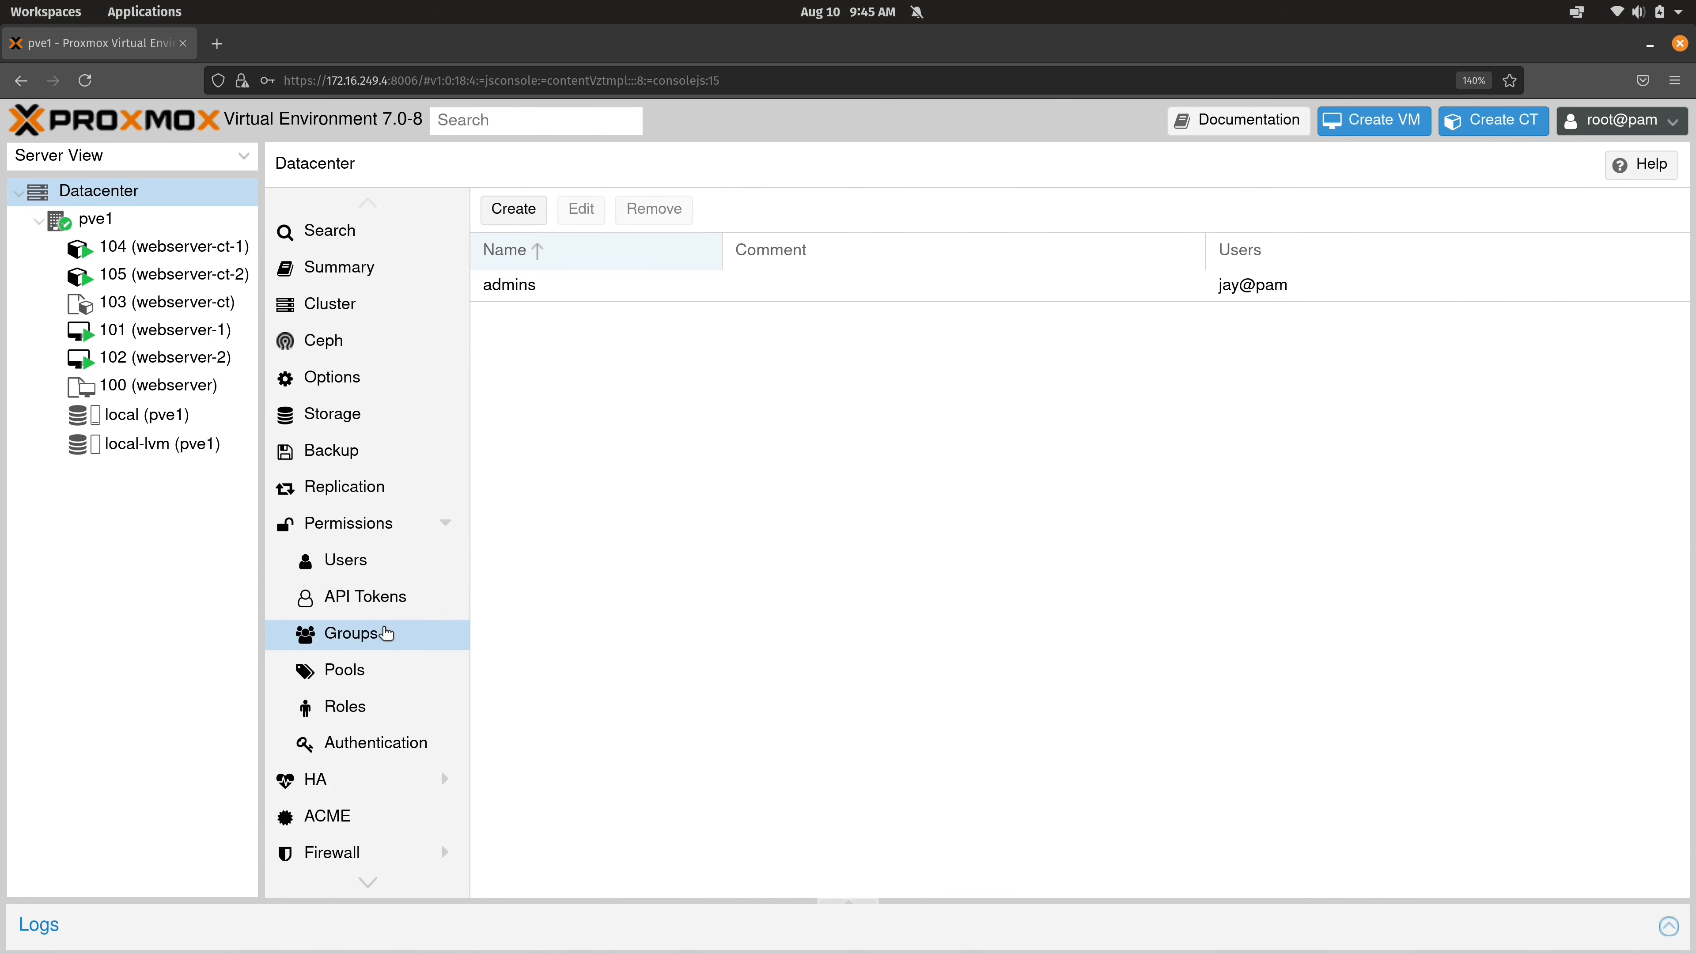
{"action": "left_click", "coordinate": [529, 284]}
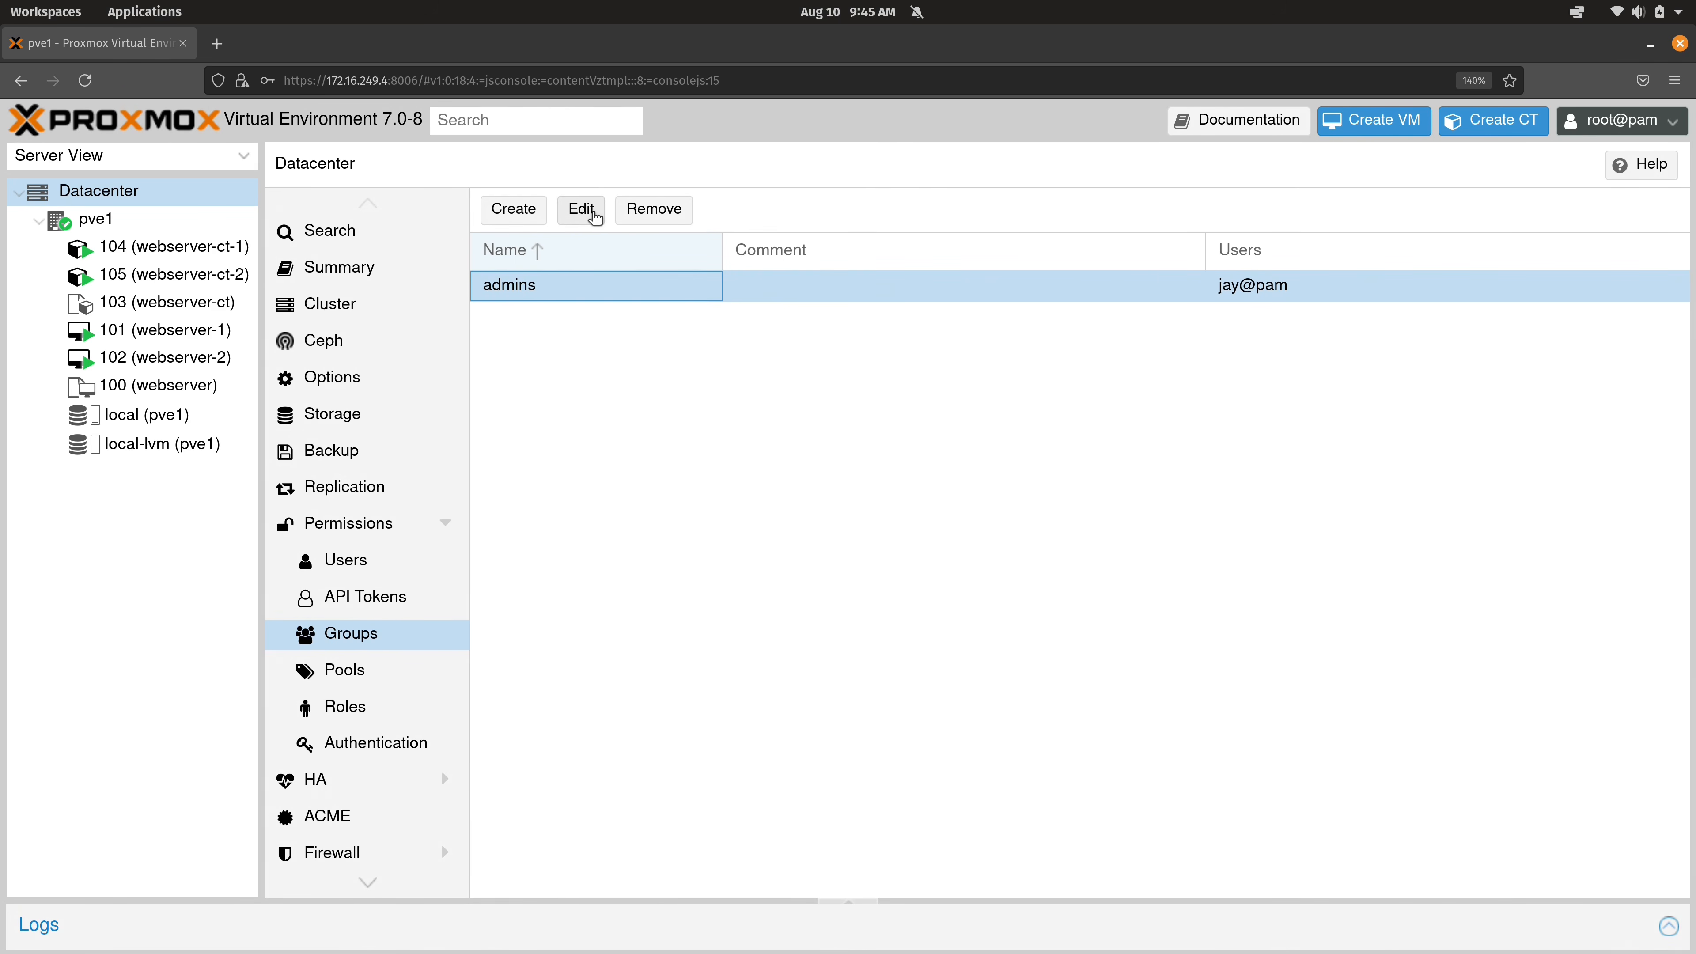
{"action": "left_click", "coordinate": [588, 210]}
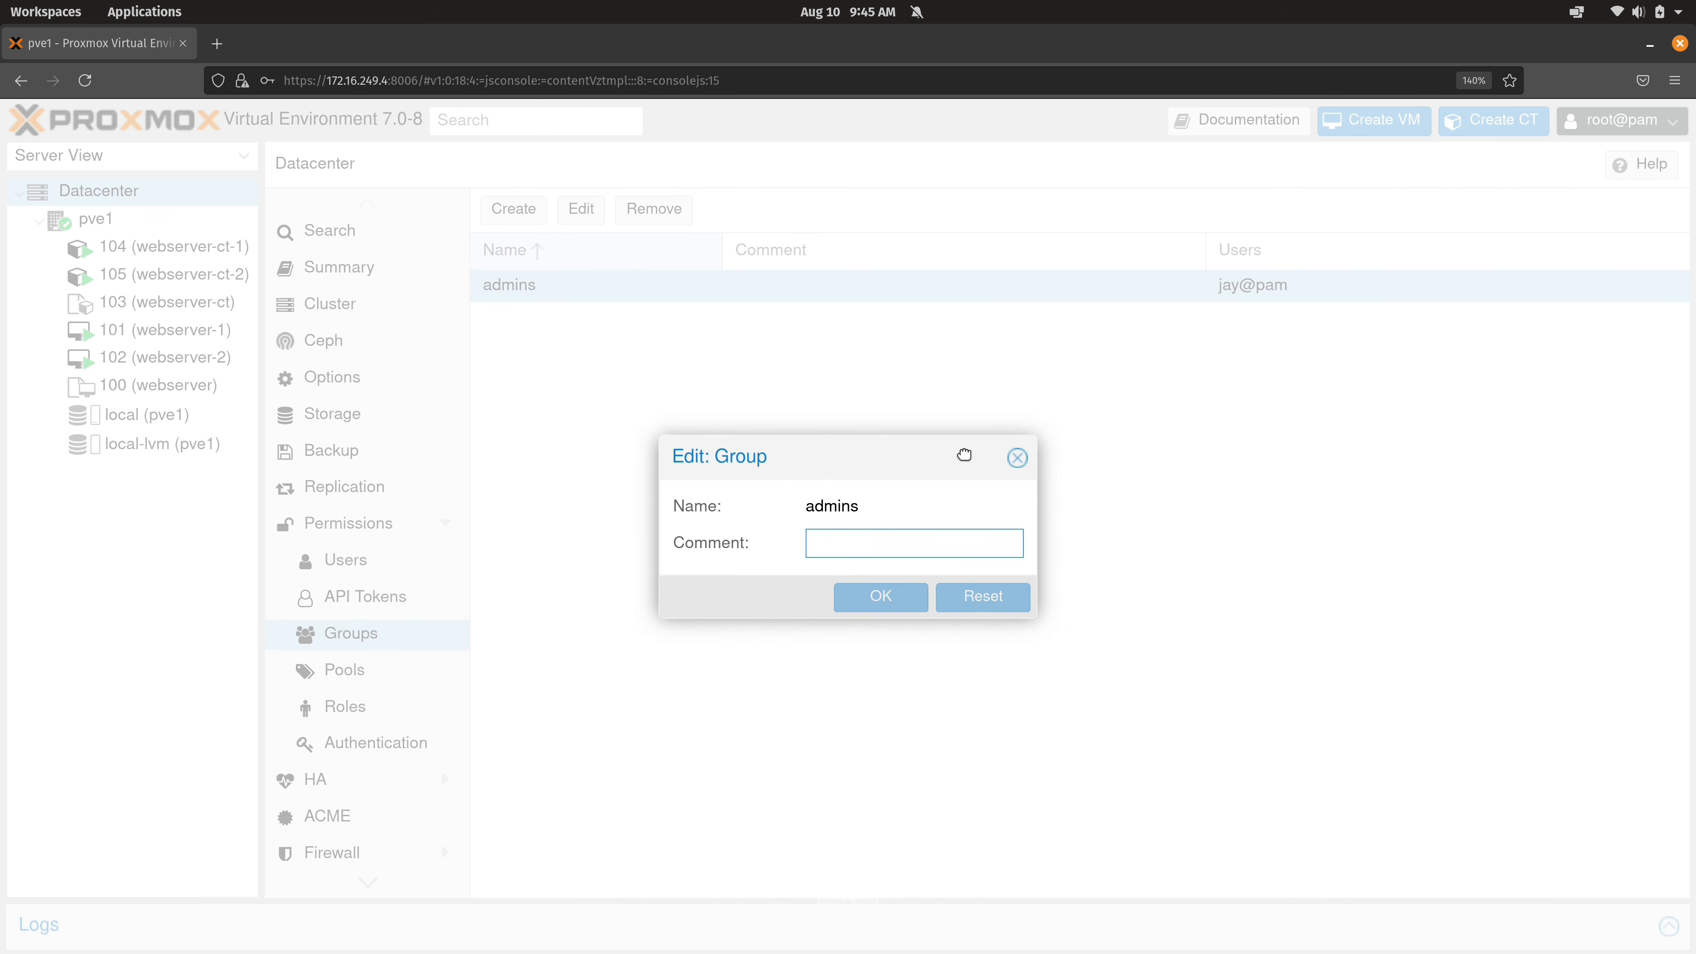
{"action": "left_click", "coordinate": [1017, 458]}
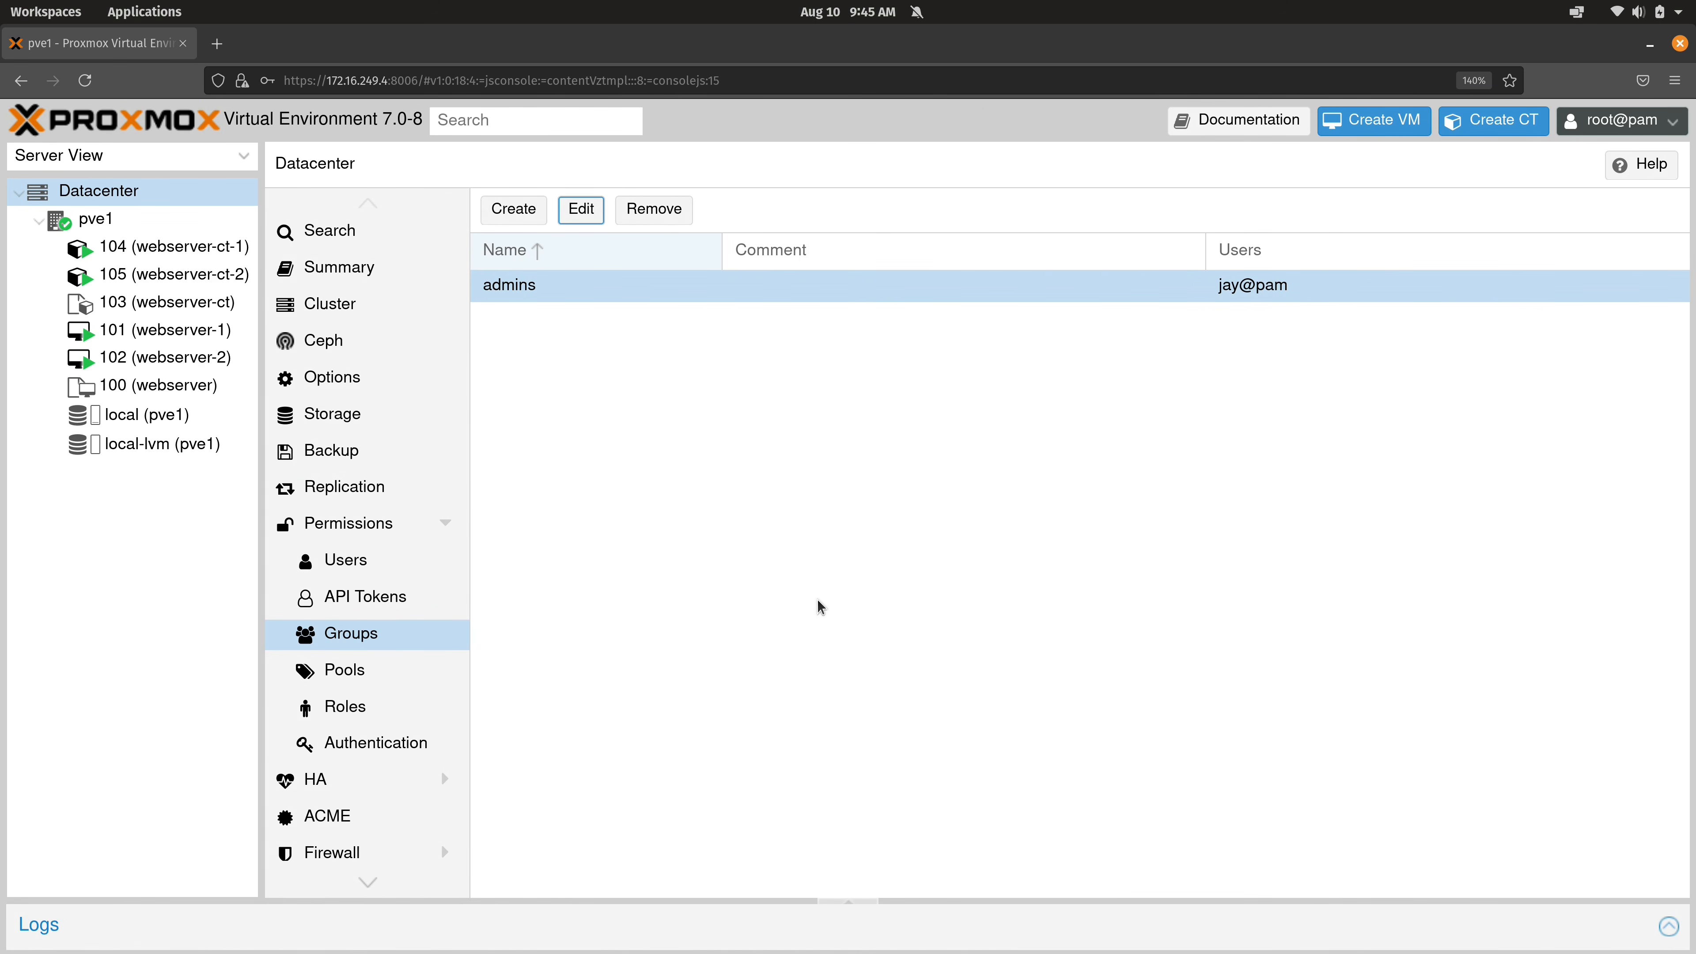
View the Datacenter permissions table showing admins with Administrator on /.
{"action": "left_click", "coordinate": [344, 525]}
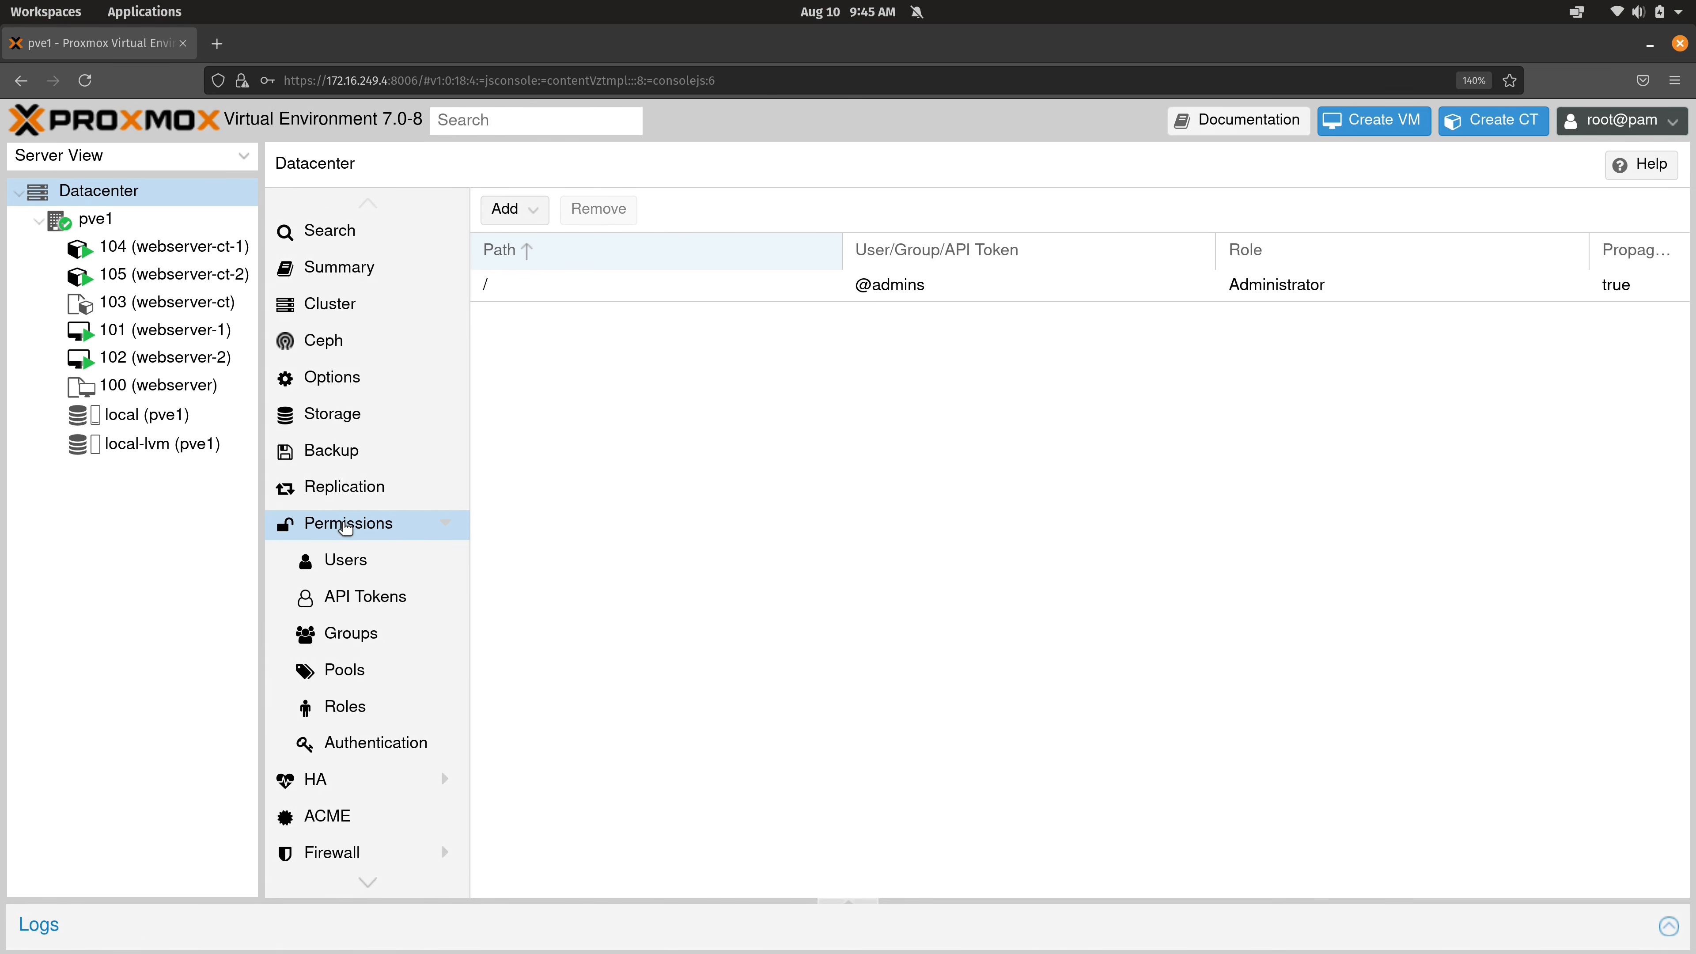
{"action": "left_click", "coordinate": [533, 210]}
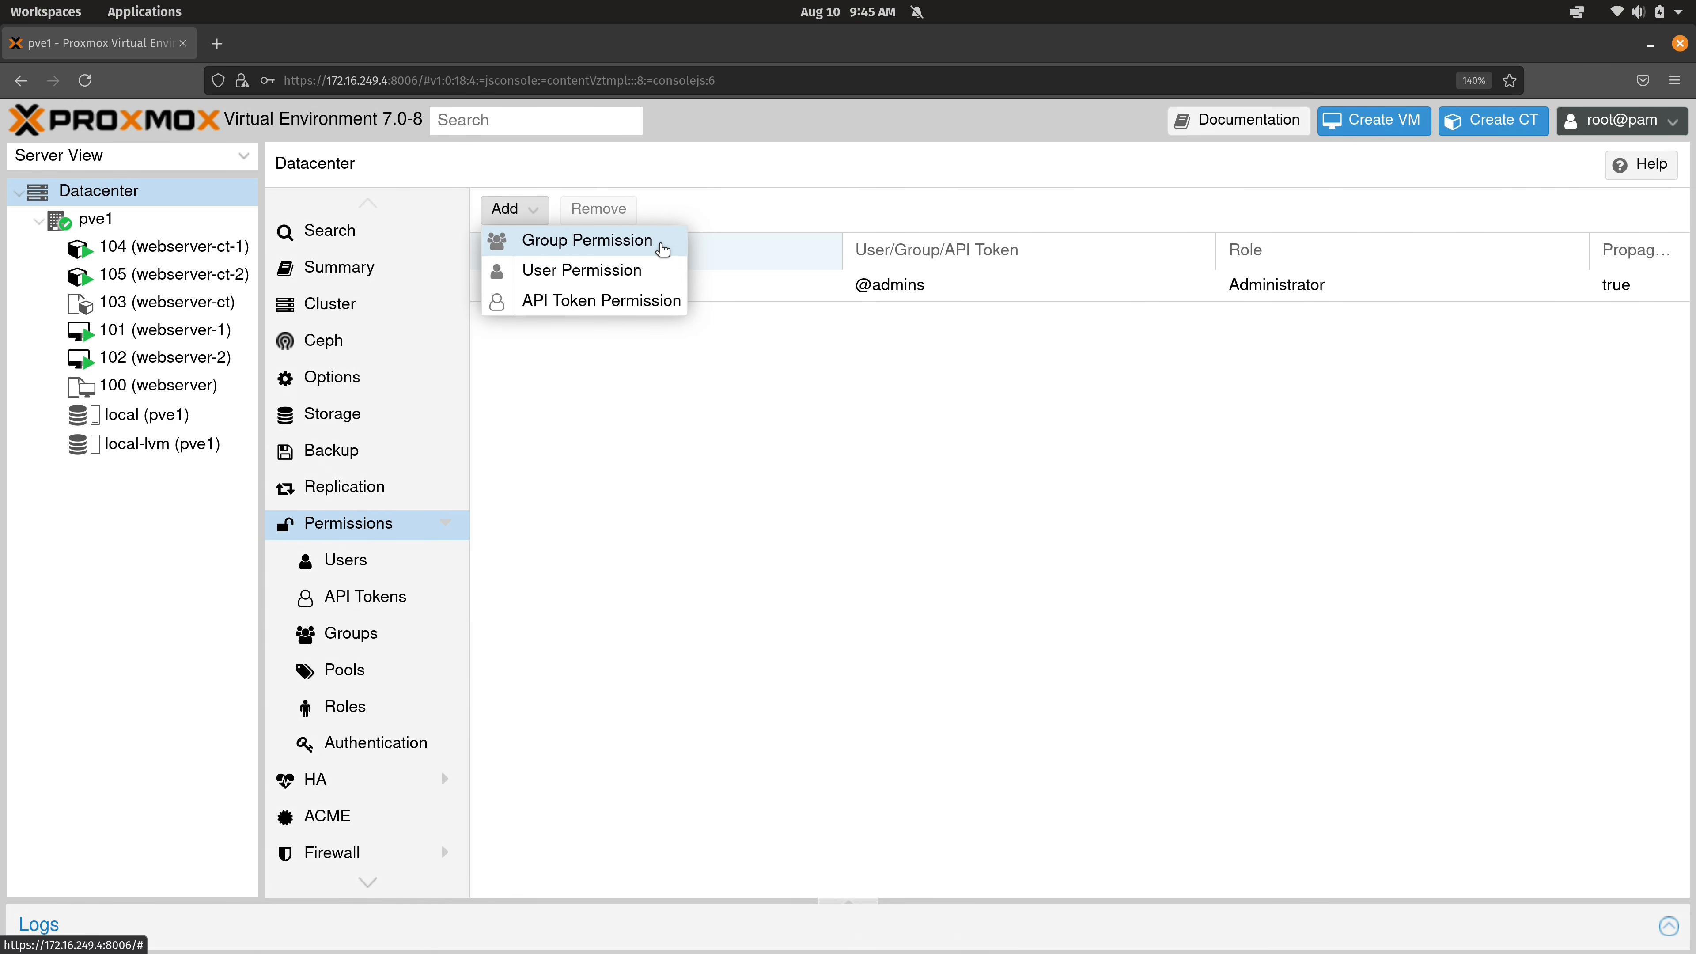
{"action": "left_click", "coordinate": [823, 292]}
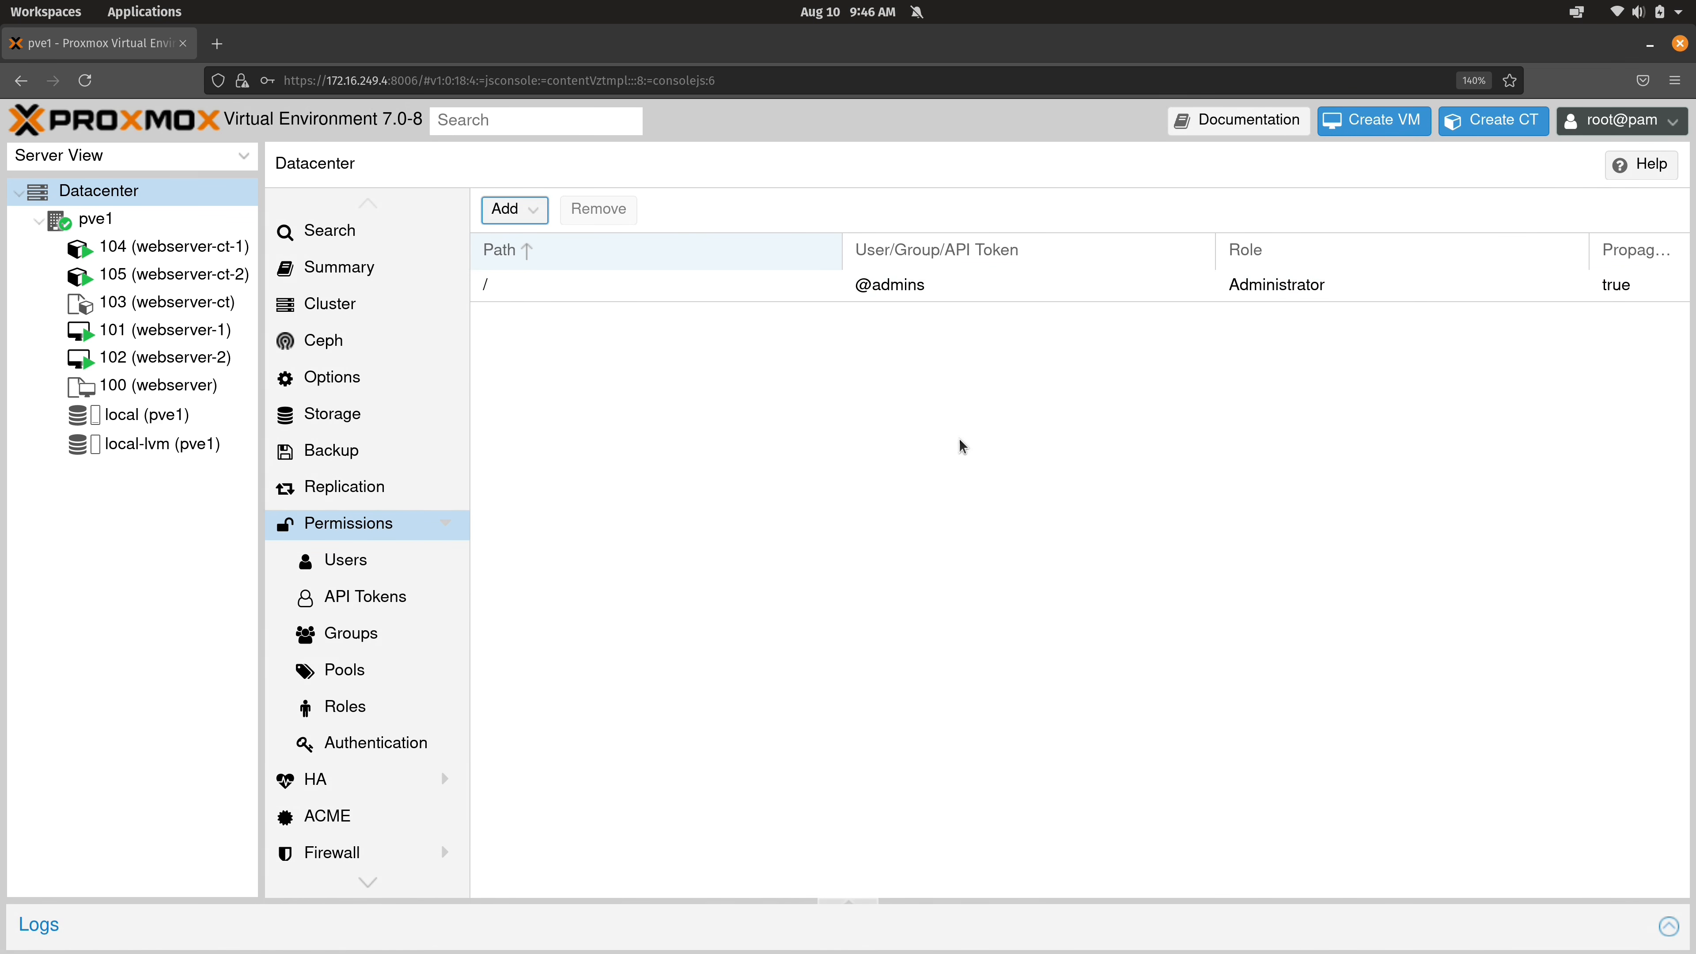
Create an empty group named 'user-admin' in the Groups list and select it.
{"action": "left_click", "coordinate": [374, 645]}
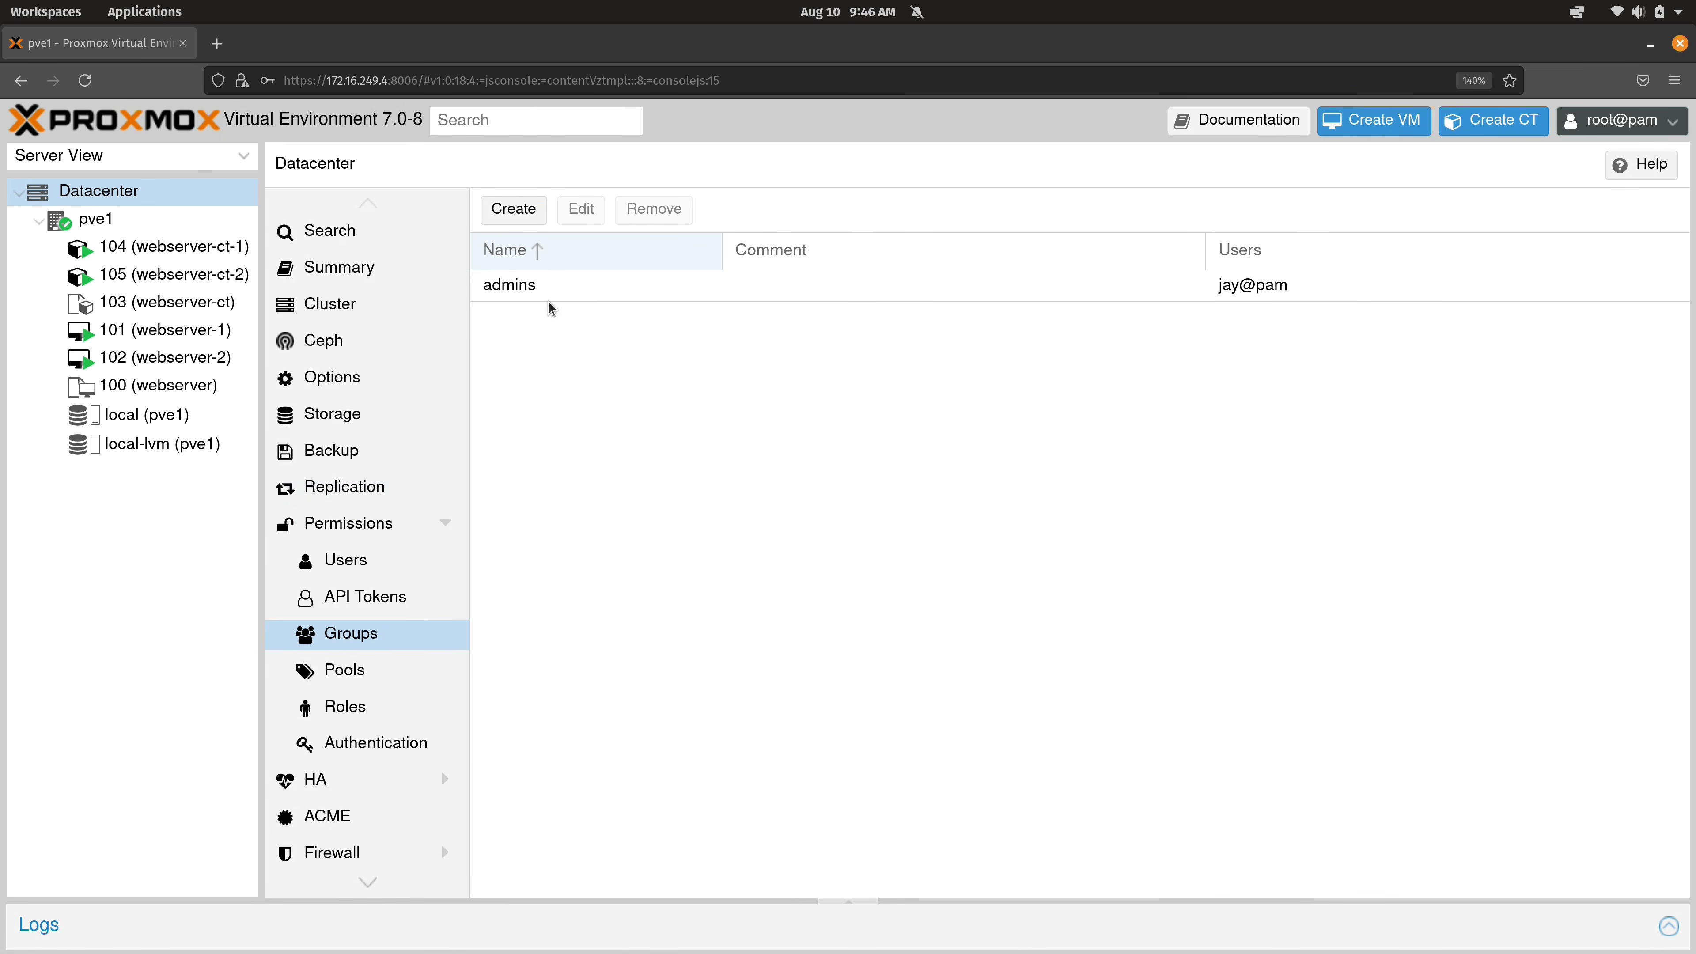
{"action": "left_click", "coordinate": [533, 222]}
{"action": "type", "text": "user-admin"}
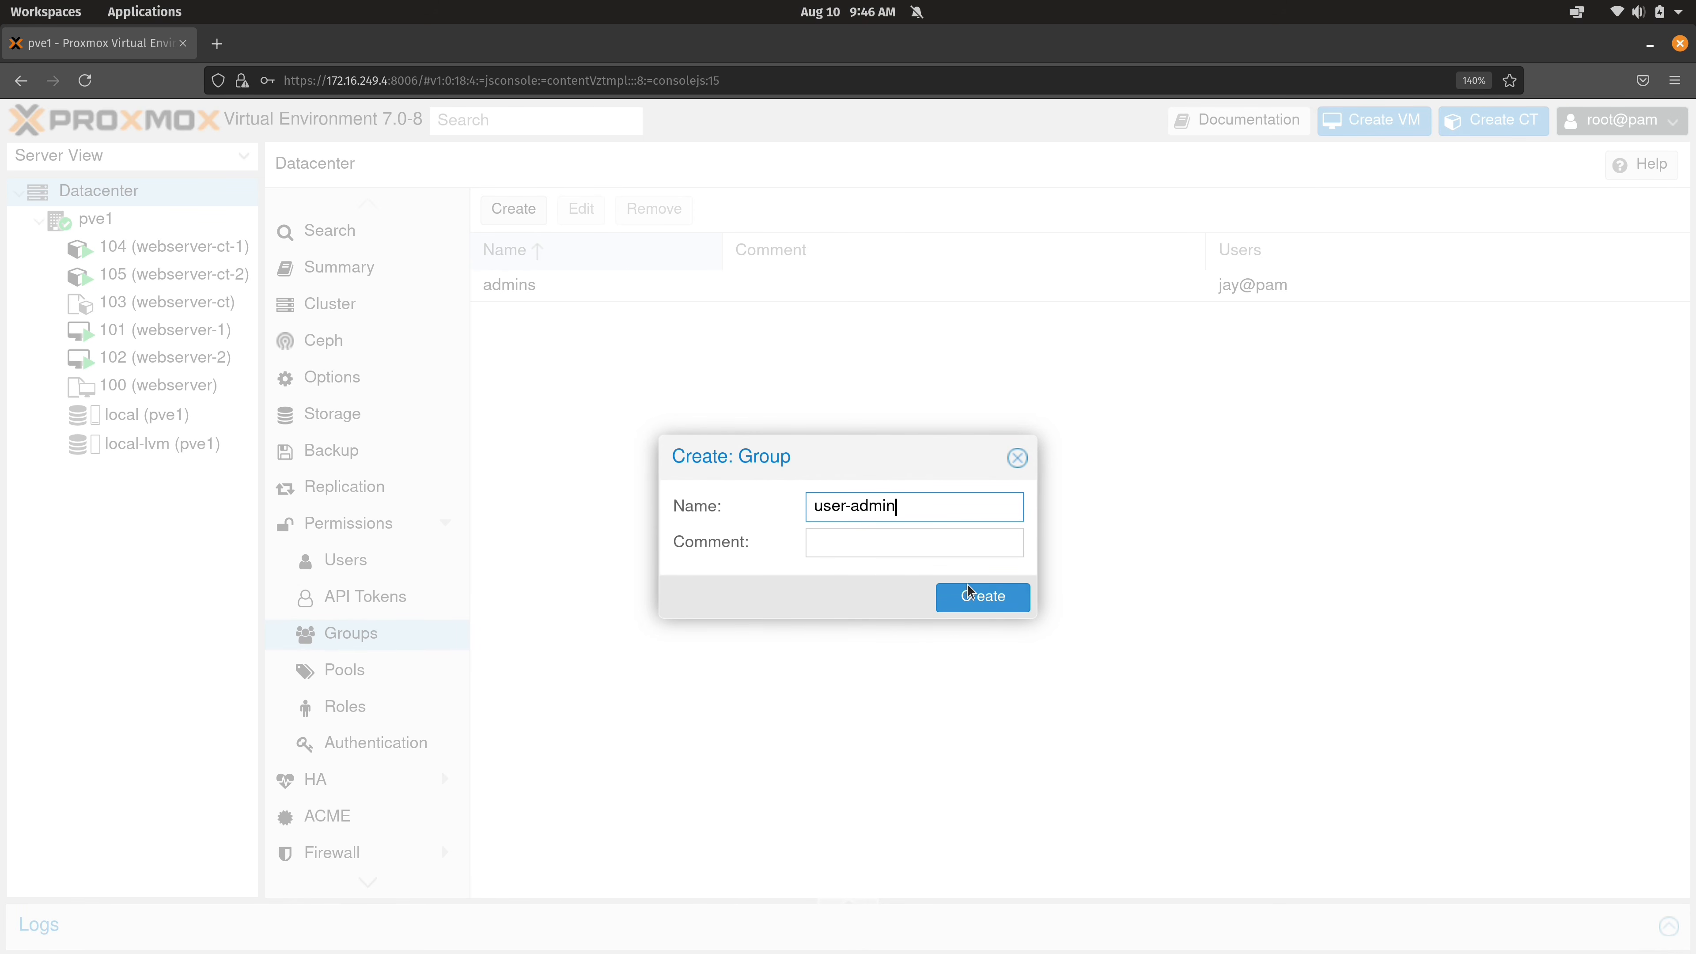
{"action": "left_click", "coordinate": [976, 596]}
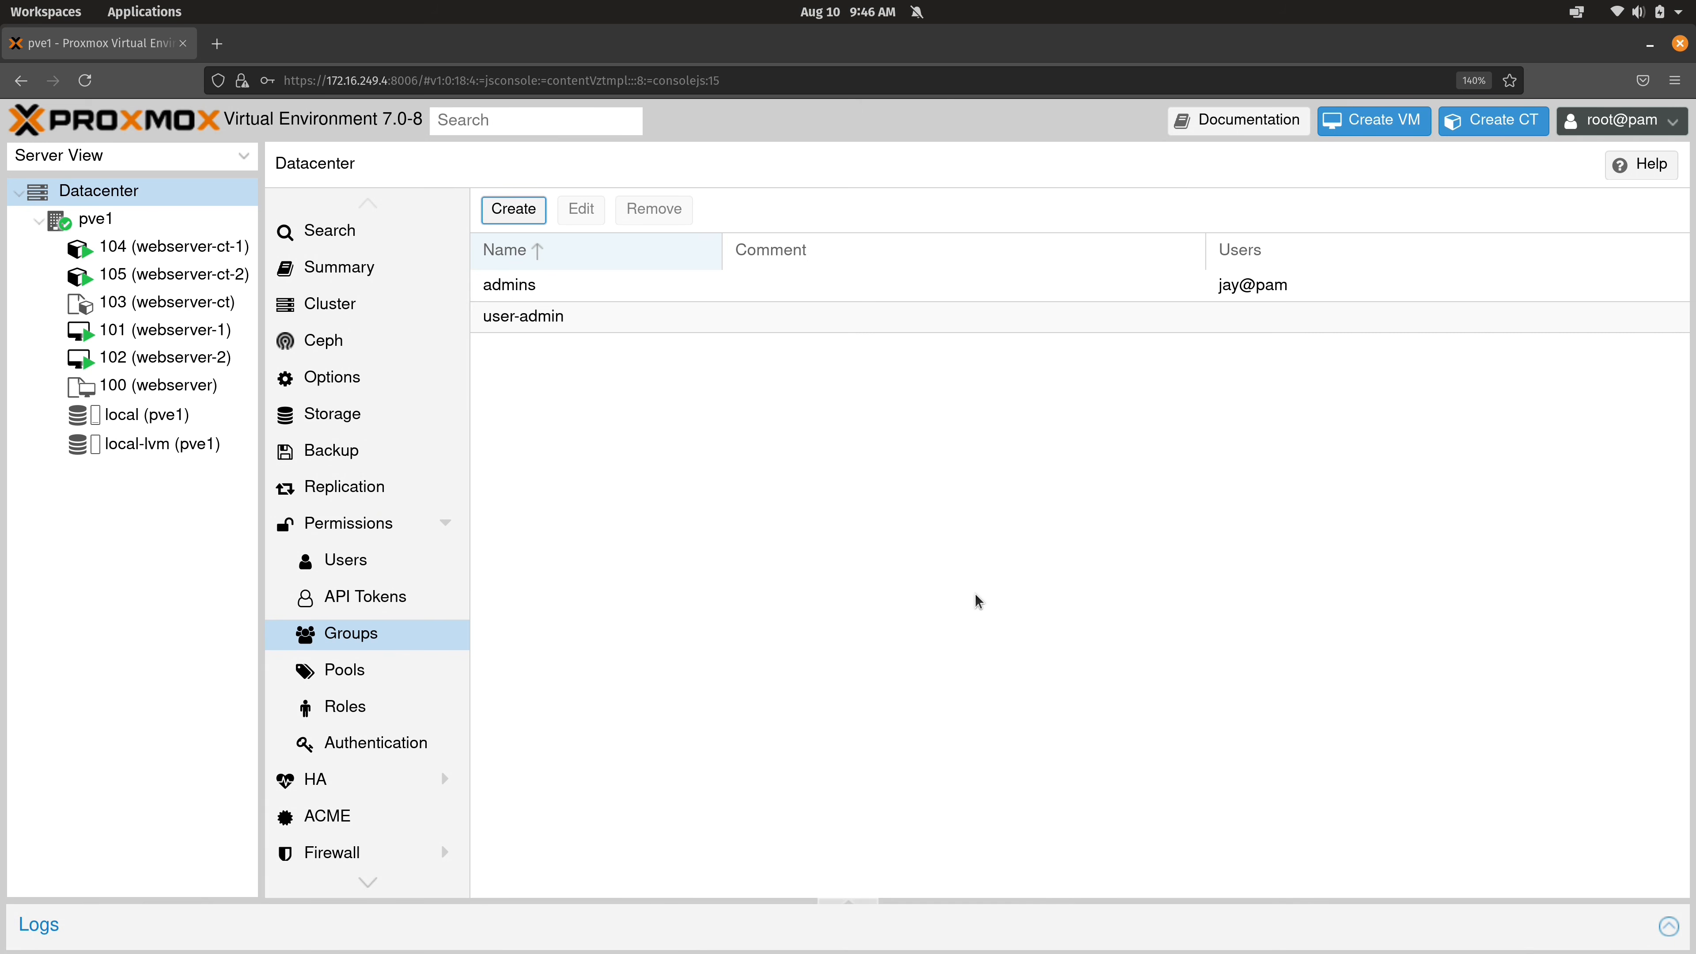
{"action": "left_click", "coordinate": [564, 317]}
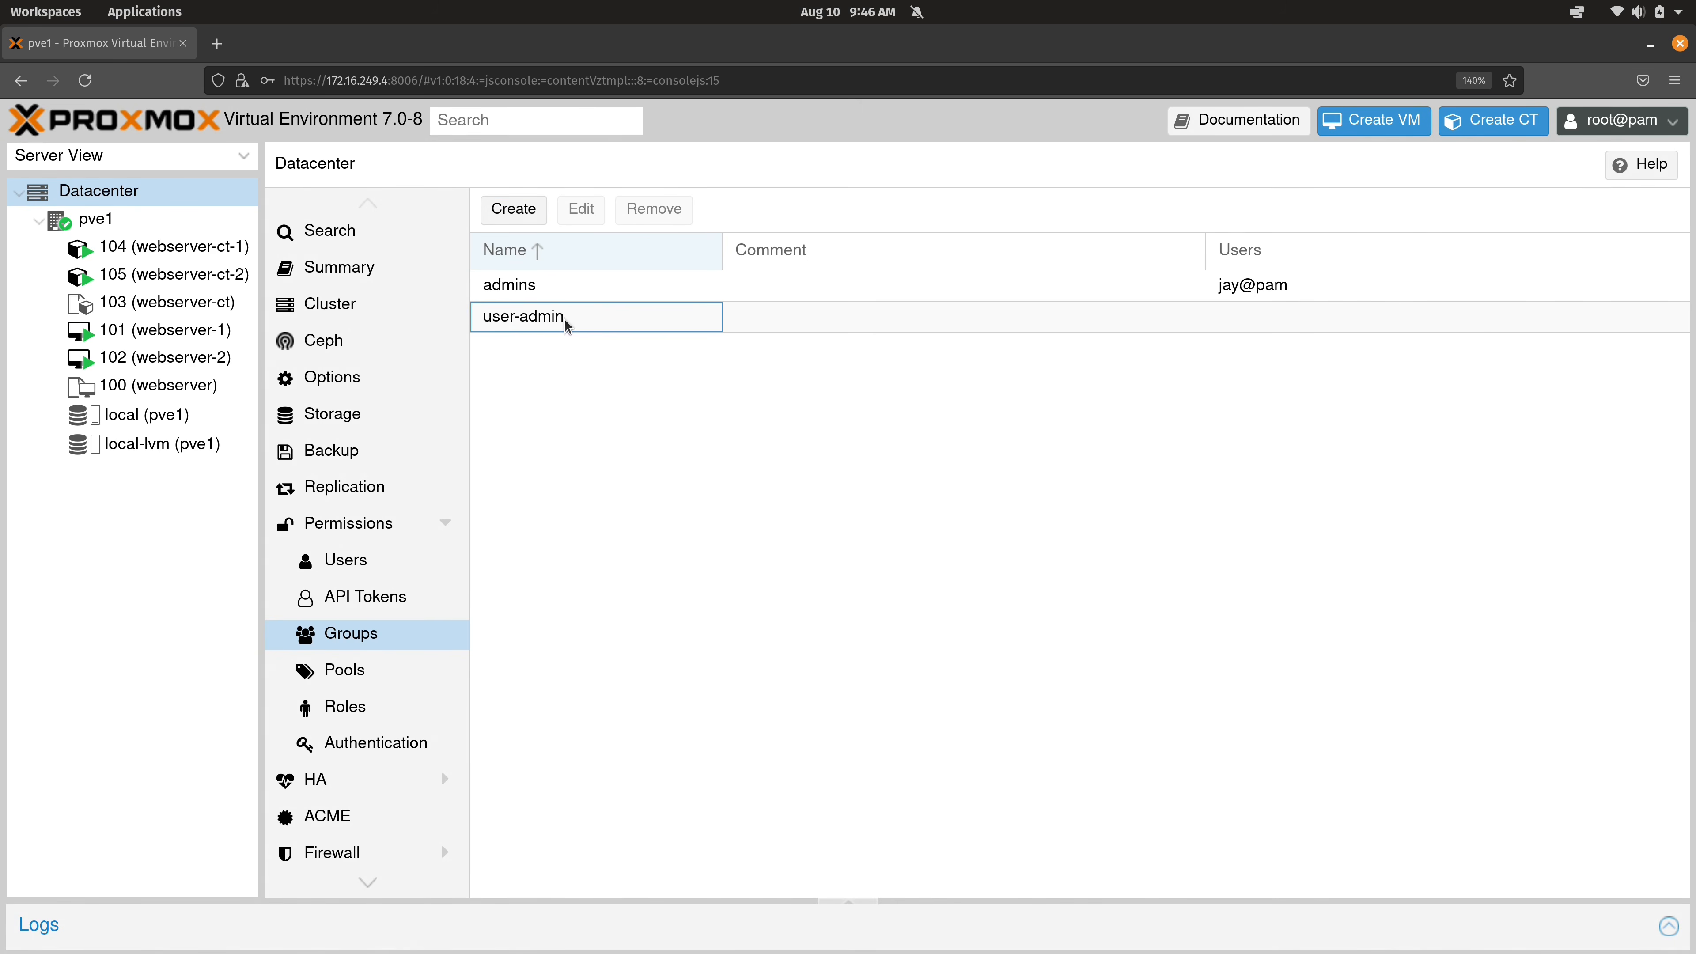
Add a group permission giving user-admin the PVEUserAdmin role on path / with propagation.
{"action": "left_click", "coordinate": [355, 523]}
{"action": "left_click", "coordinate": [511, 210]}
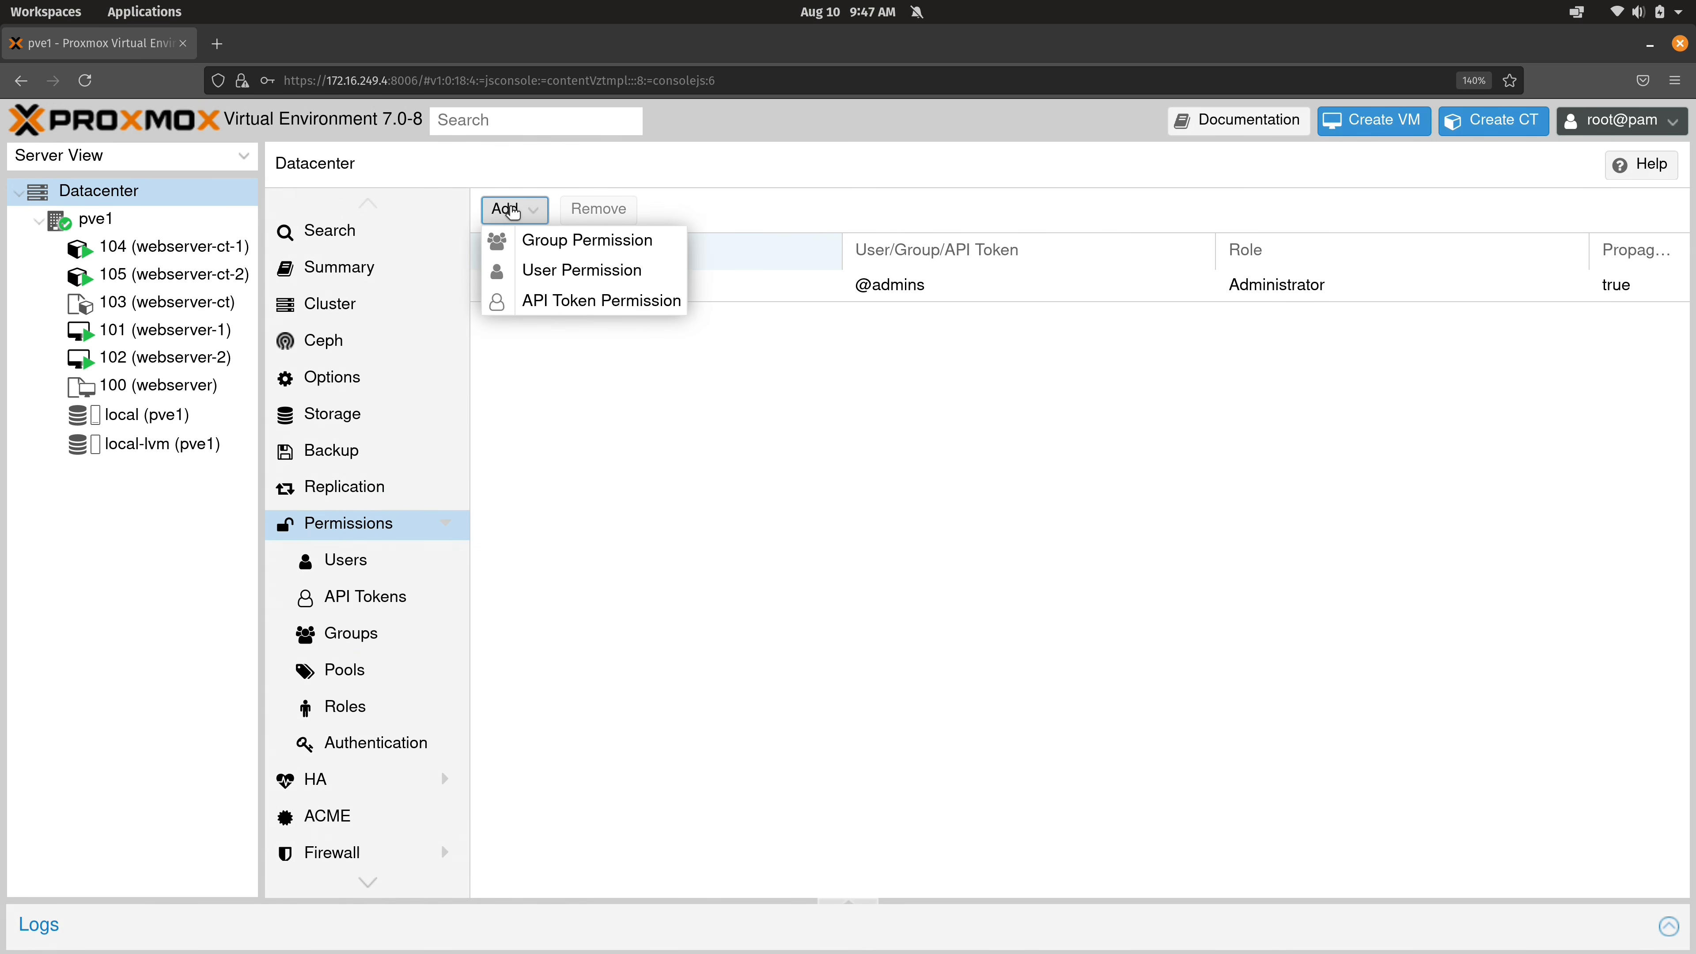
{"action": "left_click", "coordinate": [671, 247]}
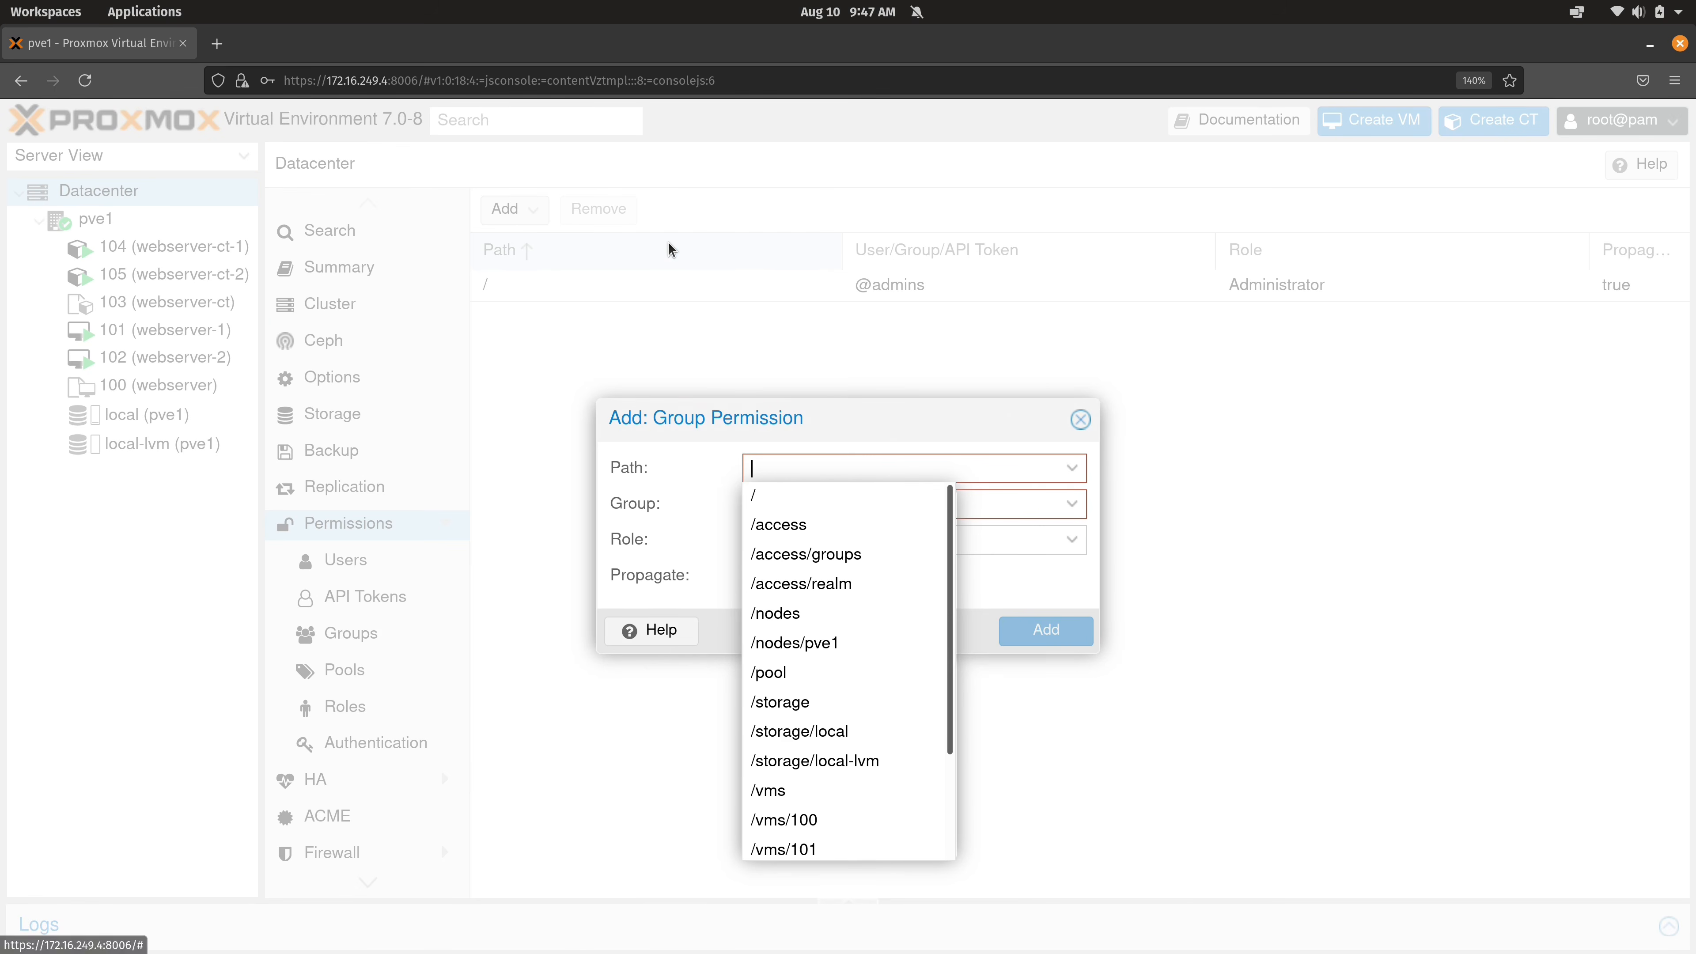
{"action": "left_click", "coordinate": [809, 512]}
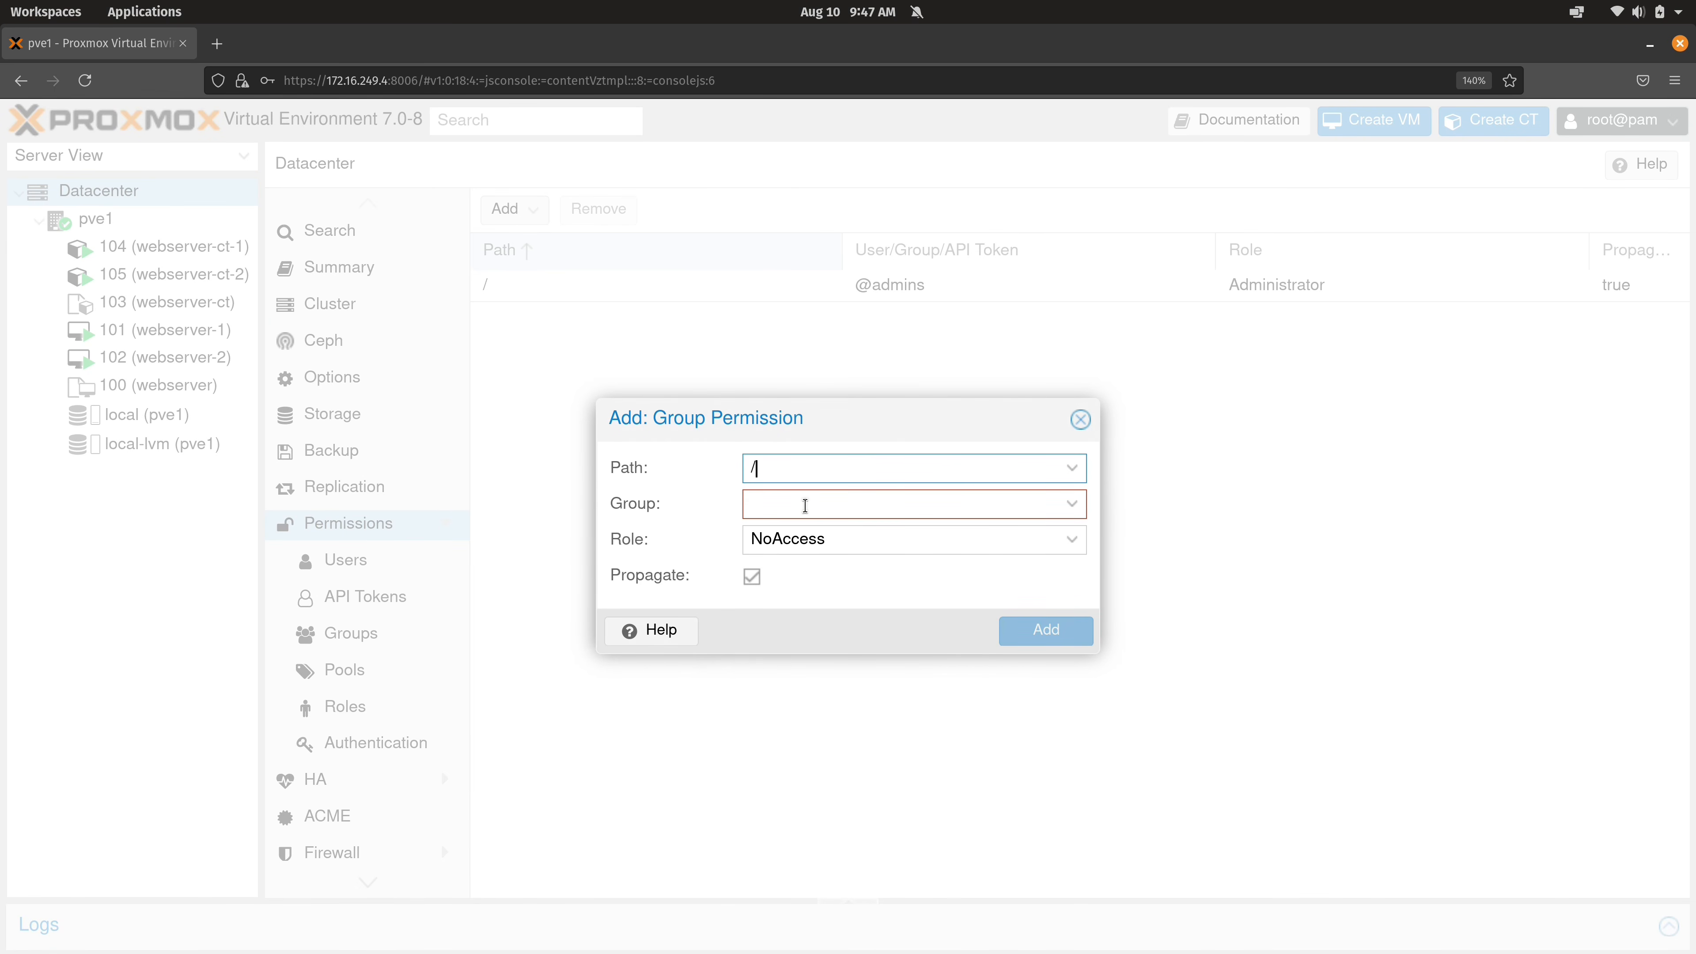
{"action": "left_click", "coordinate": [1072, 505]}
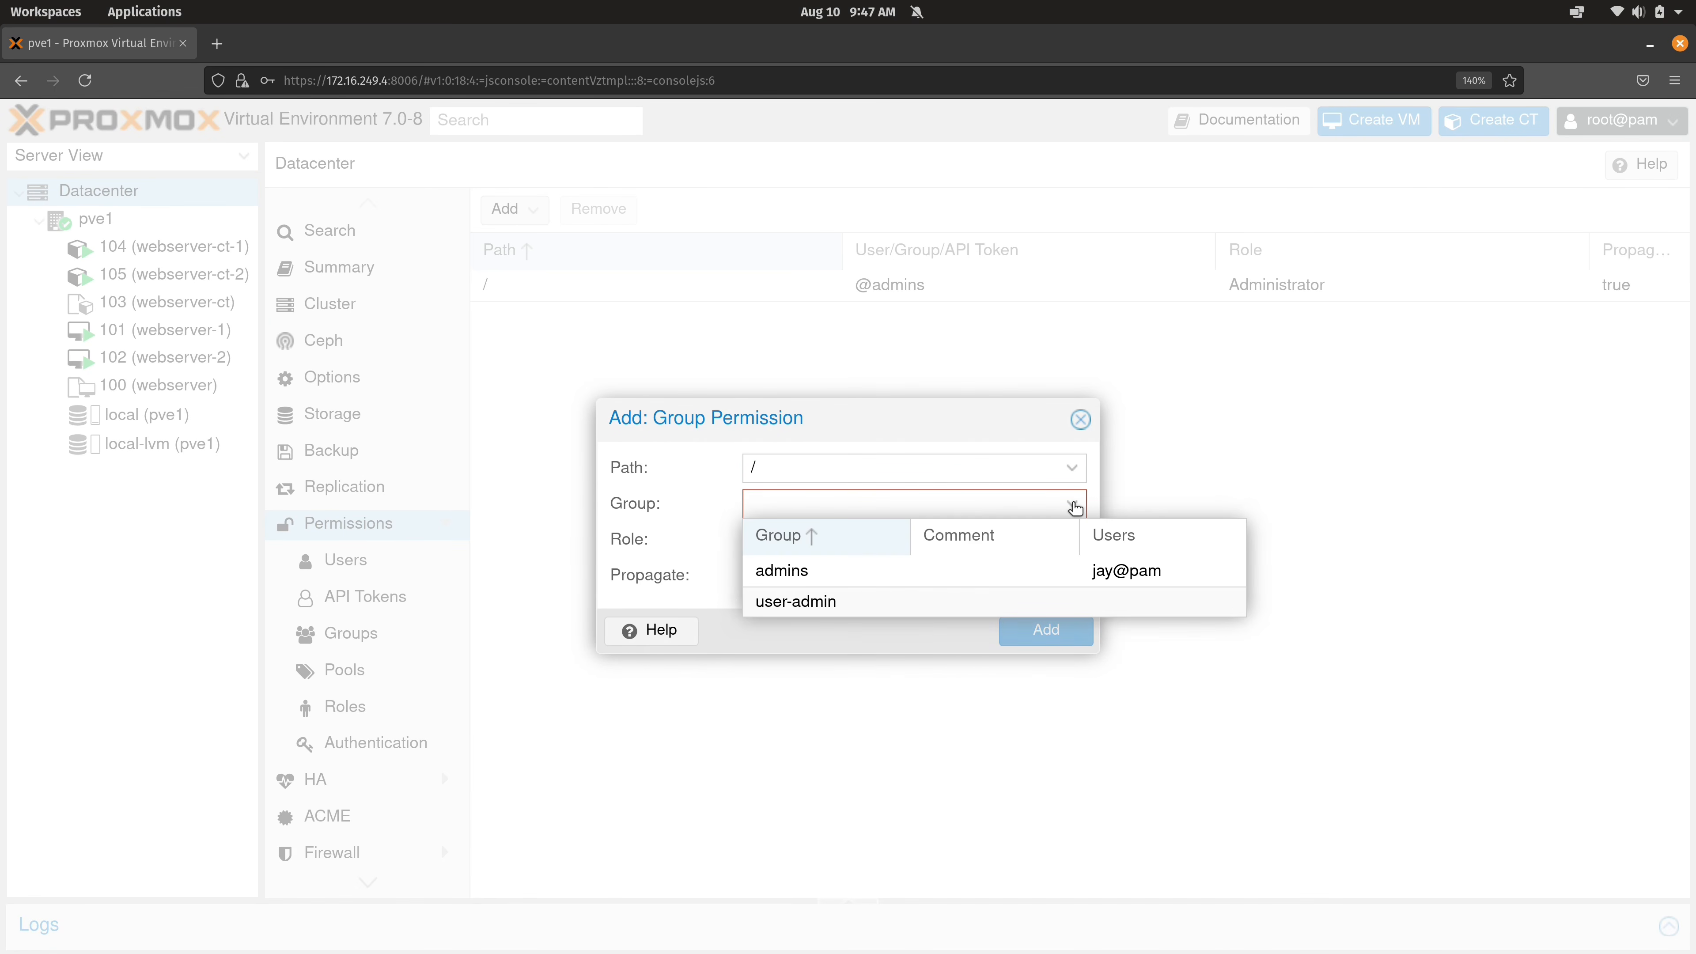
{"action": "left_click", "coordinate": [823, 599]}
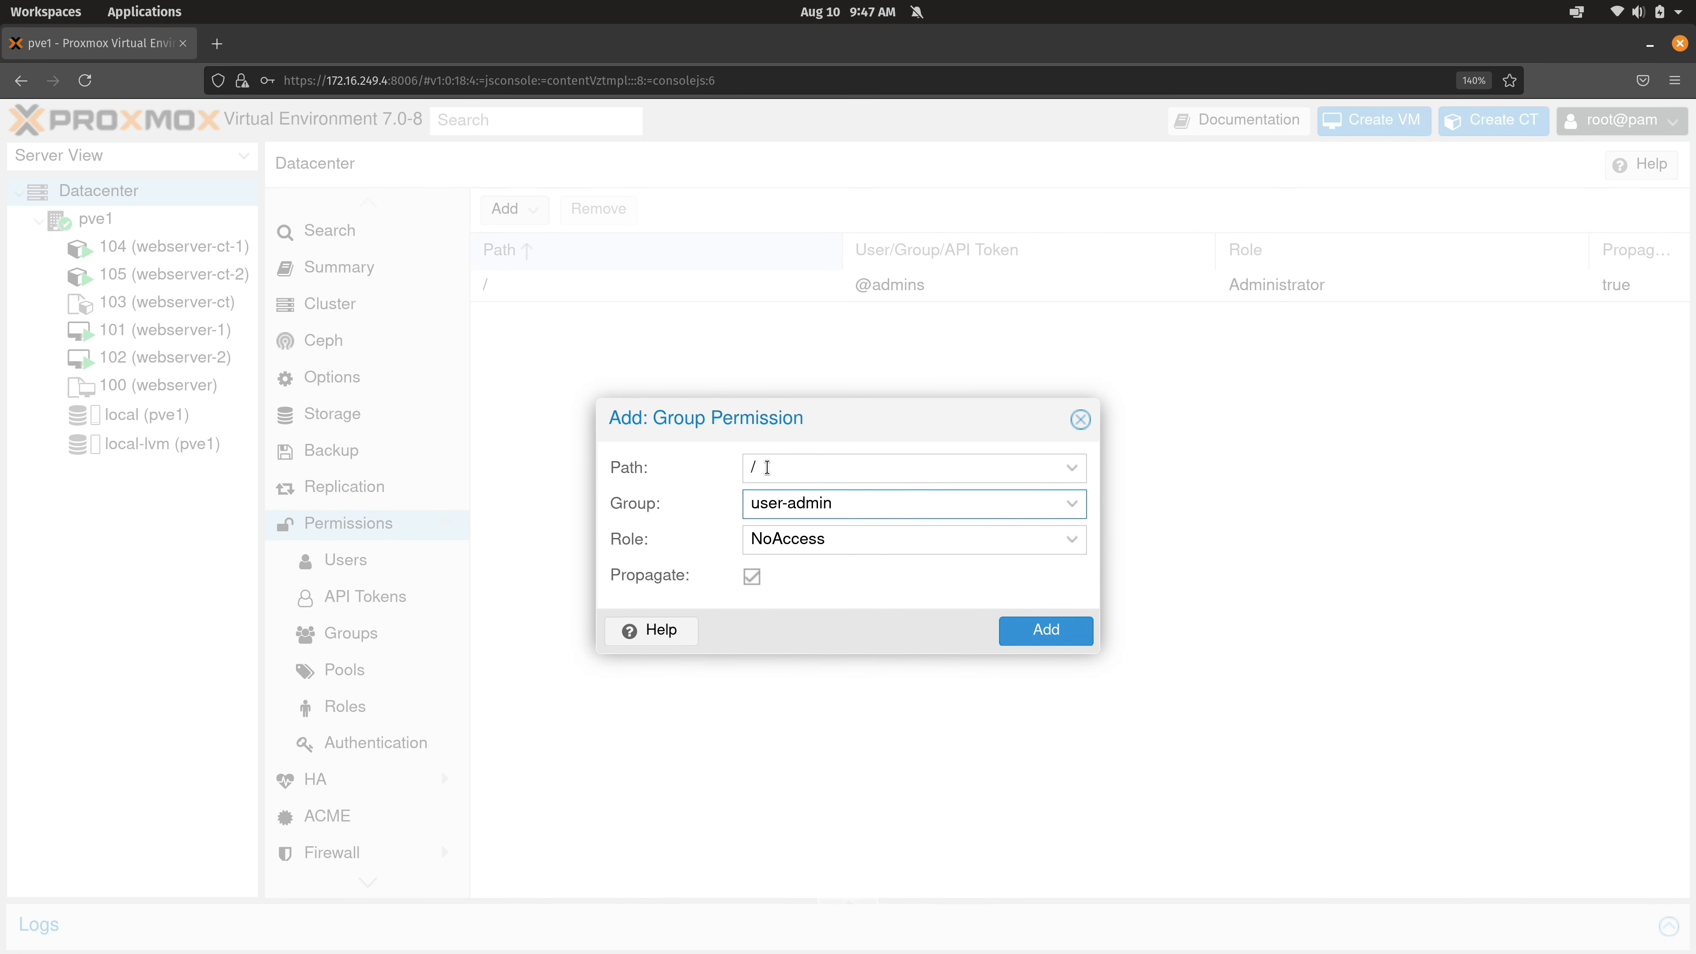
{"action": "left_click", "coordinate": [817, 539]}
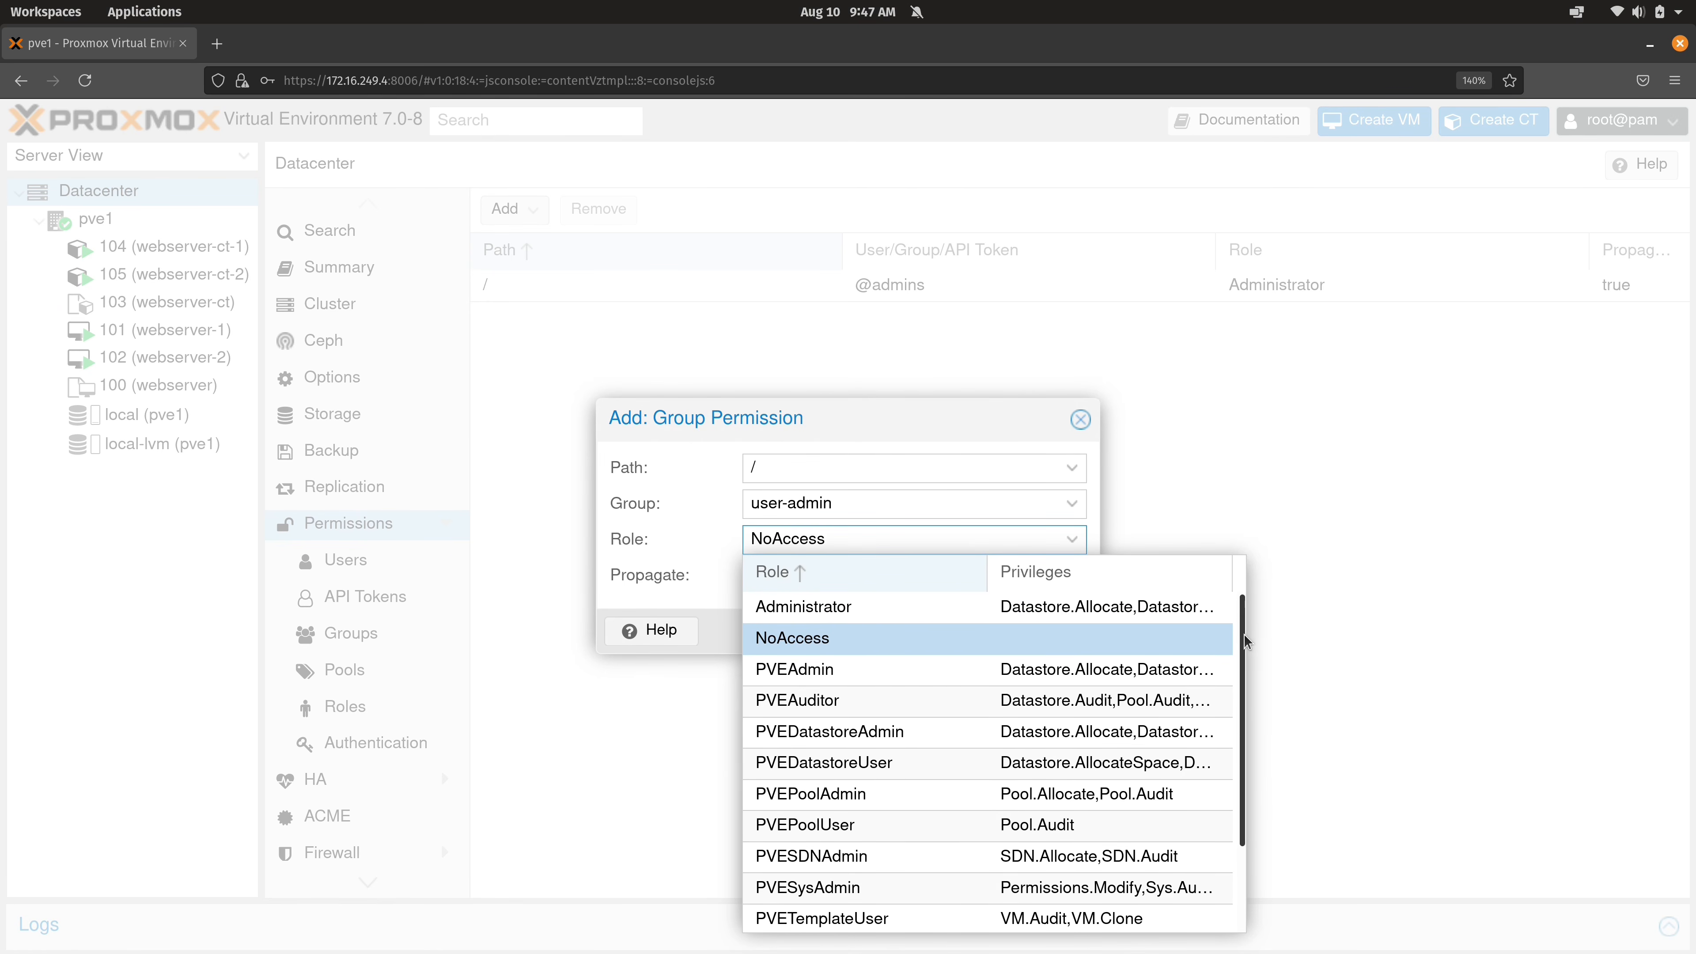
{"action": "scroll", "coordinate": [1224, 718], "scroll_direction": "down", "scroll_amount": 2}
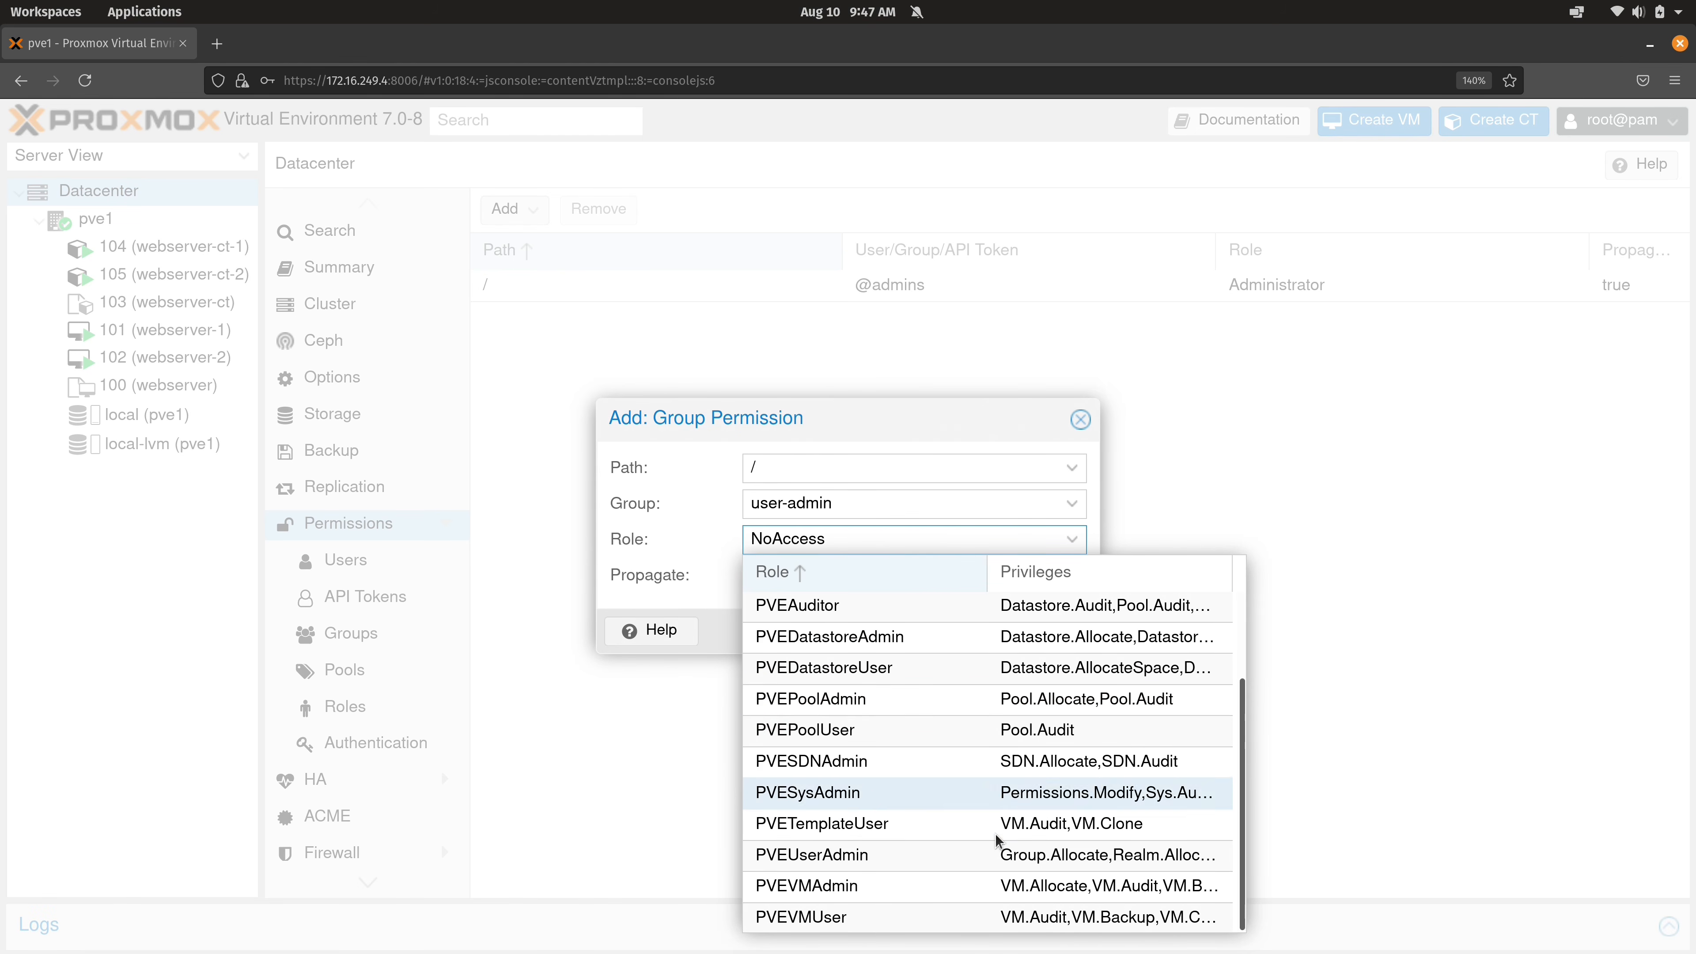
{"action": "left_click", "coordinate": [979, 857]}
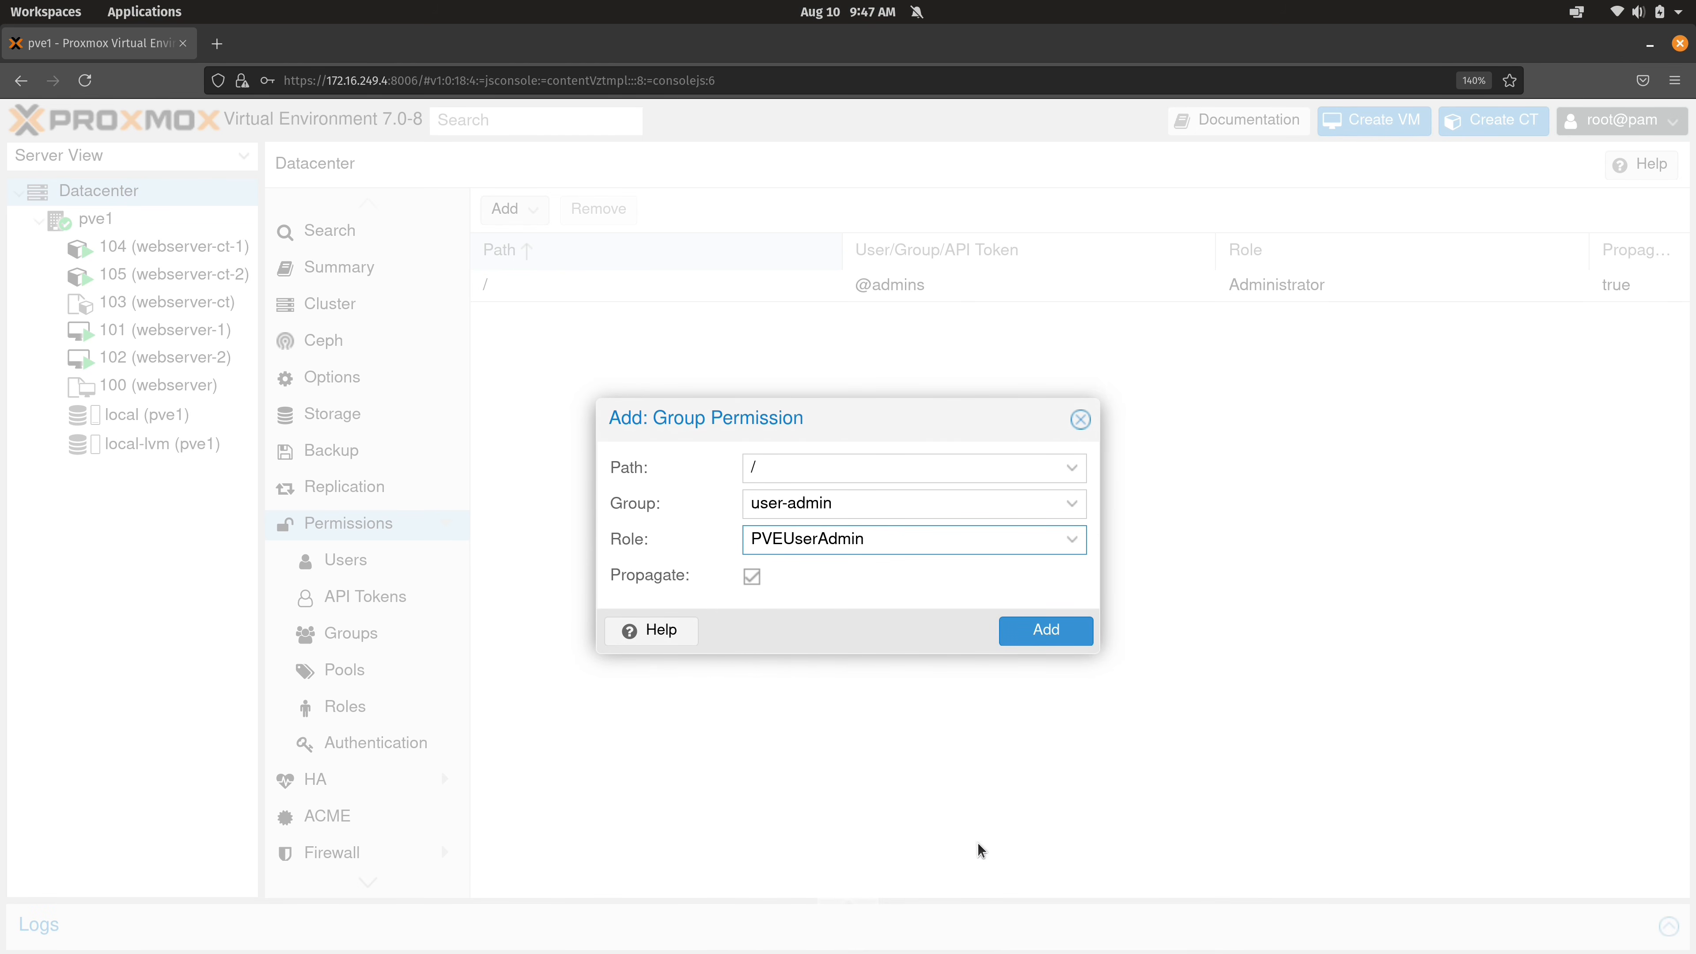
{"action": "left_click", "coordinate": [1042, 635]}
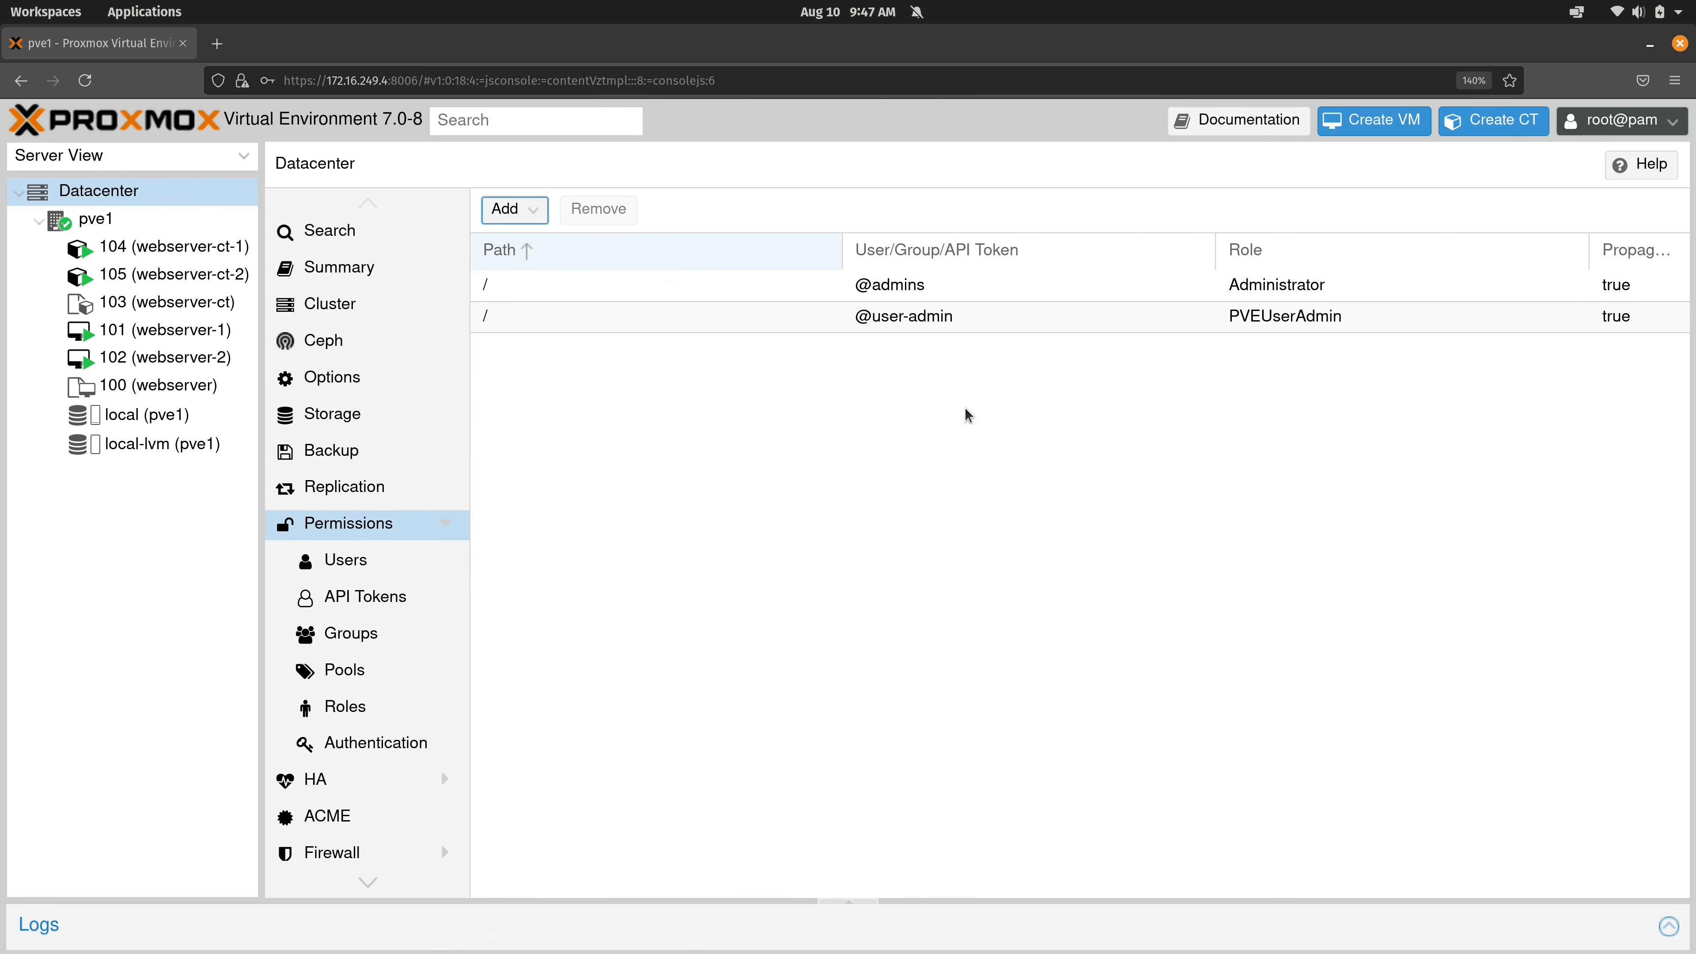
{"action": "left_click", "coordinate": [947, 326]}
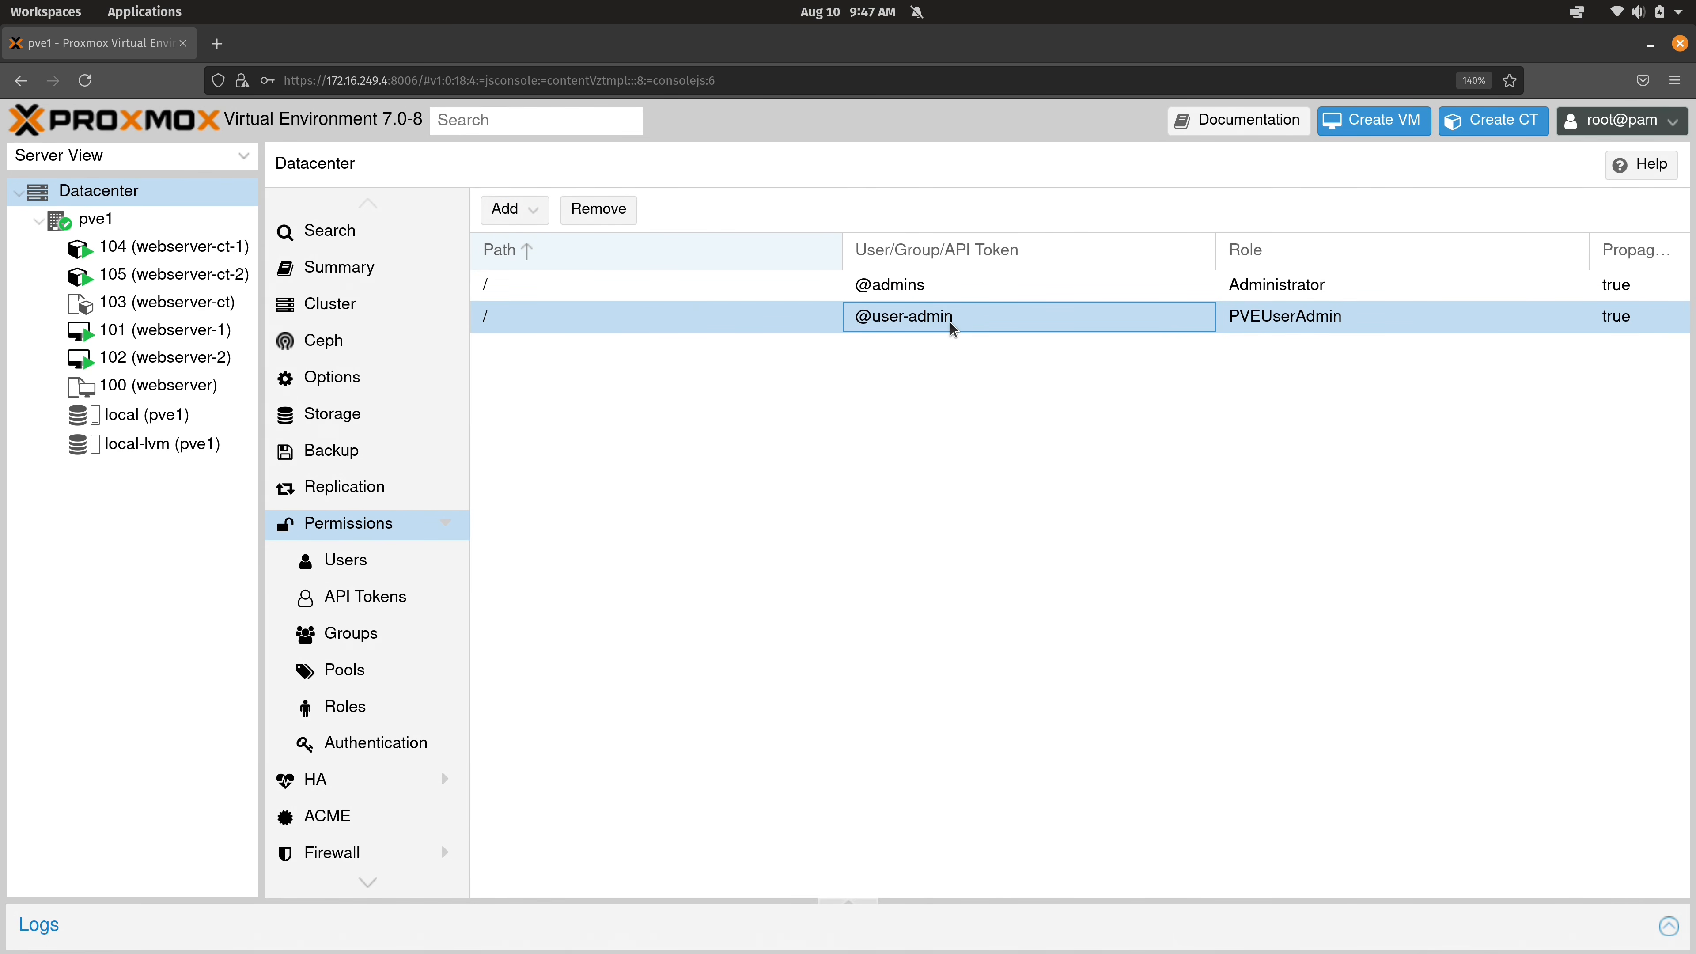